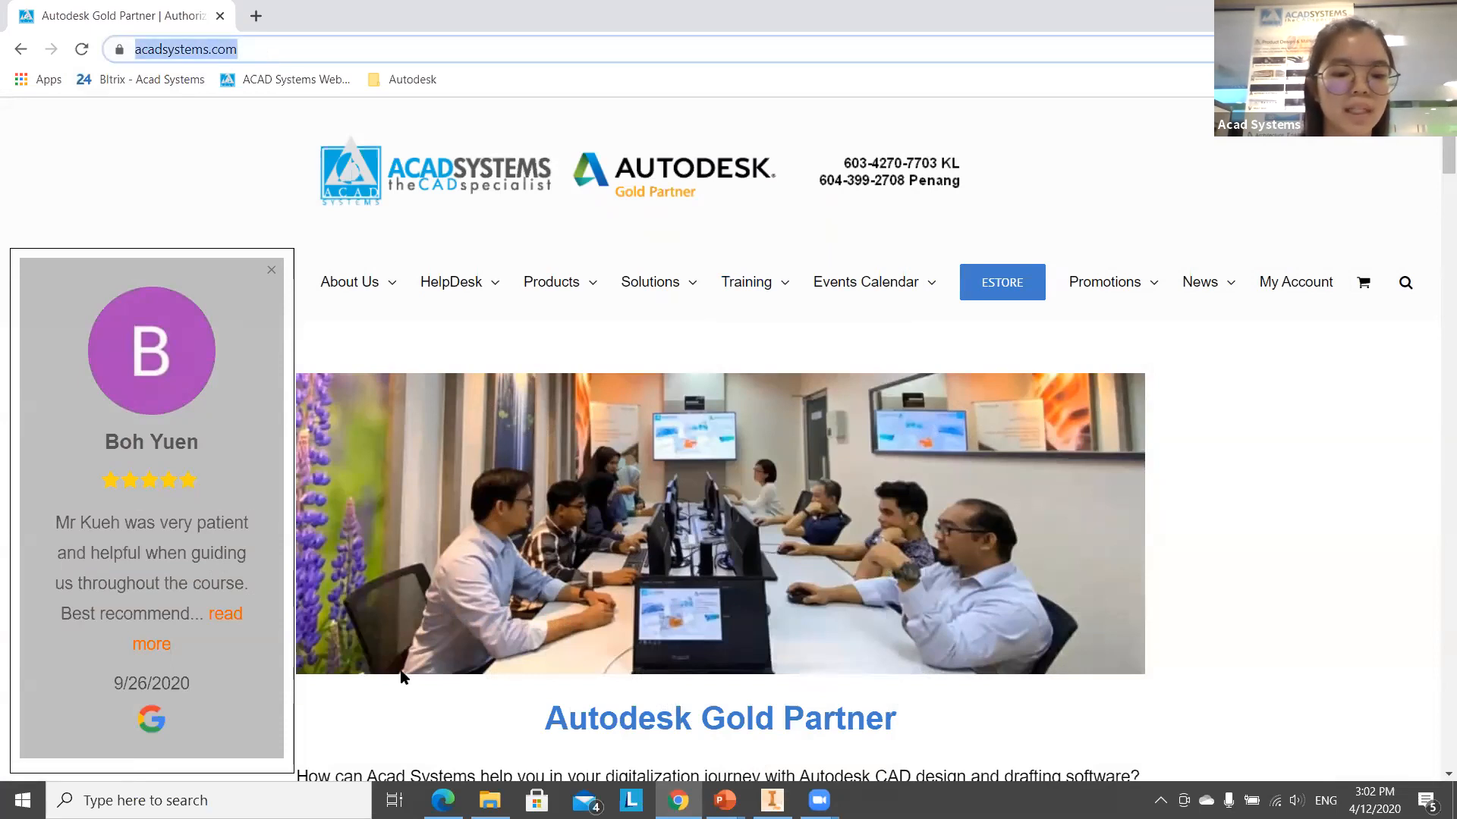
Look over the Acad Systems home page, including the Events Calendar options and the Autodesk Gold Partner introduction.
scroll(520, 507, down, 1)
scroll(524, 507, down, 8)
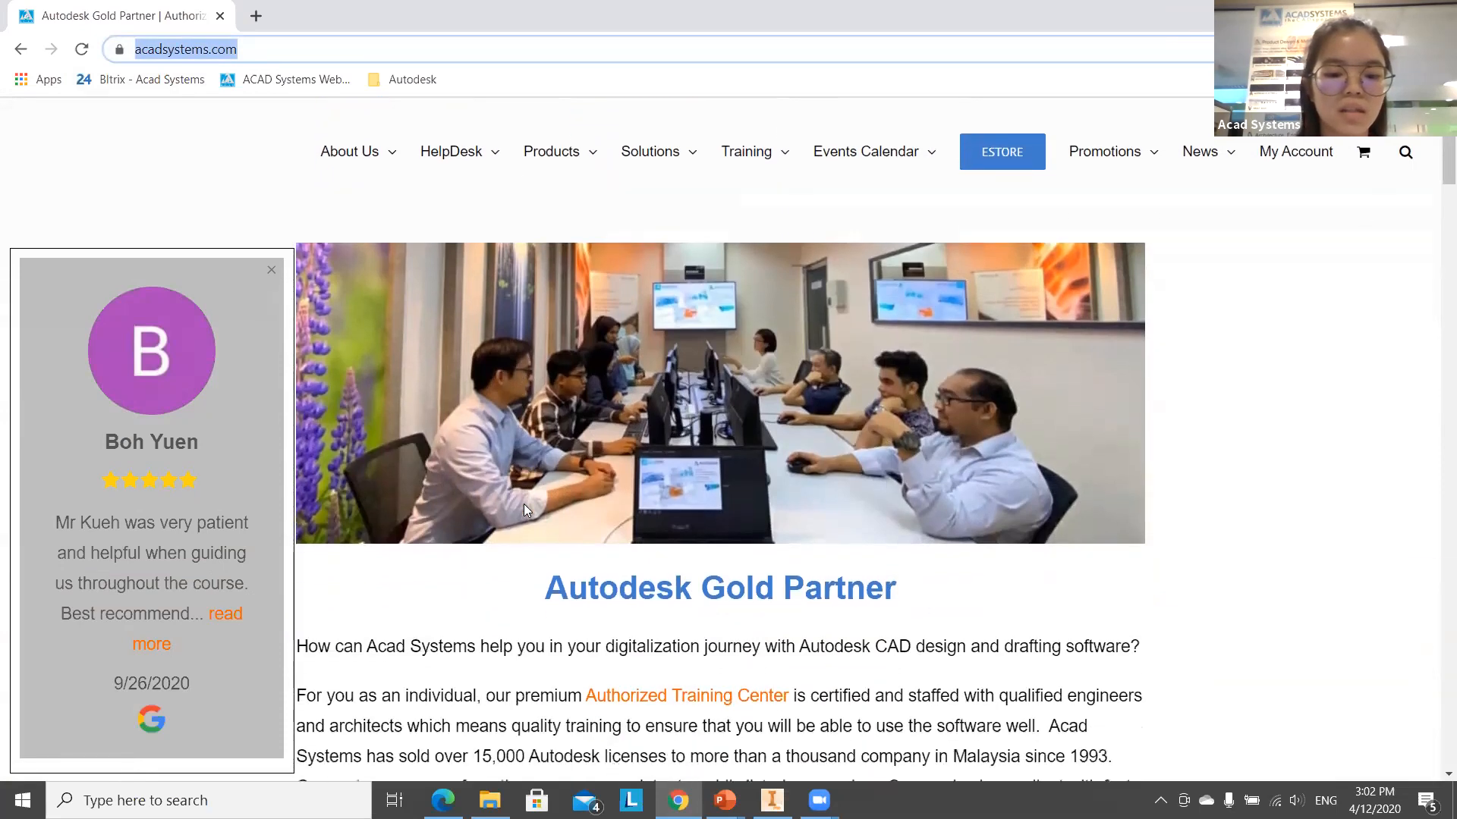
scroll(778, 173, up, 7)
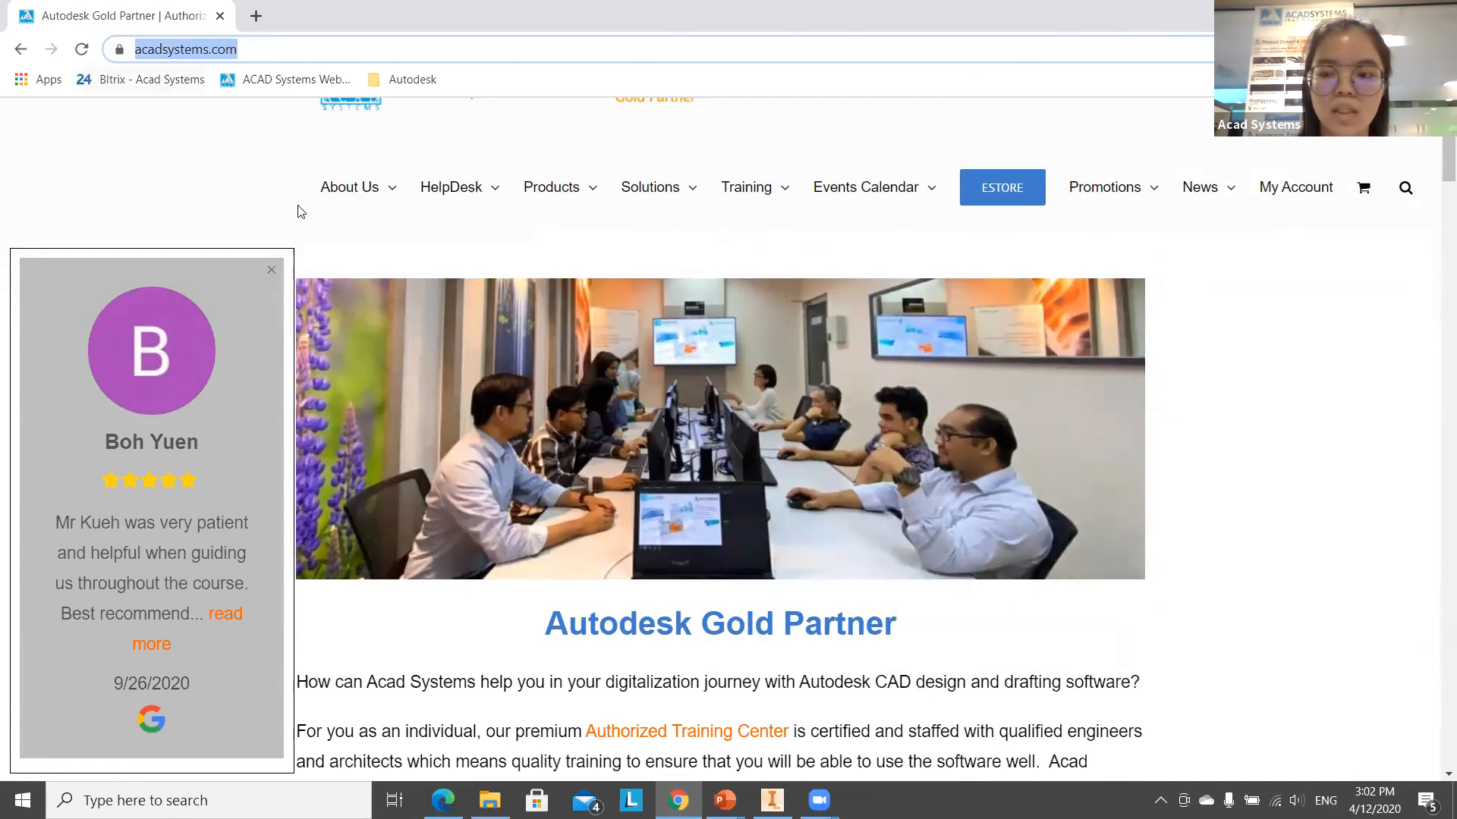
mouse_move(866, 182)
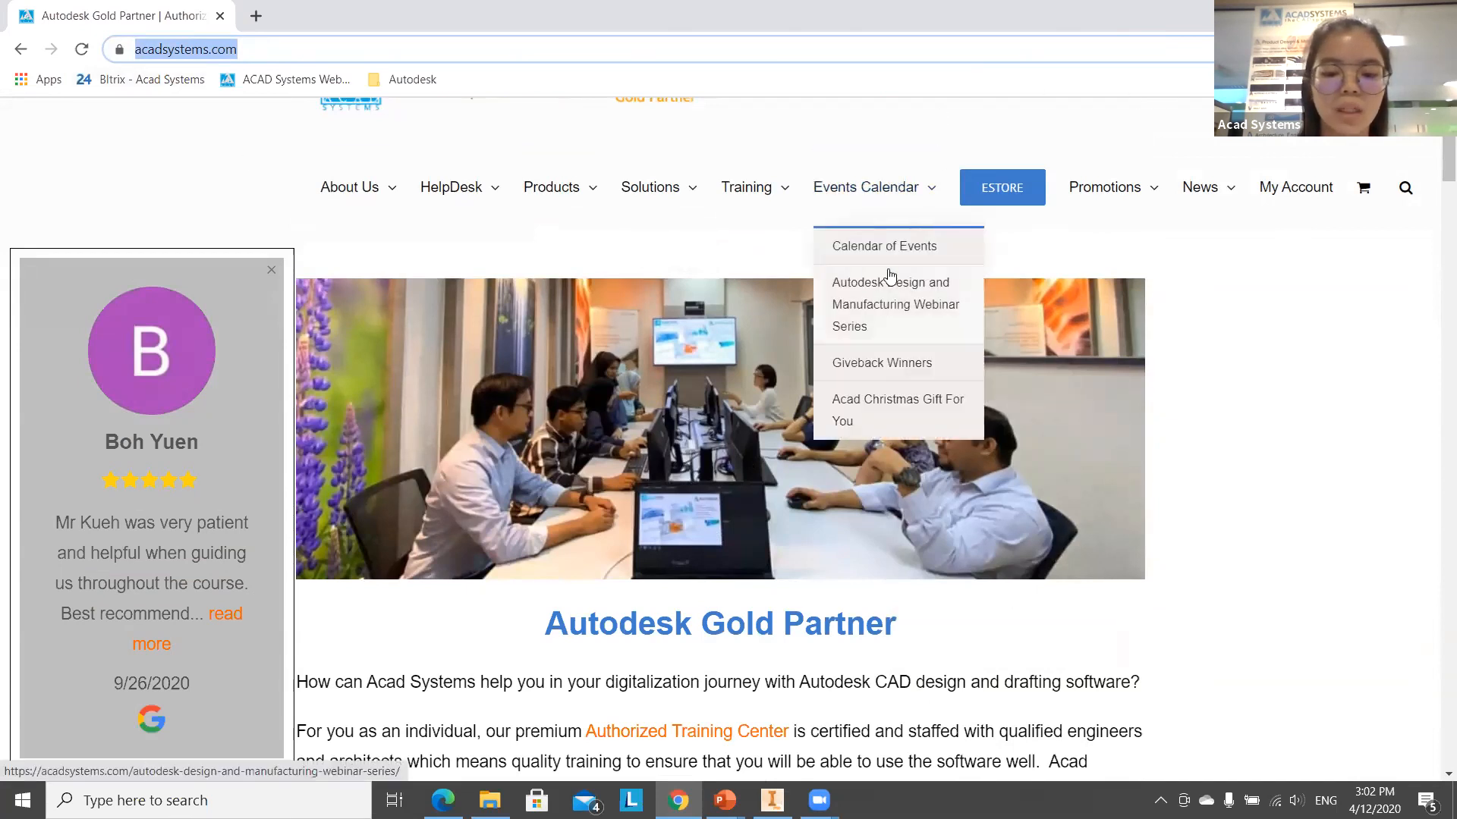
scroll(1002, 262, down, 1)
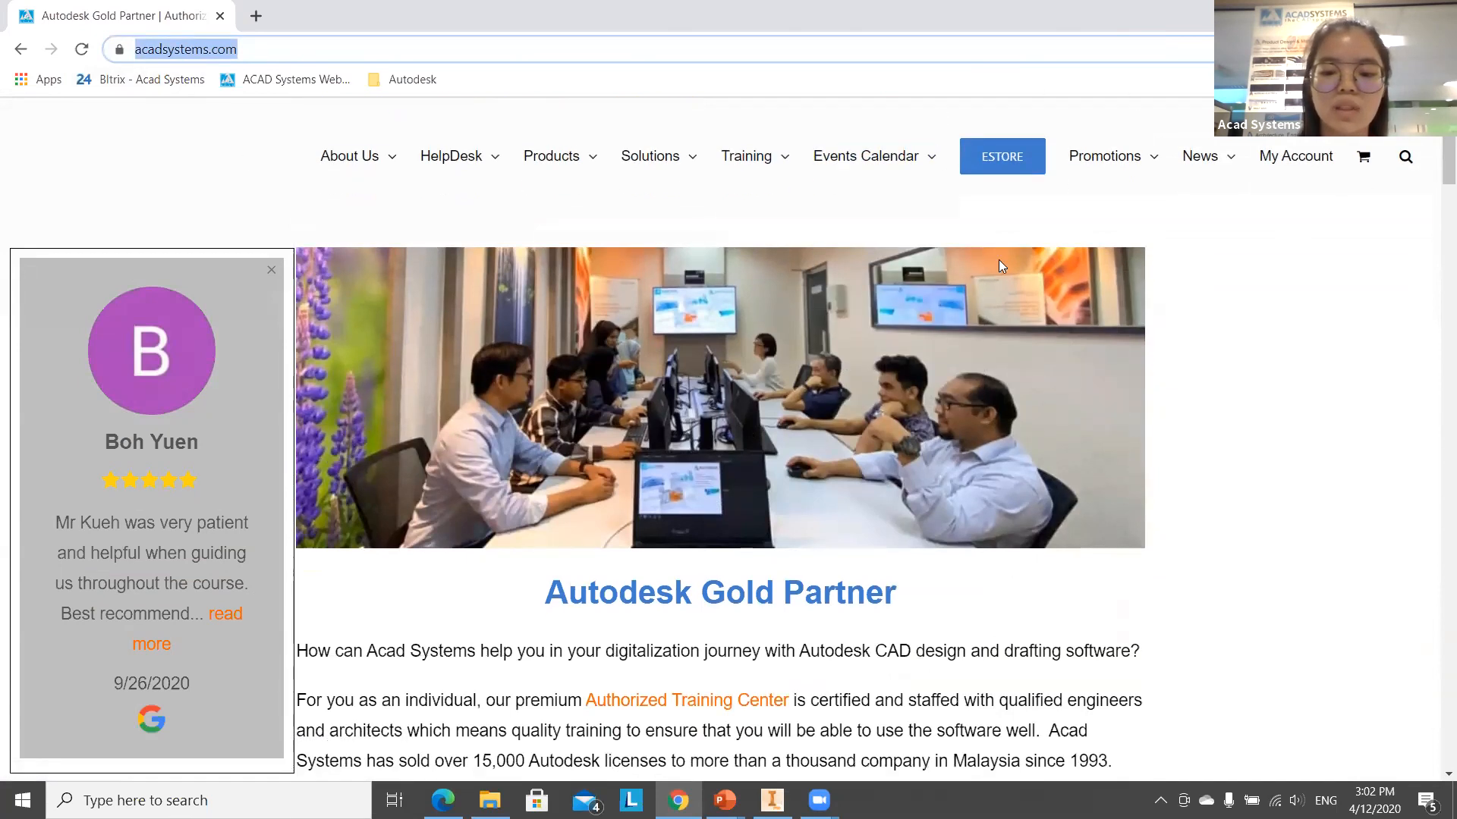
scroll(999, 260, down, 2)
scroll(643, 226, down, 4)
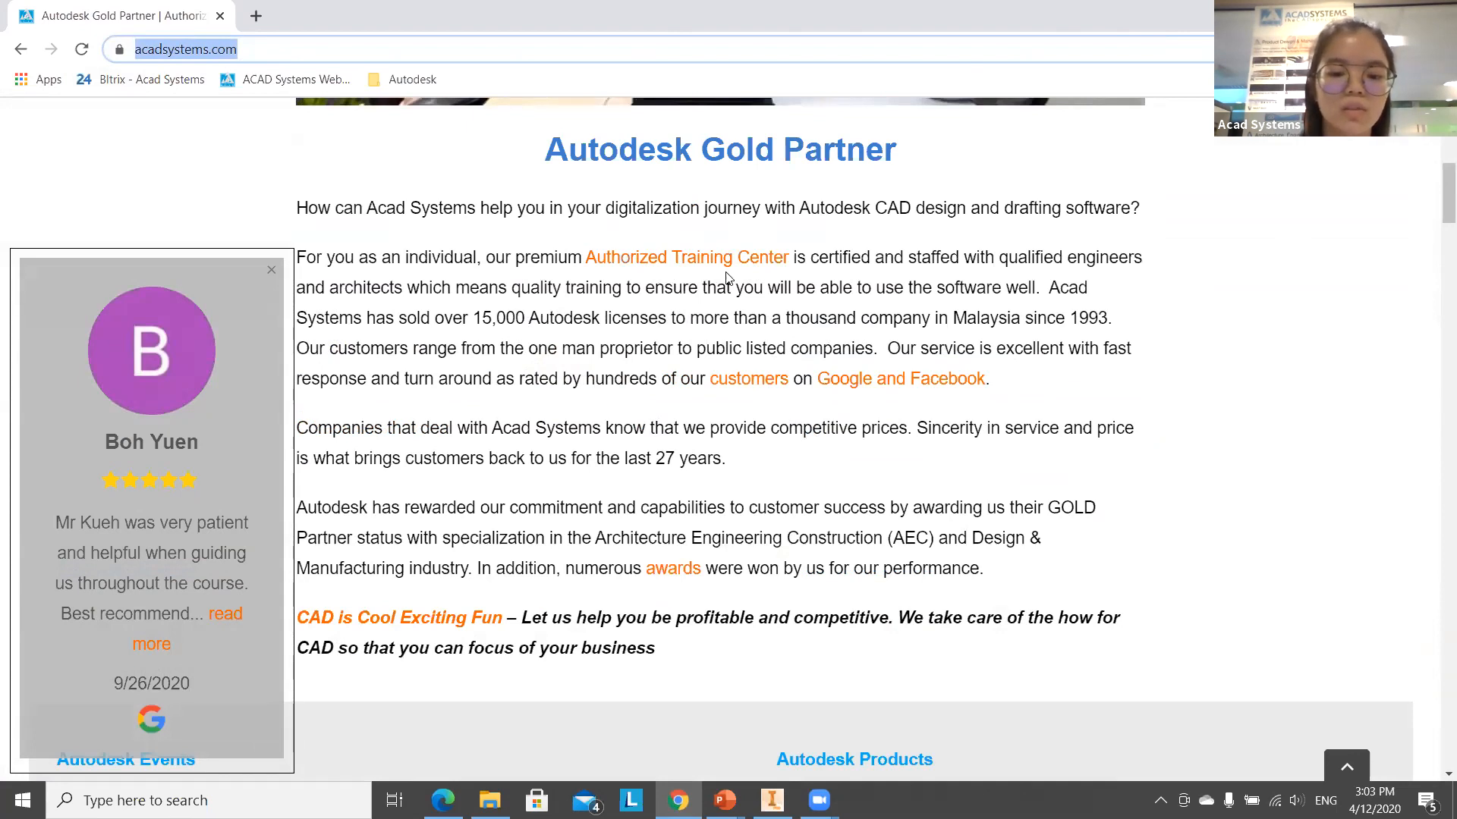
Review the Latest Autodesk Promotions & News section, covering the trade-in promotion and the Inventor LT Suite retirement.
scroll(726, 273, down, 10)
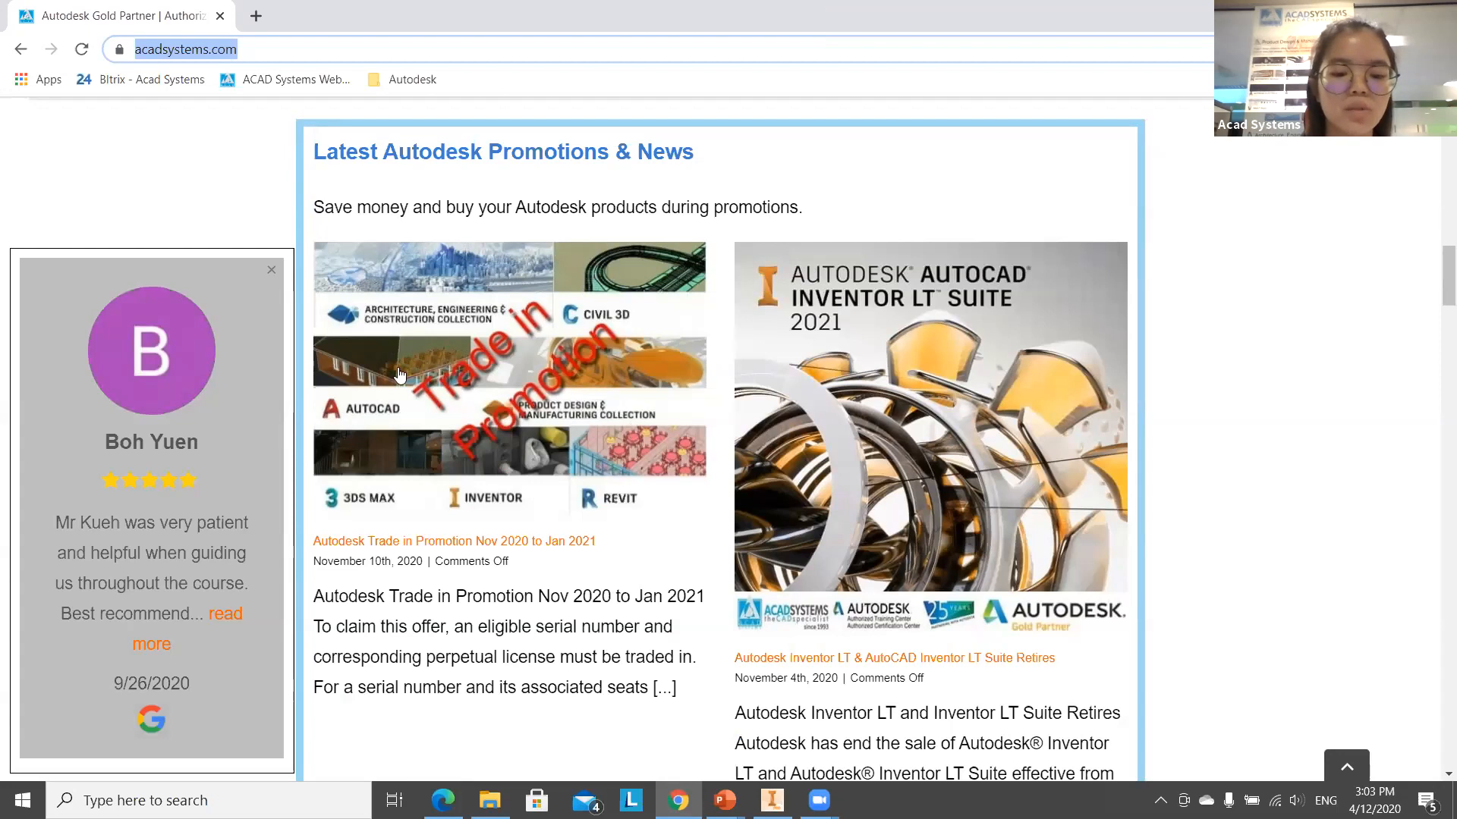
scroll(436, 405, down, 5)
scroll(522, 364, up, 4)
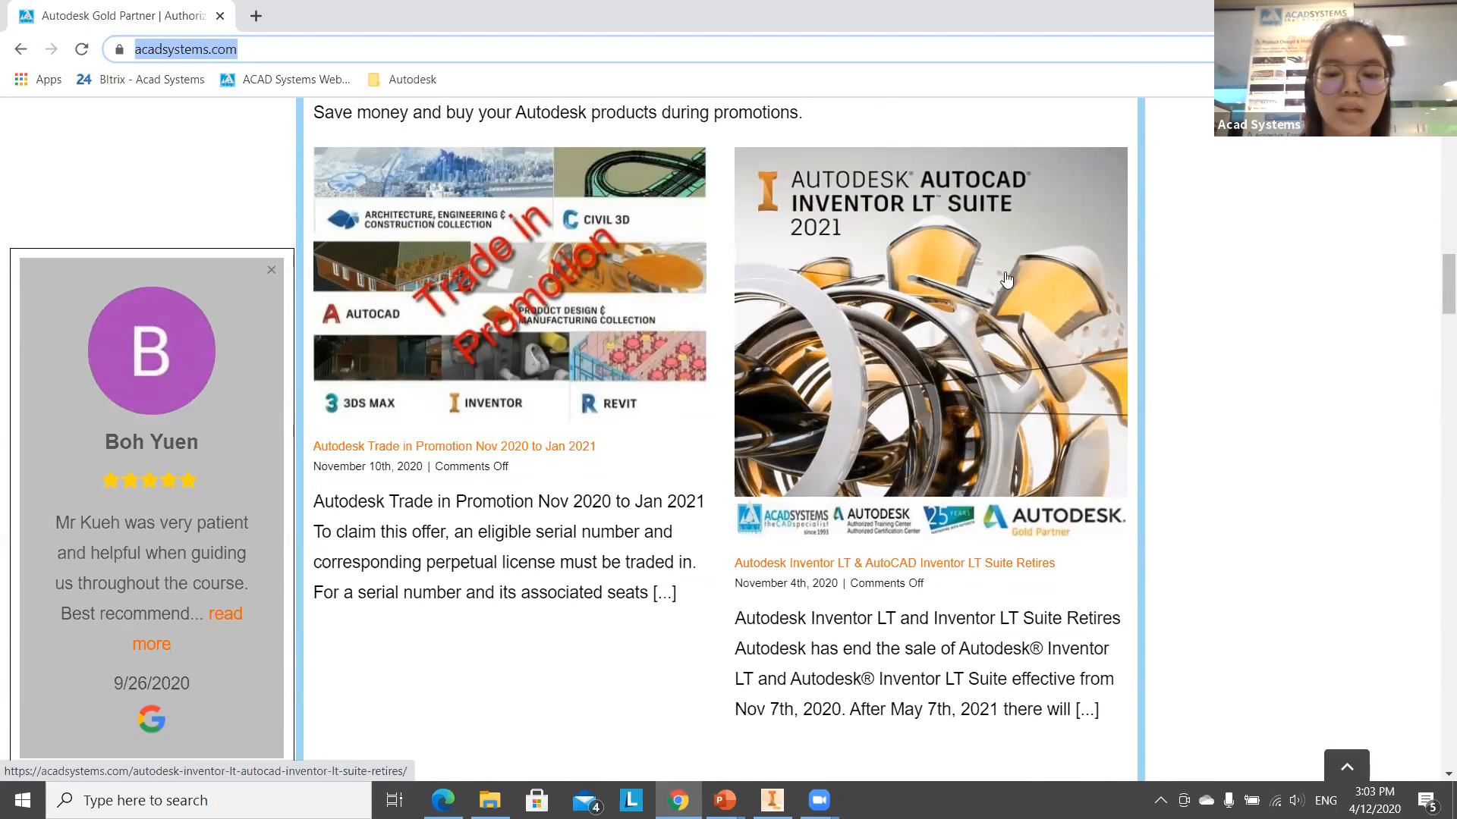
scroll(1006, 281, down, 2)
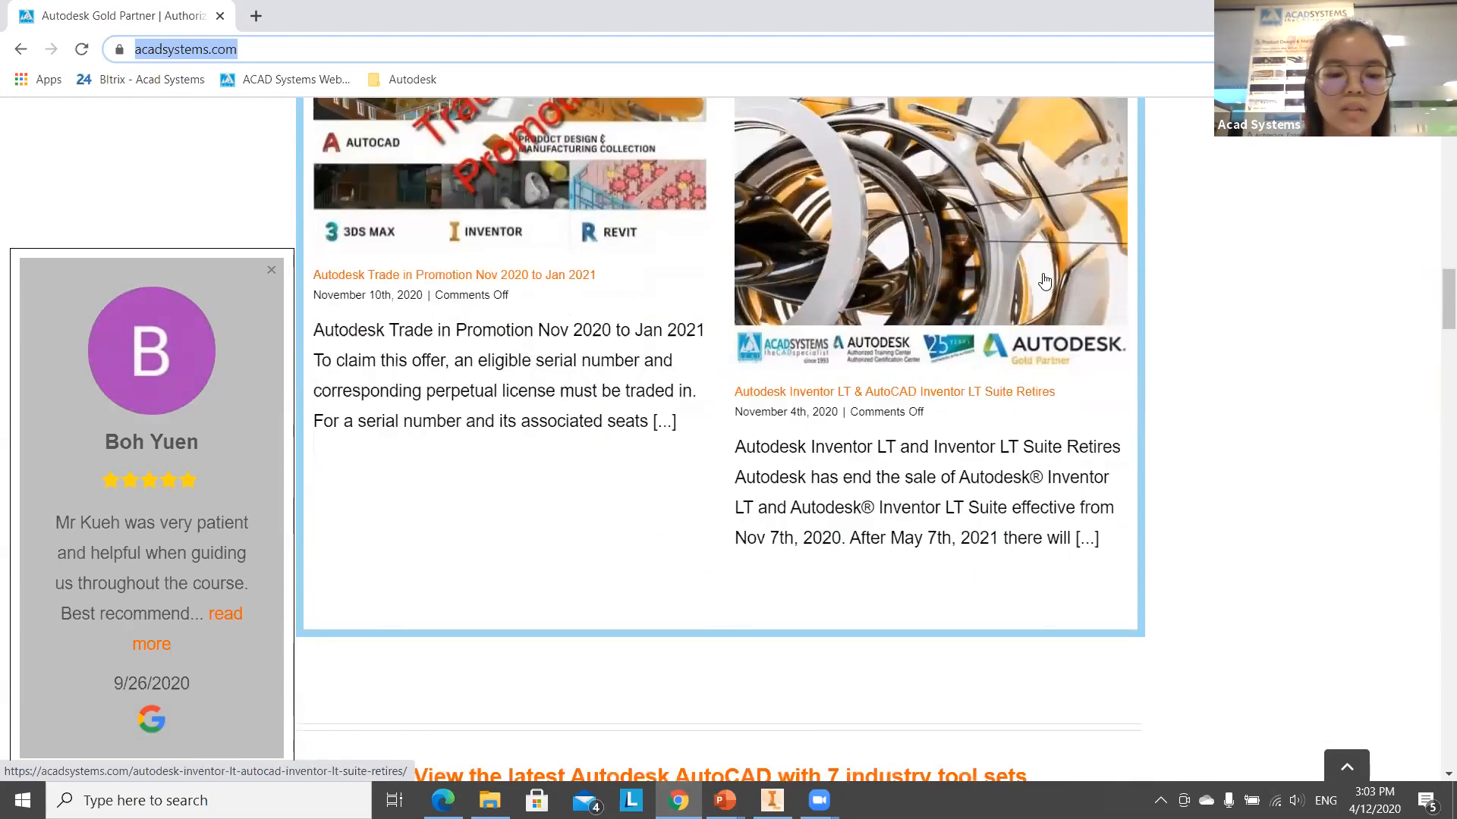
scroll(873, 277, down, 1)
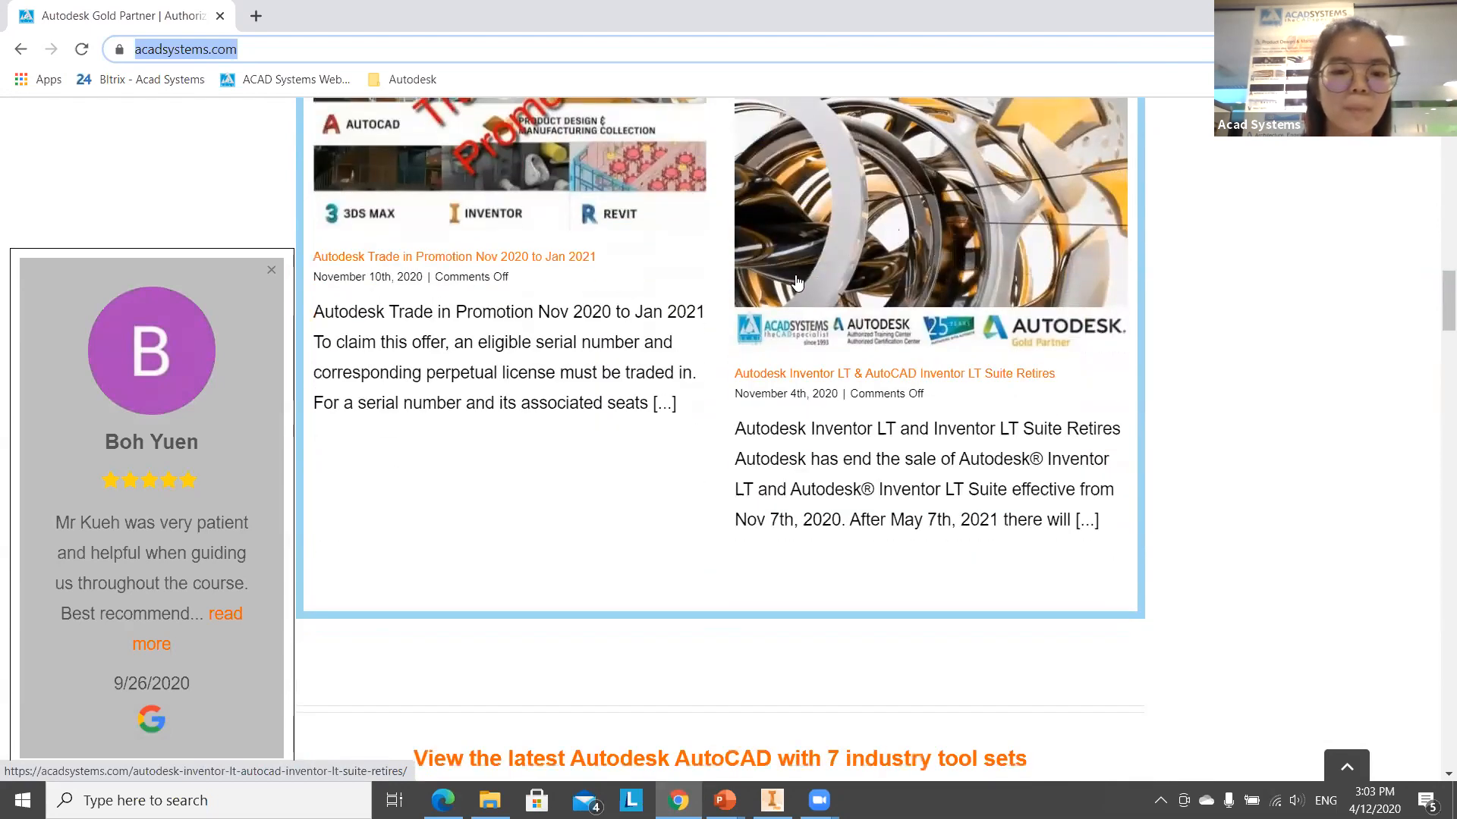
scroll(795, 278, down, 3)
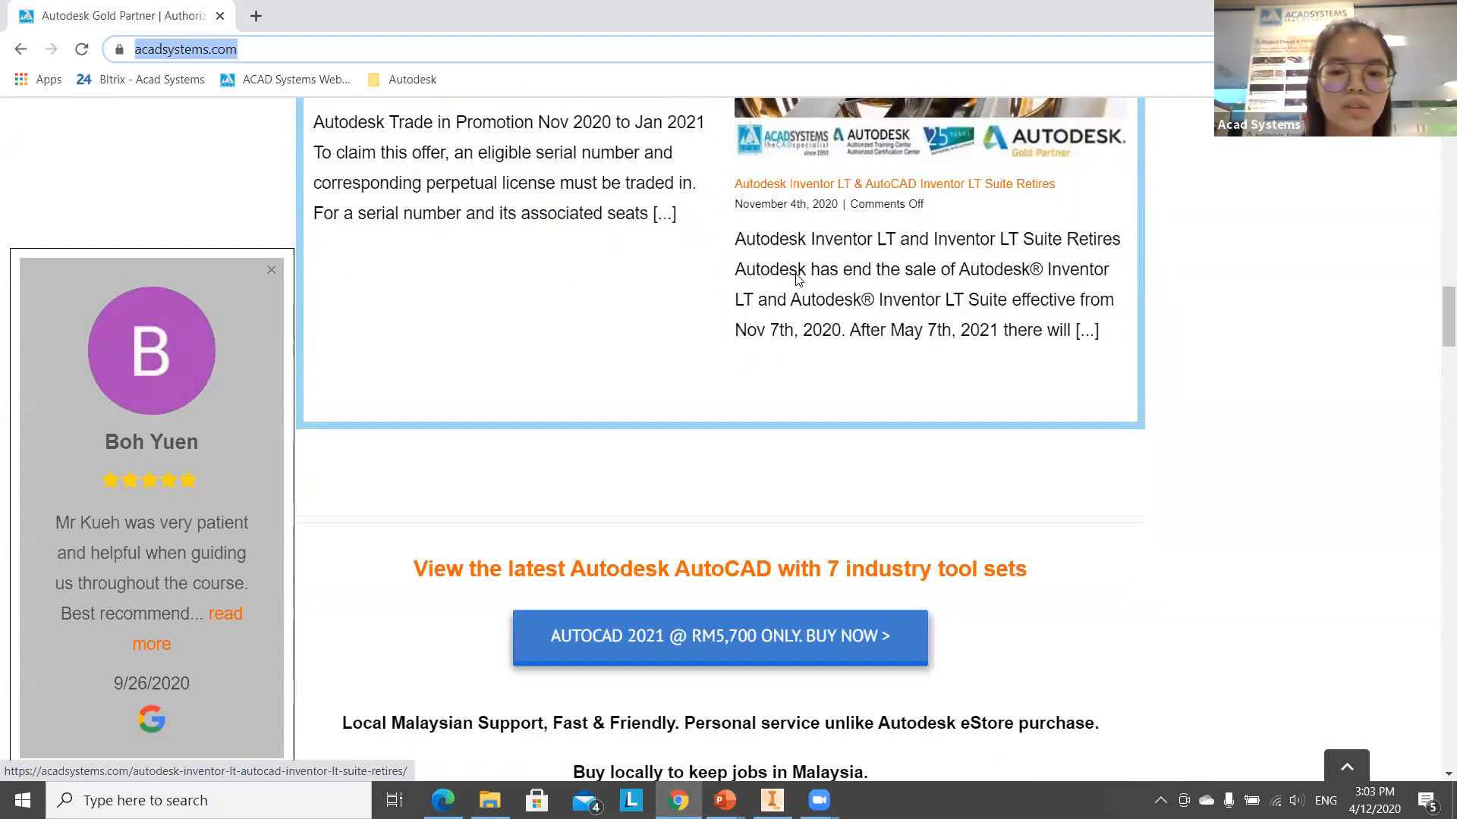
Find the contact section and highlight the phone numbers of the Kuala Lumpur and Penang offices.
scroll(795, 279, down, 9)
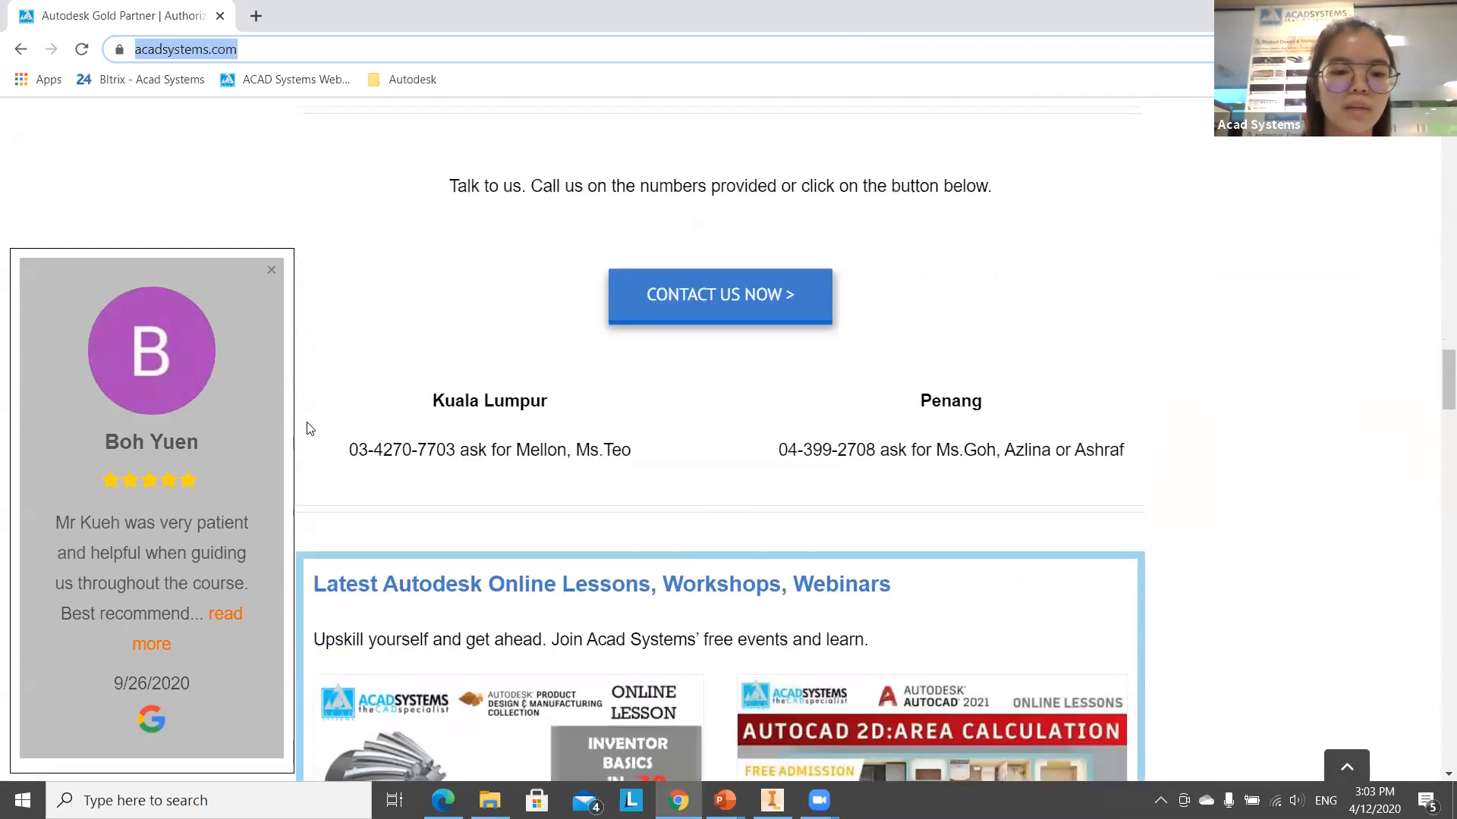
scroll(342, 420, down, 1)
drag(347, 415, 459, 377)
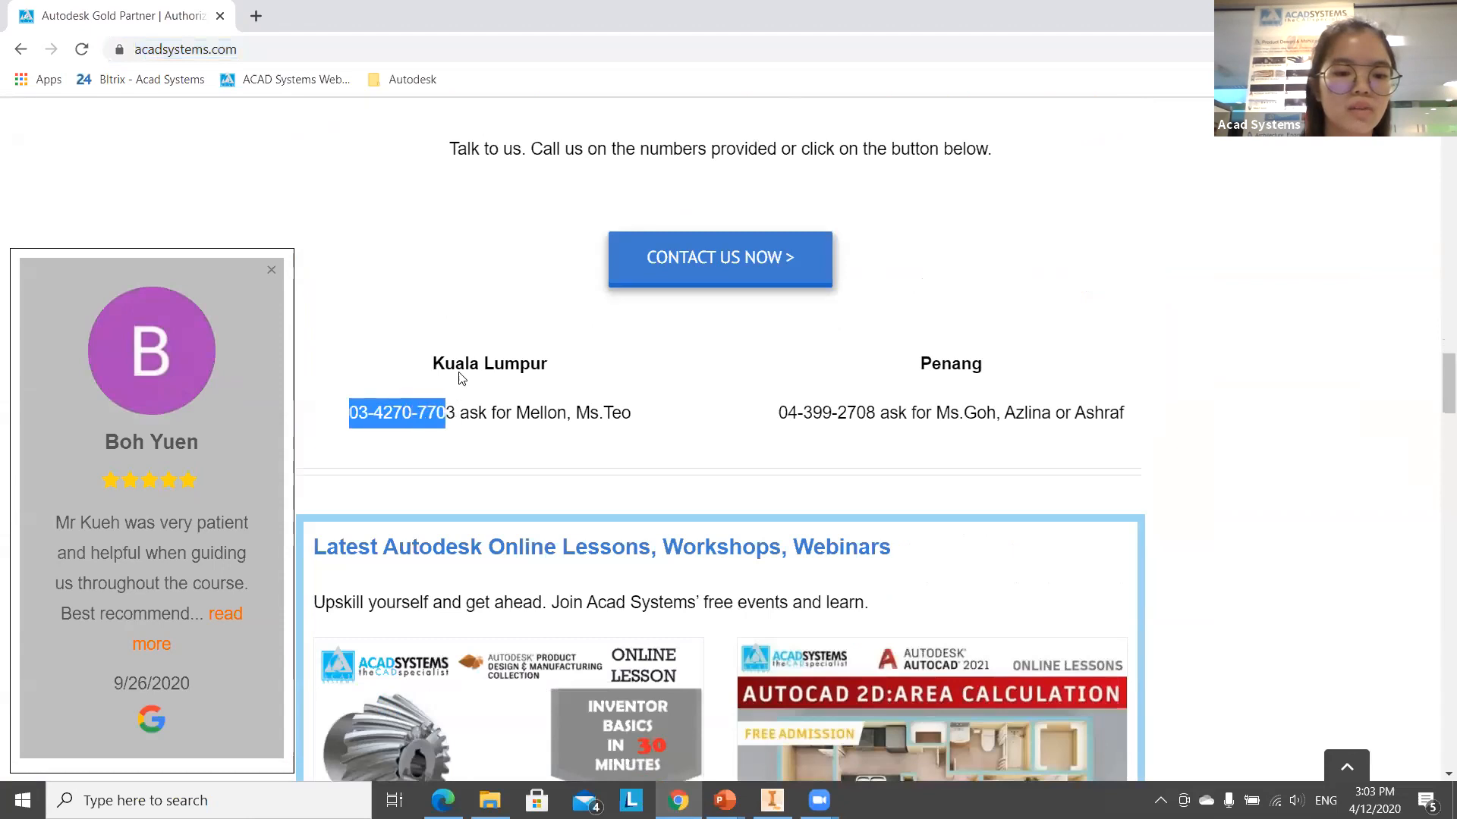
click(846, 420)
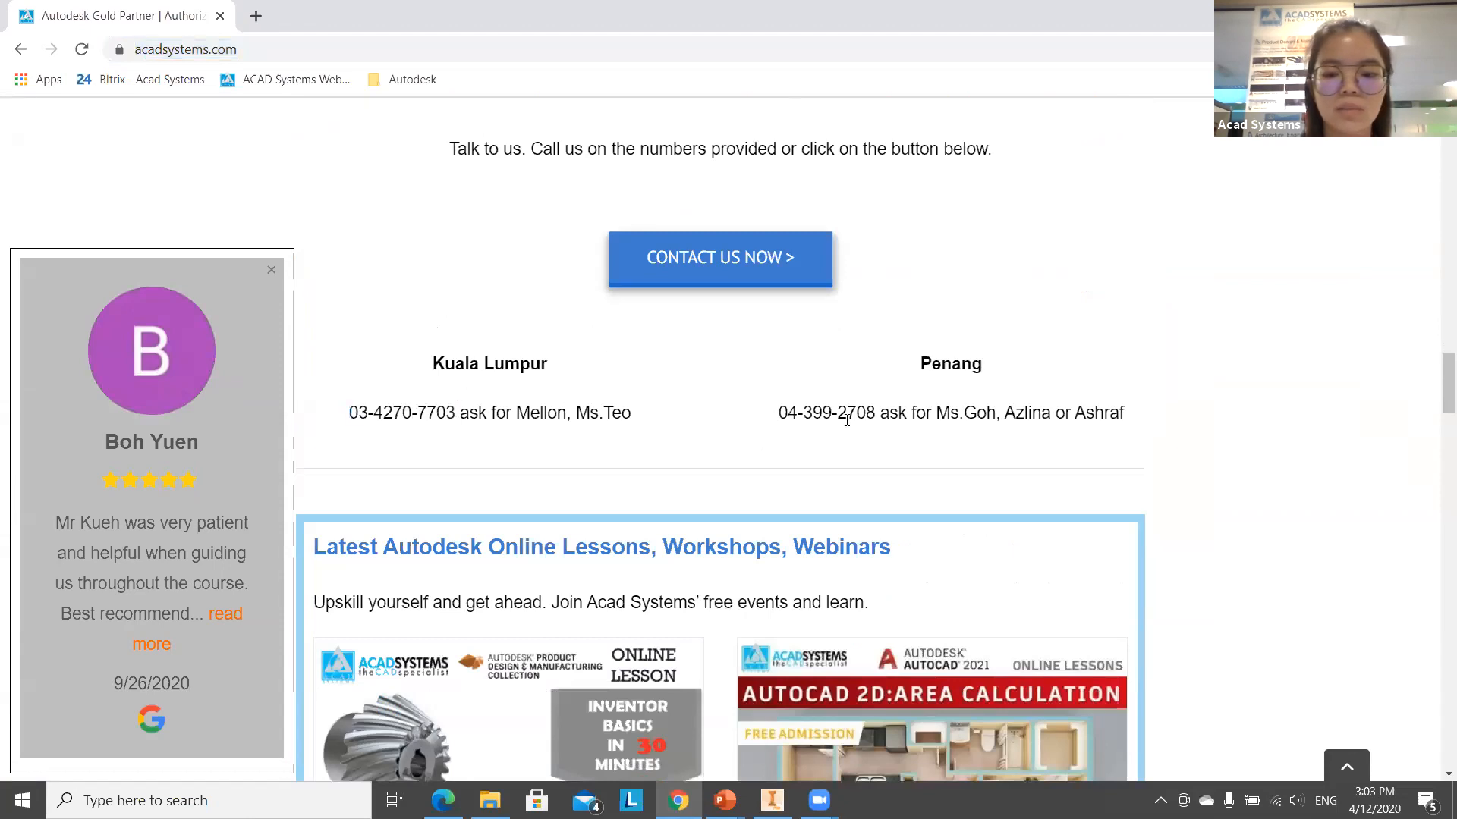
drag(780, 414, 865, 419)
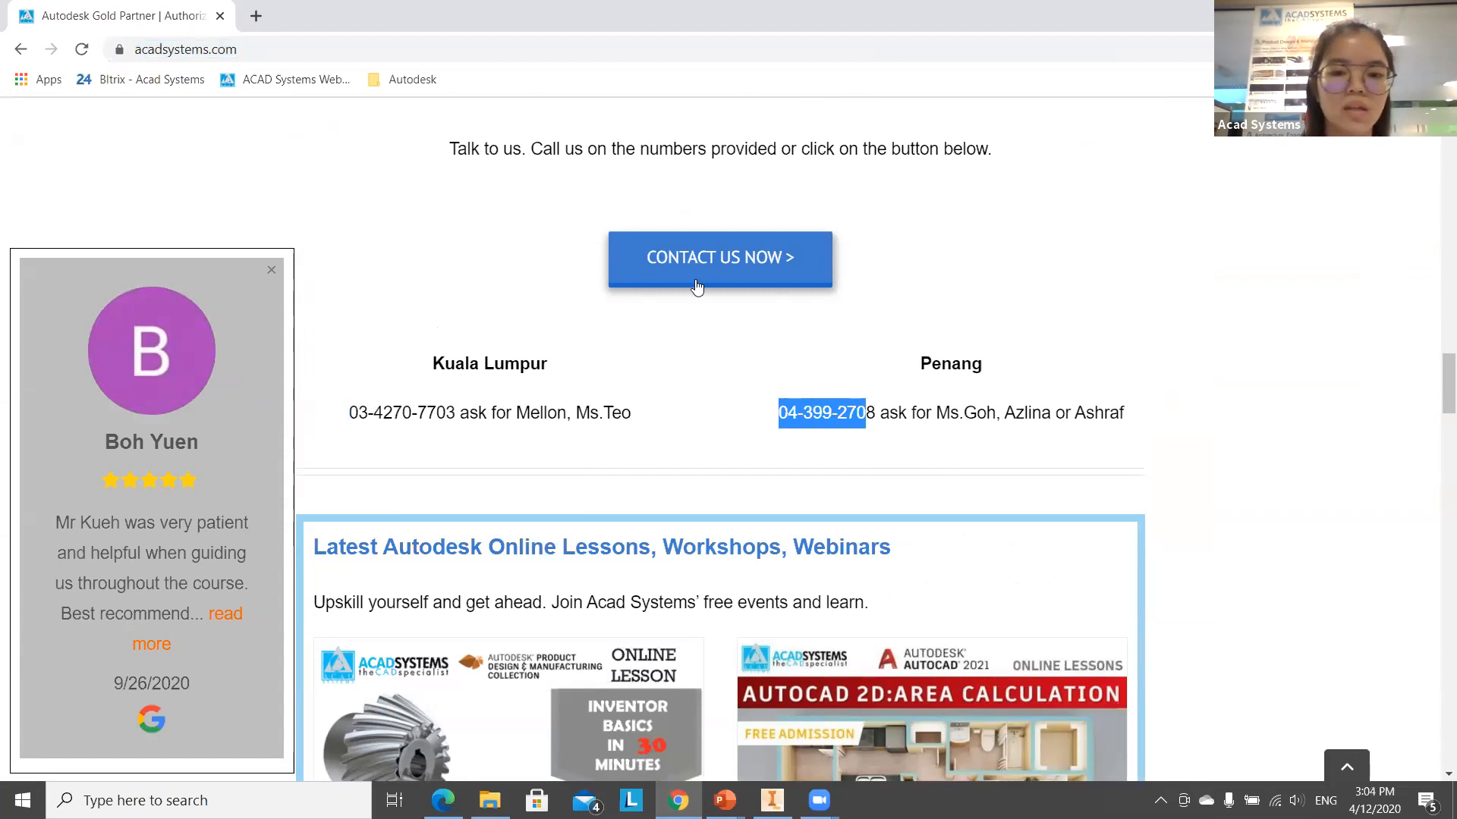
scroll(698, 282, down, 1)
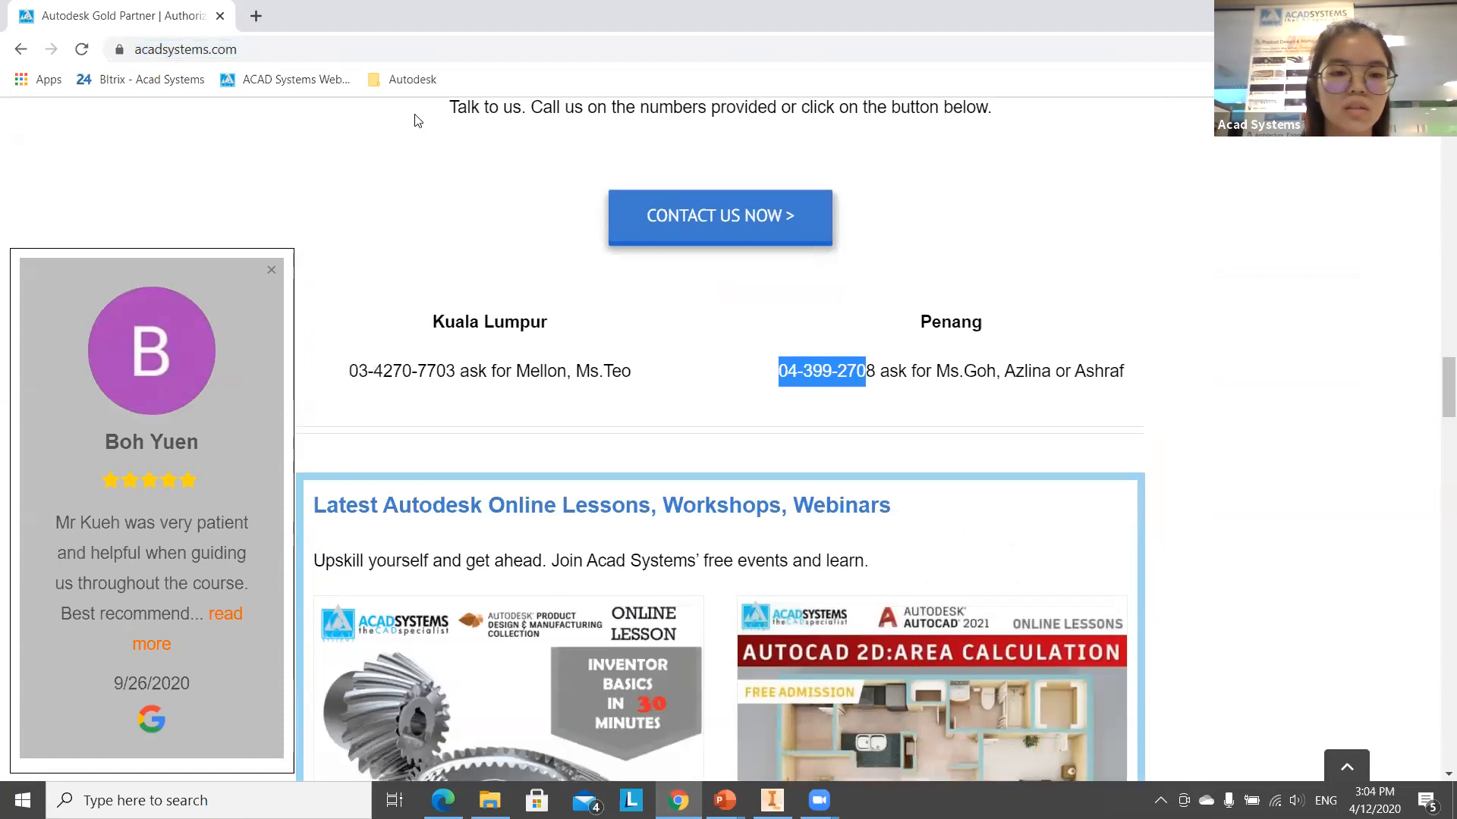
Examine the titles, dates and descriptions of the upcoming events under Latest Autodesk Online Lessons, Workshops, Webinars.
scroll(411, 120, down, 1)
scroll(523, 304, down, 3)
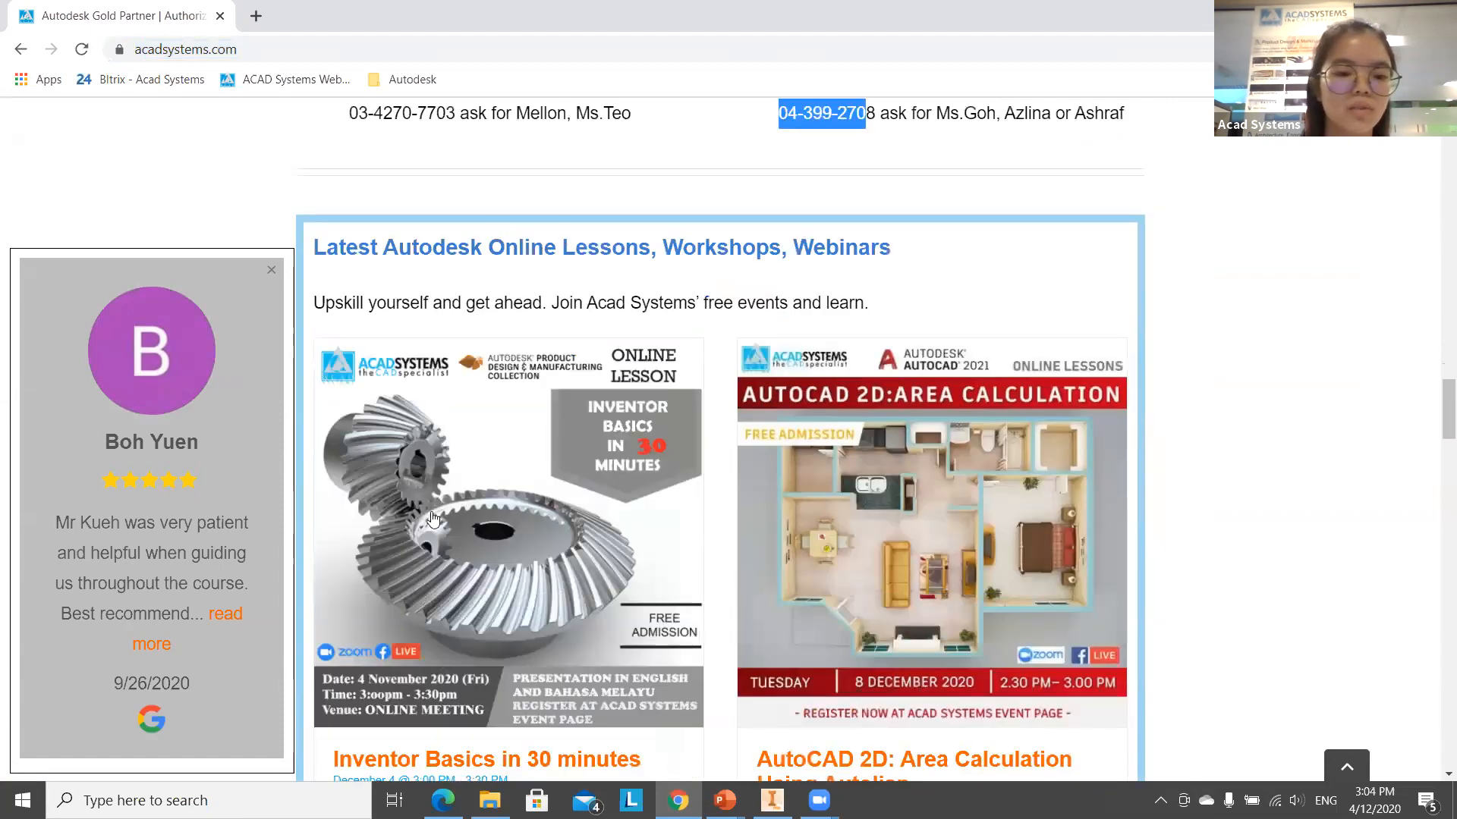
scroll(433, 519, down, 1)
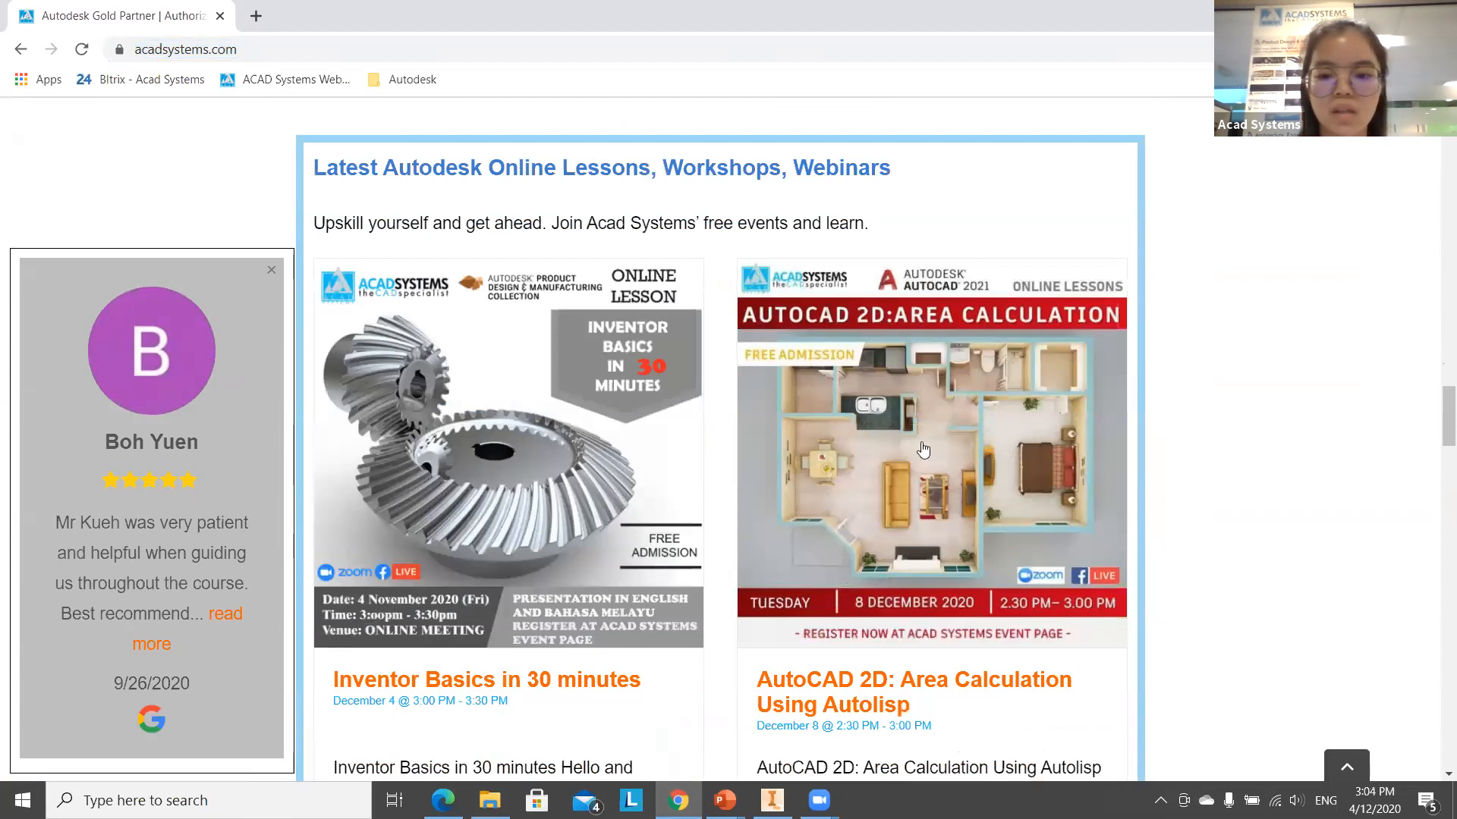
scroll(943, 444, down, 1)
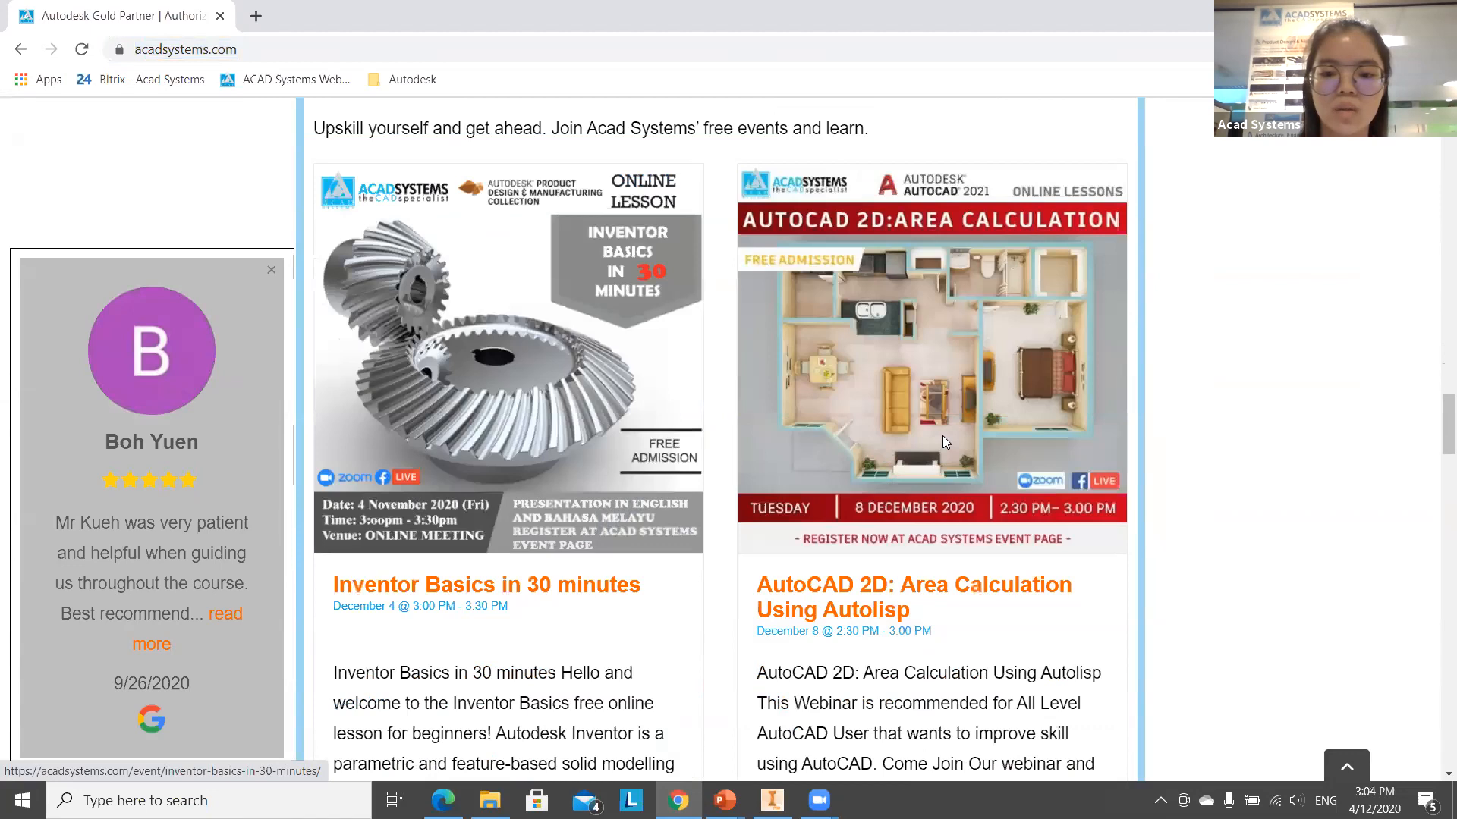
scroll(943, 441, down, 3)
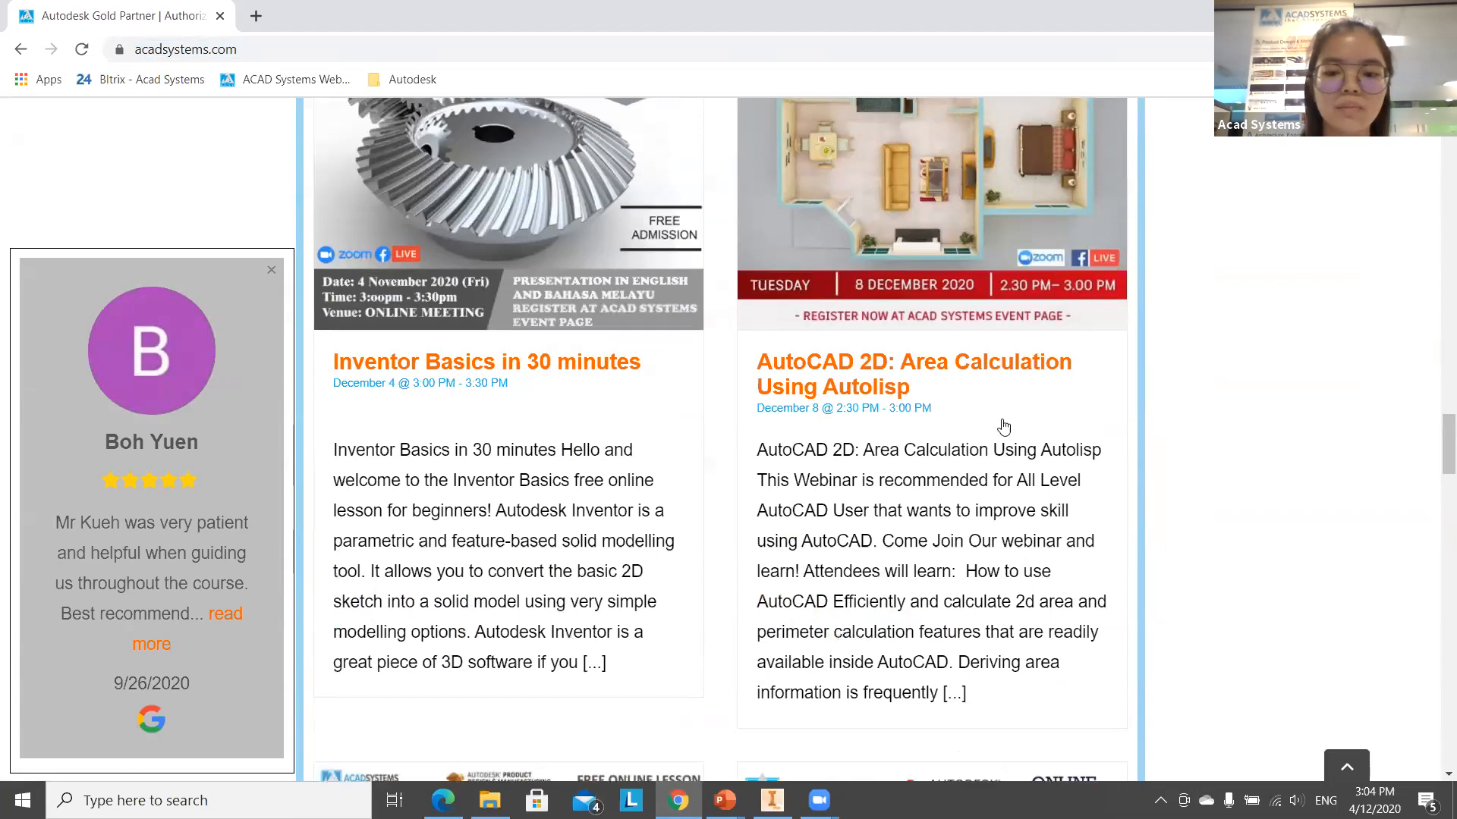
scroll(1004, 427, down, 7)
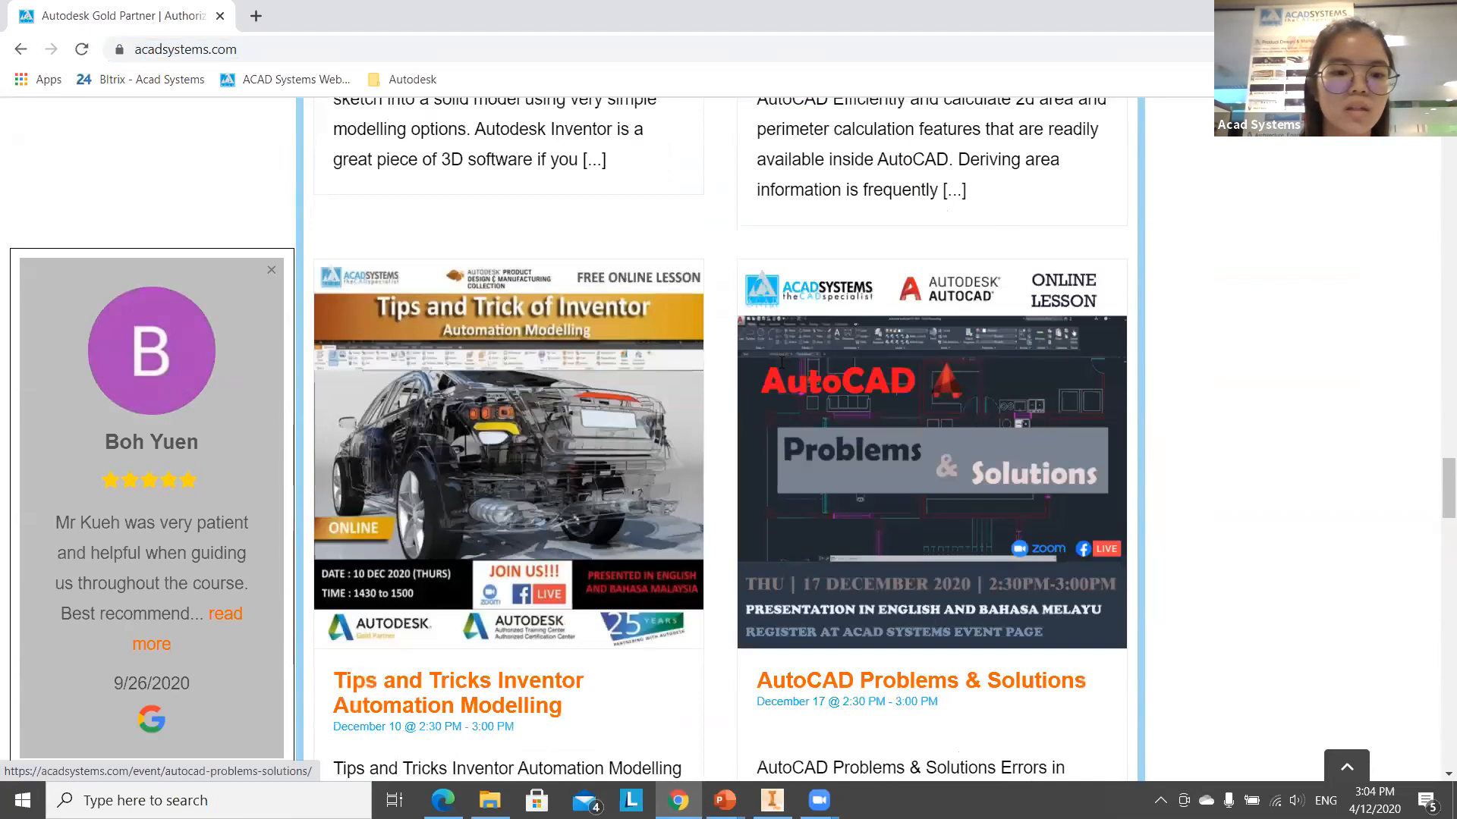
scroll(353, 645, down, 3)
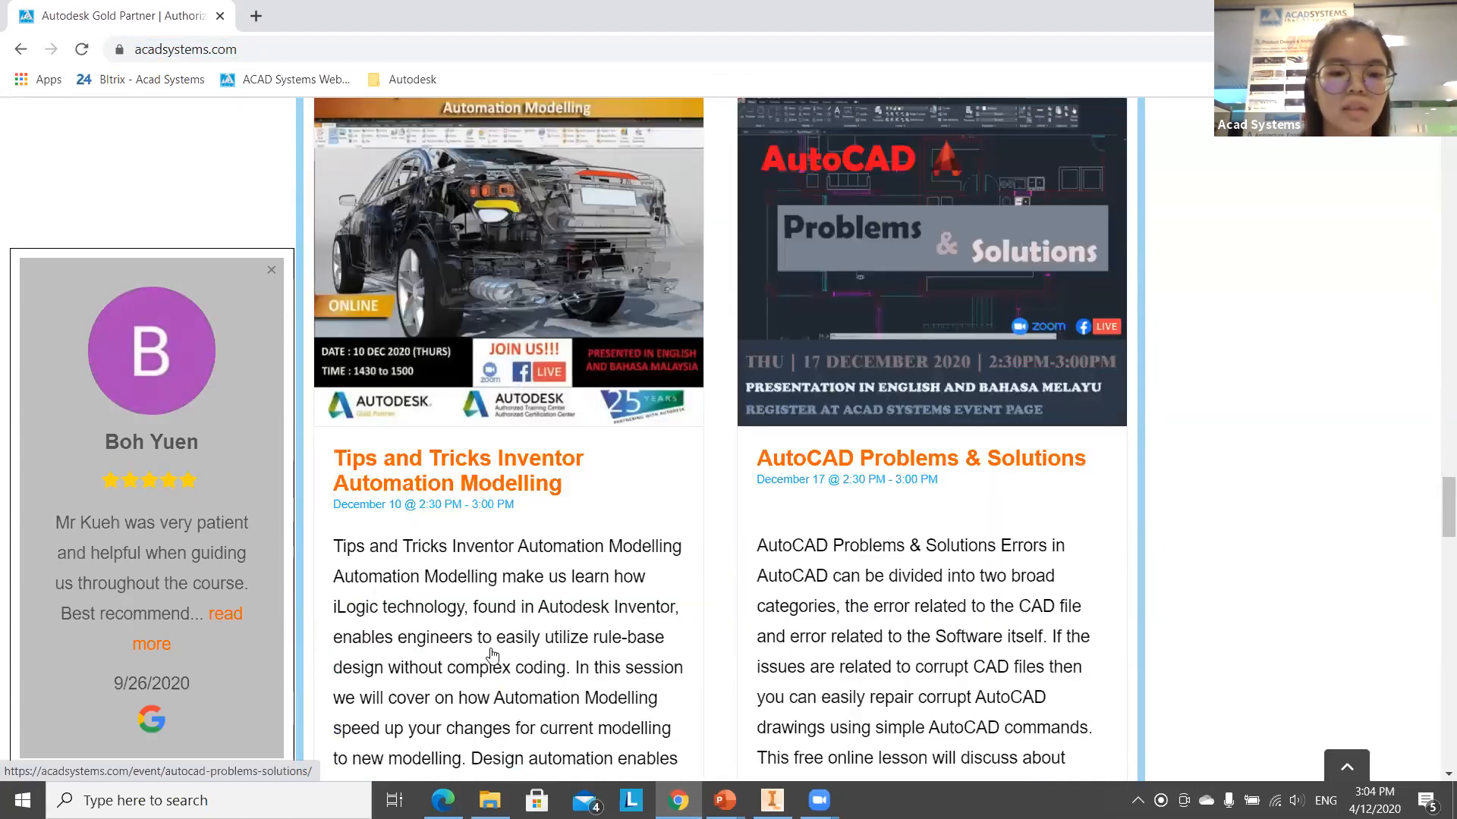
scroll(558, 660, down, 9)
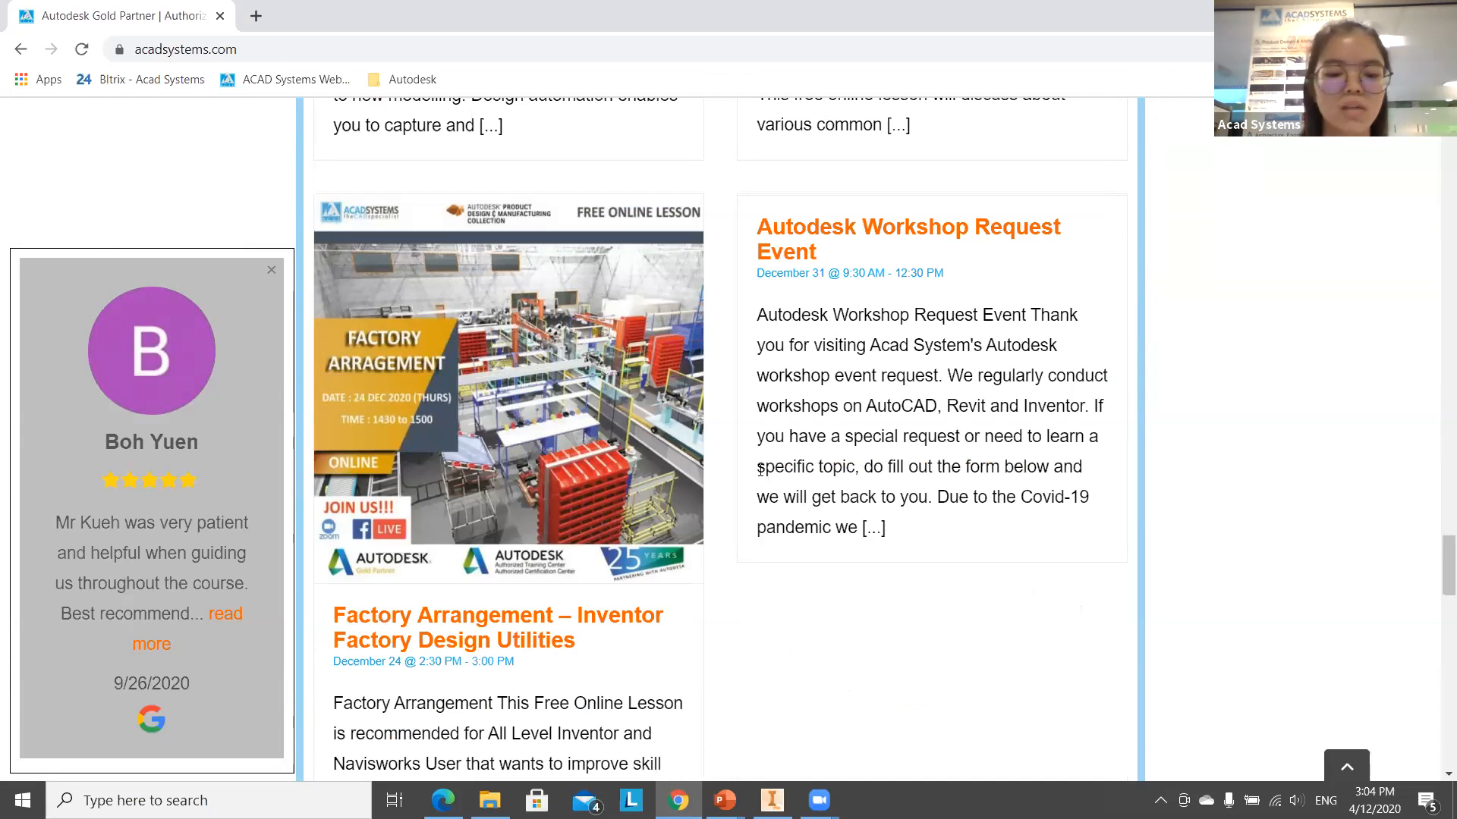
scroll(760, 470, up, 1)
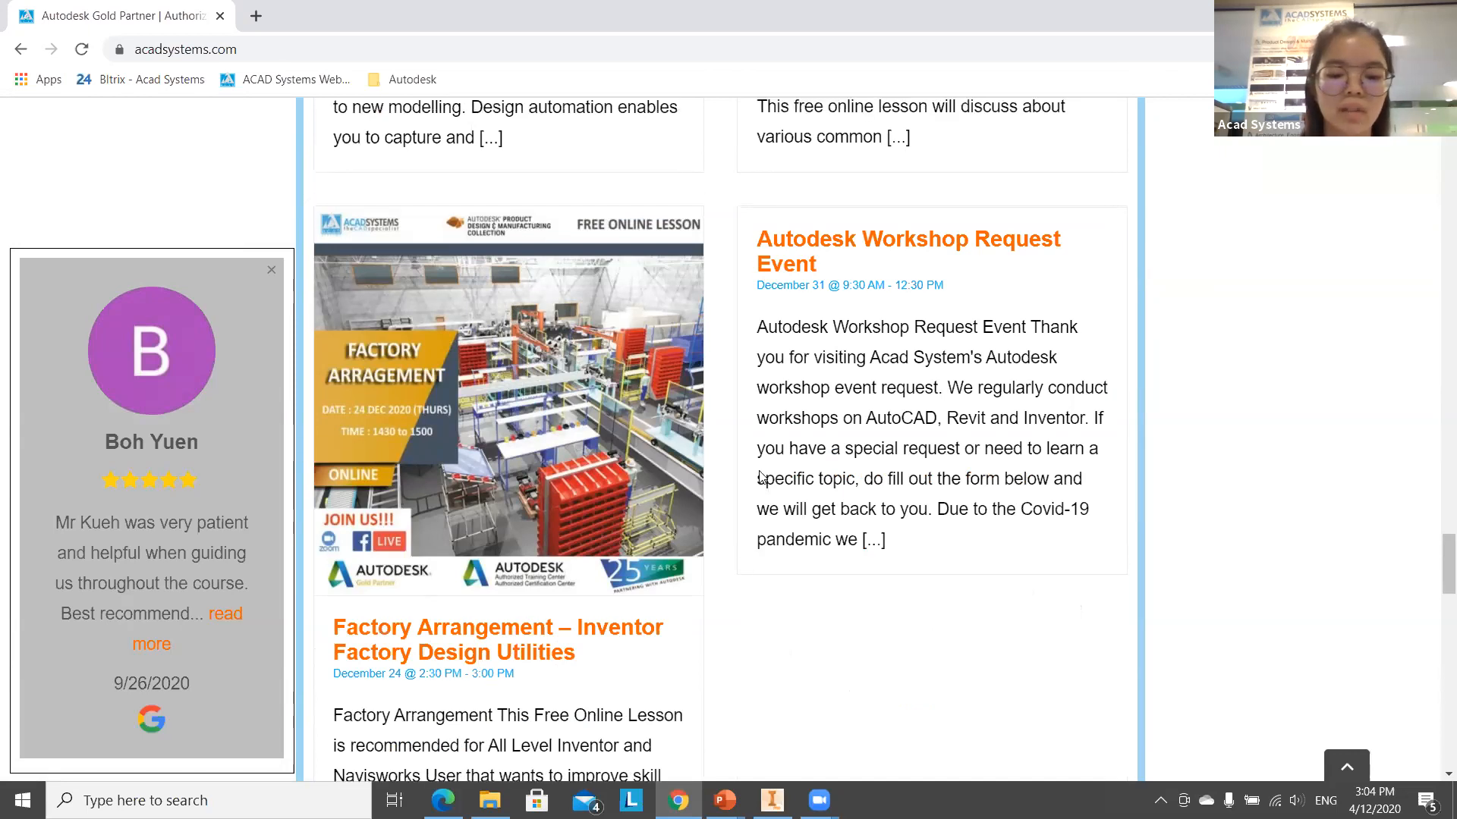
scroll(761, 476, up, 2)
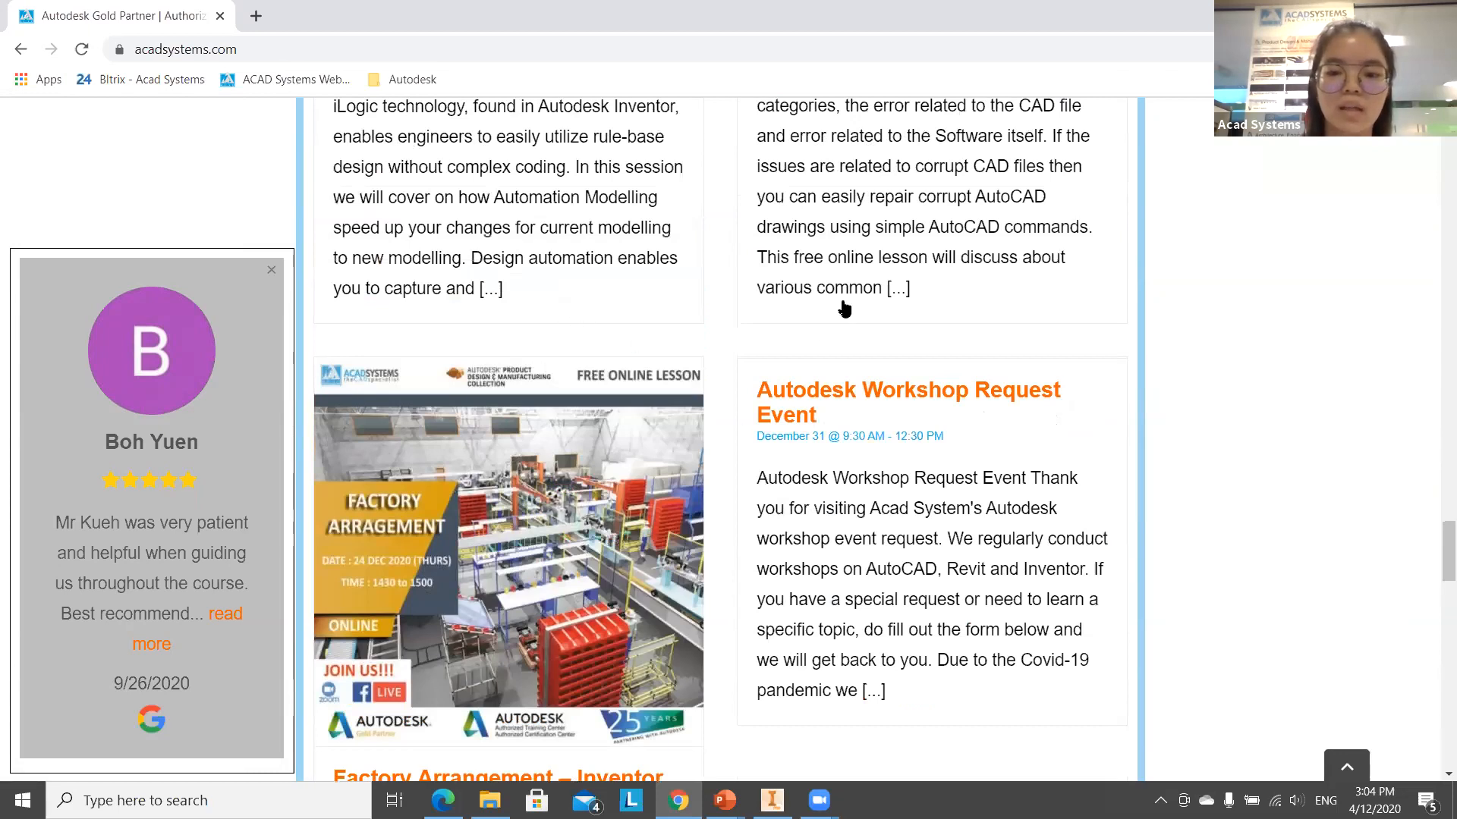
scroll(842, 308, up, 6)
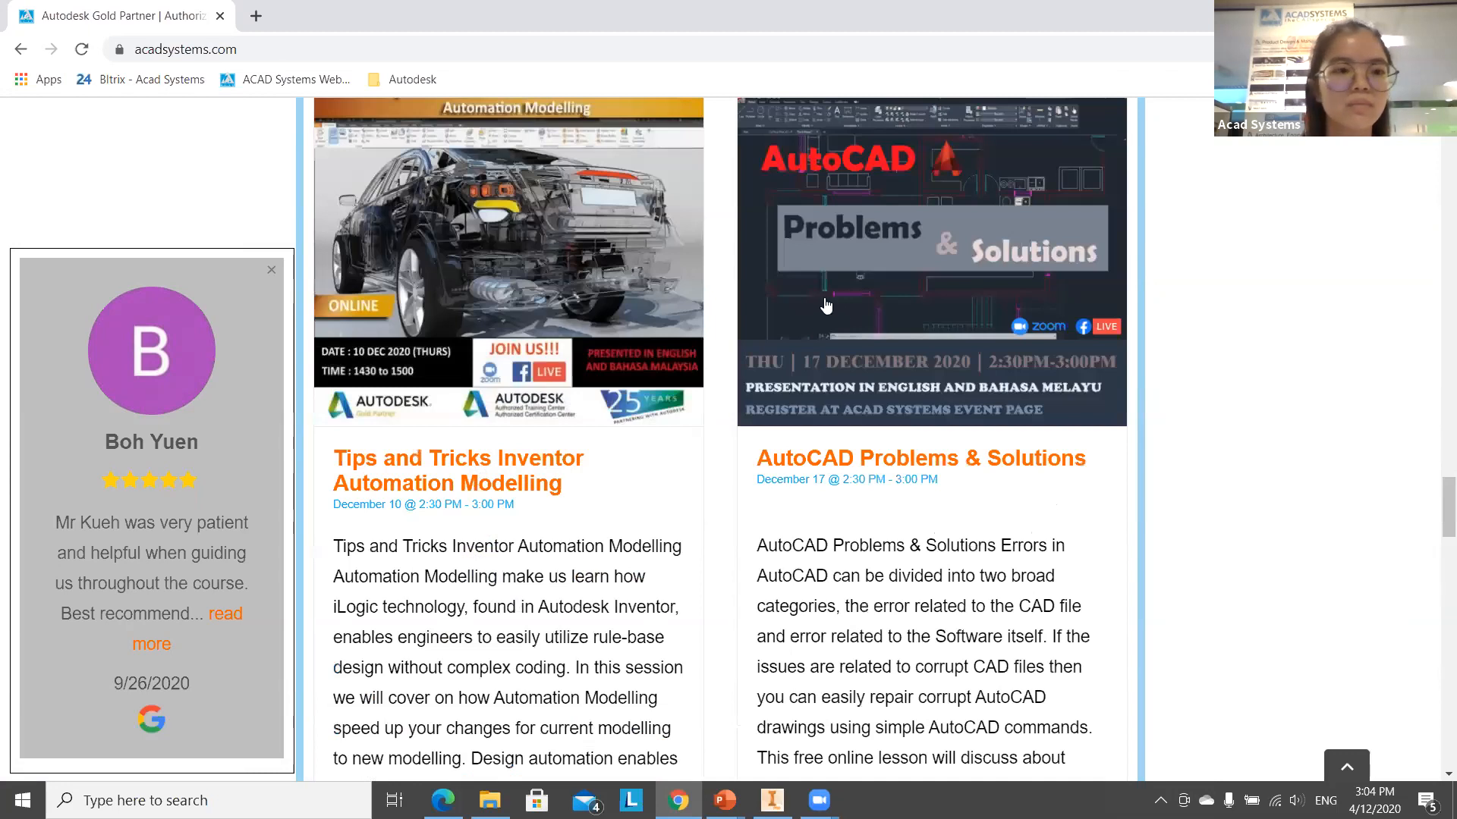
scroll(308, 226, up, 8)
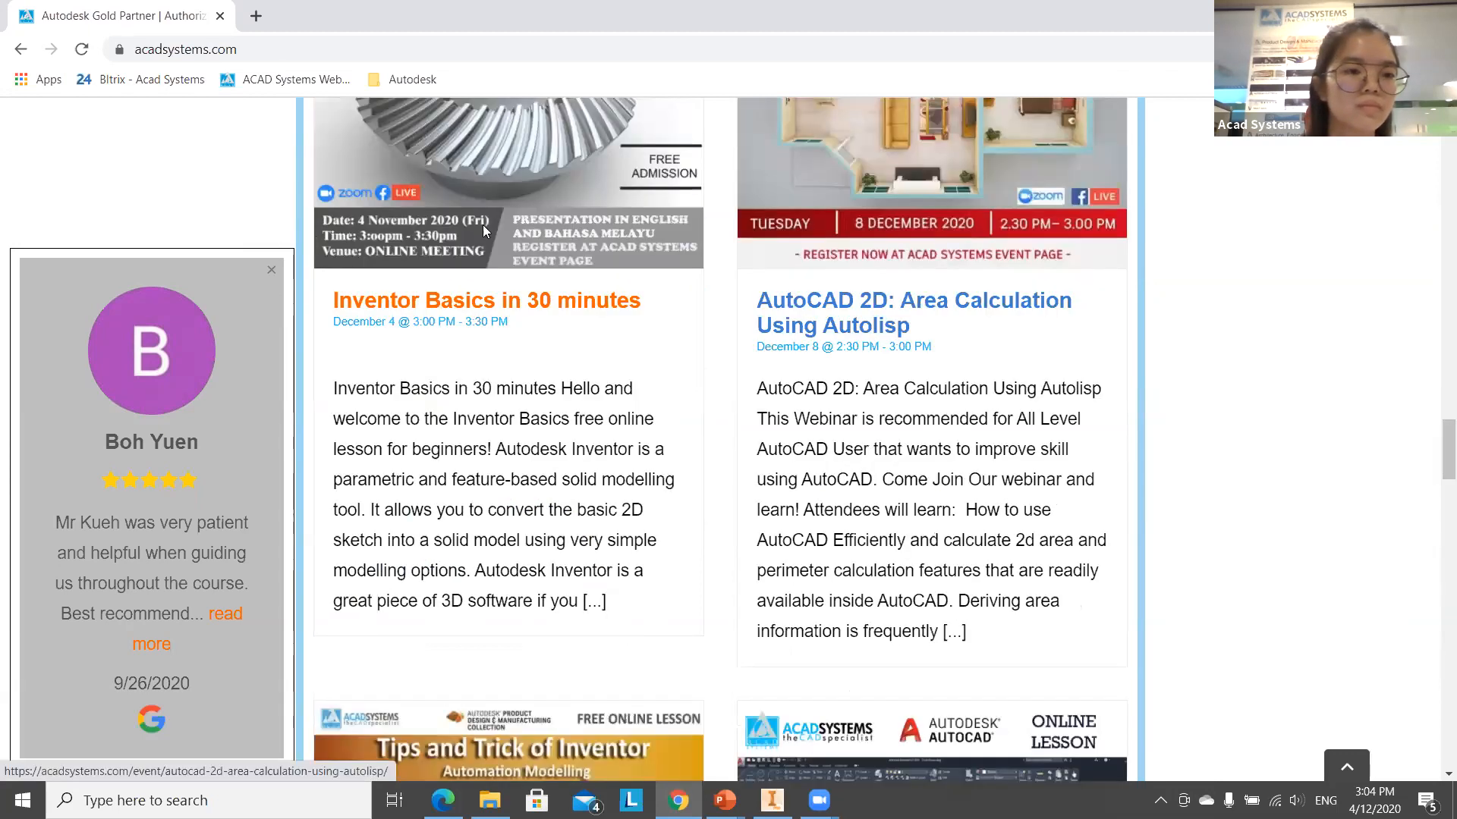
Open the AutoCAD 2D: Area Calculation Using Autolisp event page and review its RSVP form and event details.
scroll(830, 253, up, 1)
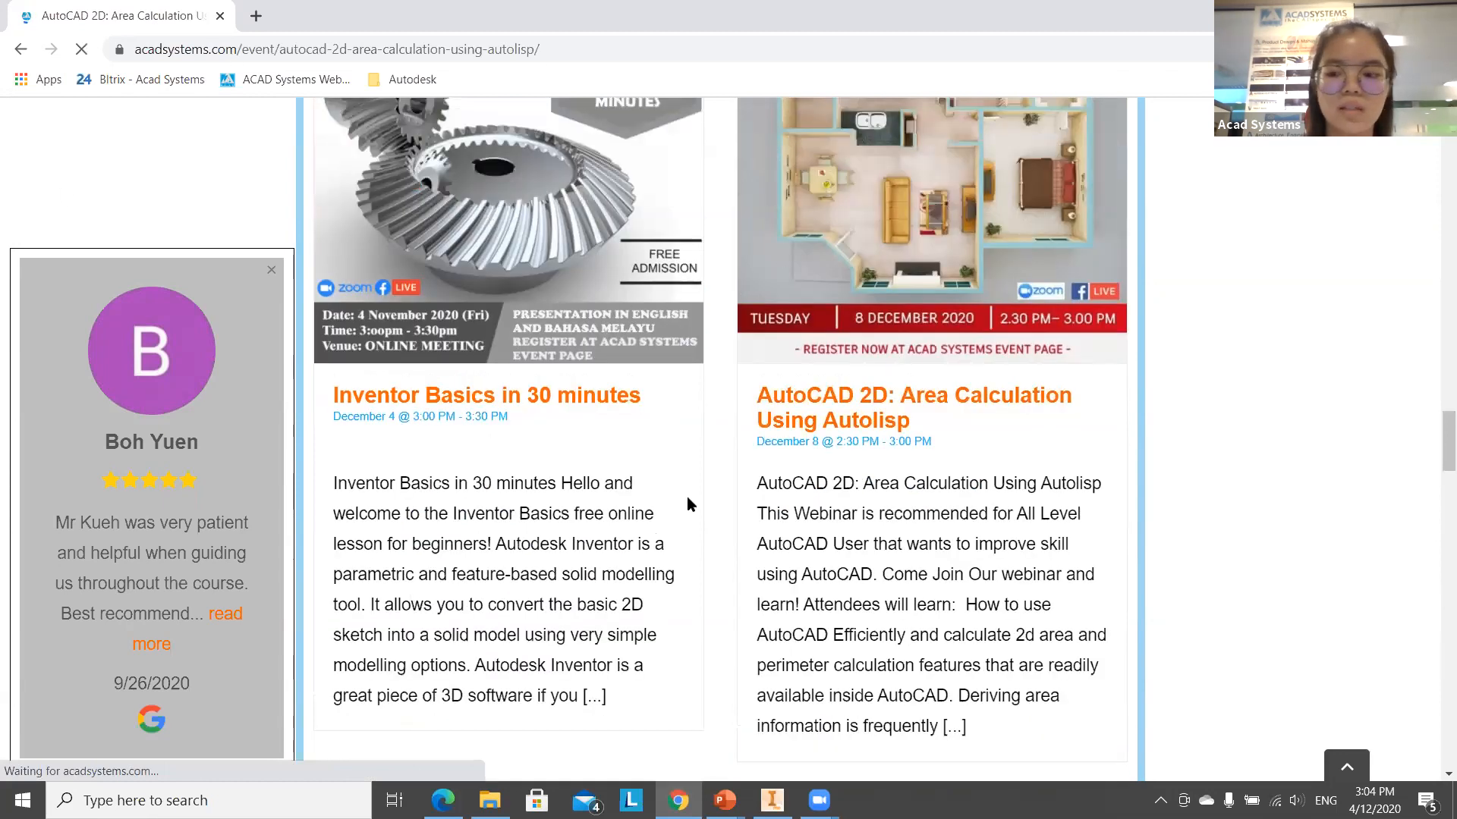
scroll(686, 496, up, 2)
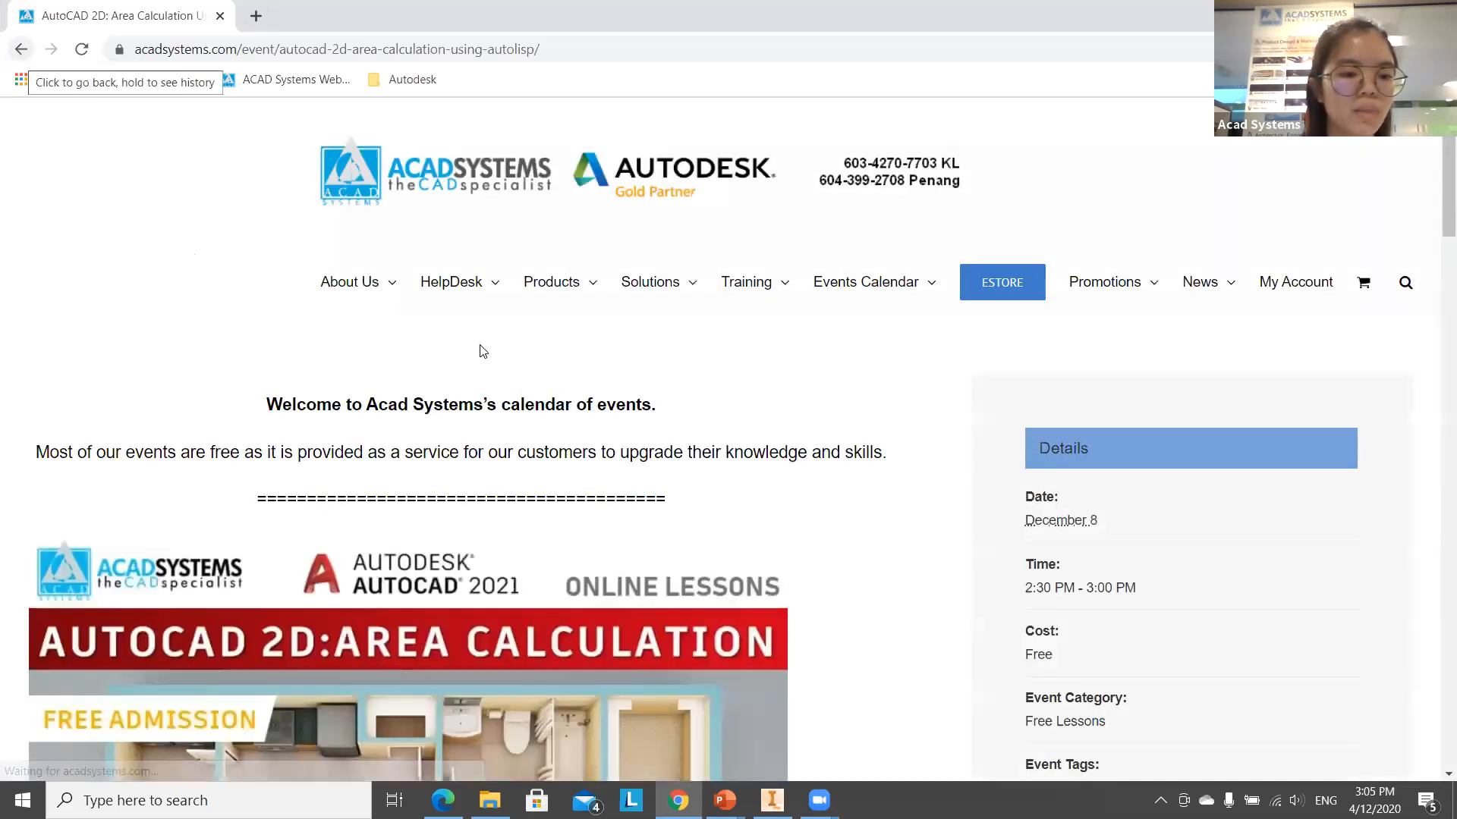
scroll(543, 515, down, 10)
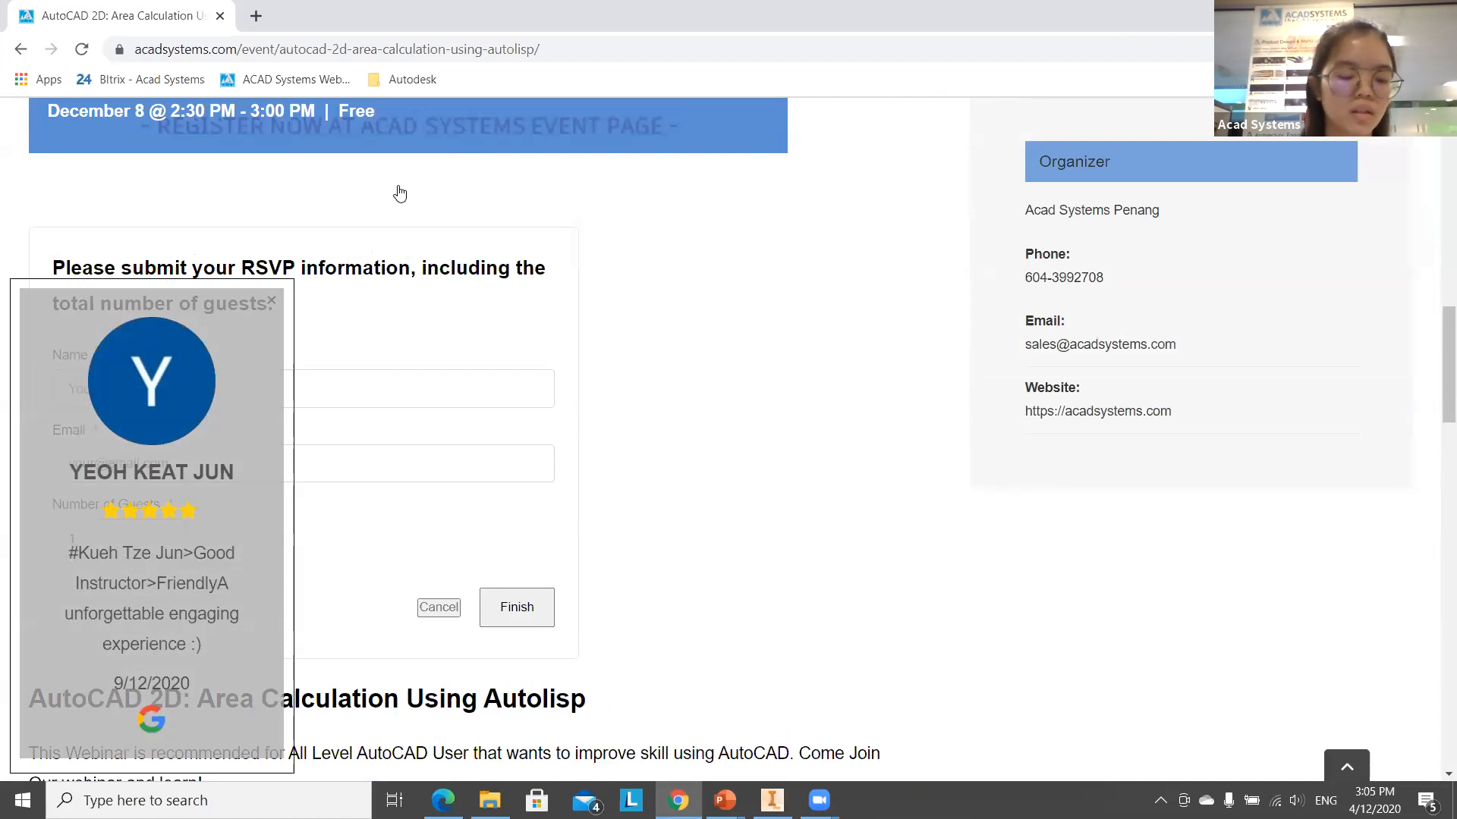
scroll(594, 190, up, 10)
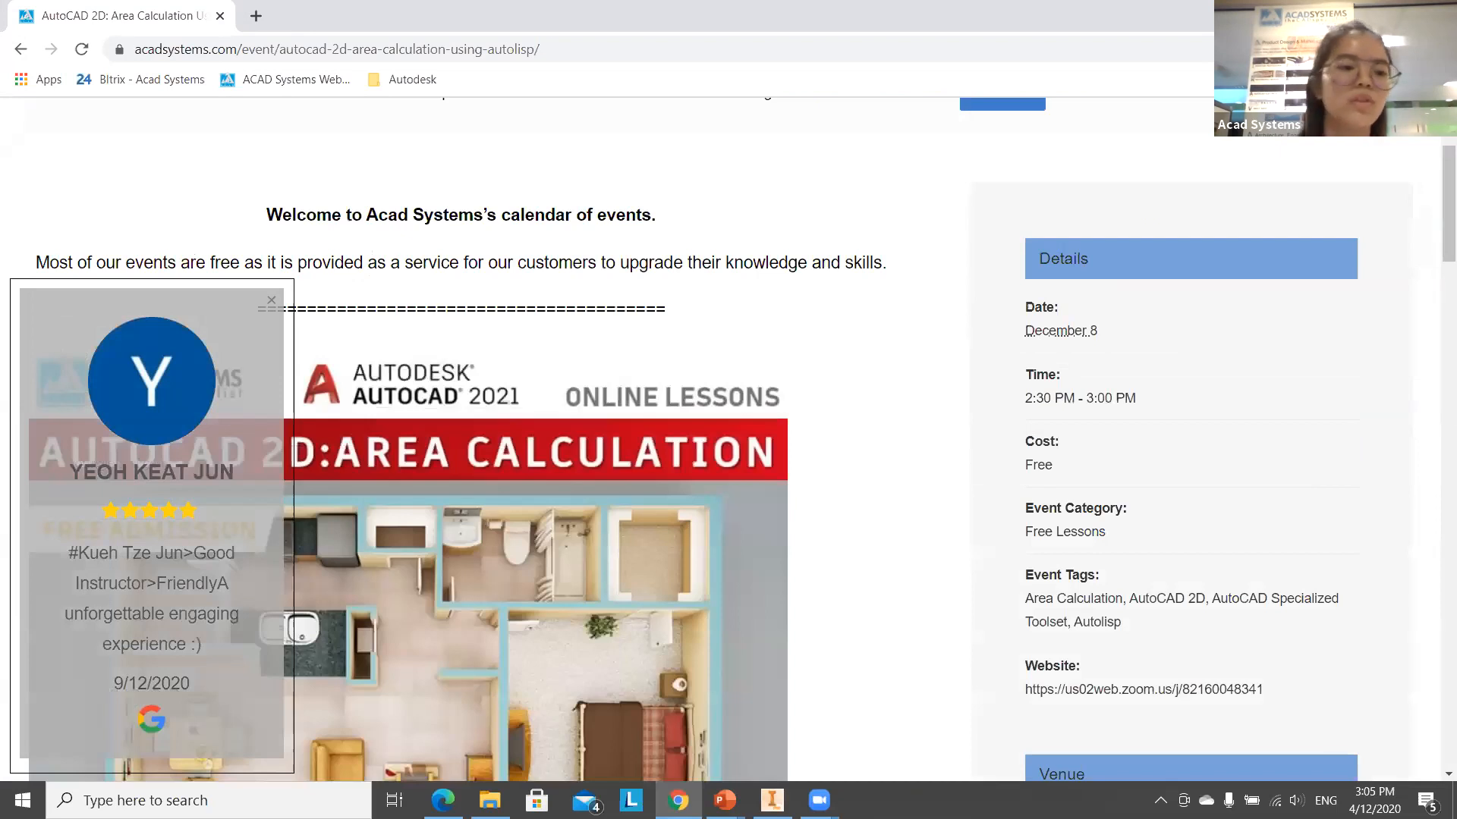
Switch to the PowerPoint slideshow and advance from the Lessons content slide to the Peg Toy slide.
key(alt+Tab)
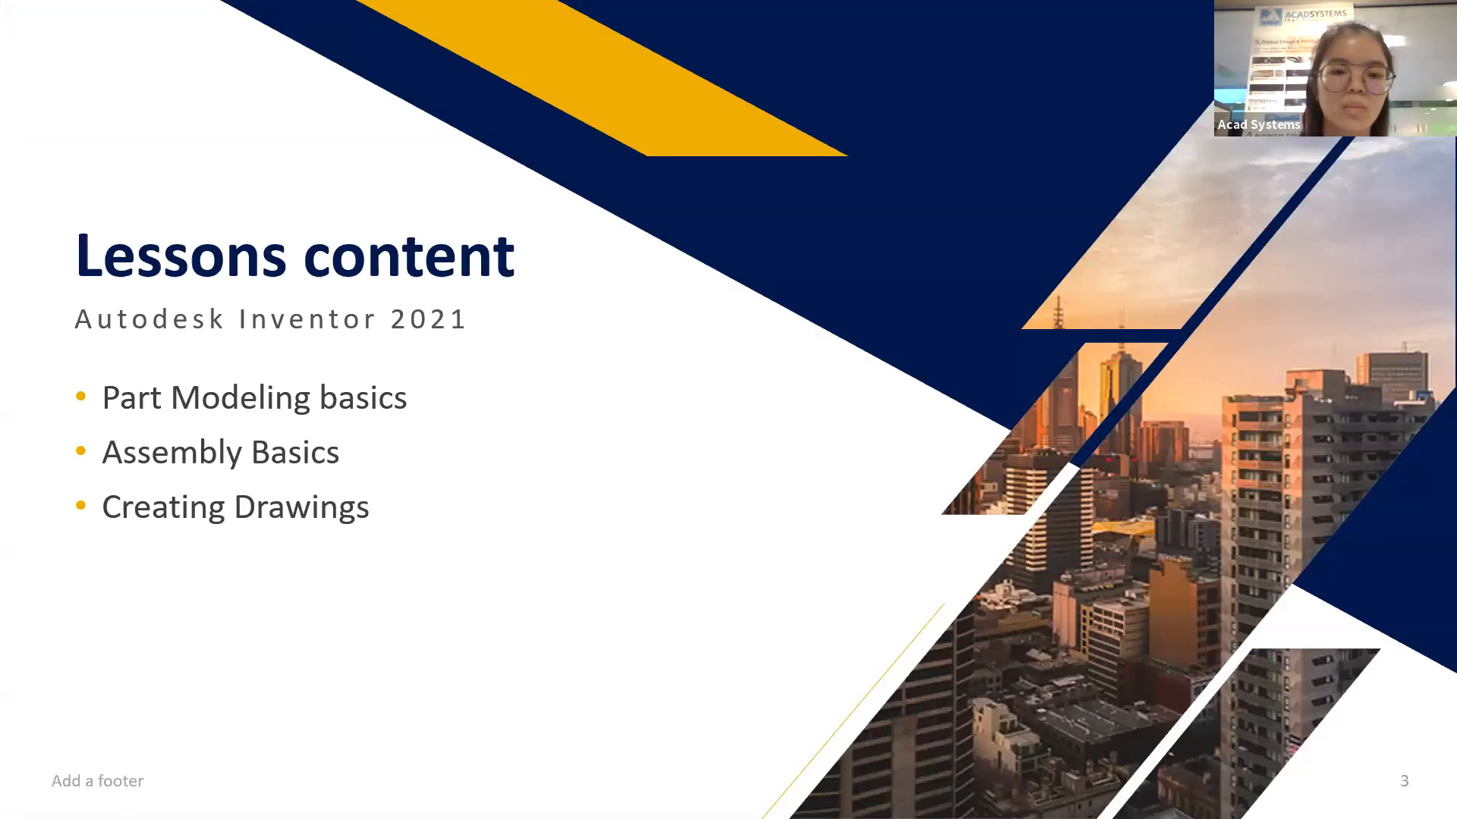
key(Right)
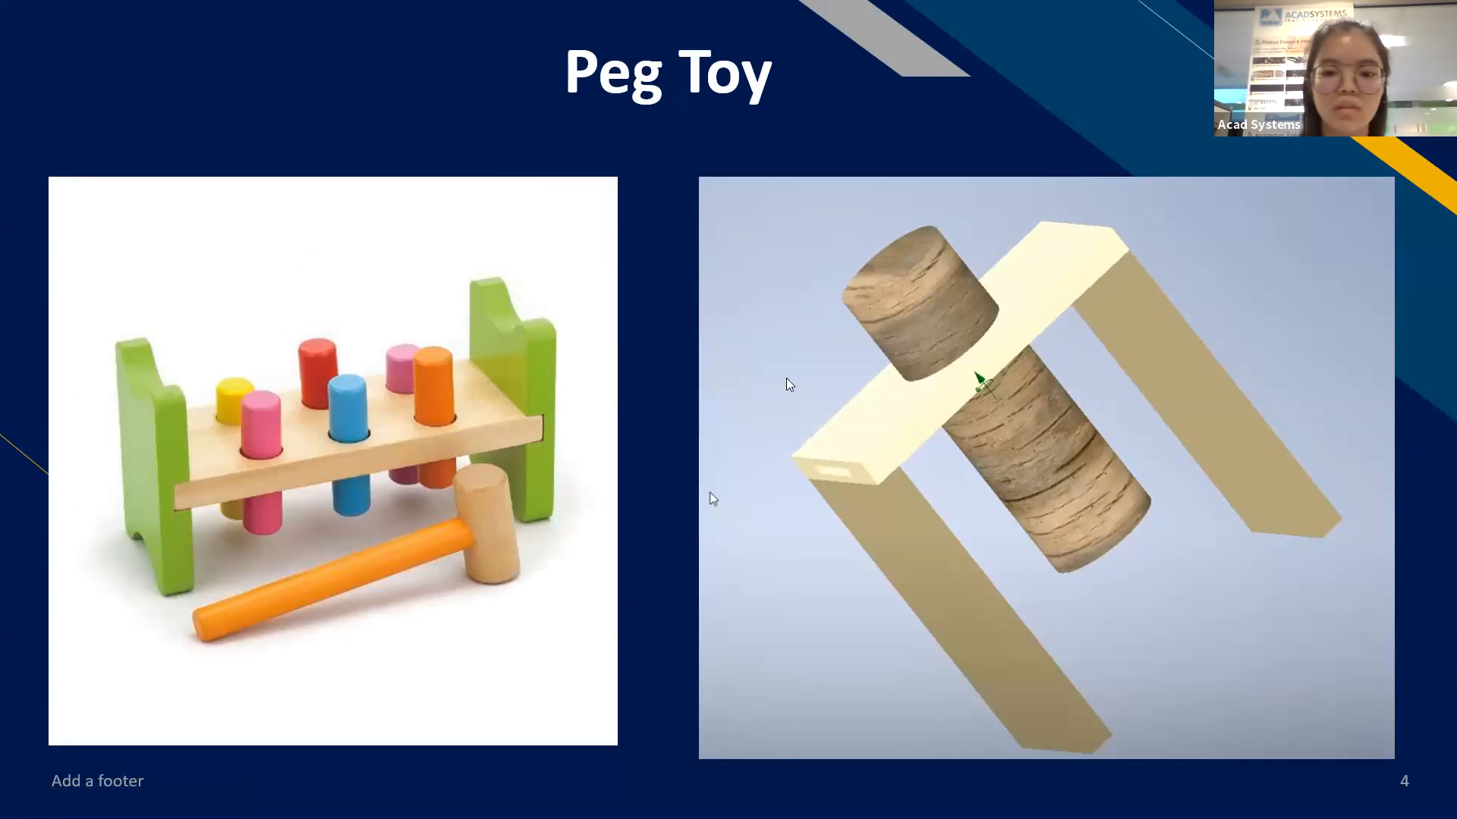
Switch to Autodesk Inventor Professional 2021 and create a new part file.
key(alt+Tab)
key(alt+Tab)
key(alt+Tab)
key(alt+Tab)
key(alt+Tab)
key(alt+Tab)
key(alt+Tab)
key(alt+Tab)
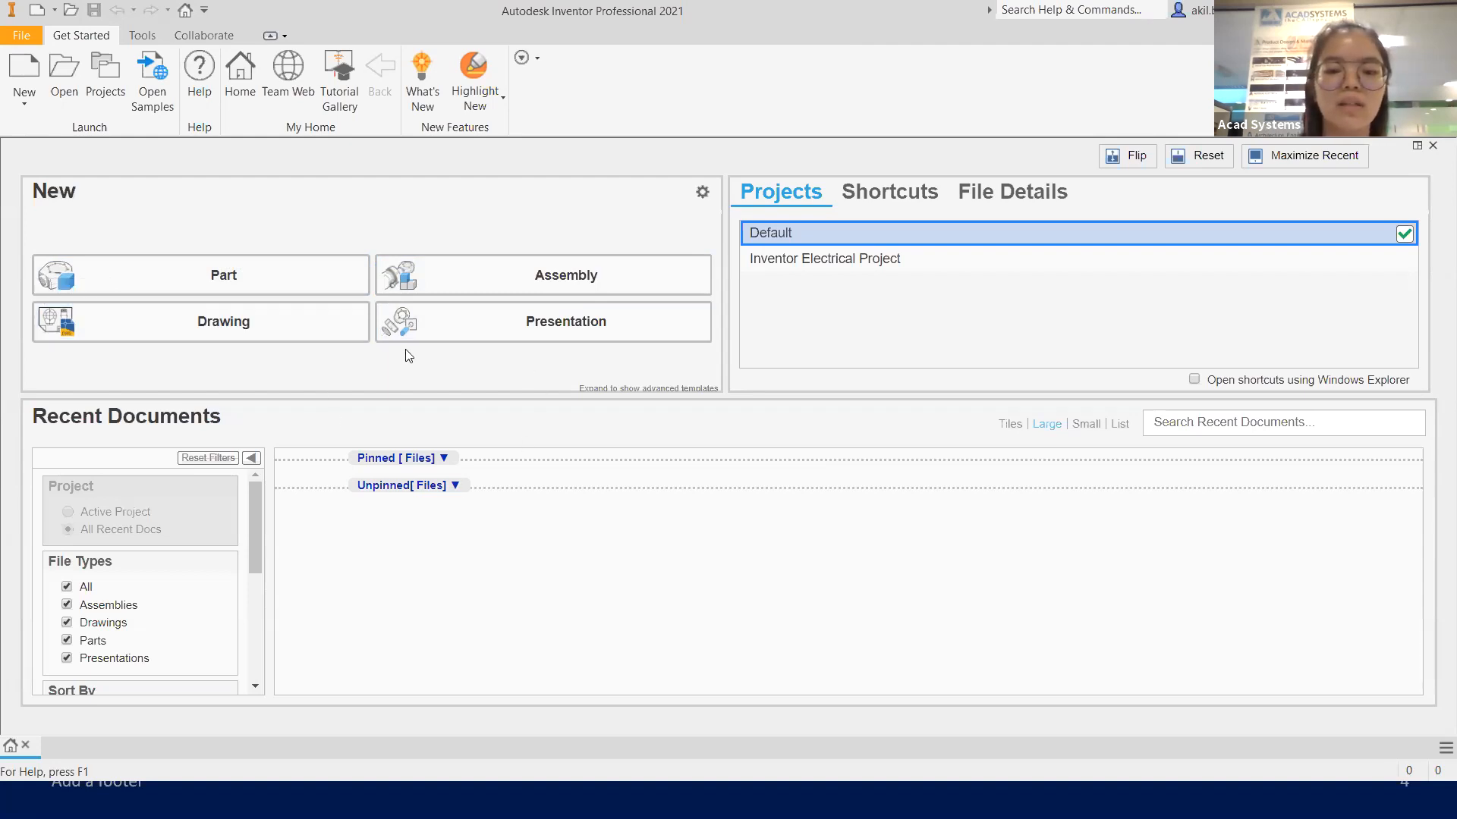
click(435, 313)
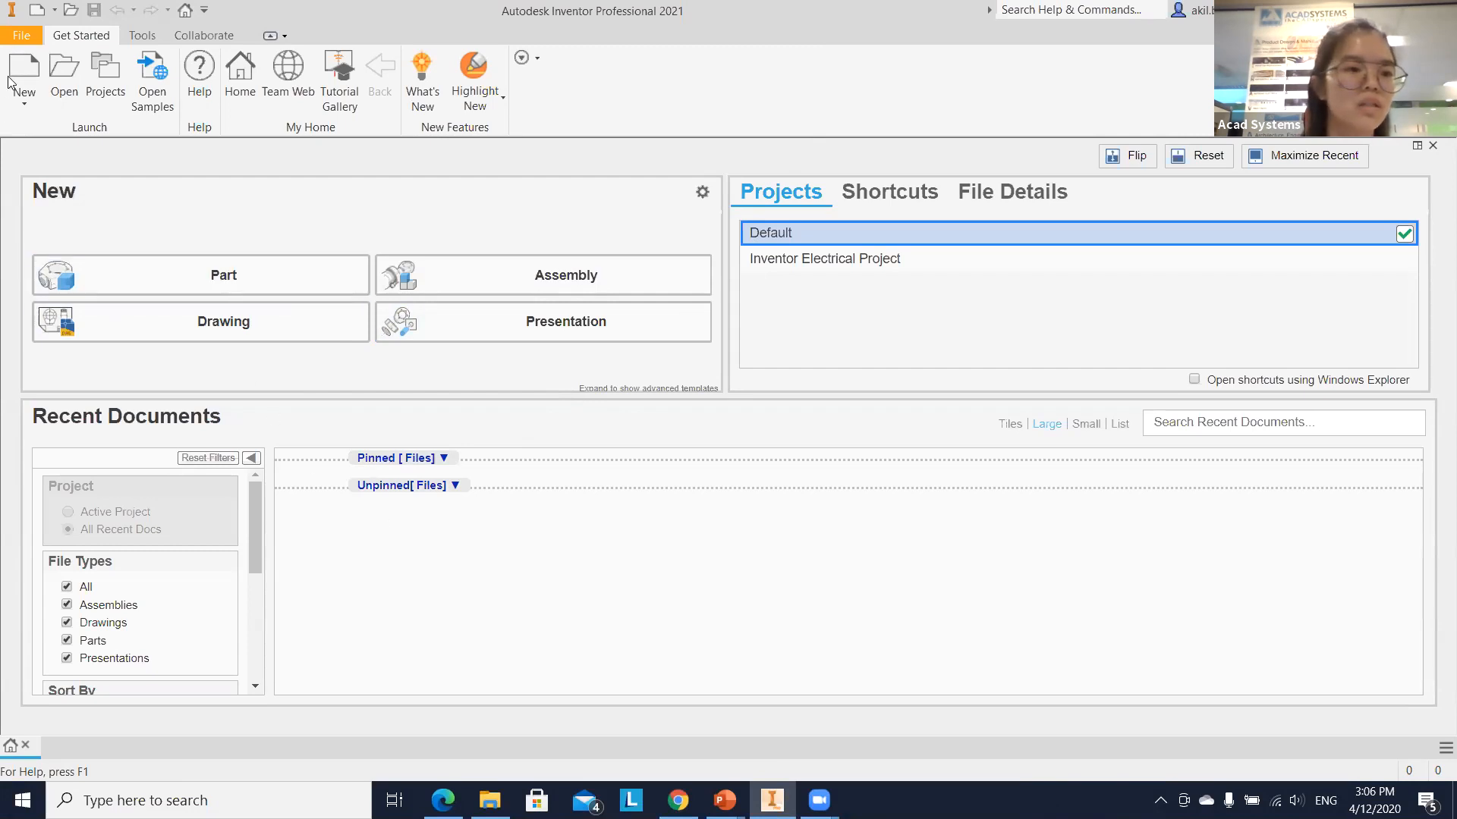
click(59, 9)
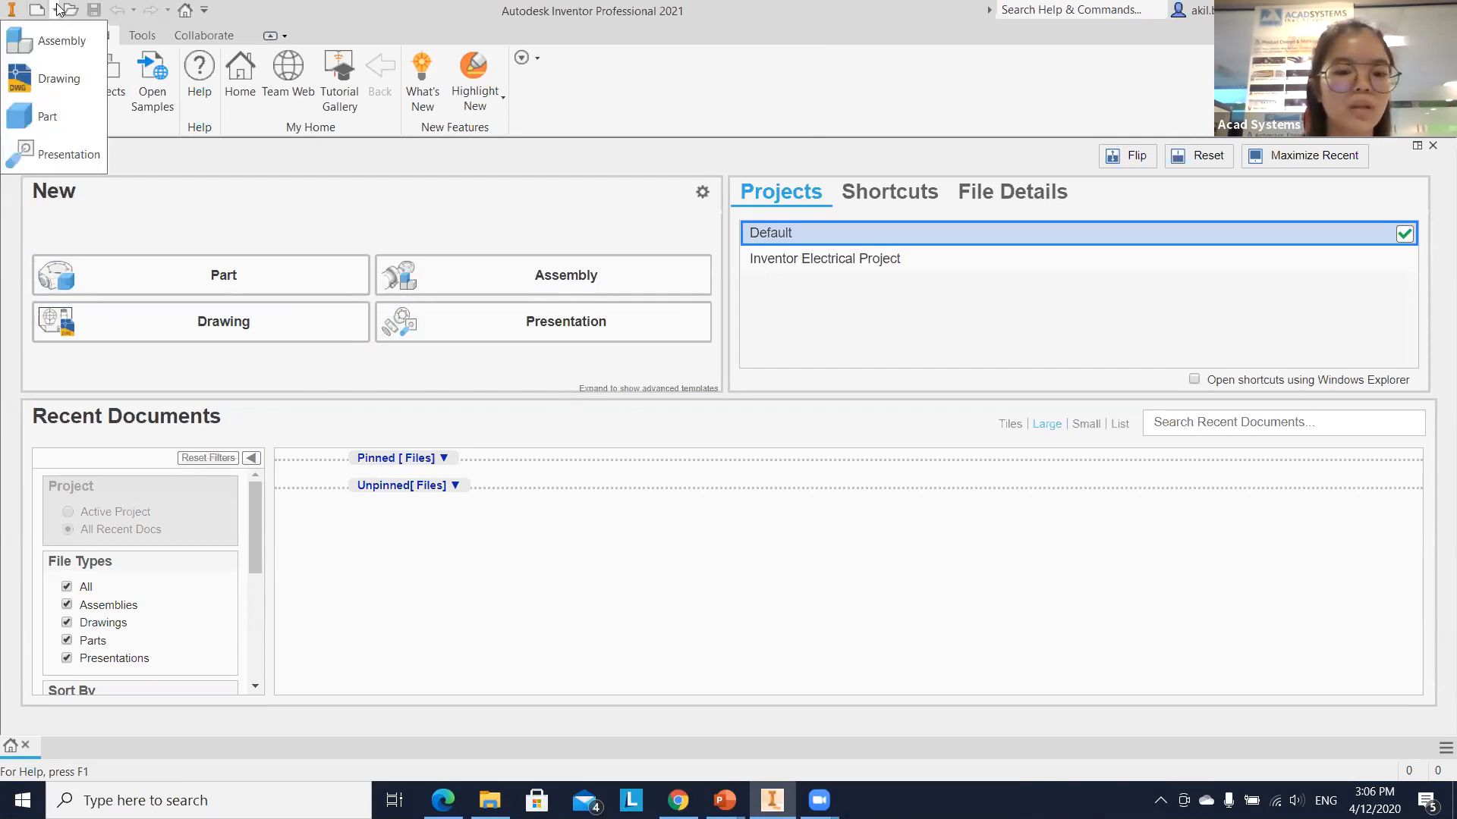
click(33, 120)
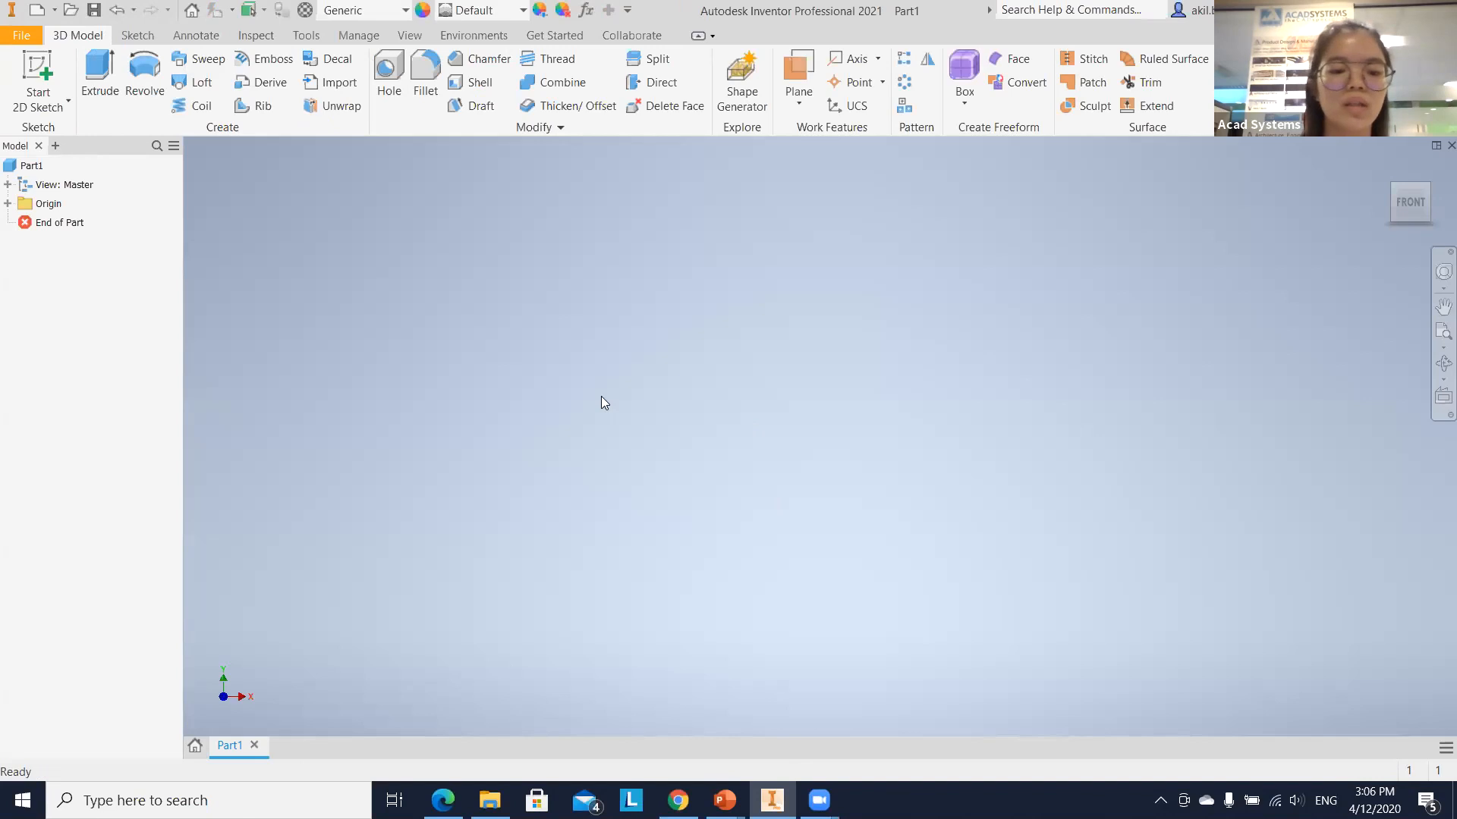
Start a 2D sketch on the horizontal XZ plane and draw a rectangle about 1.68 in wide around the origin.
click(37, 74)
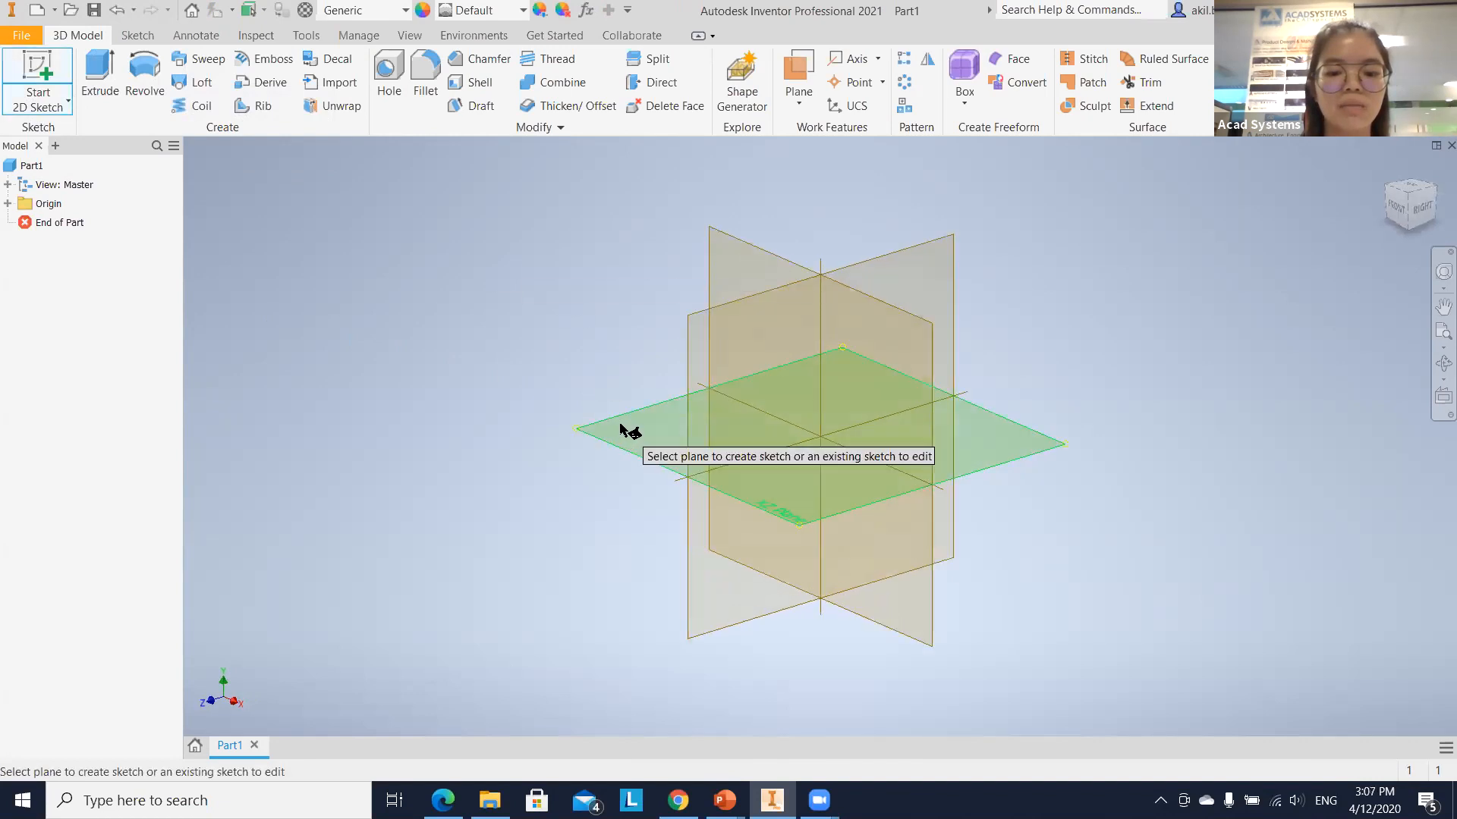
click(620, 426)
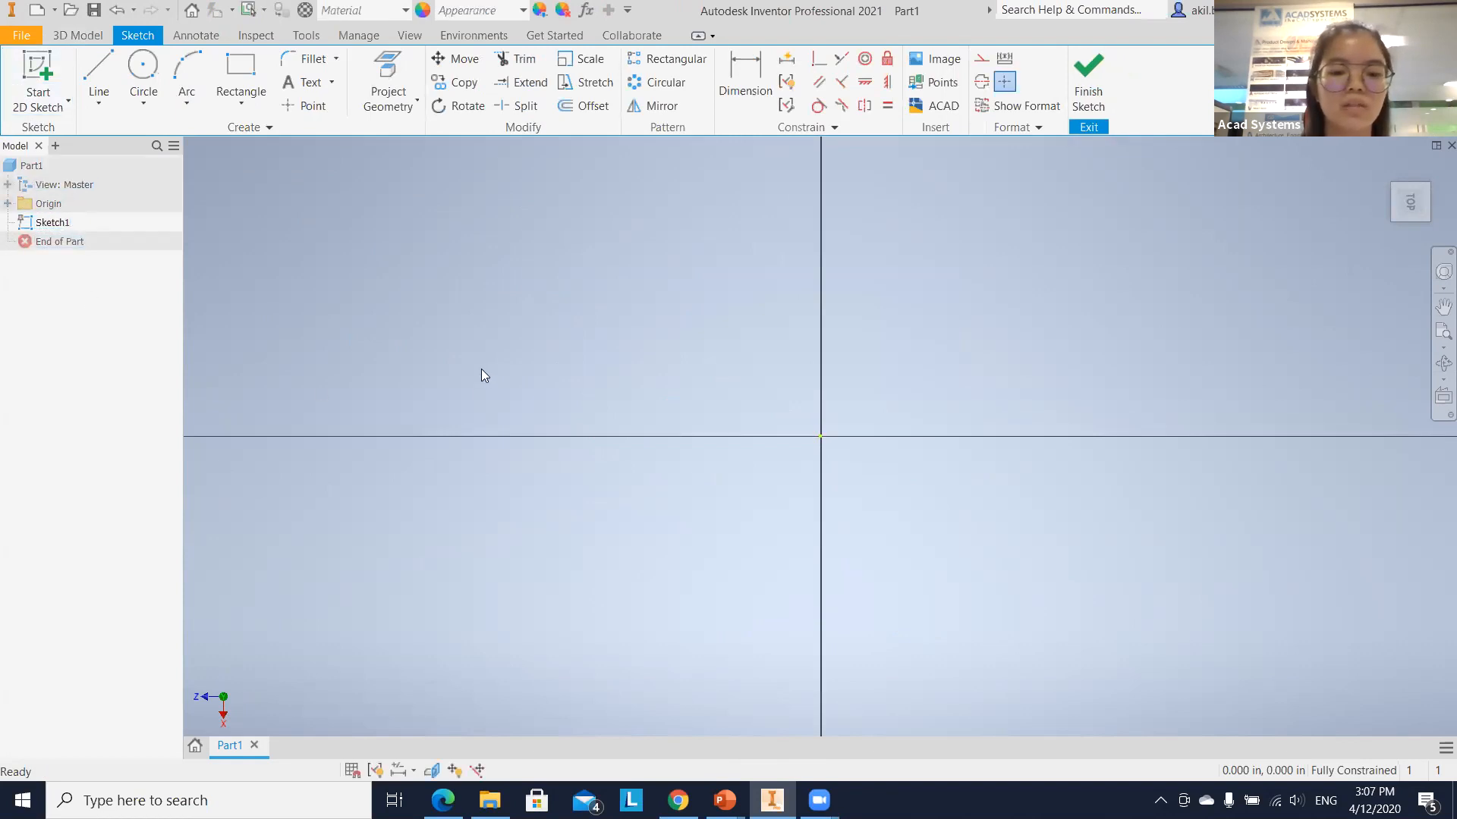
click(241, 74)
click(519, 227)
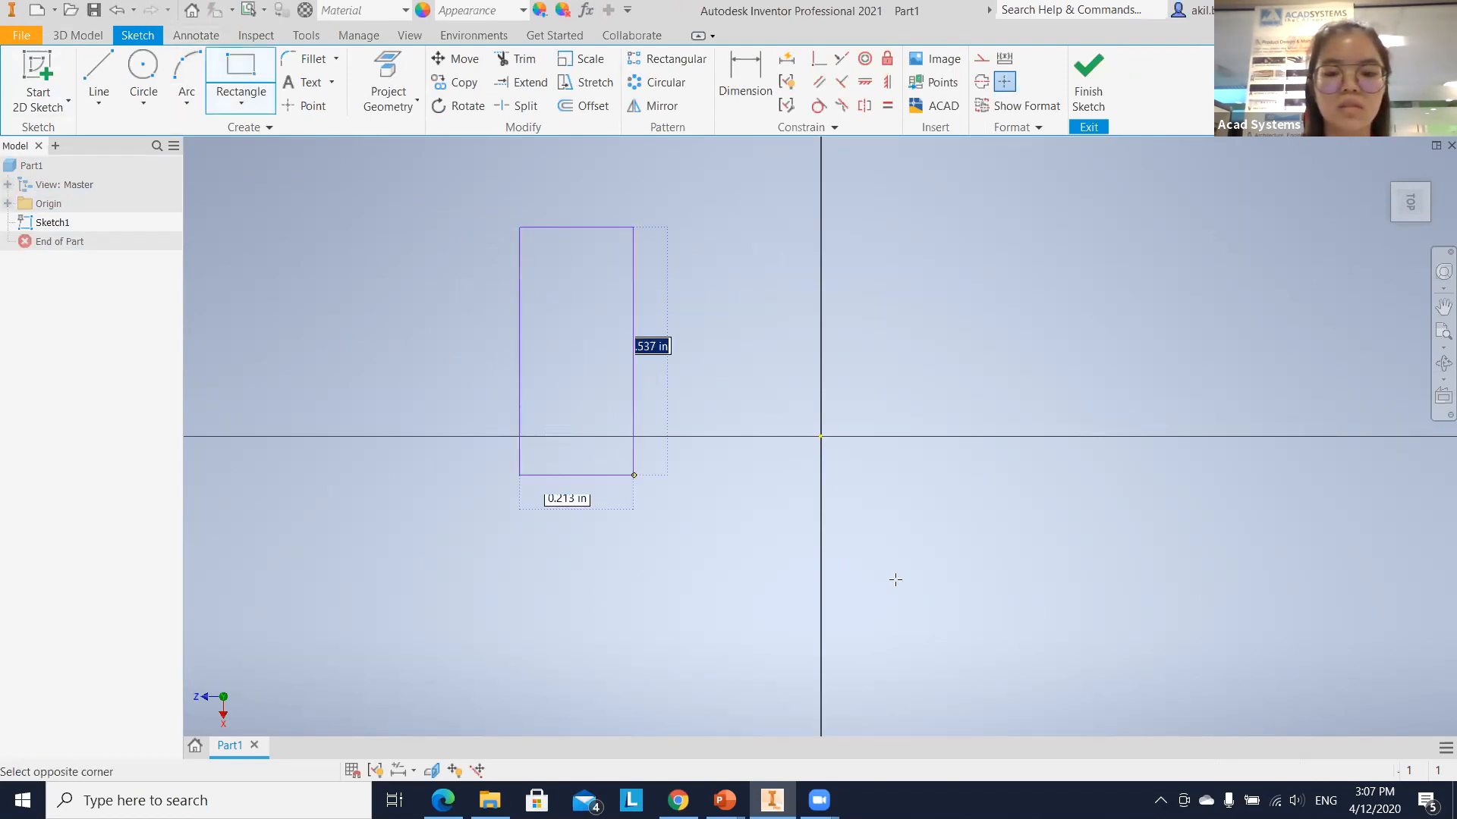
click(1263, 574)
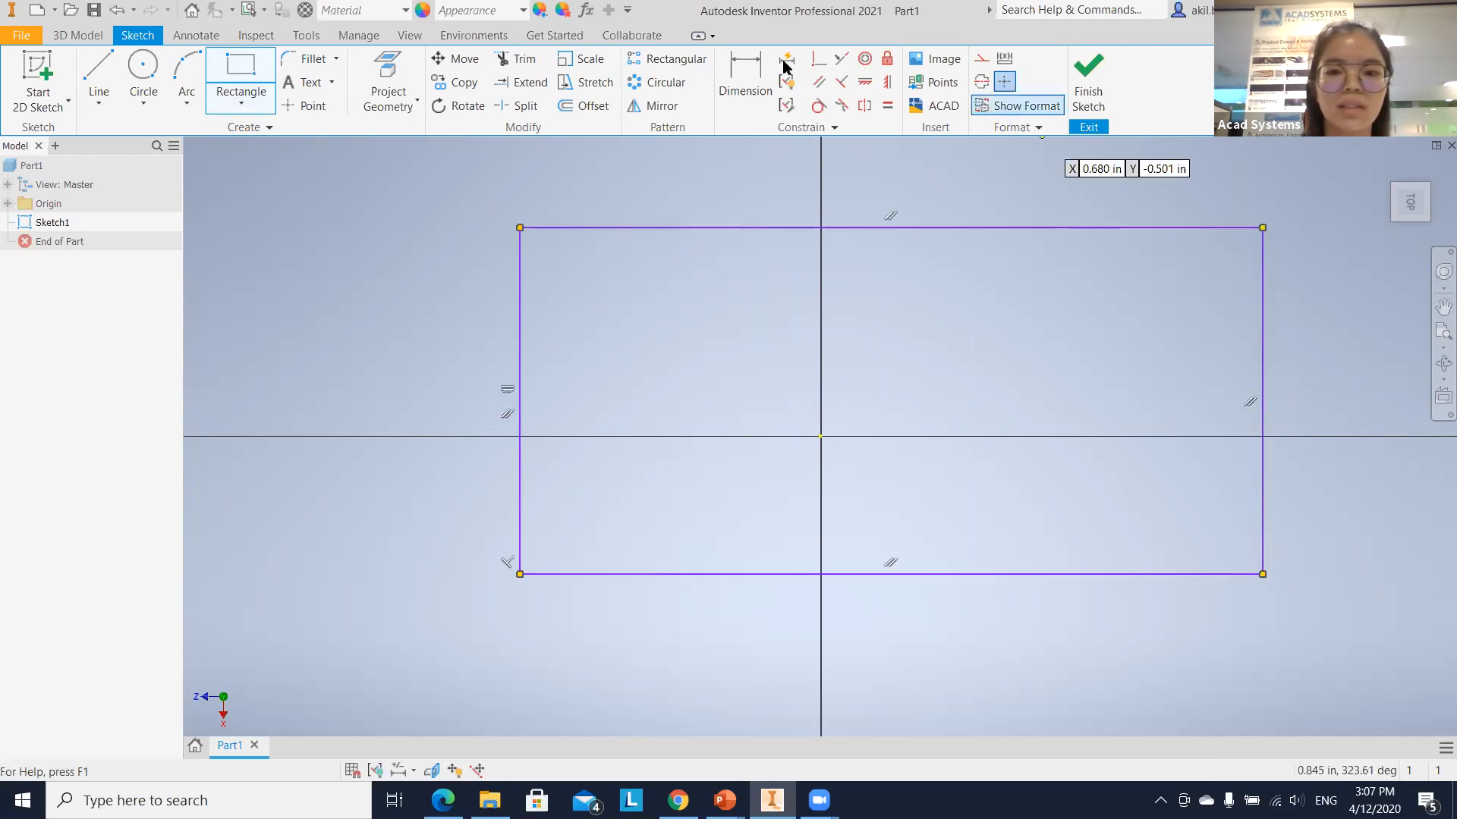
Dimension the rectangle's upper horizontal edge to 6 in.
click(745, 76)
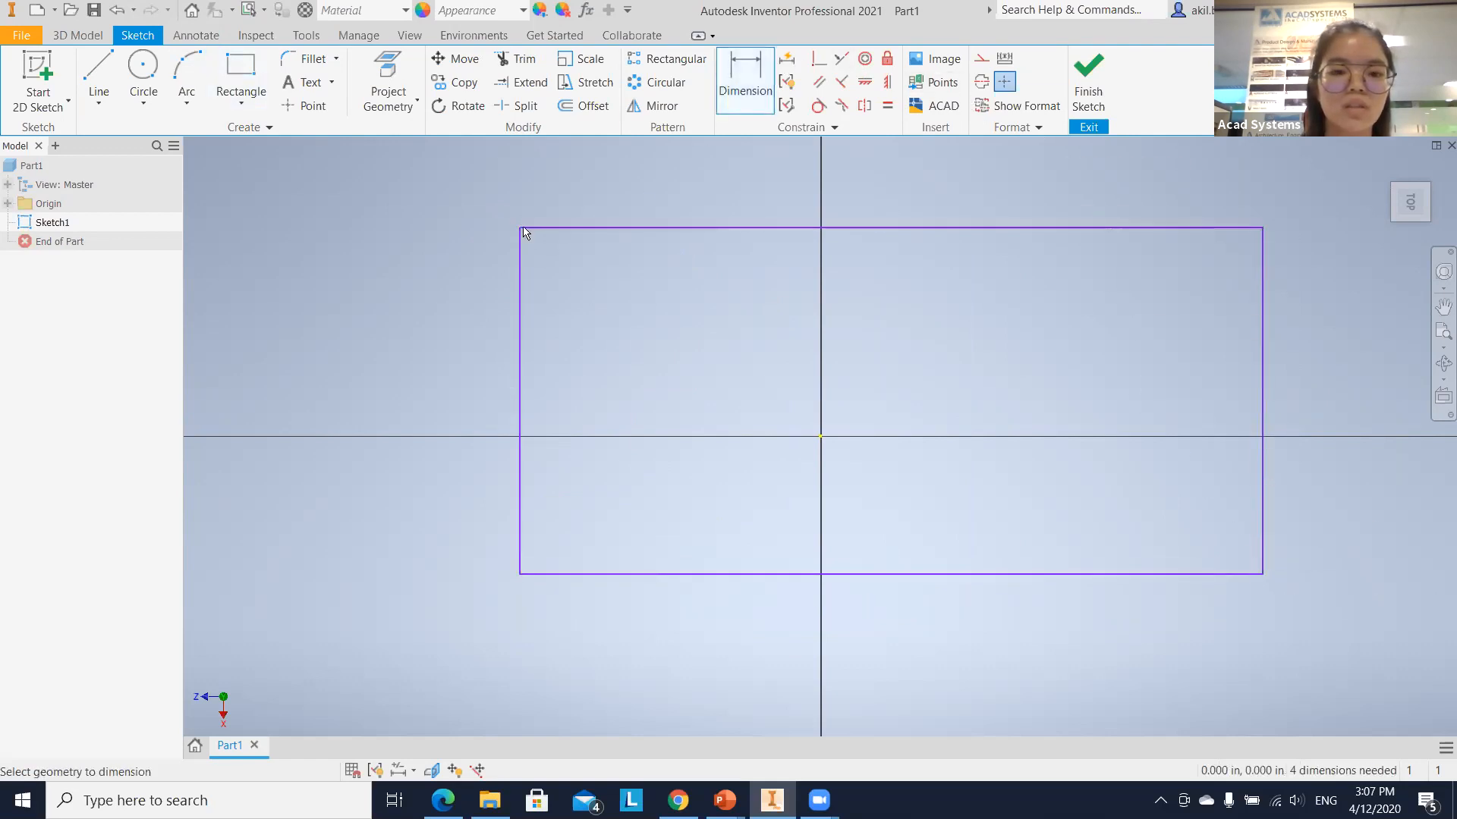
click(529, 228)
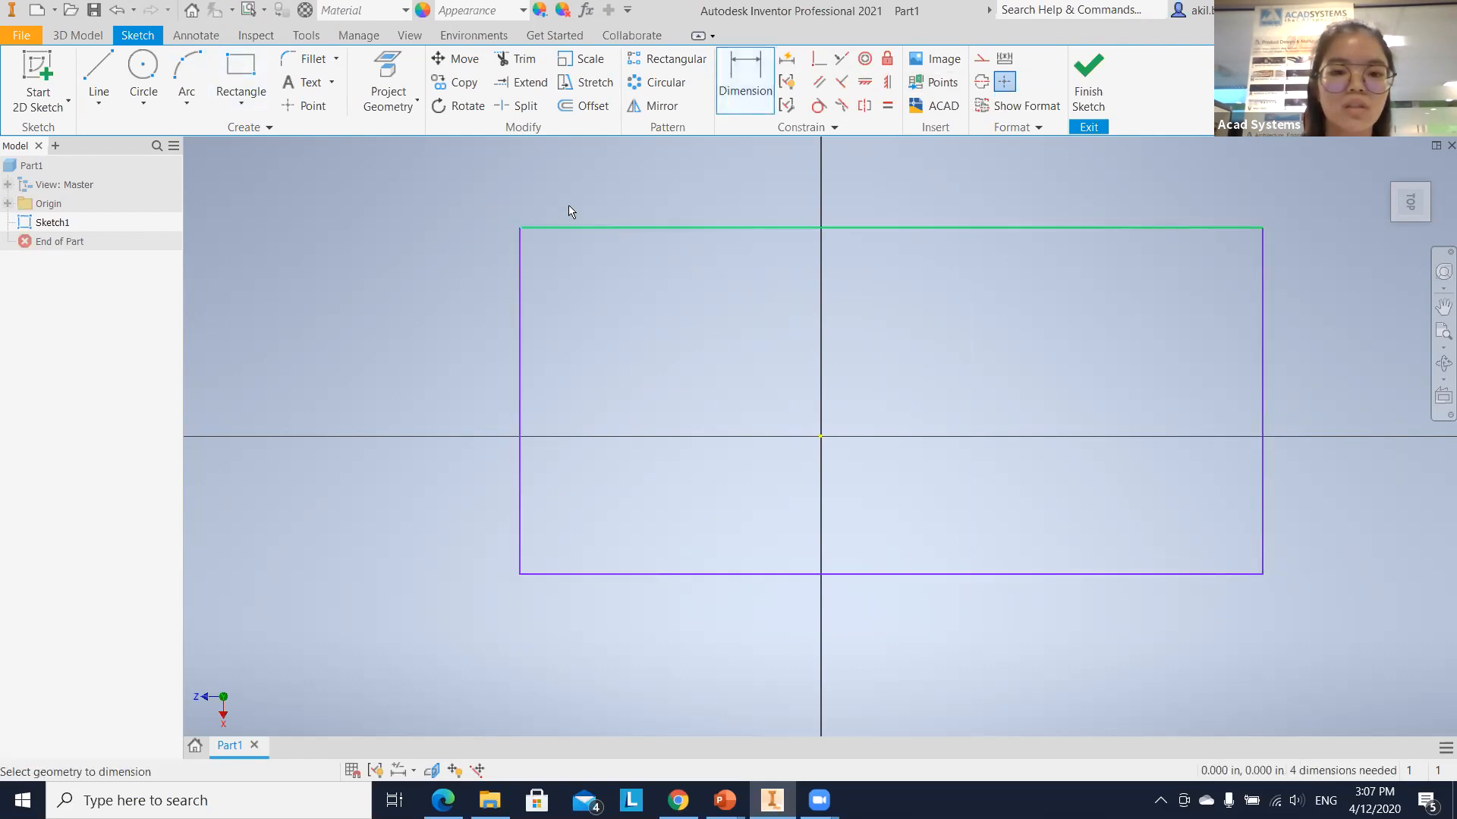
click(850, 166)
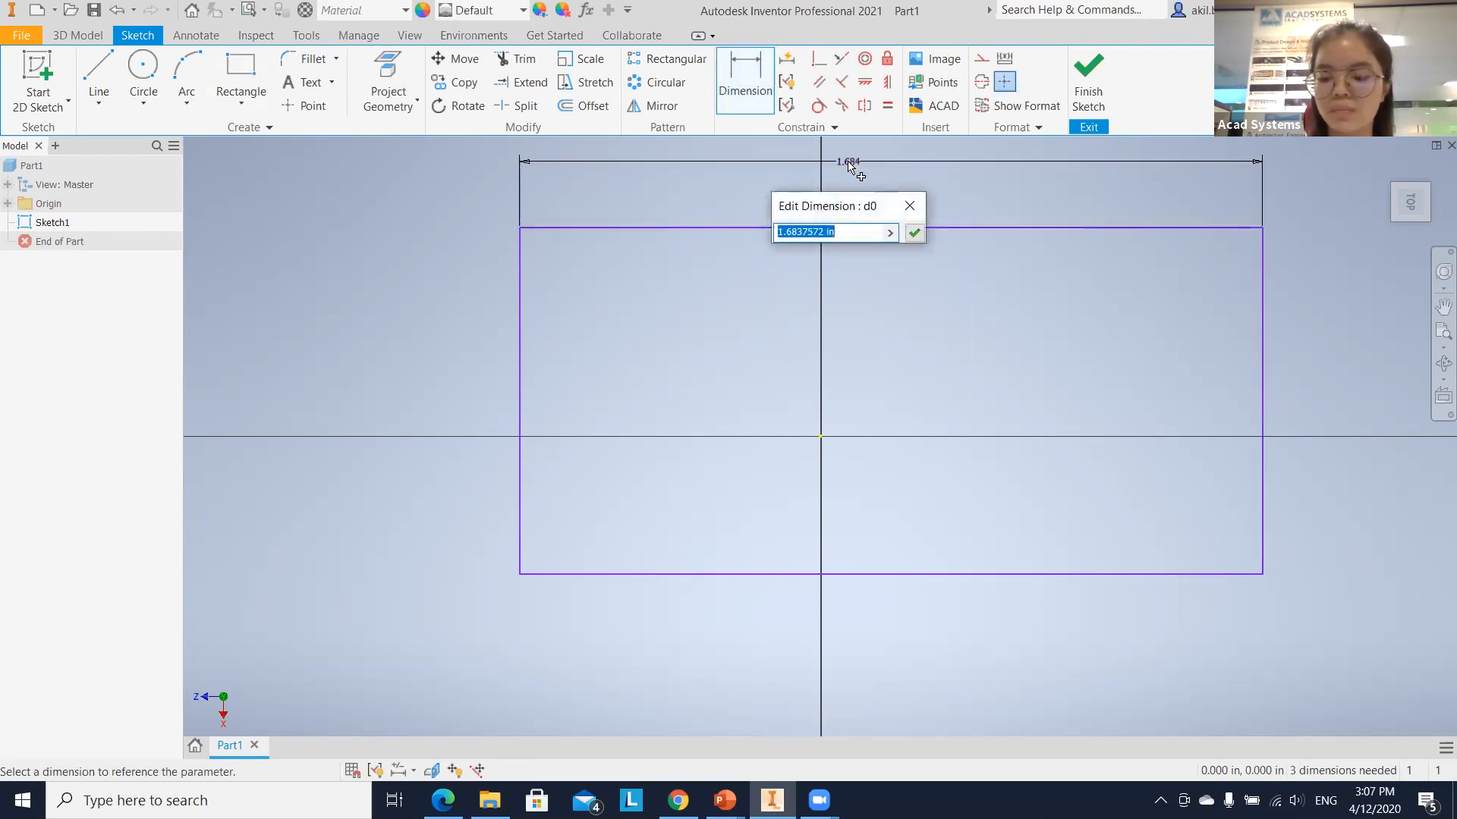
text(6)
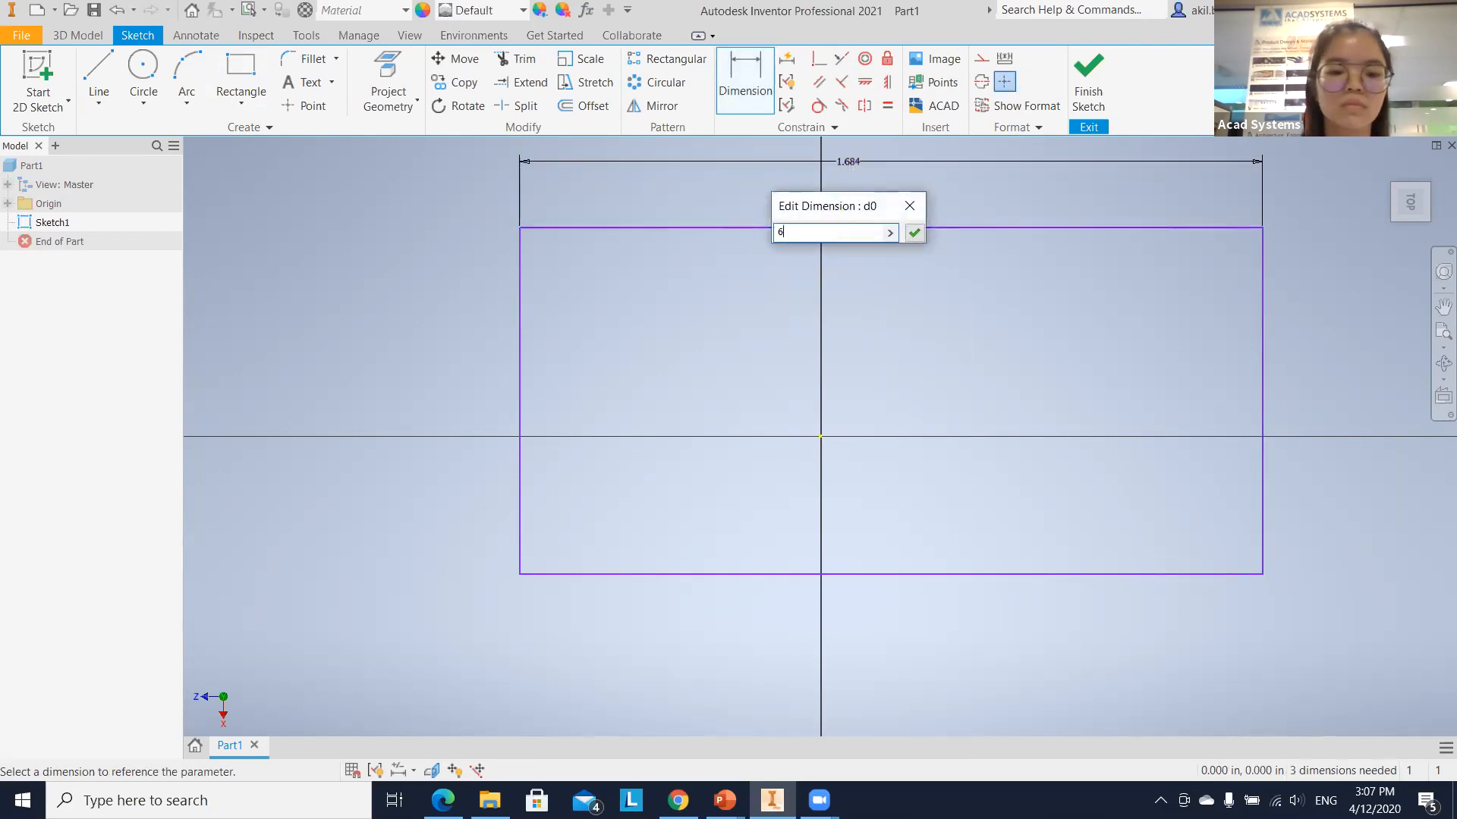
key(Return)
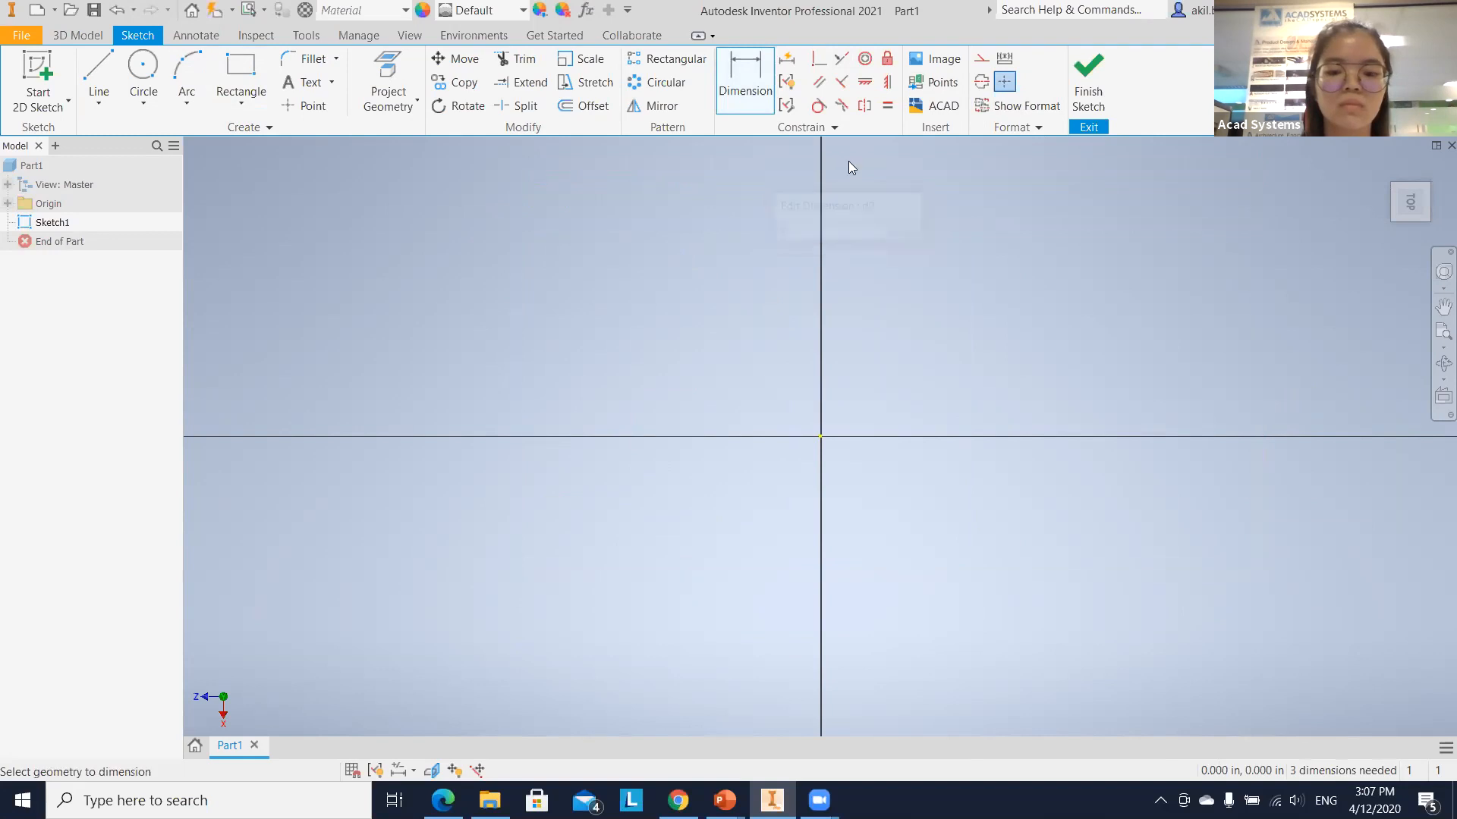
Dimension the rectangle's vertical side with the formula d0/2, making it half the rectangle's length.
click(1435, 334)
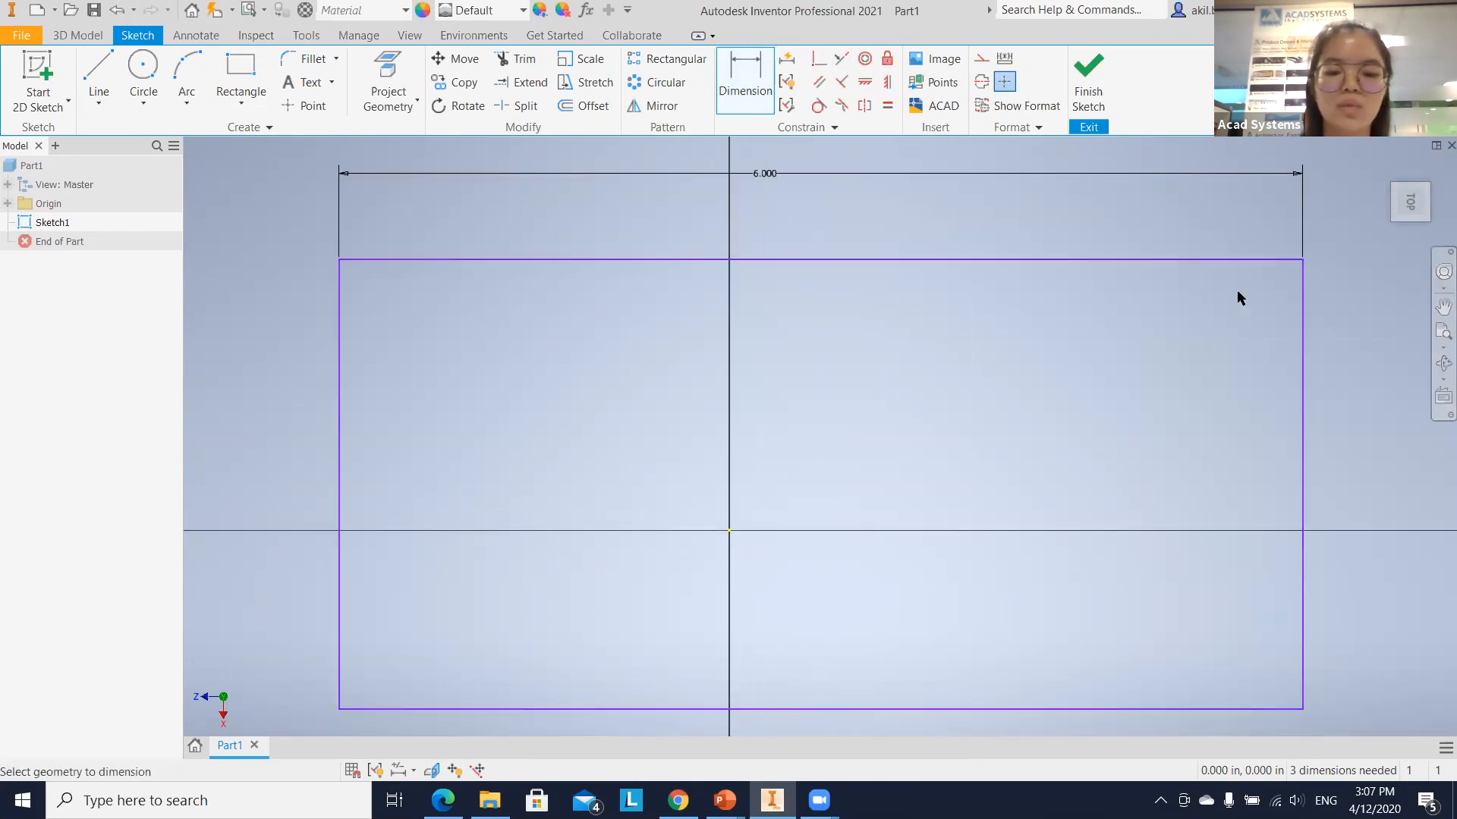
click(1303, 340)
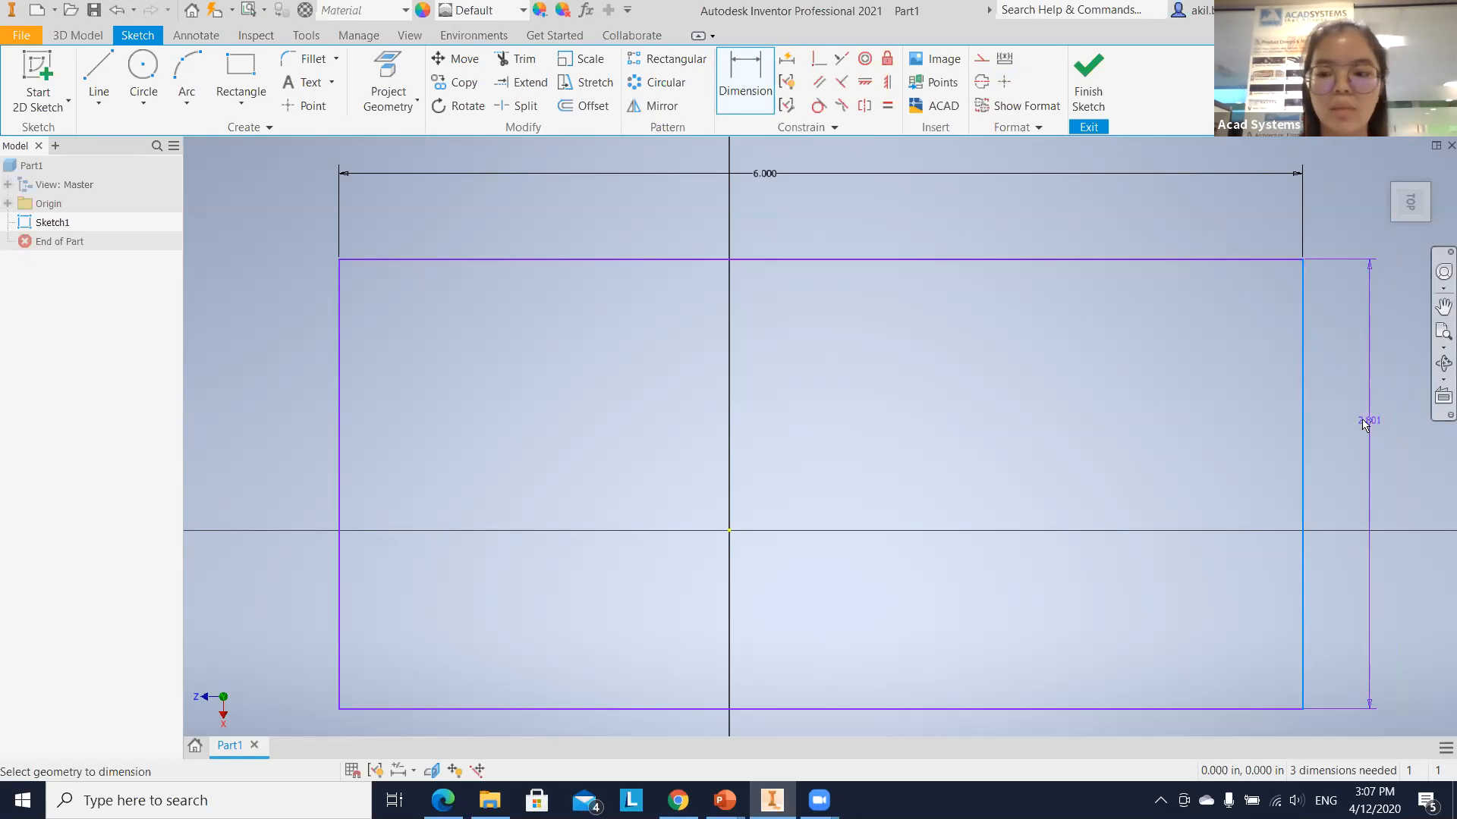
click(1381, 431)
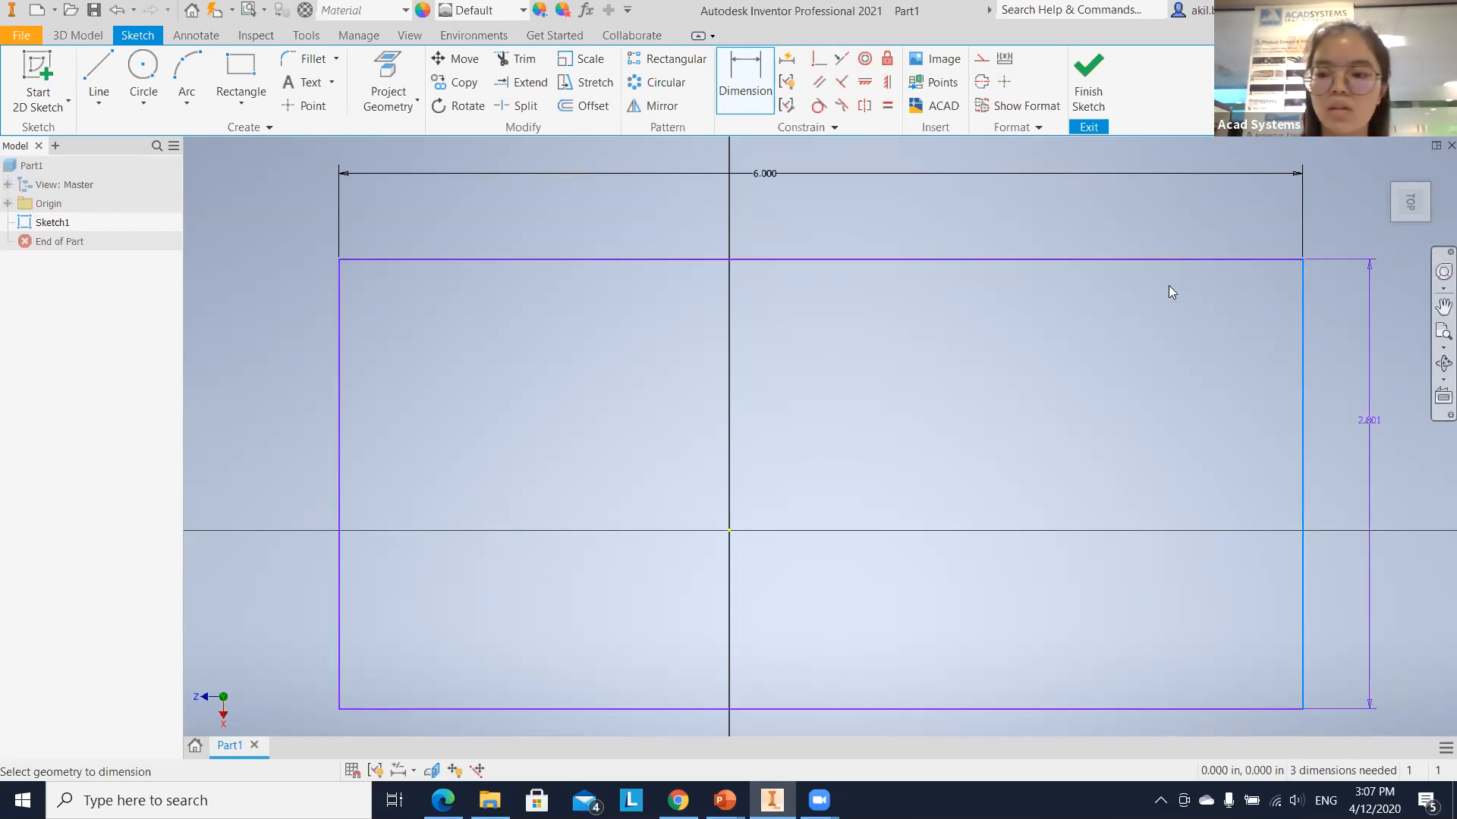
text(d0)
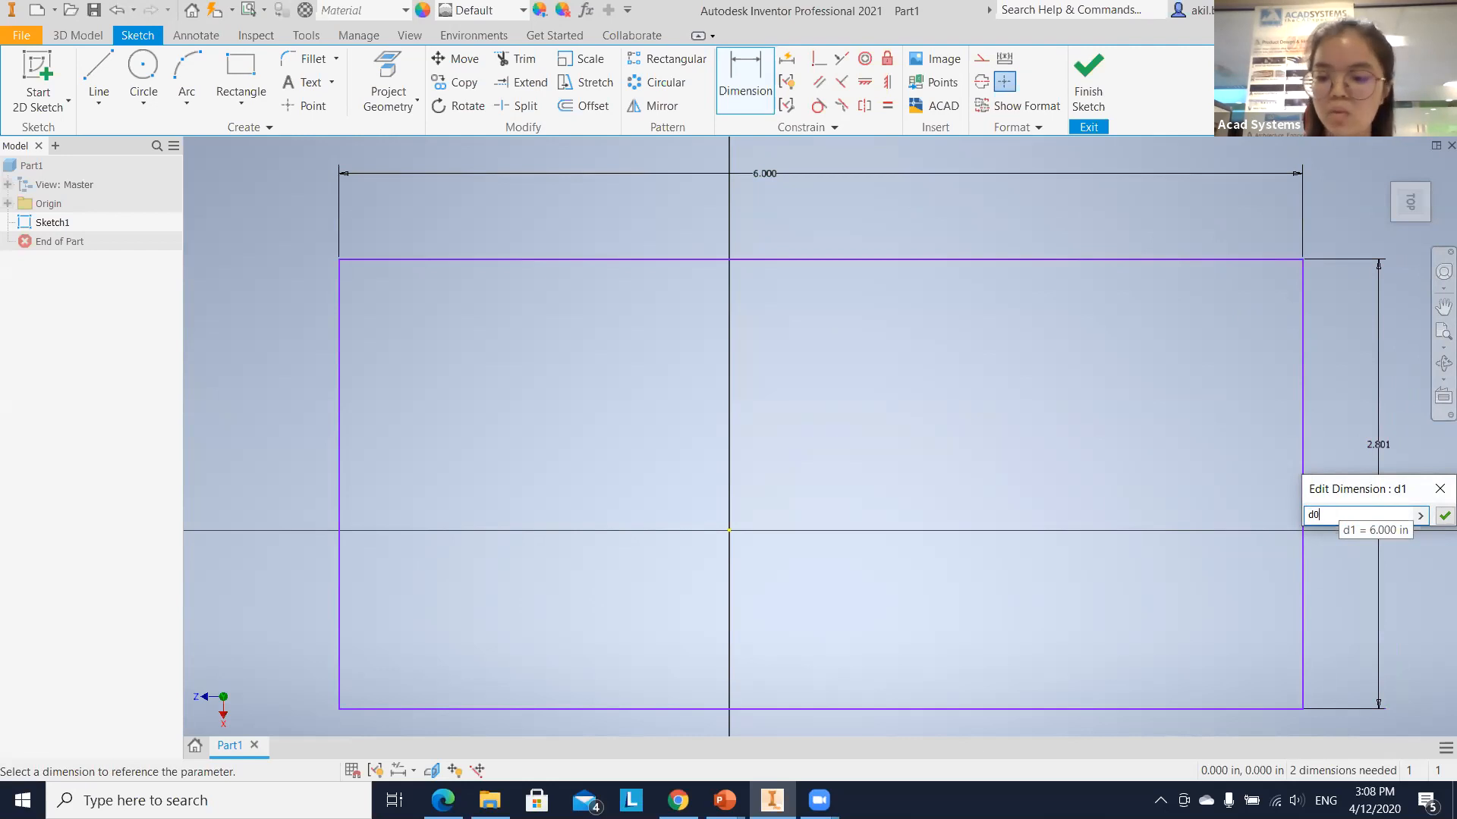
text(/2)
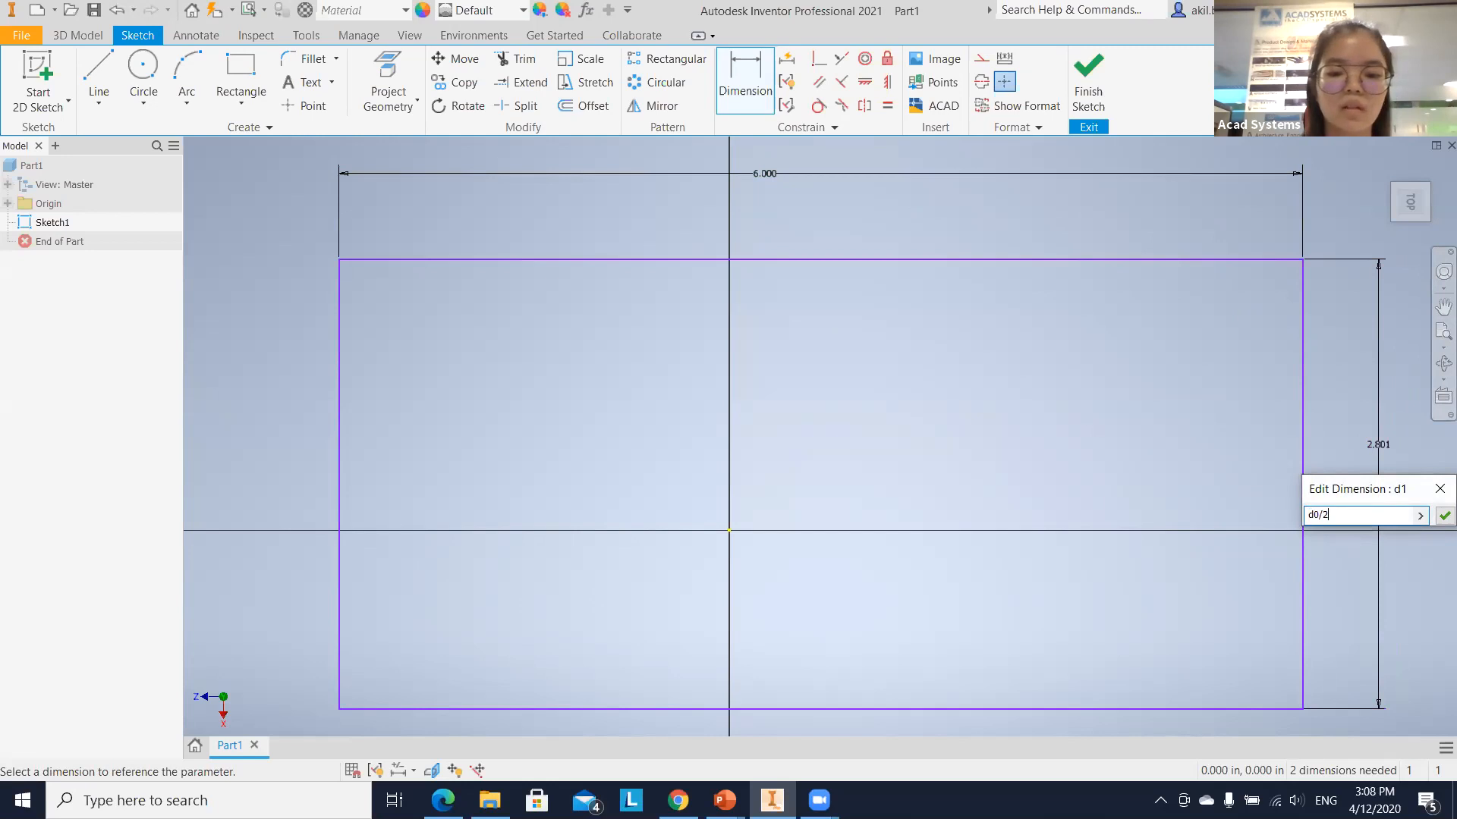
key(Return)
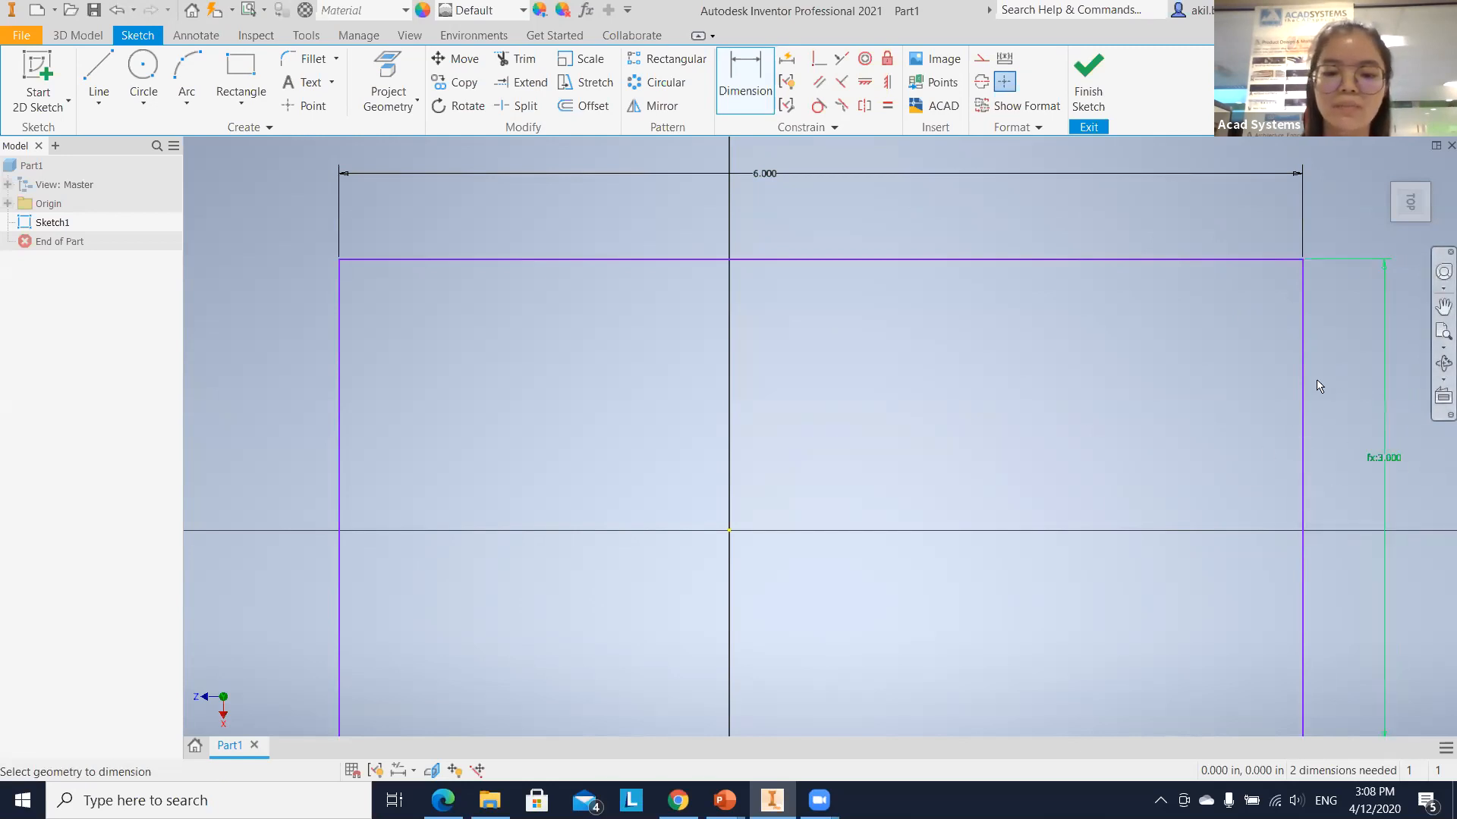
Try to draw a circle with a 2 in diameter inside the rectangle, and undo the drawn circle.
click(1434, 346)
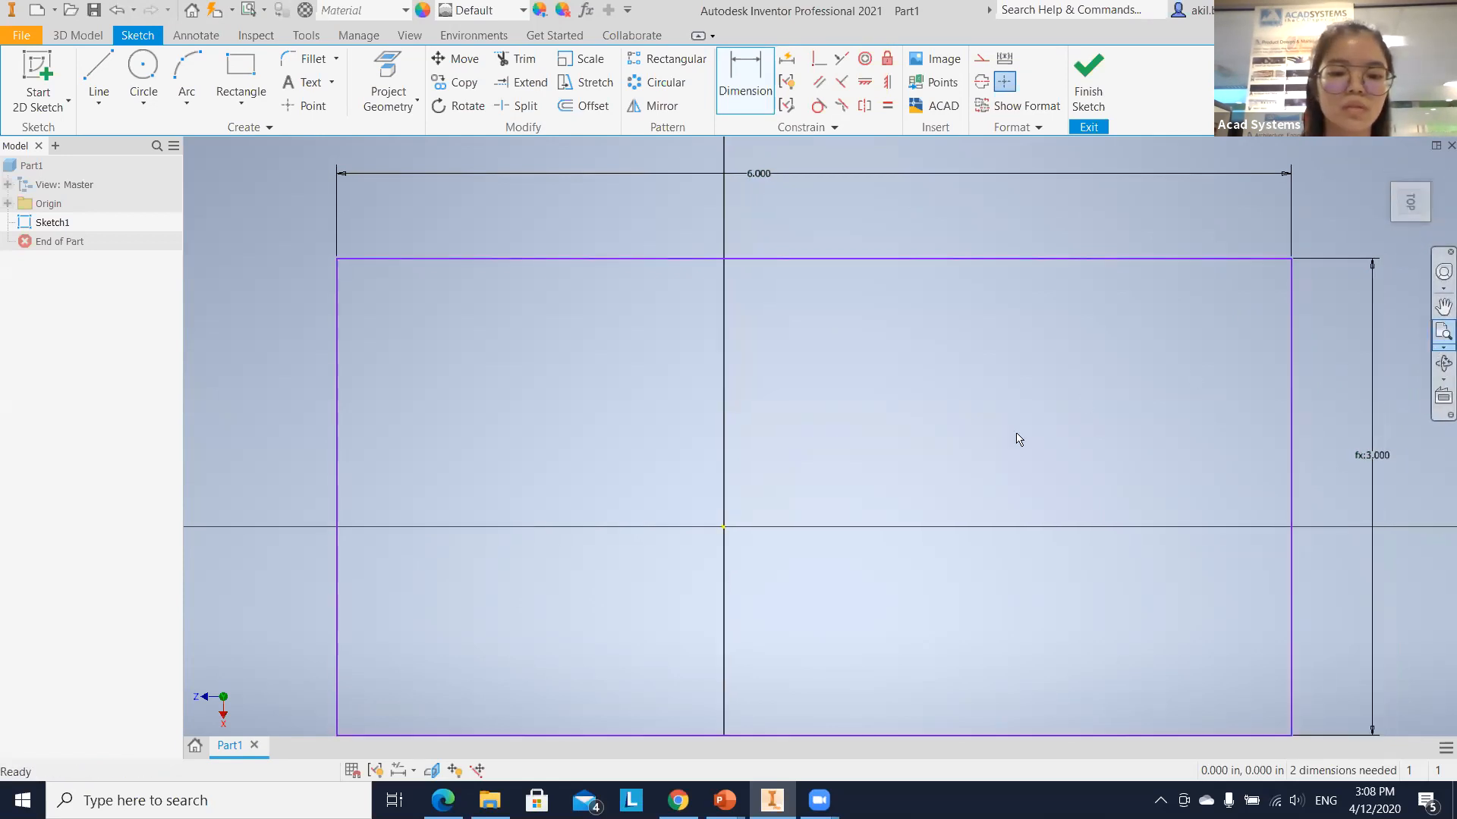
key(F2)
mouse_move(844, 344)
middle_down()
mouse_move(892, 286)
mouse_move(820, 268)
middle_up()
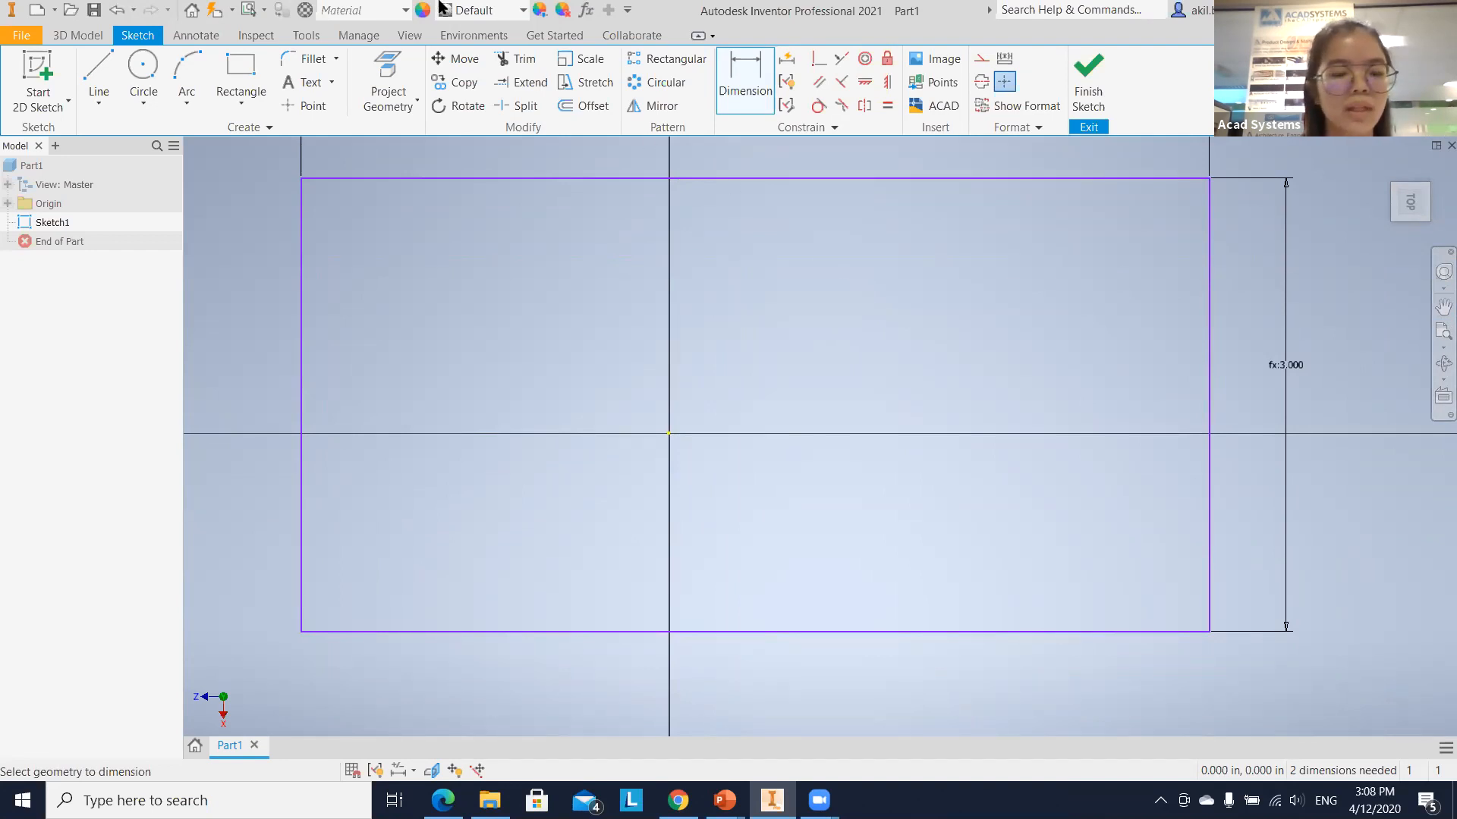
click(143, 76)
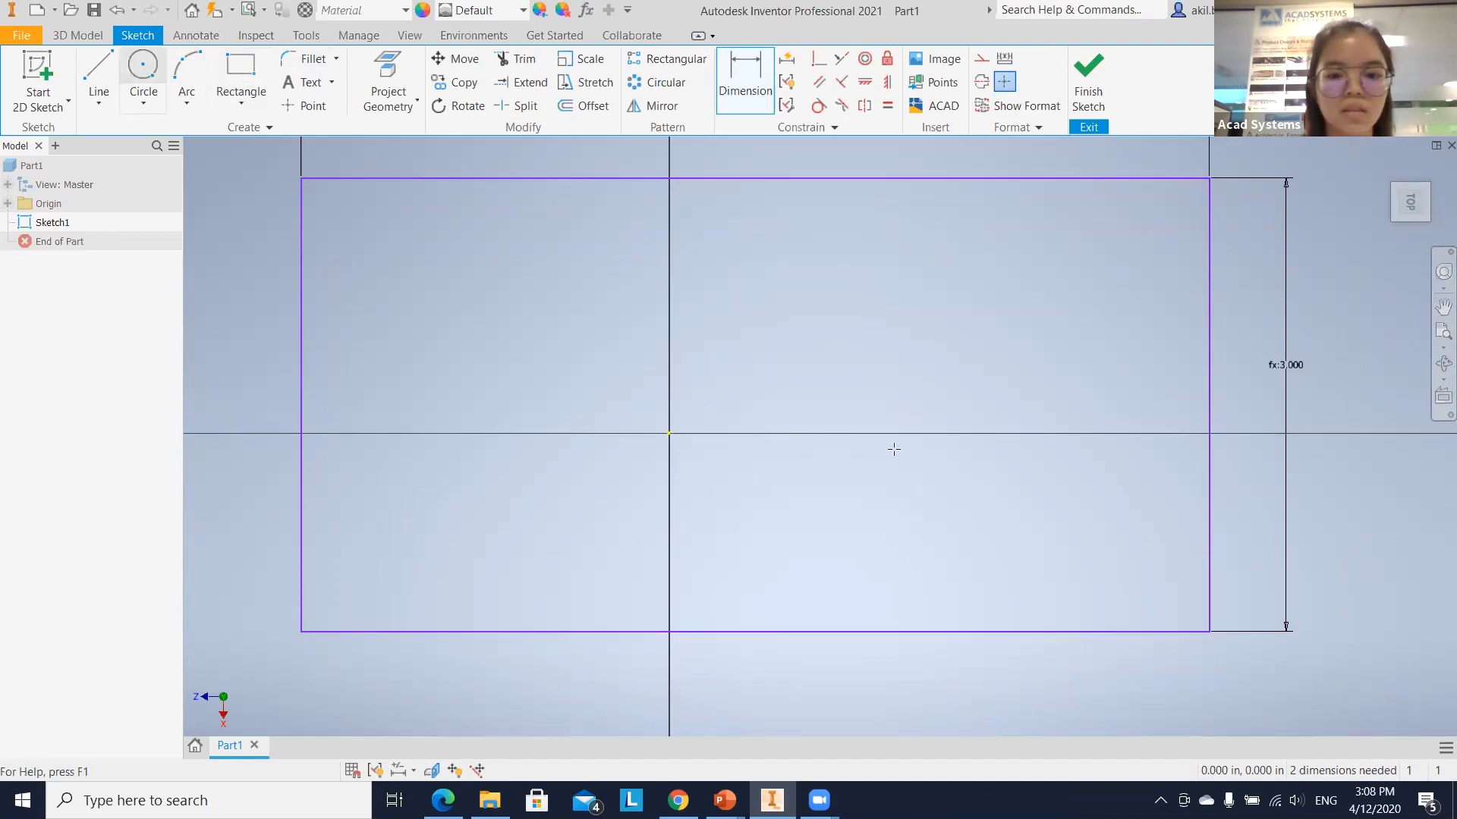
click(793, 347)
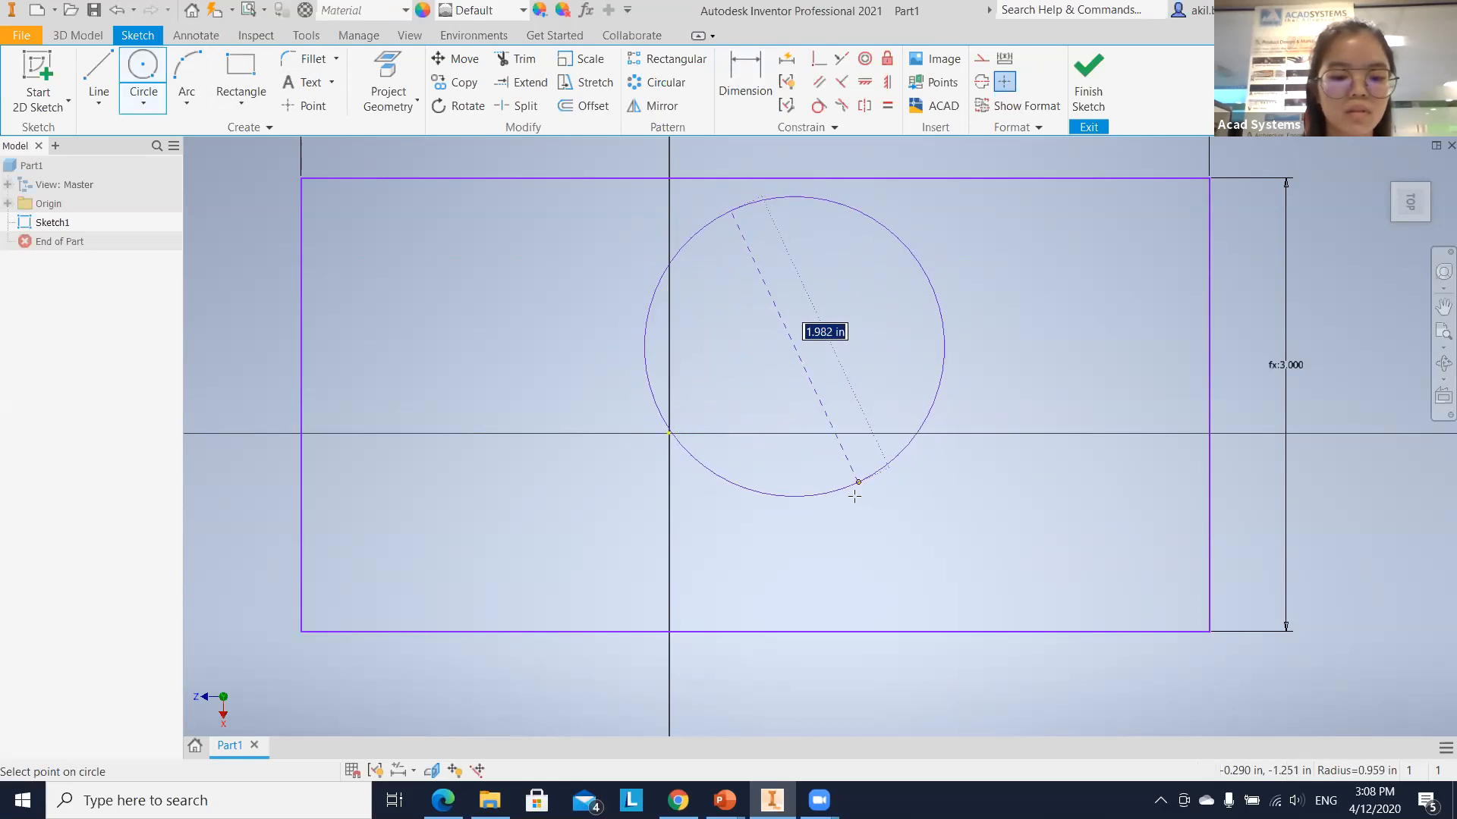
click(870, 494)
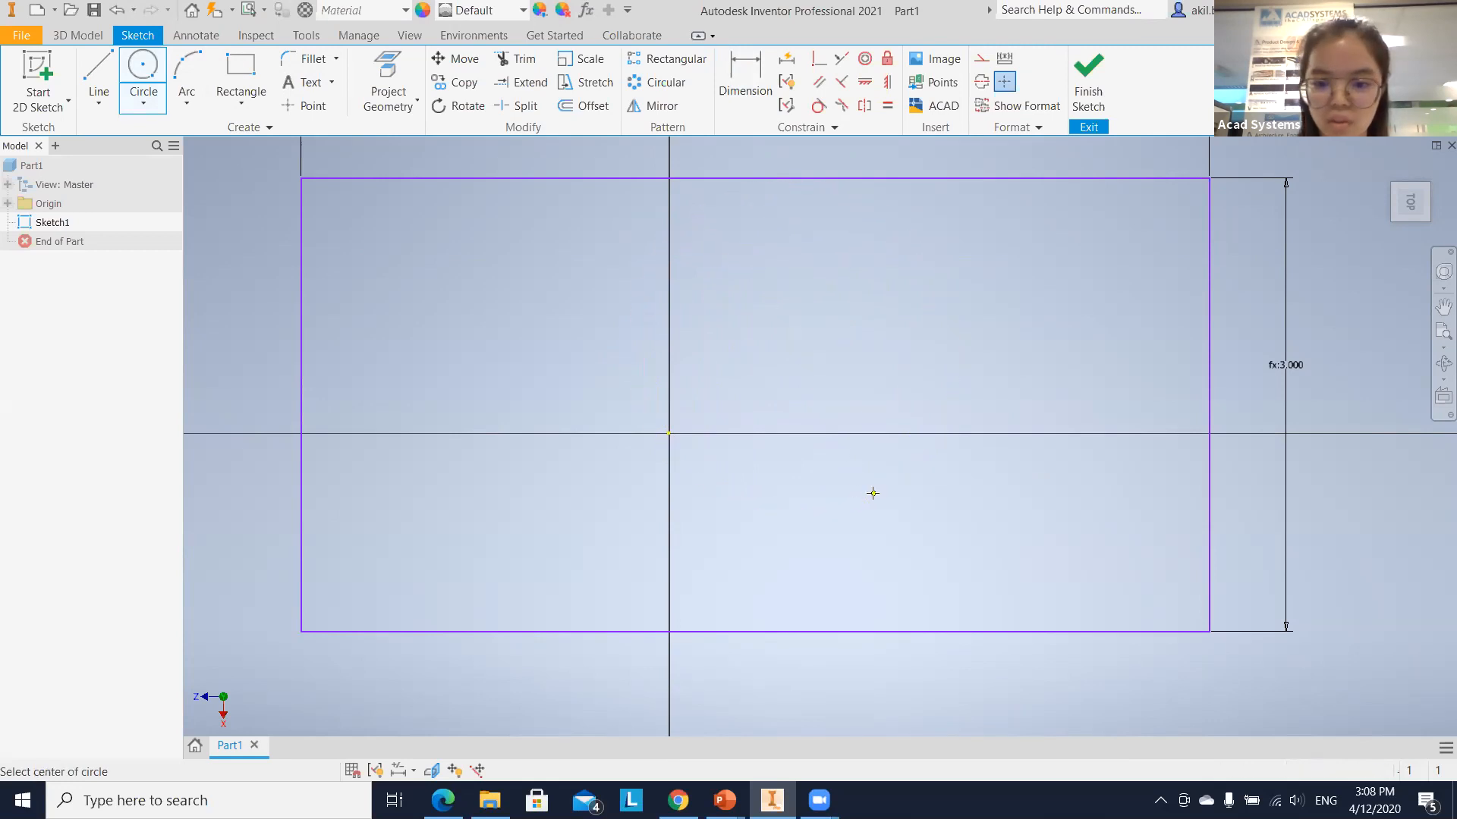
text(2)
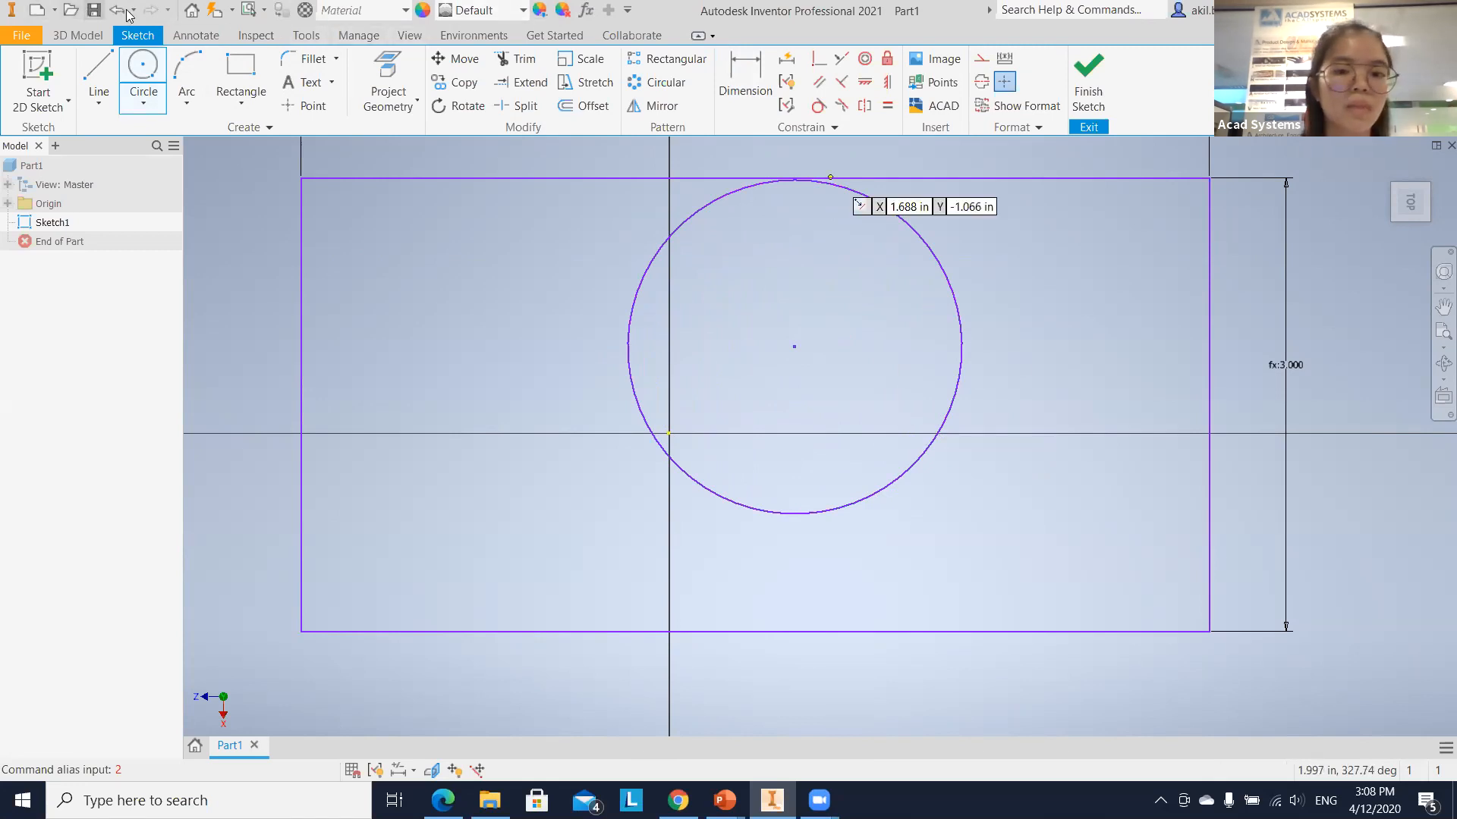
key(ctrl+z)
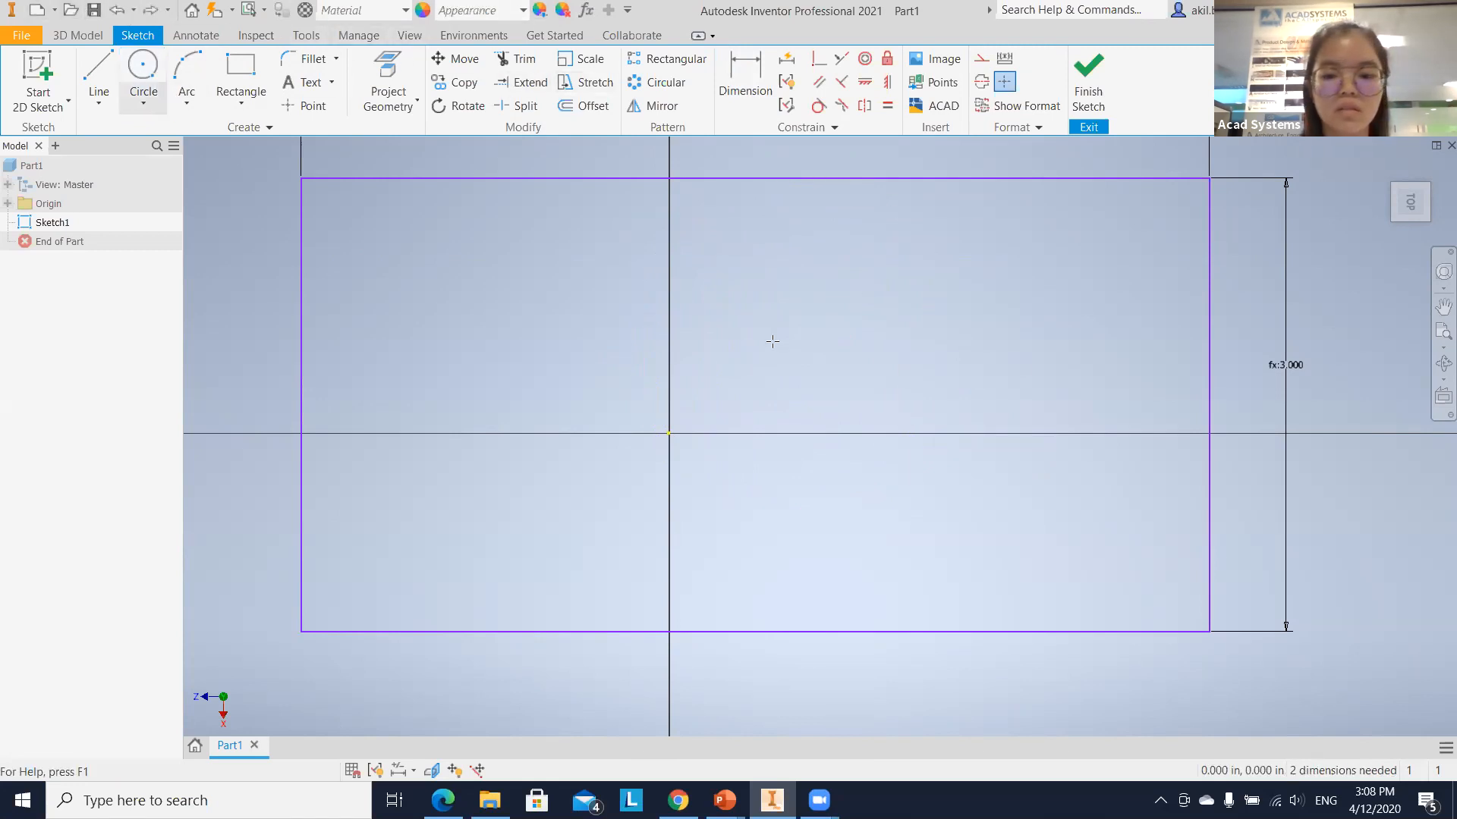
Draw a circle with a 2 in diameter inside the rectangle, in its upper middle area.
key(Return)
text(2)
key(Return)
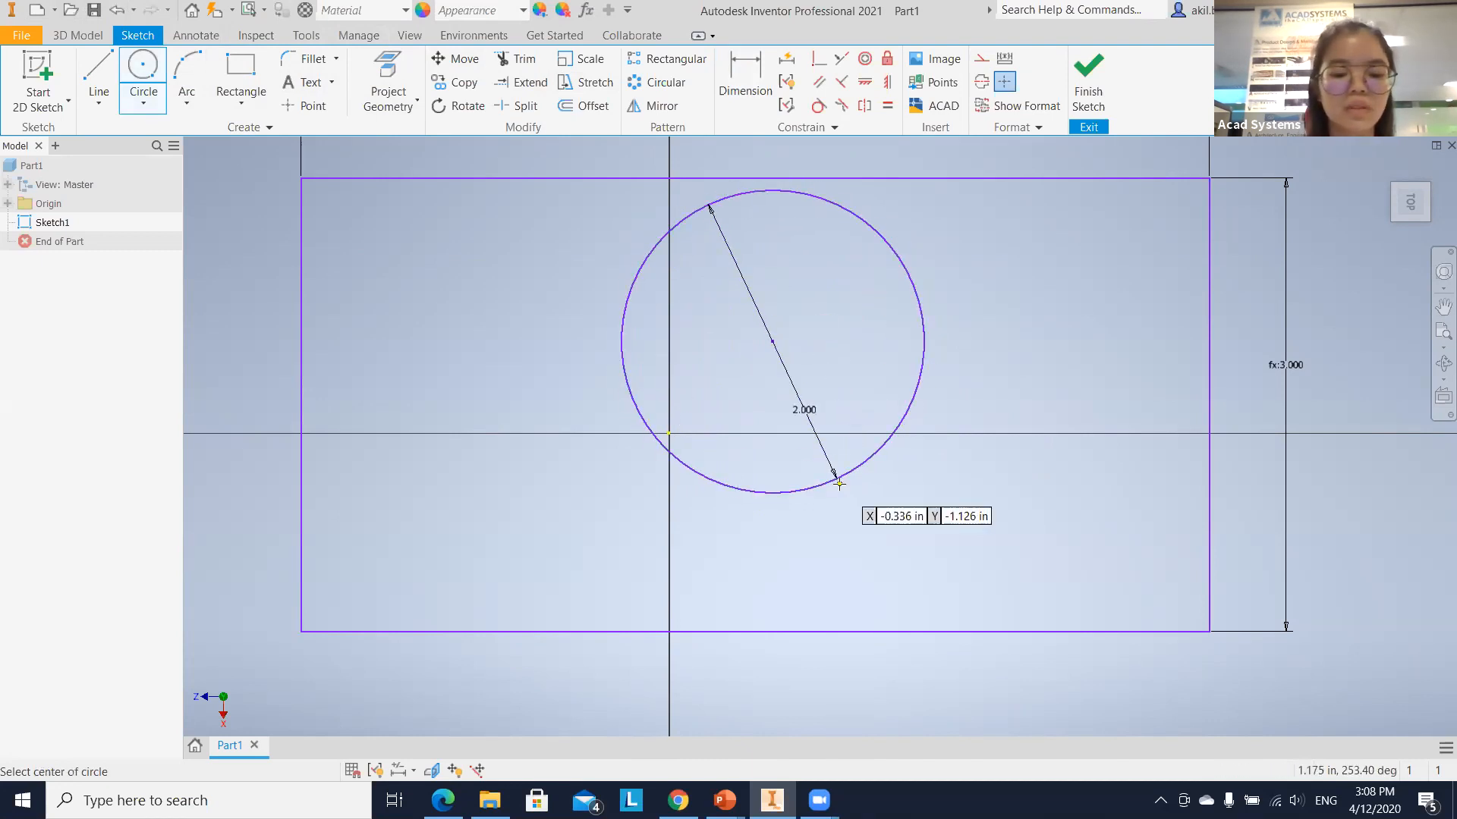
Dimension the vertical distance from the rectangle's upper corner to the circle's center with the formula d1/2.
mouse_move(706, 321)
middle_down()
mouse_move(736, 315)
mouse_move(683, 312)
mouse_move(665, 336)
middle_up()
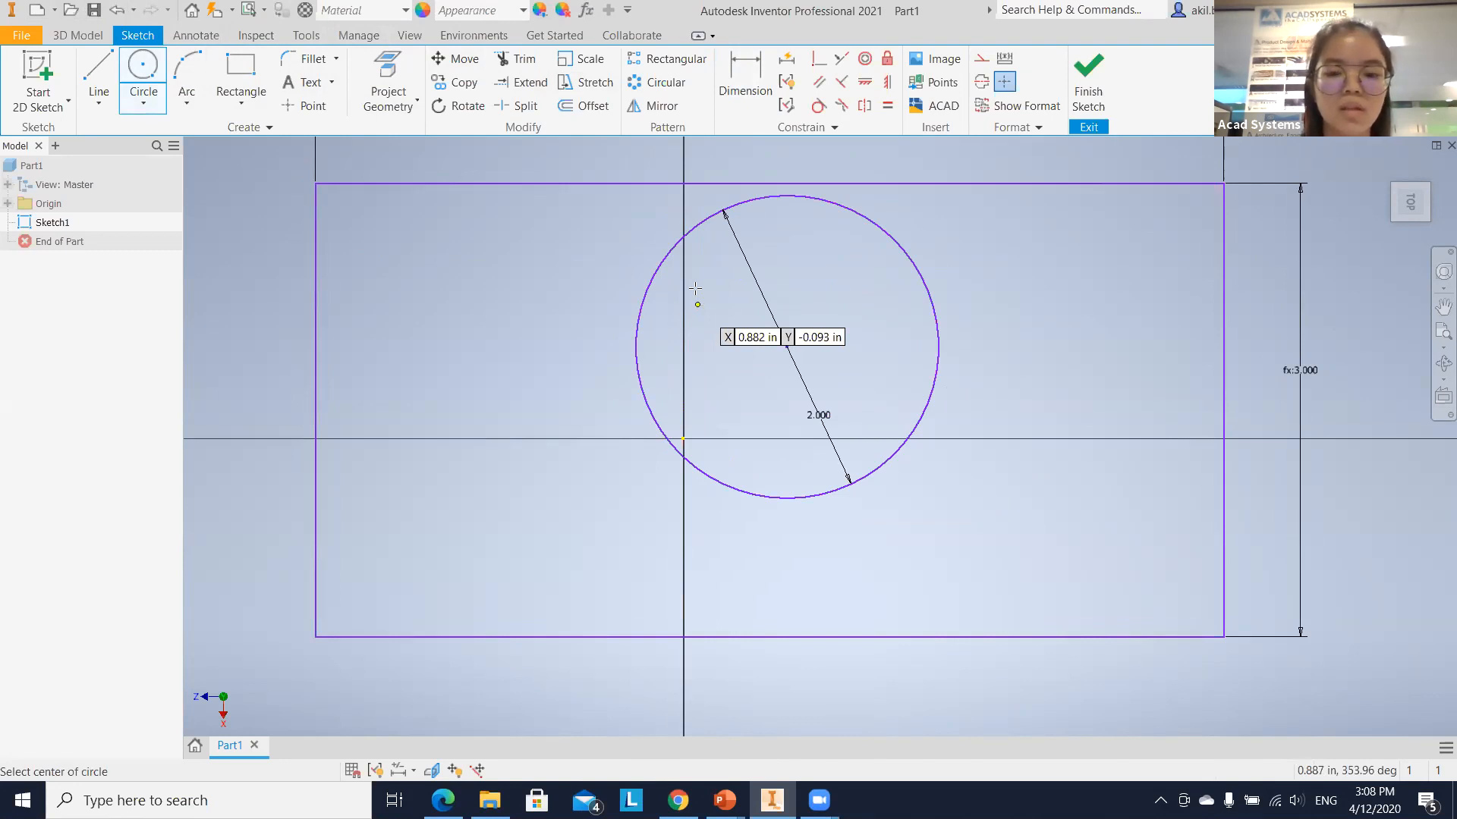
scroll(695, 289, down, 5)
key(d)
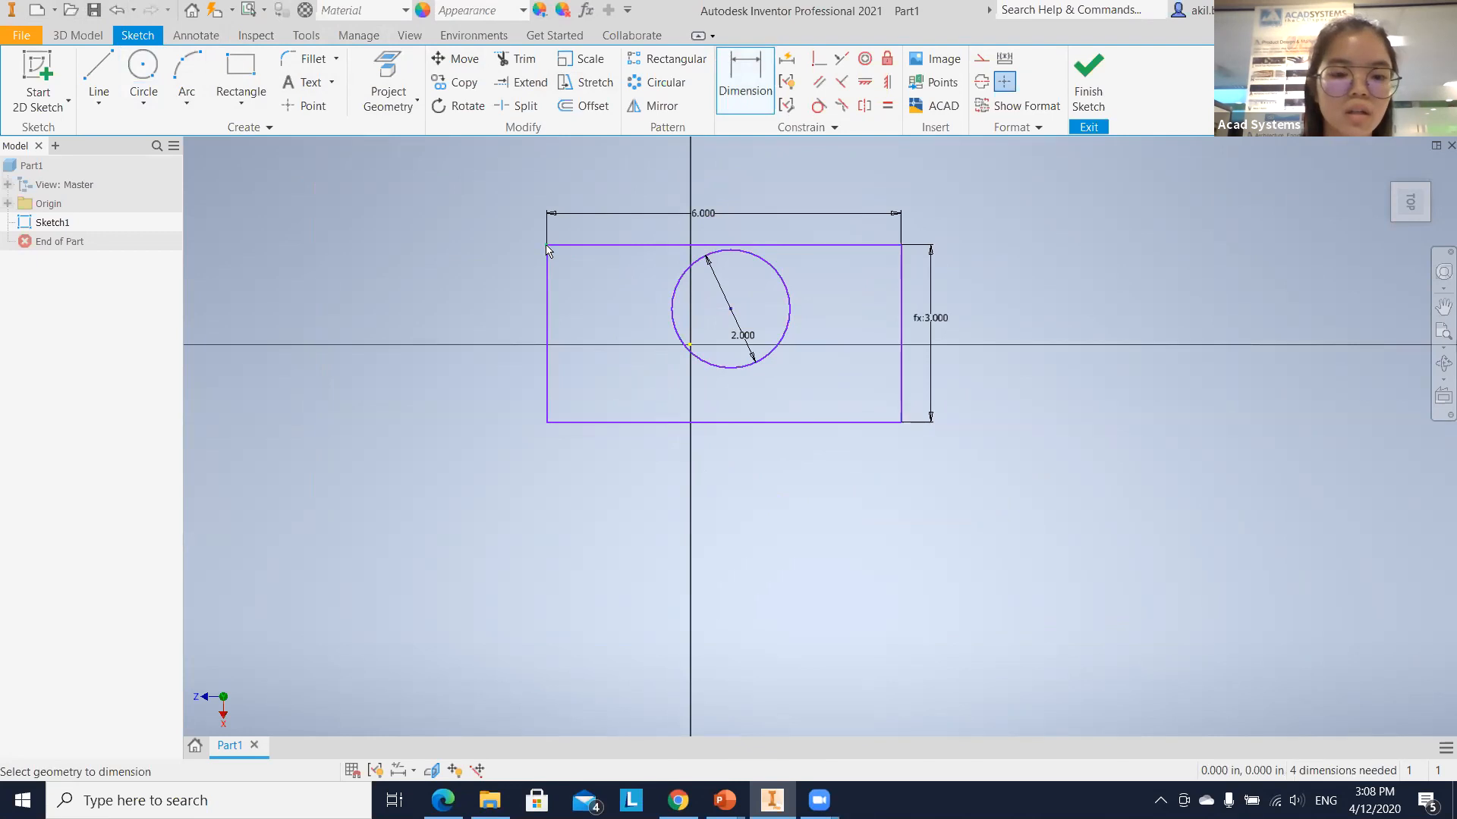
click(674, 318)
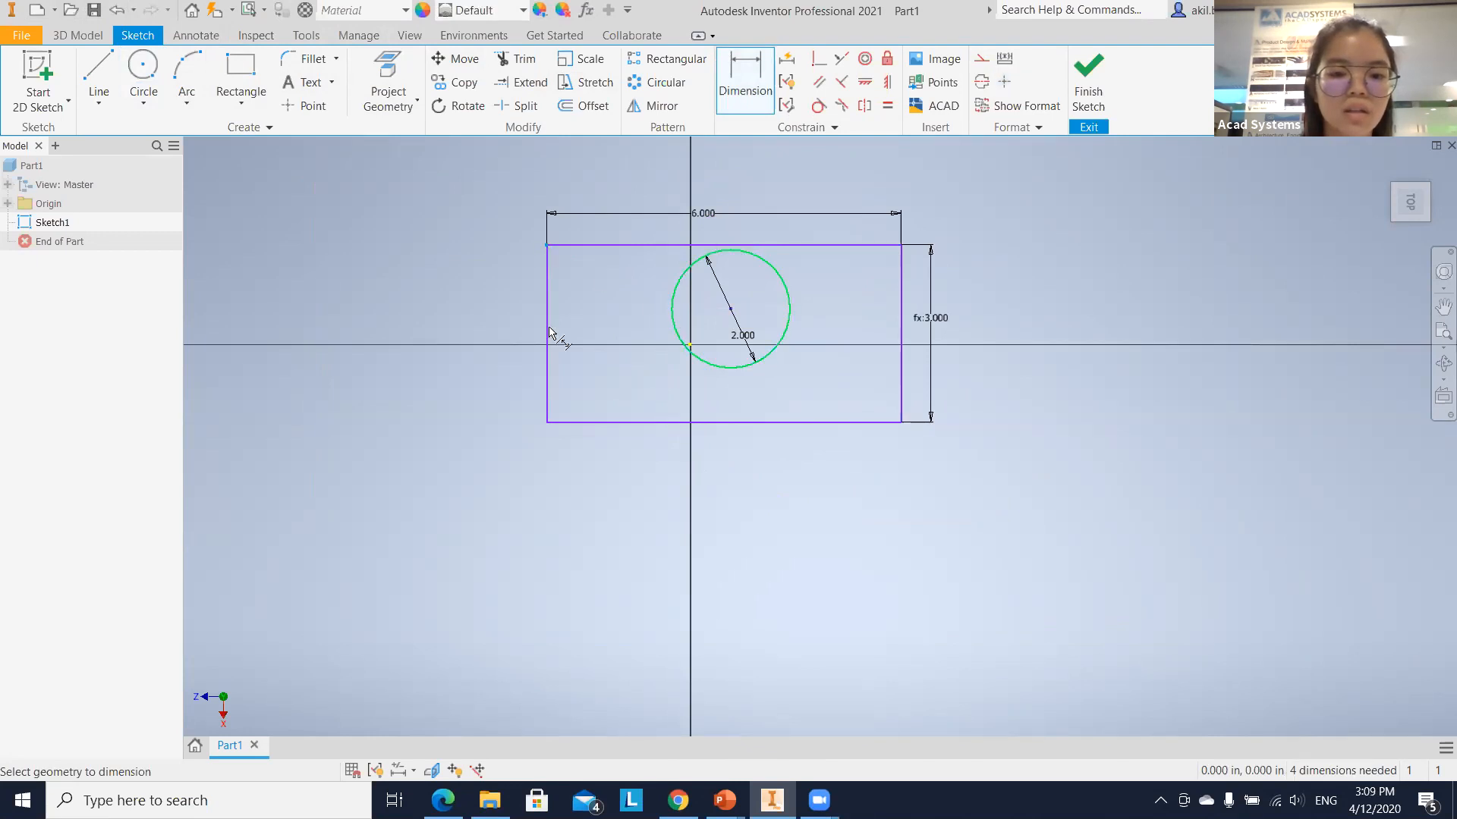
click(420, 275)
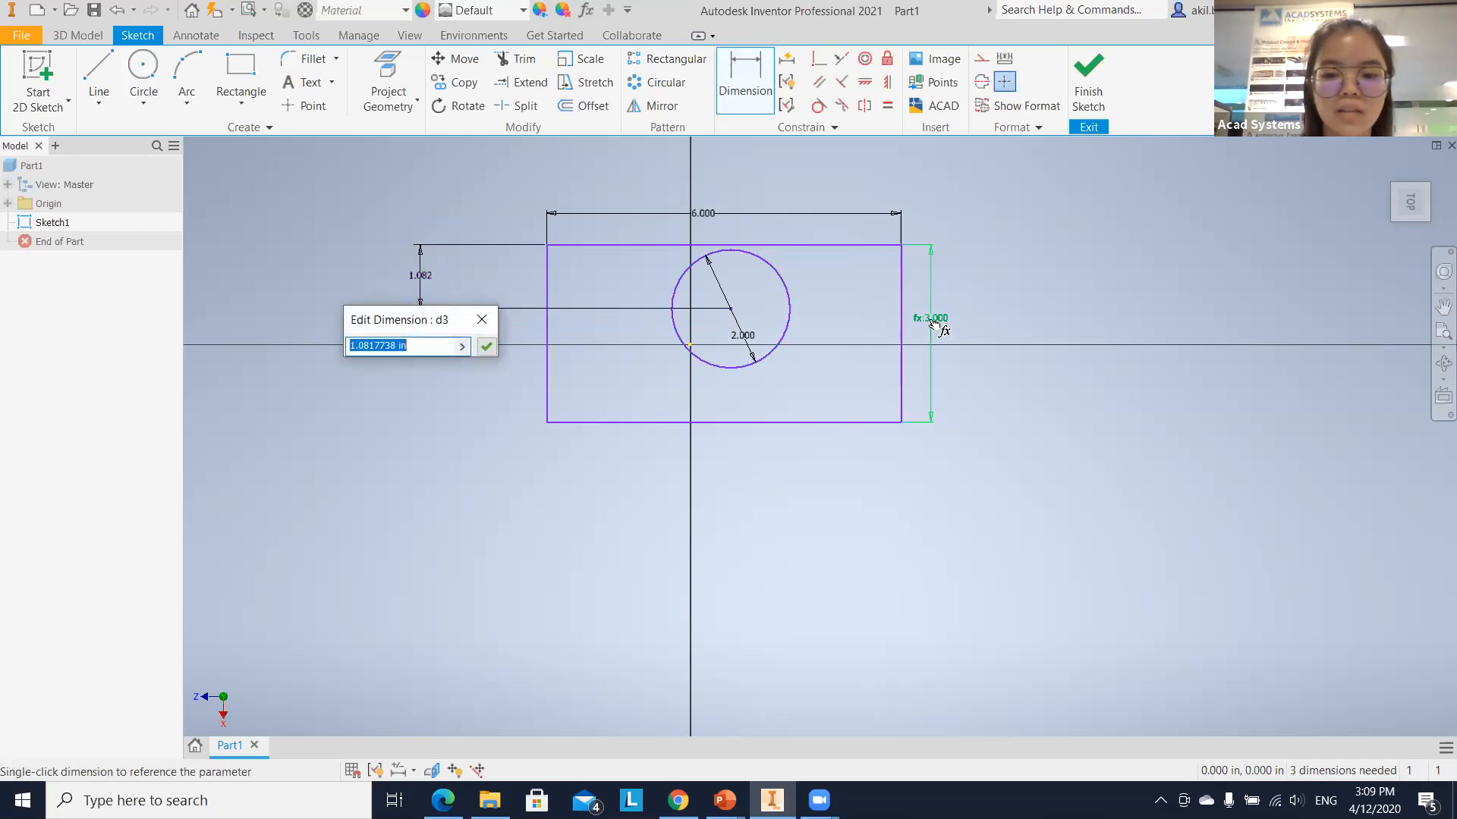
text(d1/2)
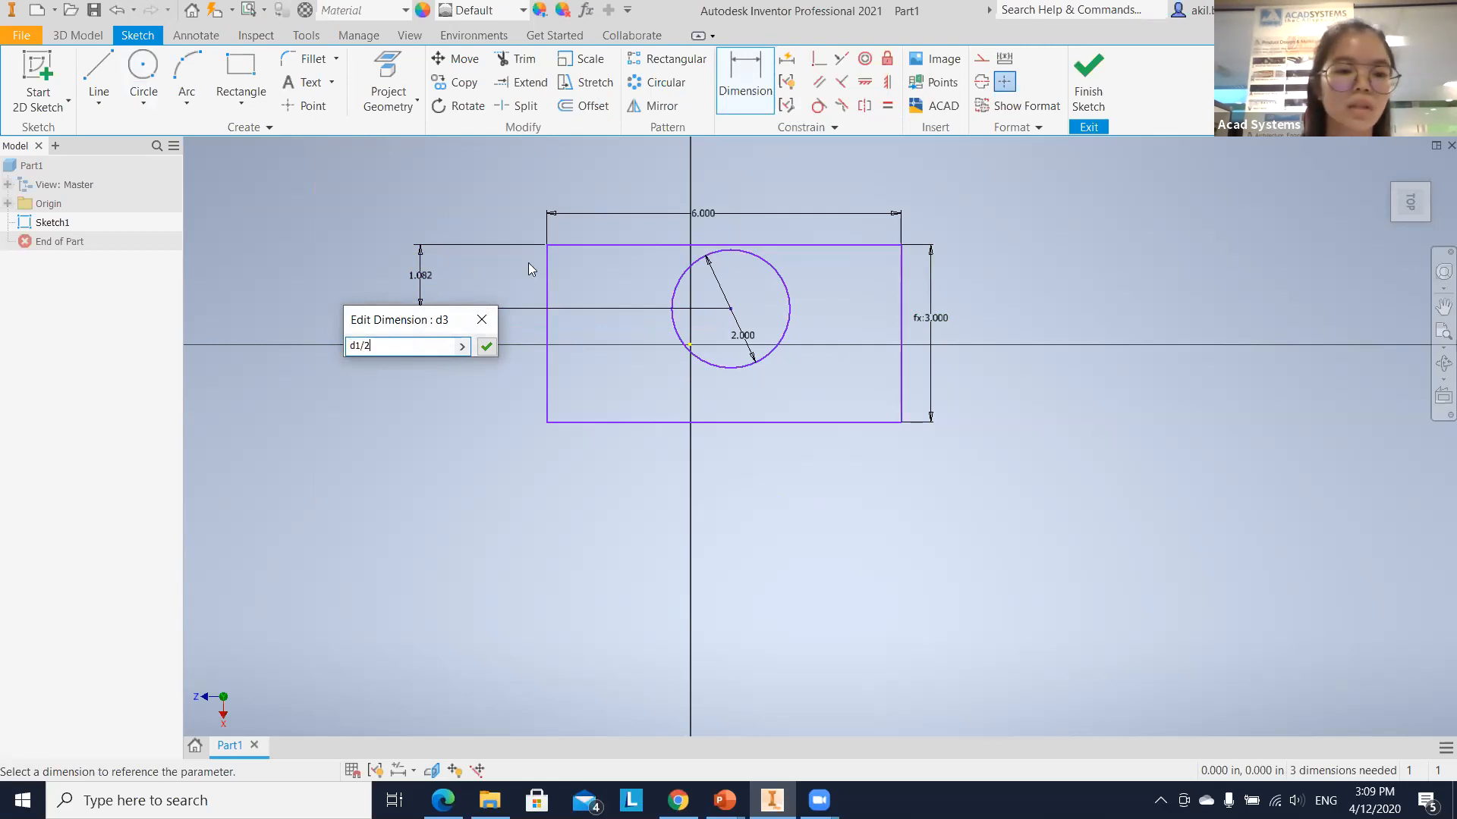
key(Return)
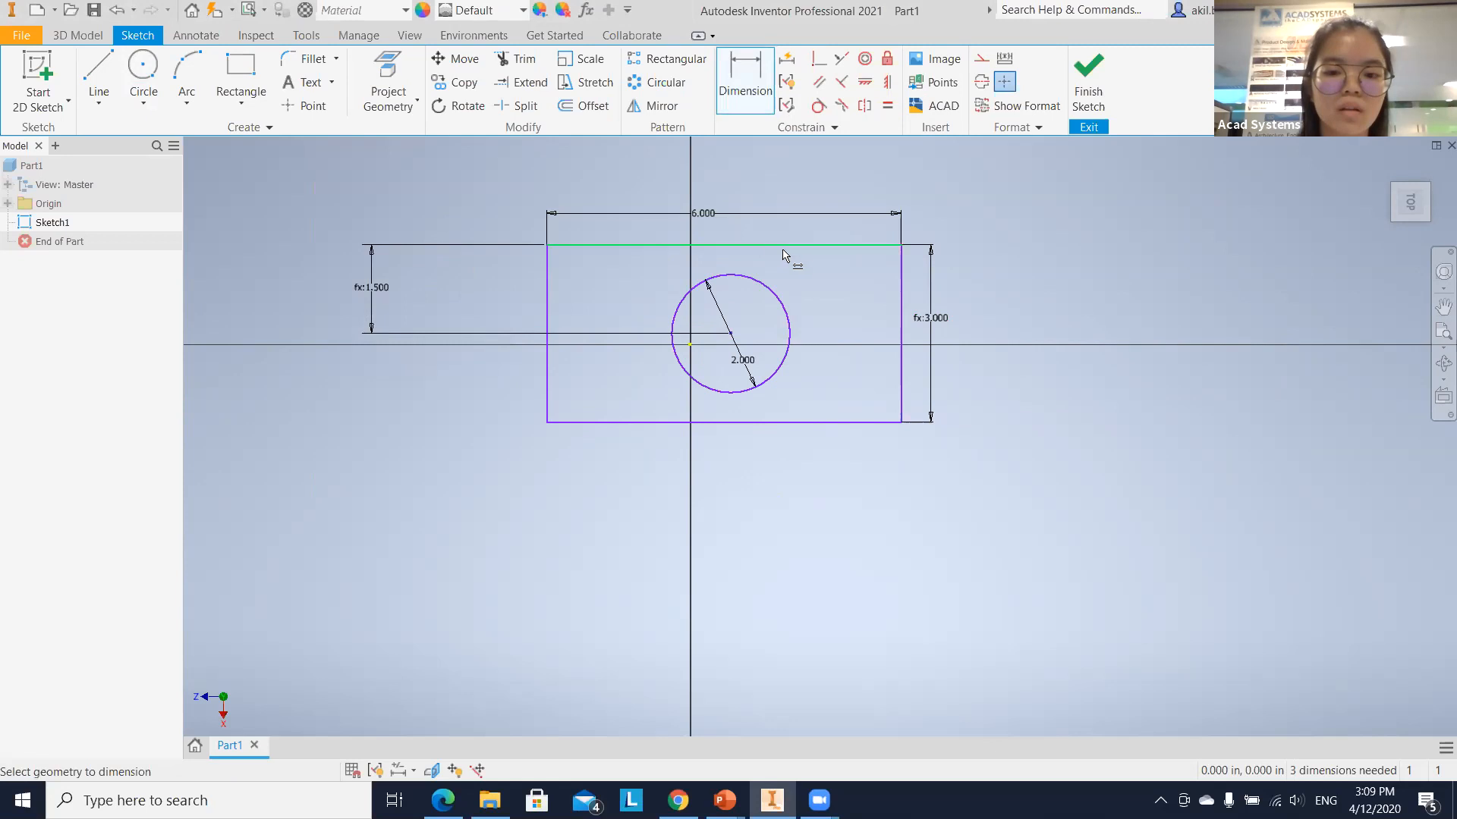
click(818, 246)
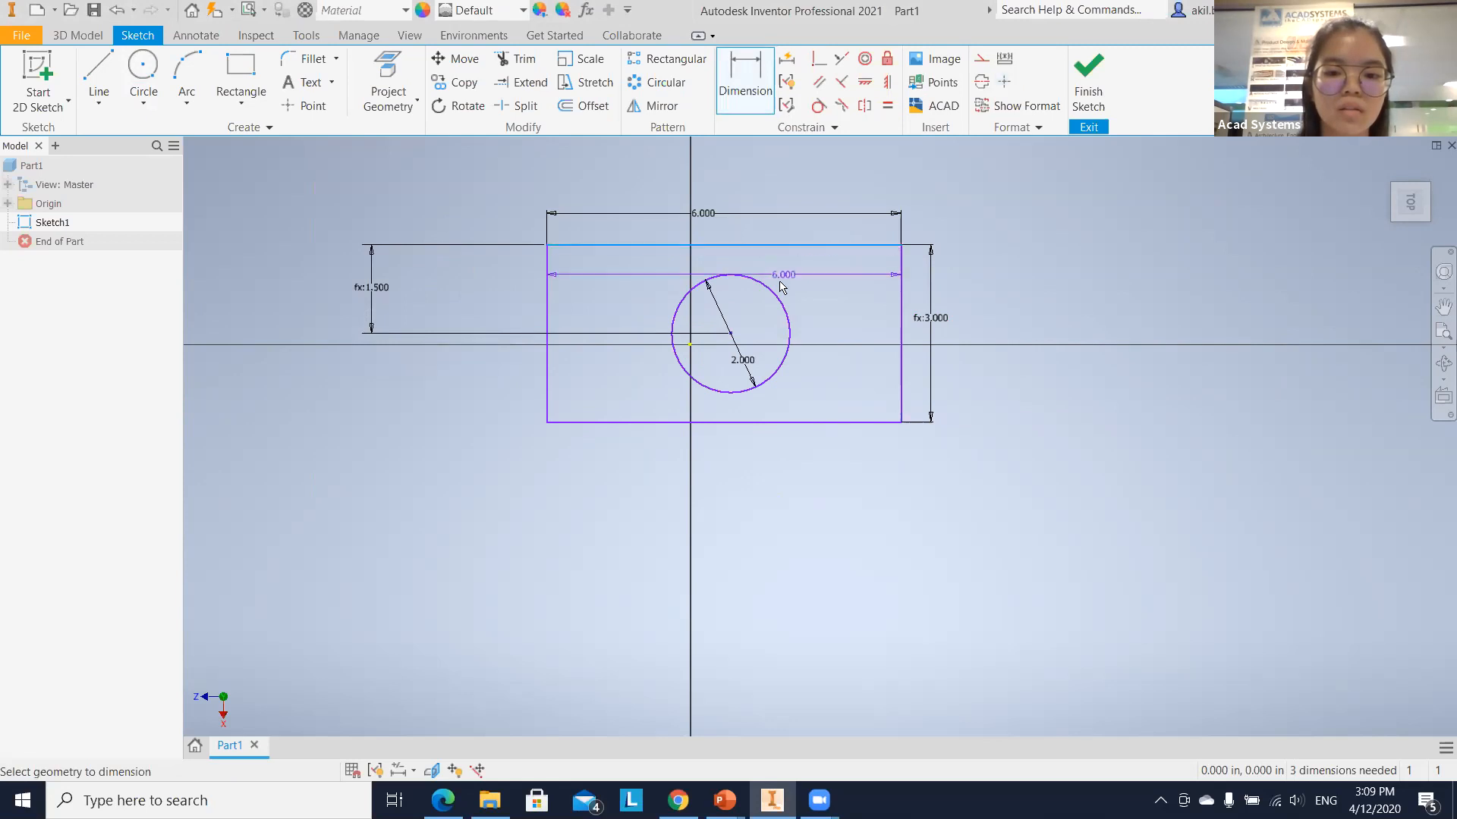
click(773, 292)
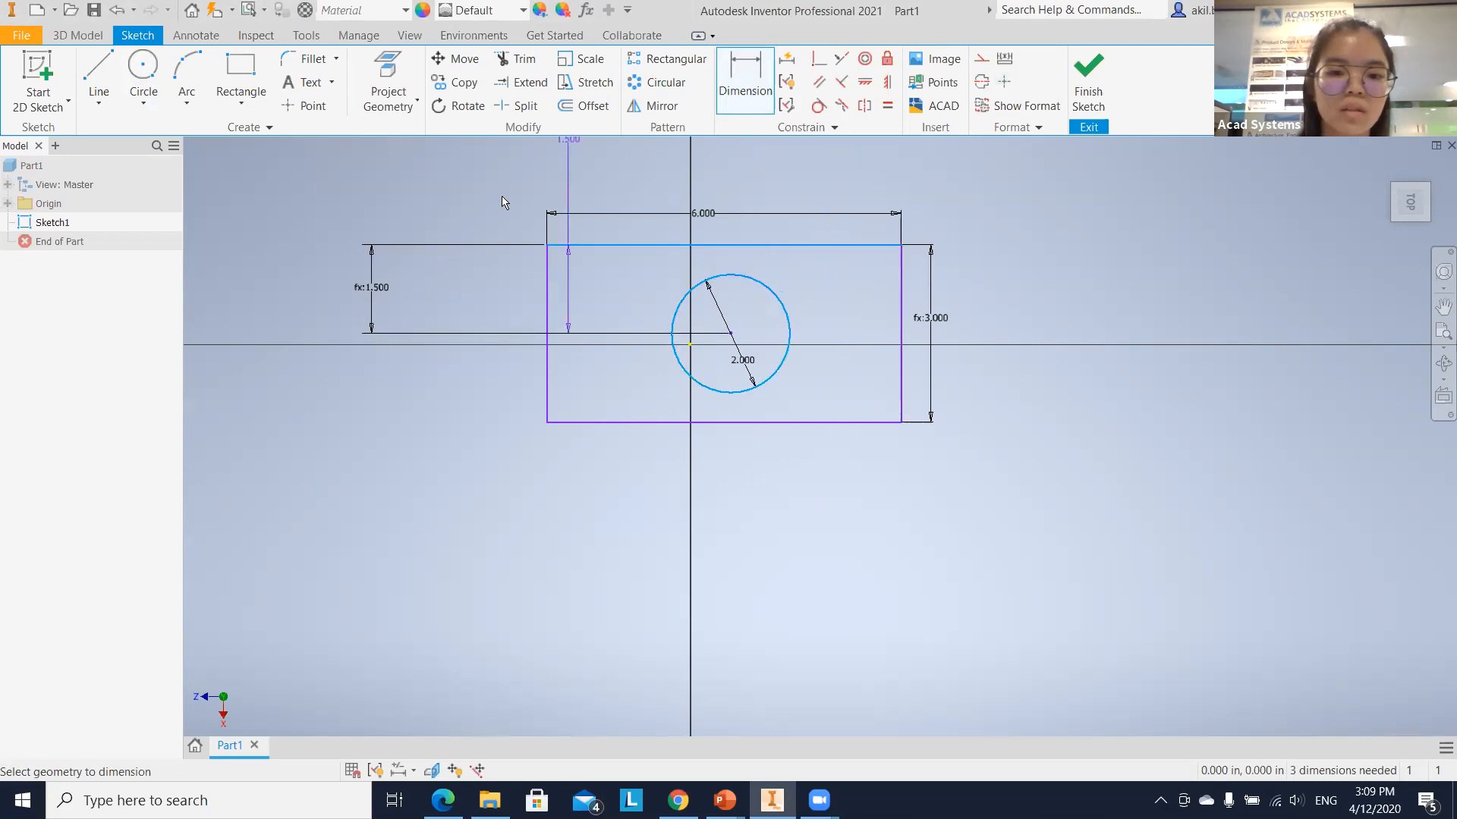
middle_drag(741, 163, 733, 172)
middle_drag(882, 247, 881, 275)
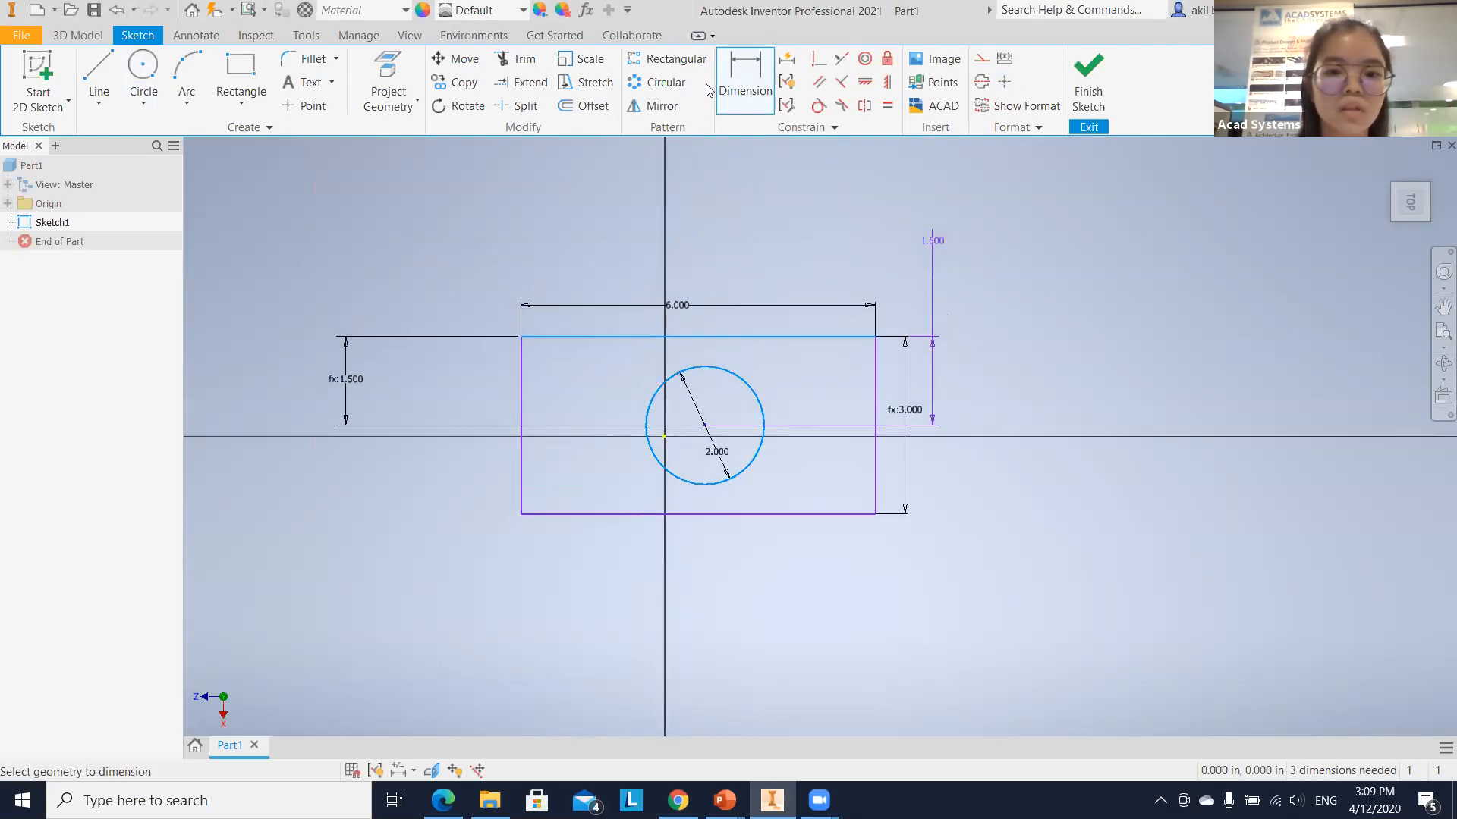
key(Escape)
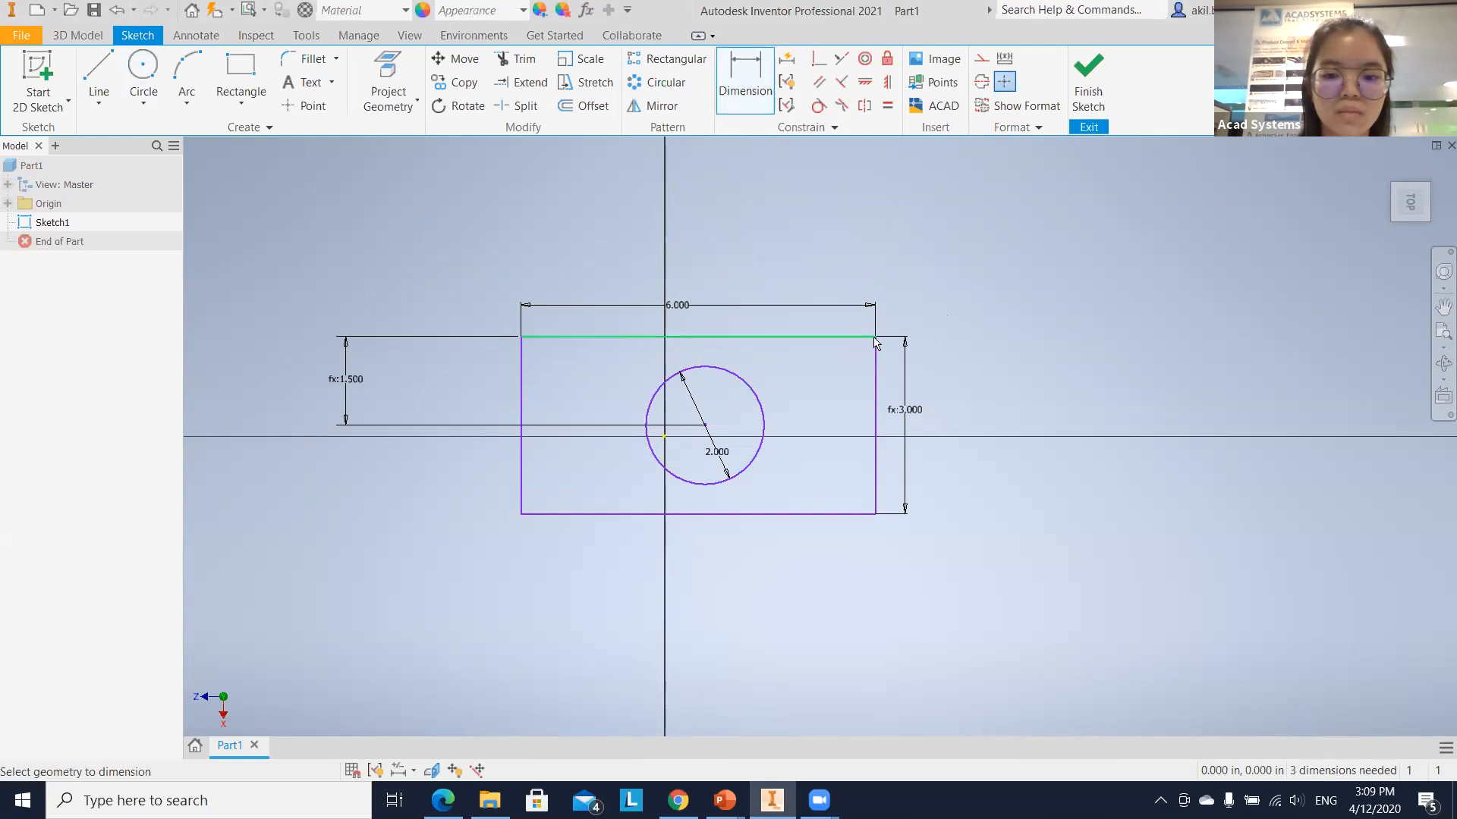
Dimension the horizontal distance from the rectangle's corner to the circle's center with the formula d0/2, and finish the sketch.
click(737, 377)
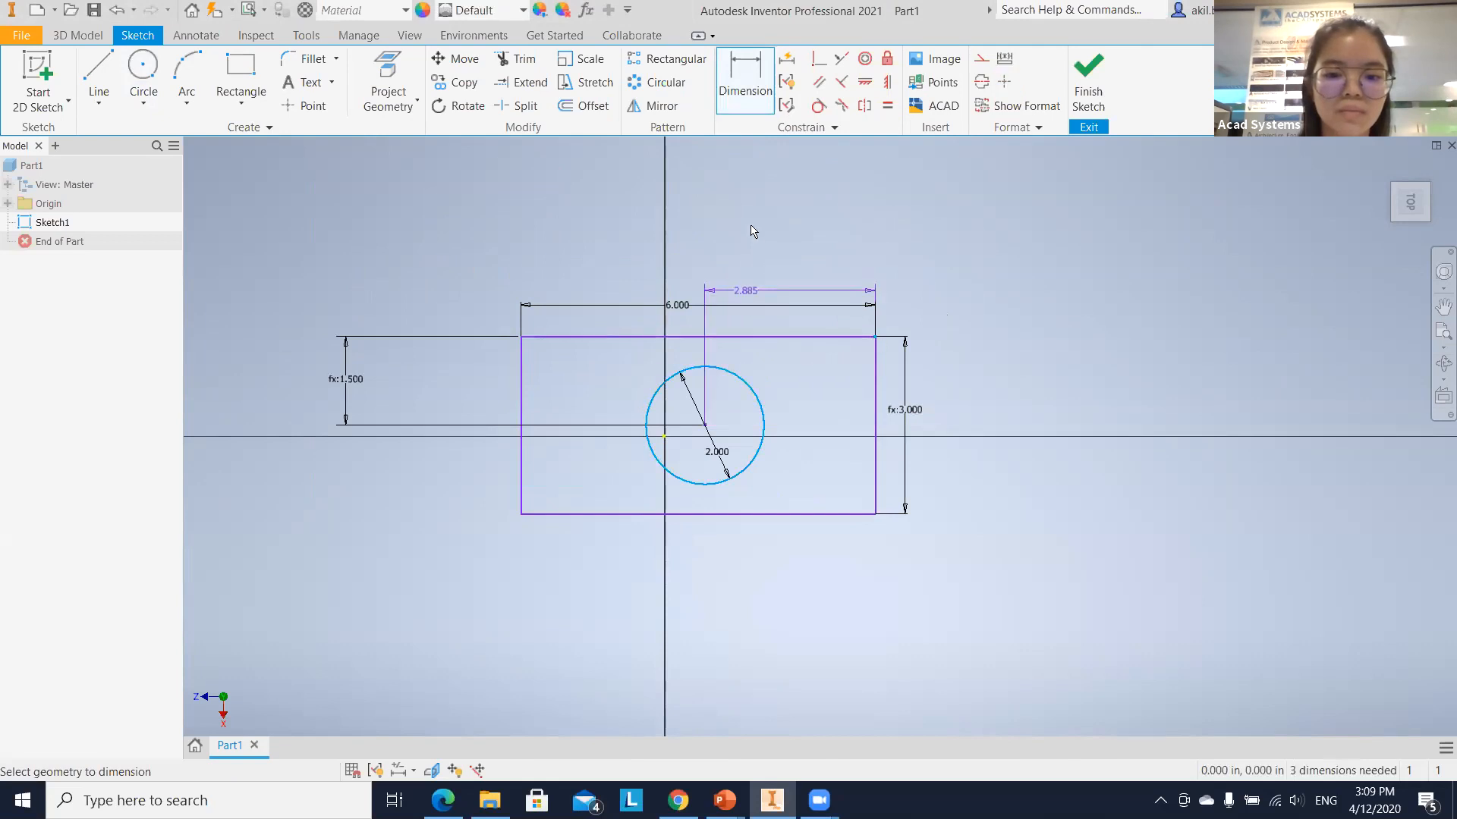
click(752, 225)
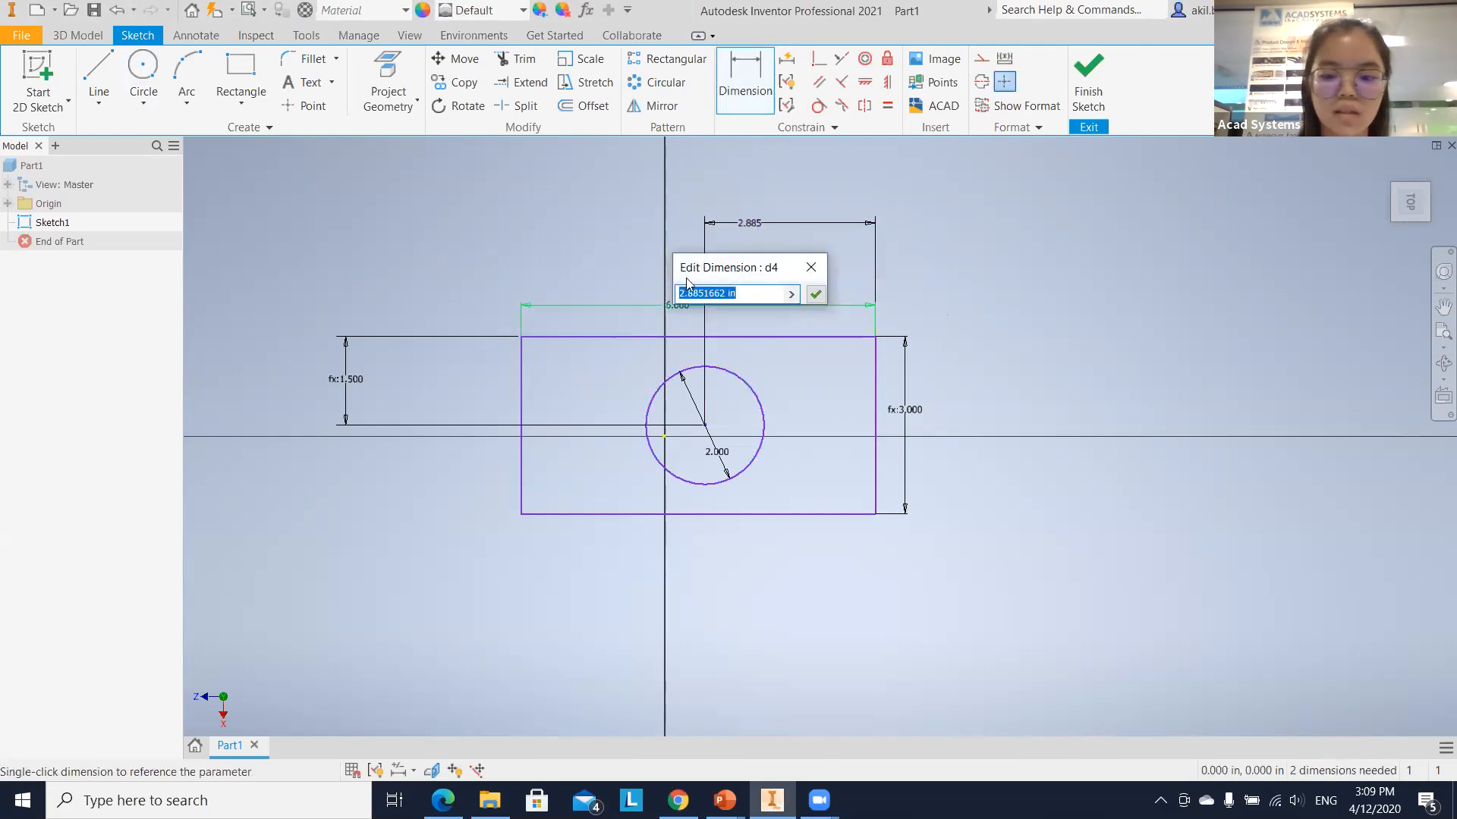
text(d0)
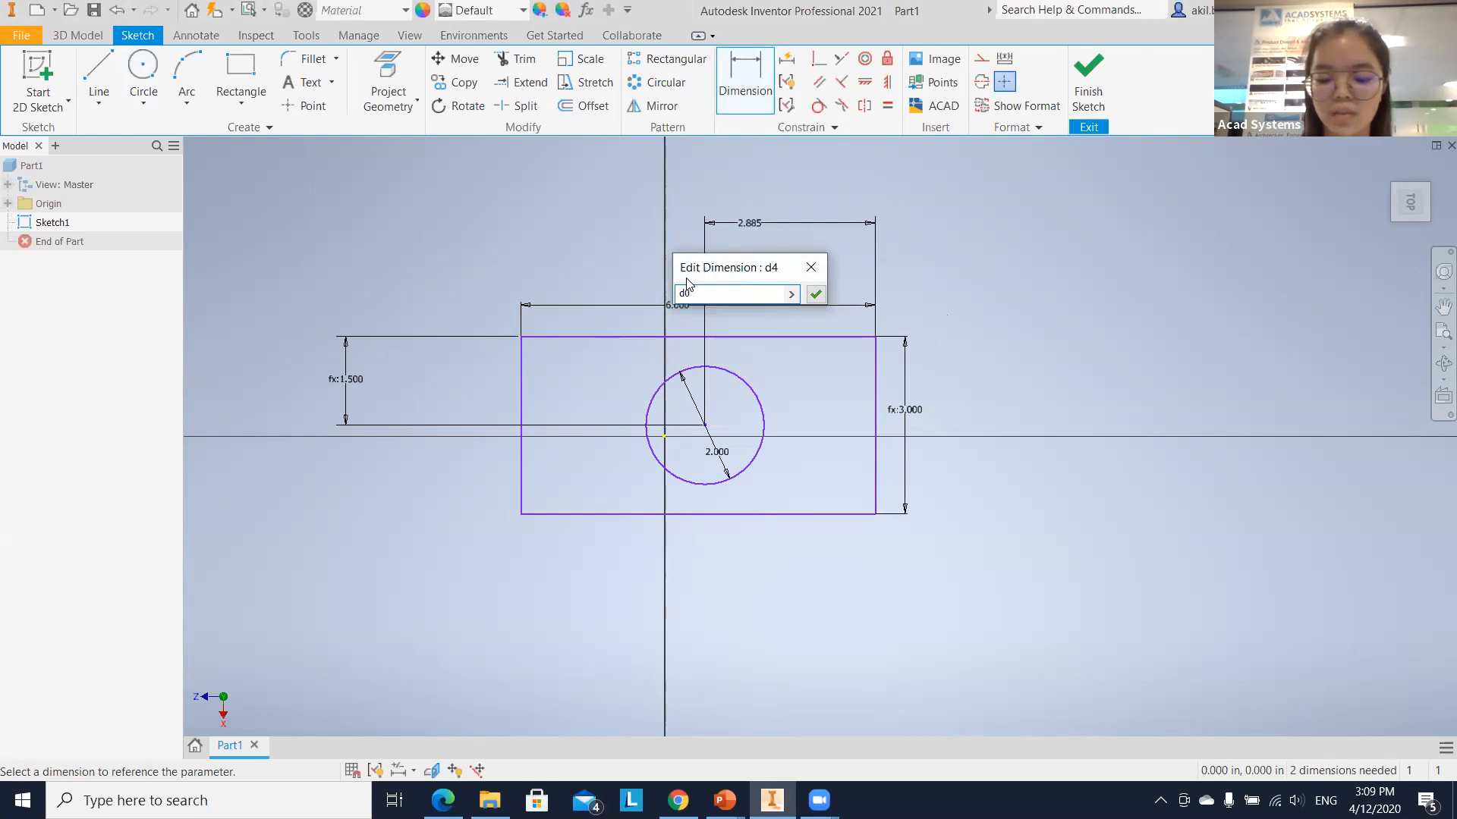
text(/2)
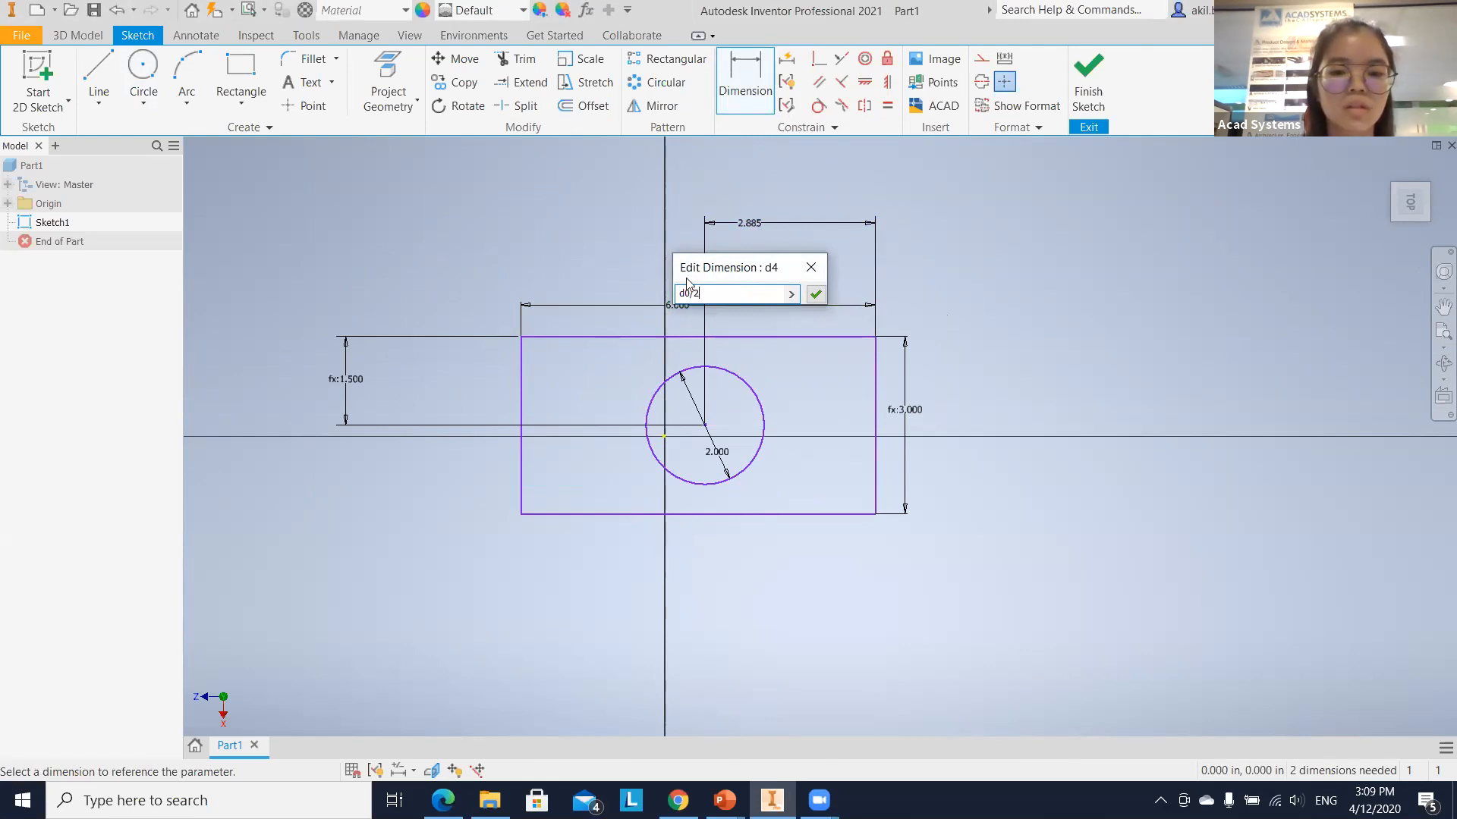
key(Return)
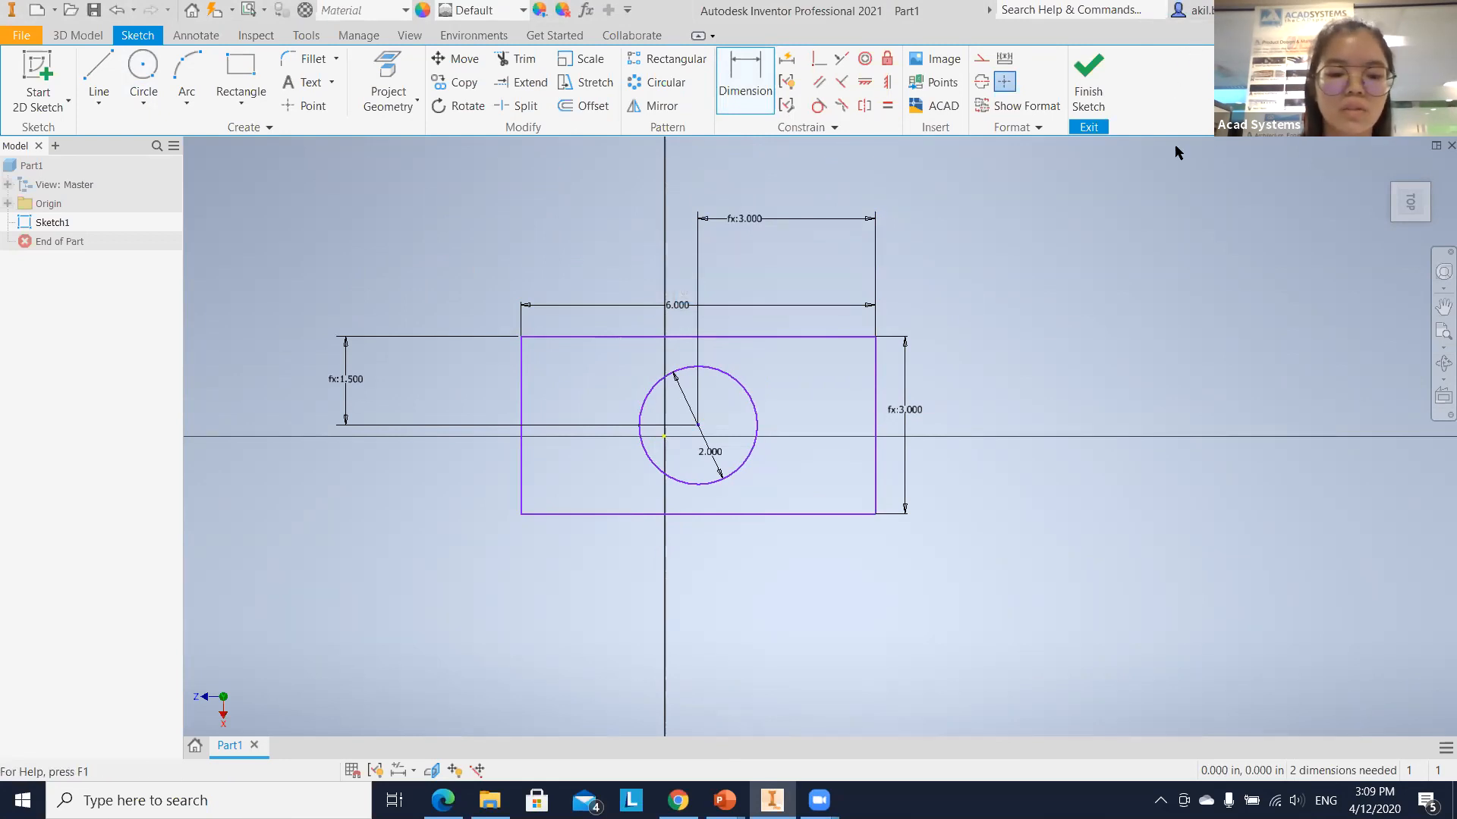
click(1104, 110)
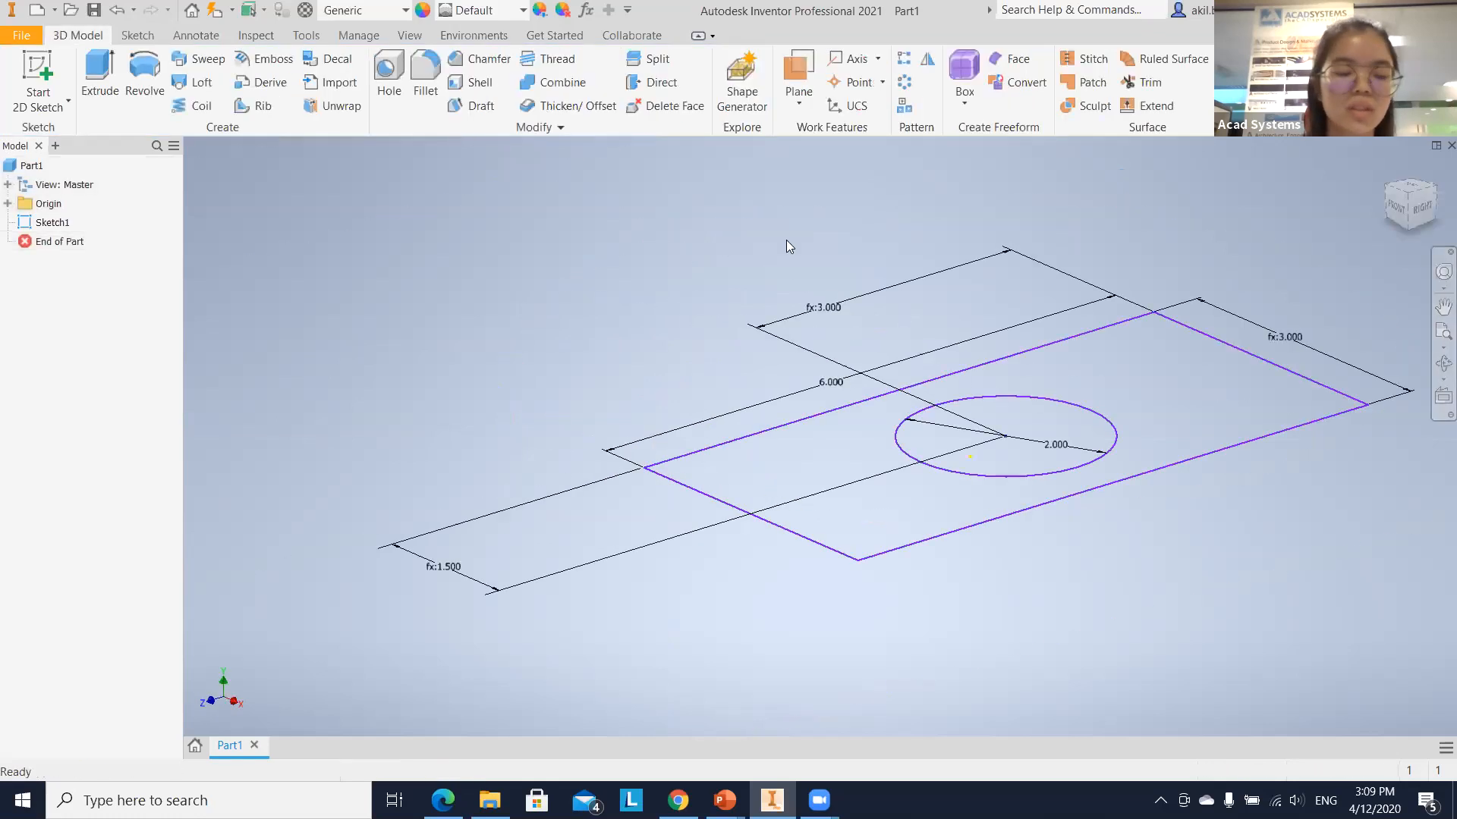
Extrude the rectangular profile around the circle by 0.5 in, leaving the circle as a through hole.
click(101, 75)
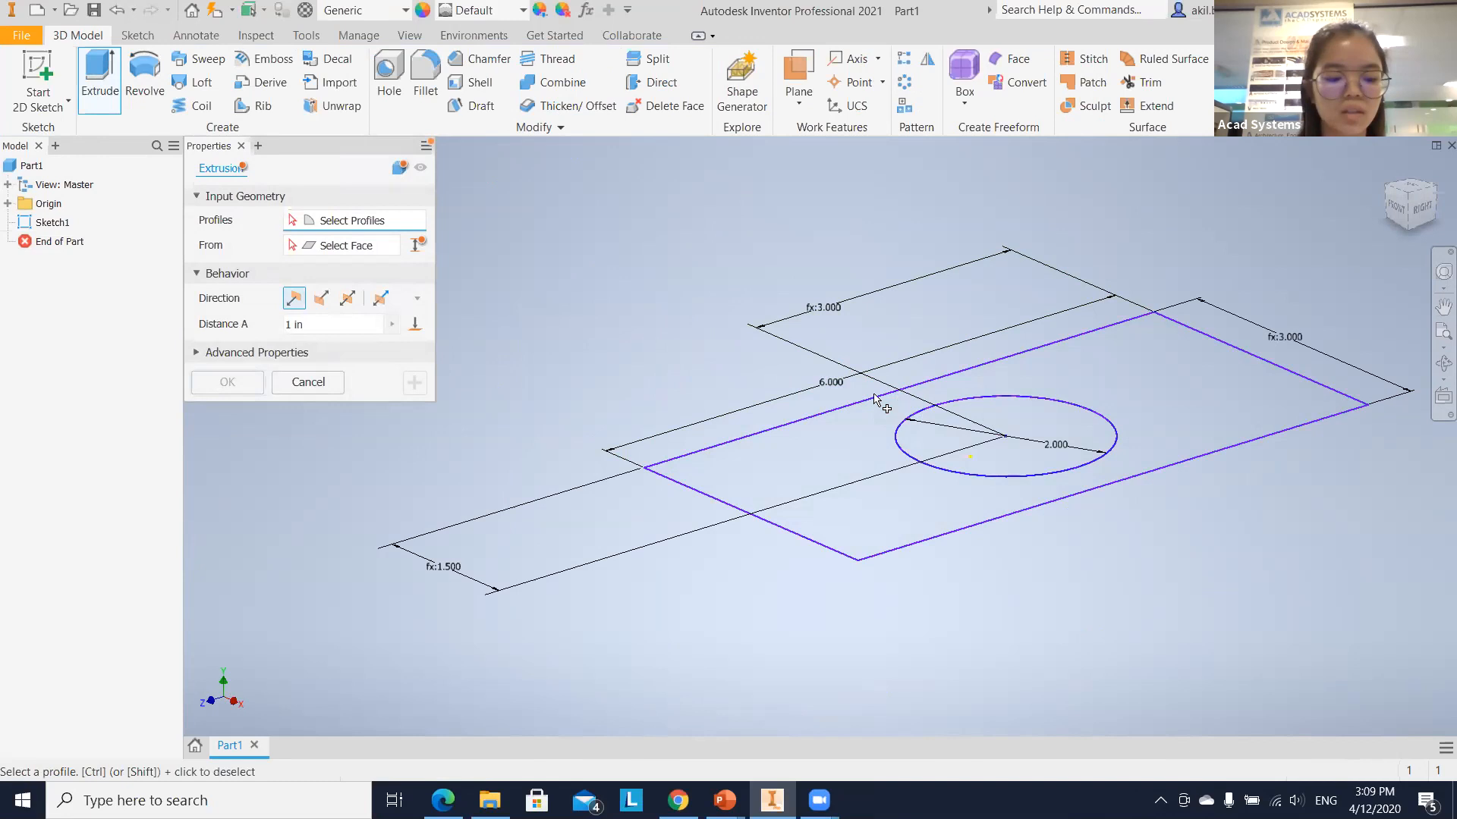
click(815, 439)
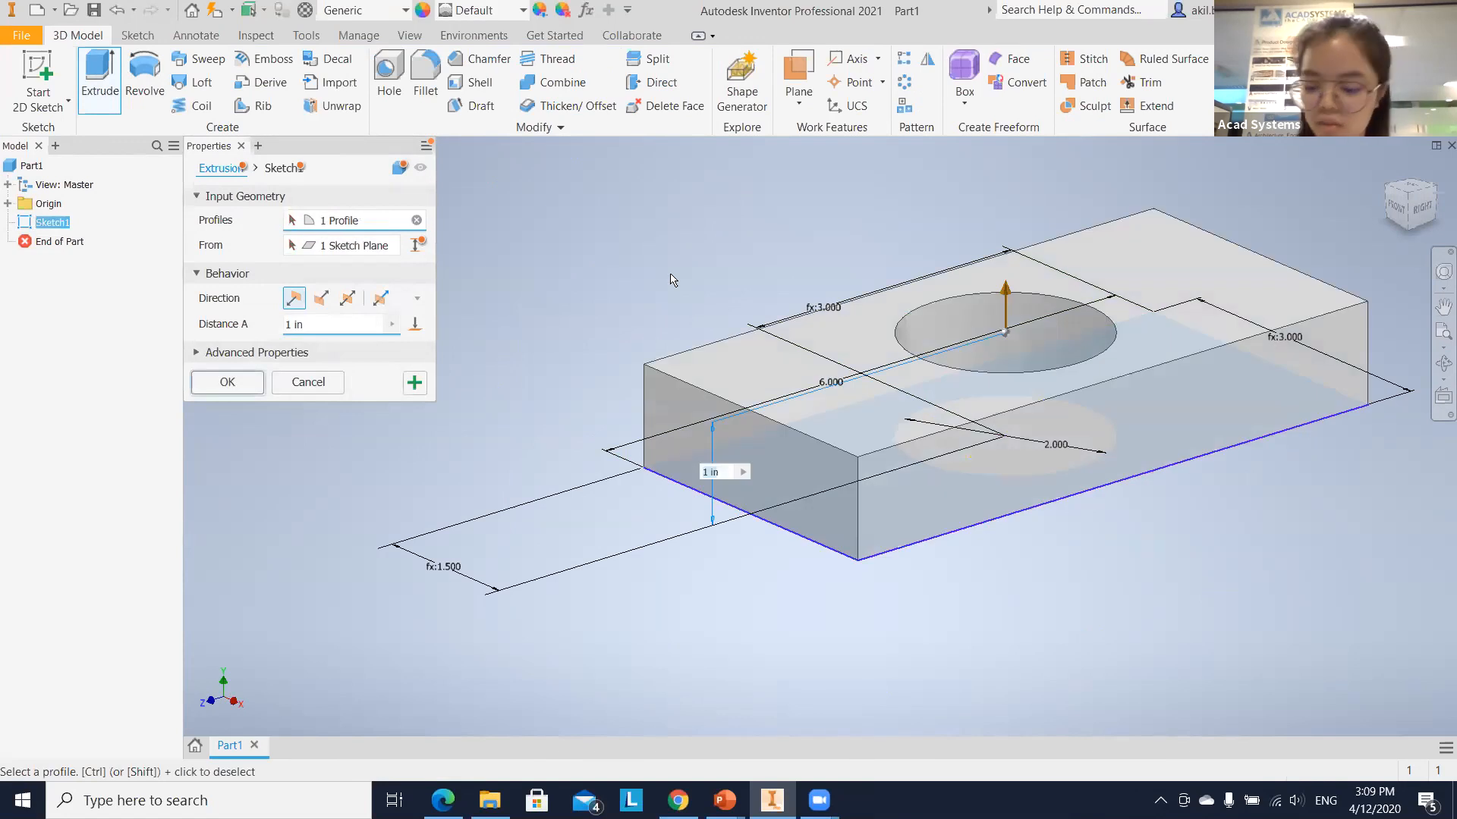
text(0.5)
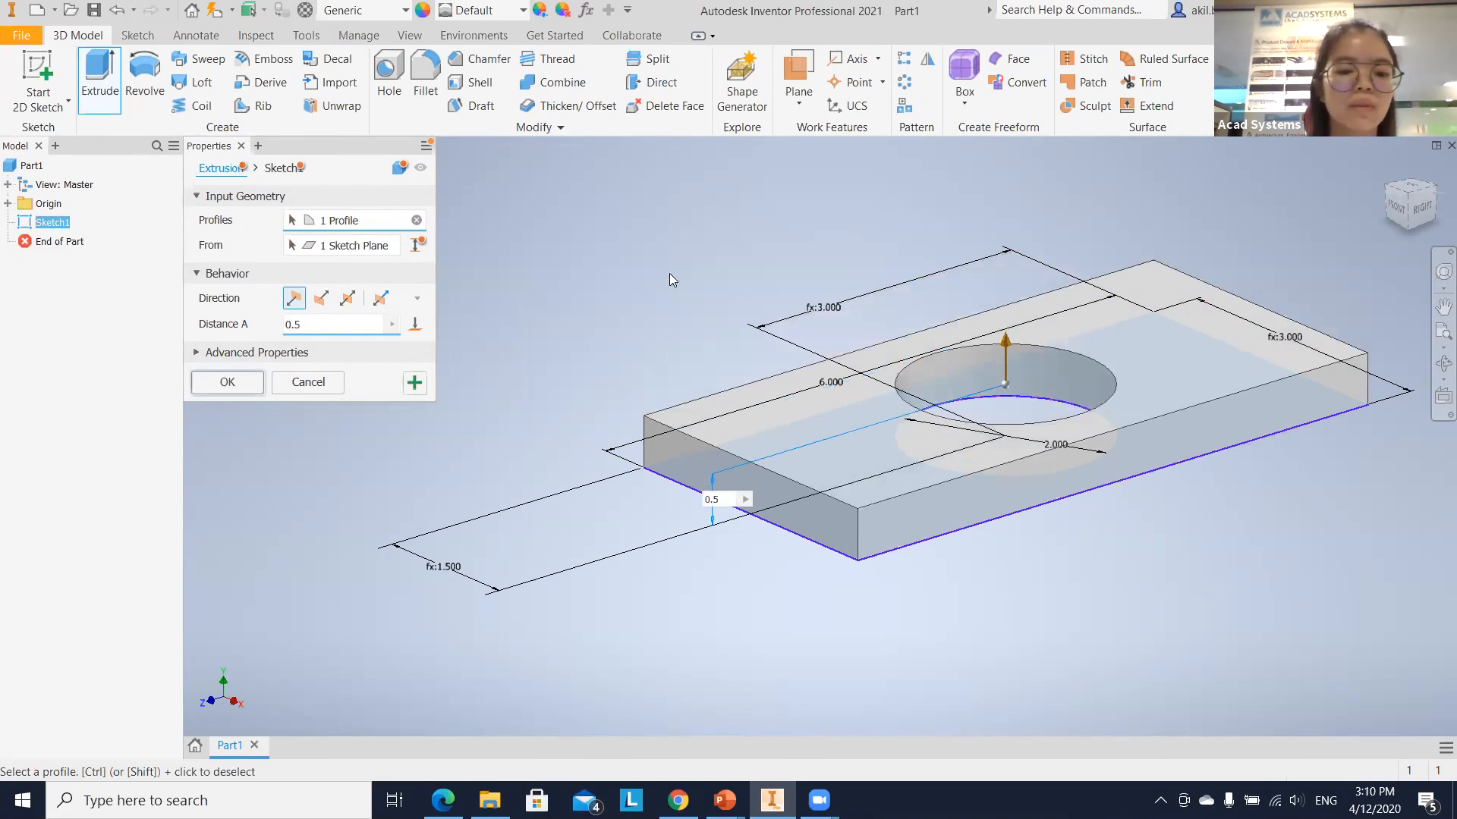
key(Return)
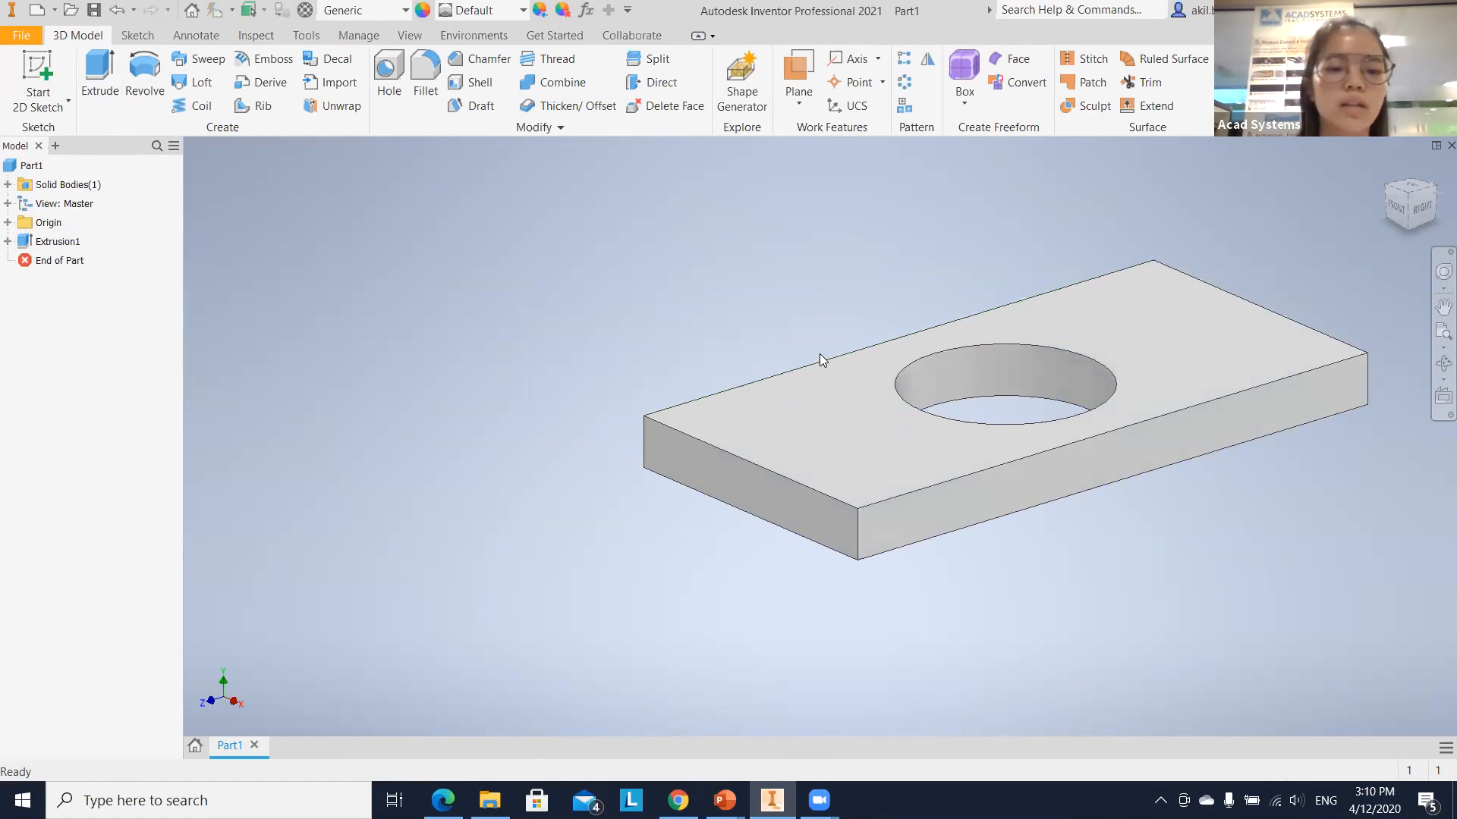
Sketch a rectangle about 1.6 in by 0.26 in on the block's short front end face, and finish the sketch.
click(47, 65)
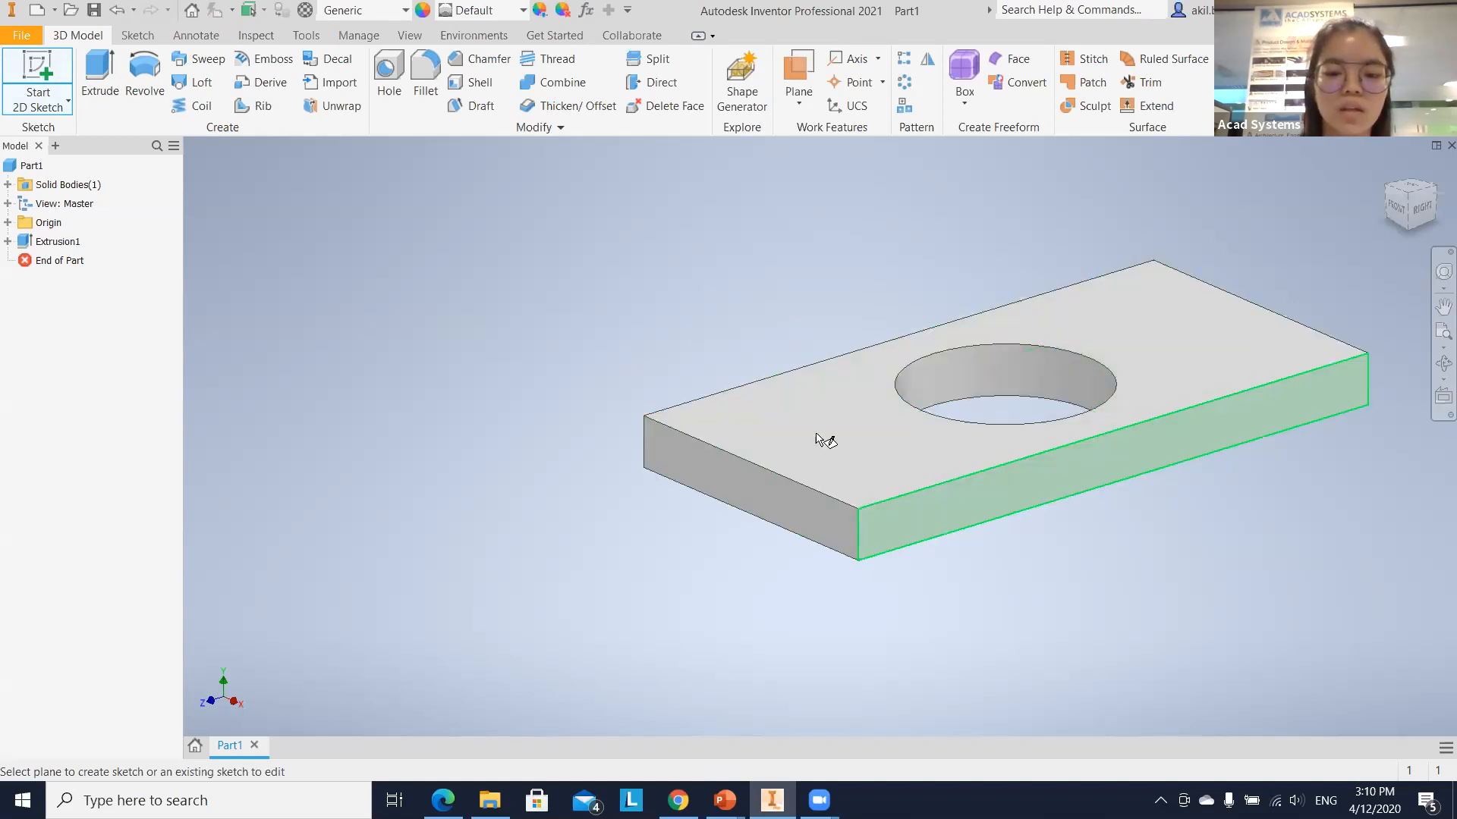
click(735, 473)
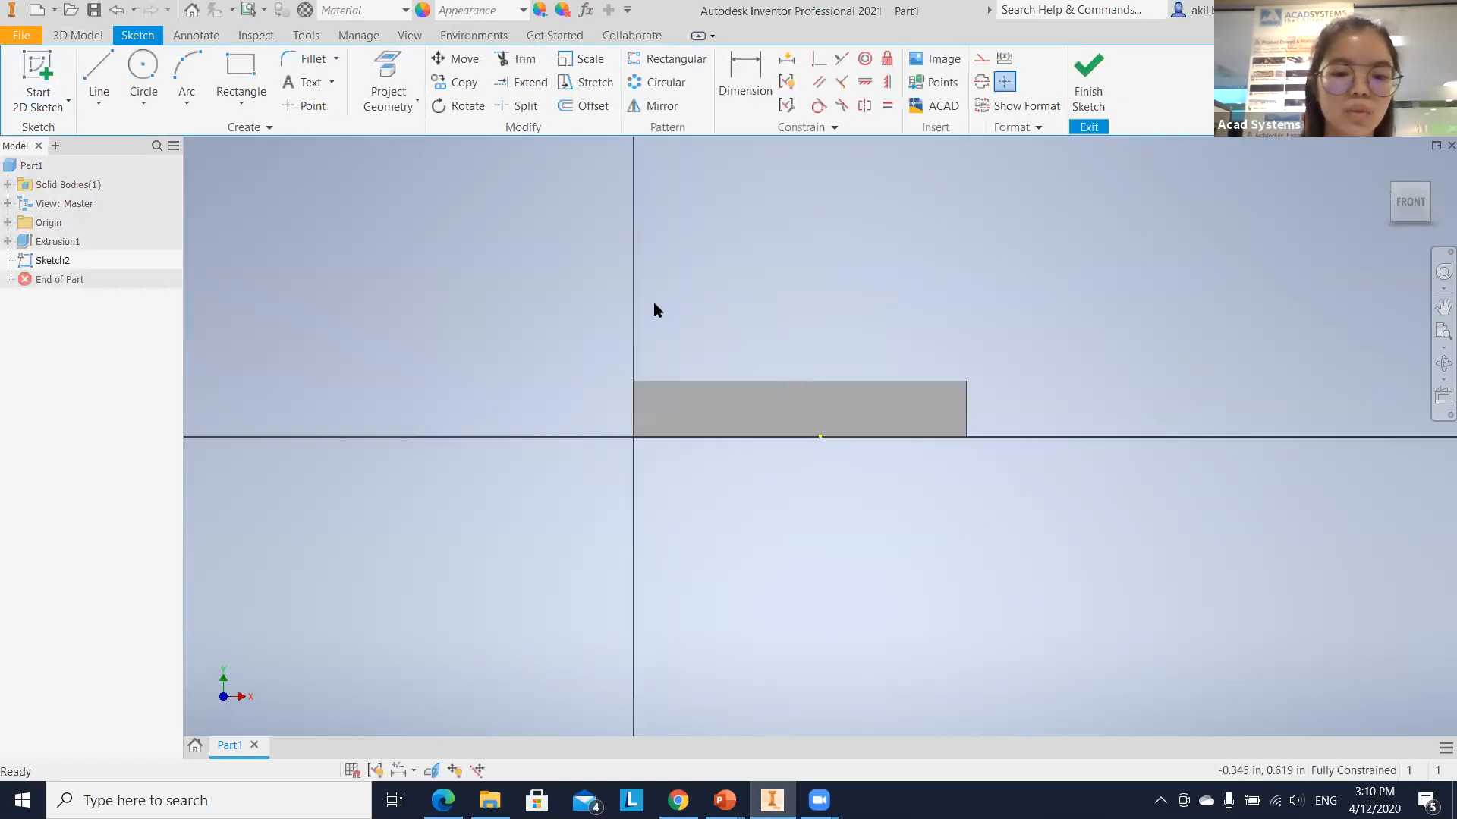
click(242, 72)
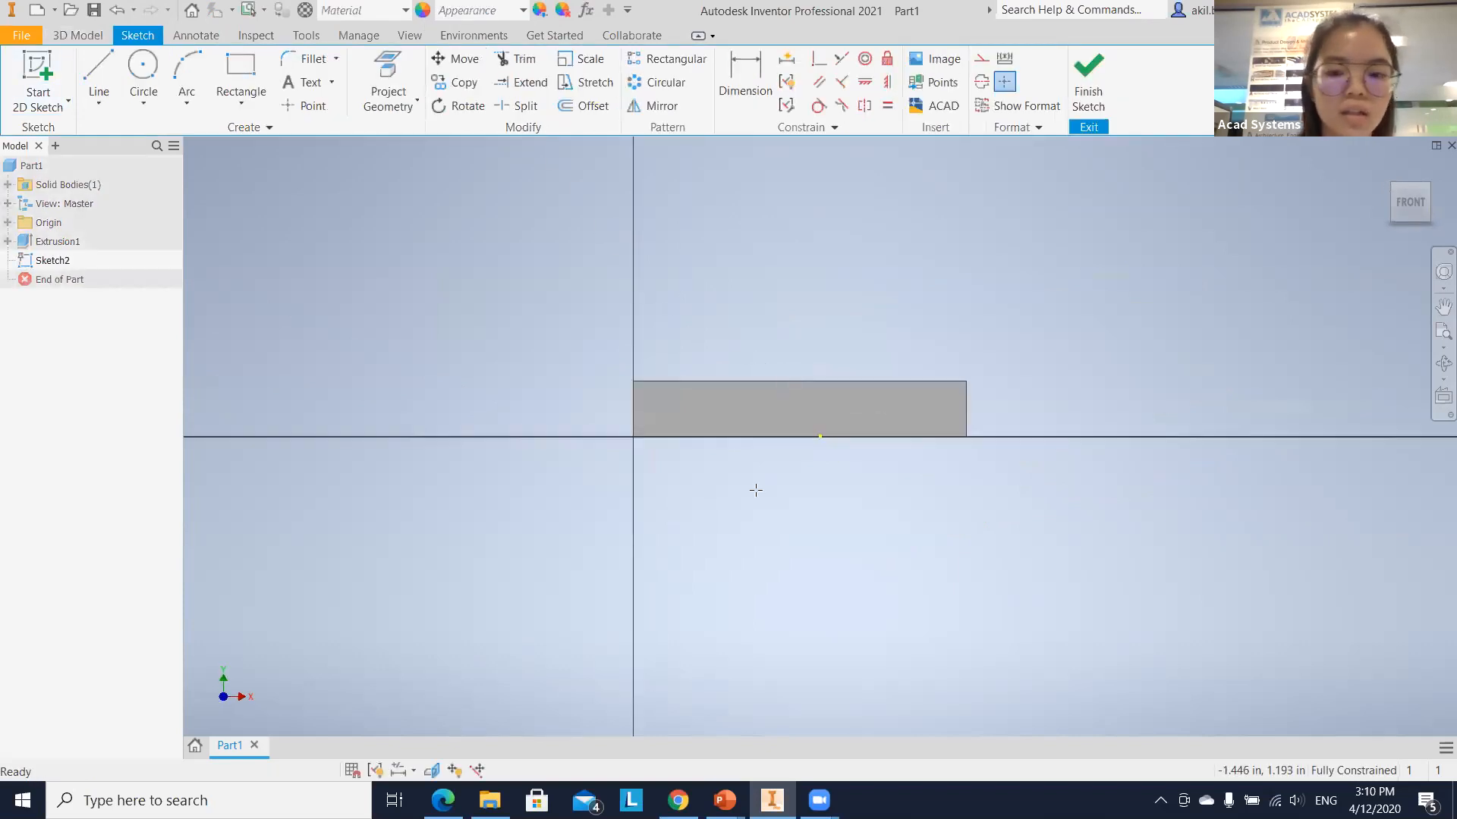
click(713, 393)
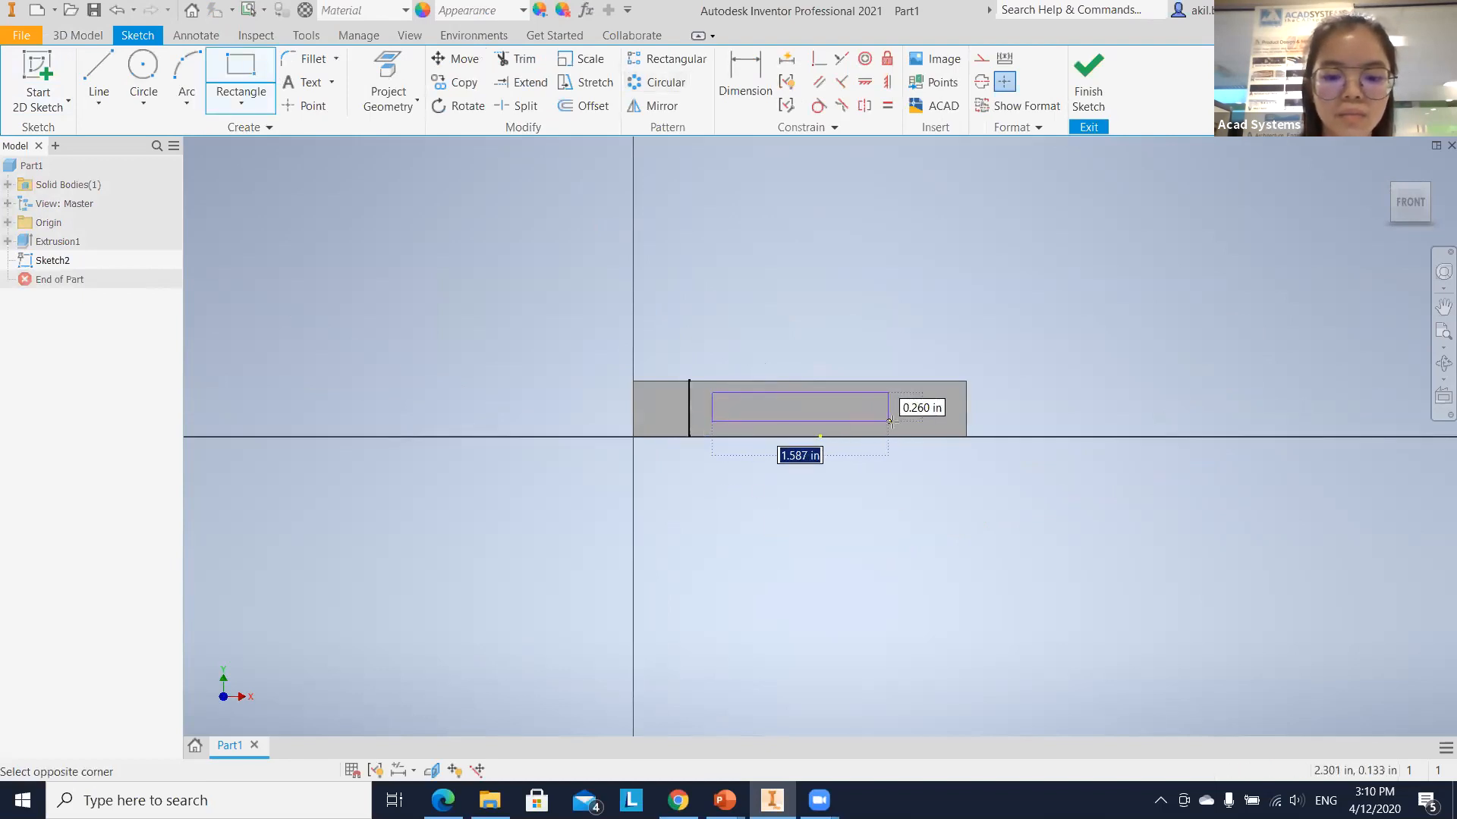
click(893, 422)
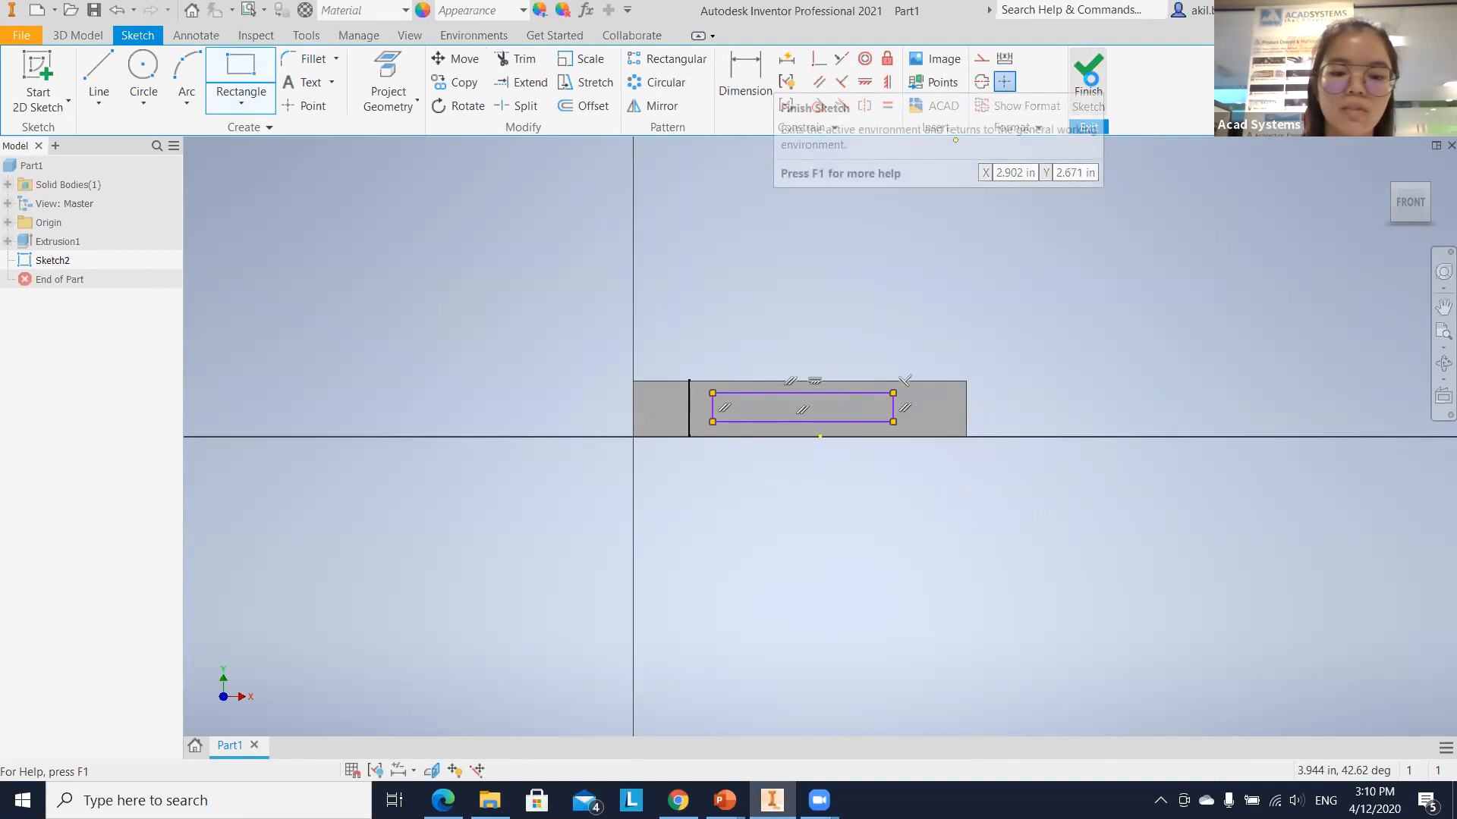
click(1091, 86)
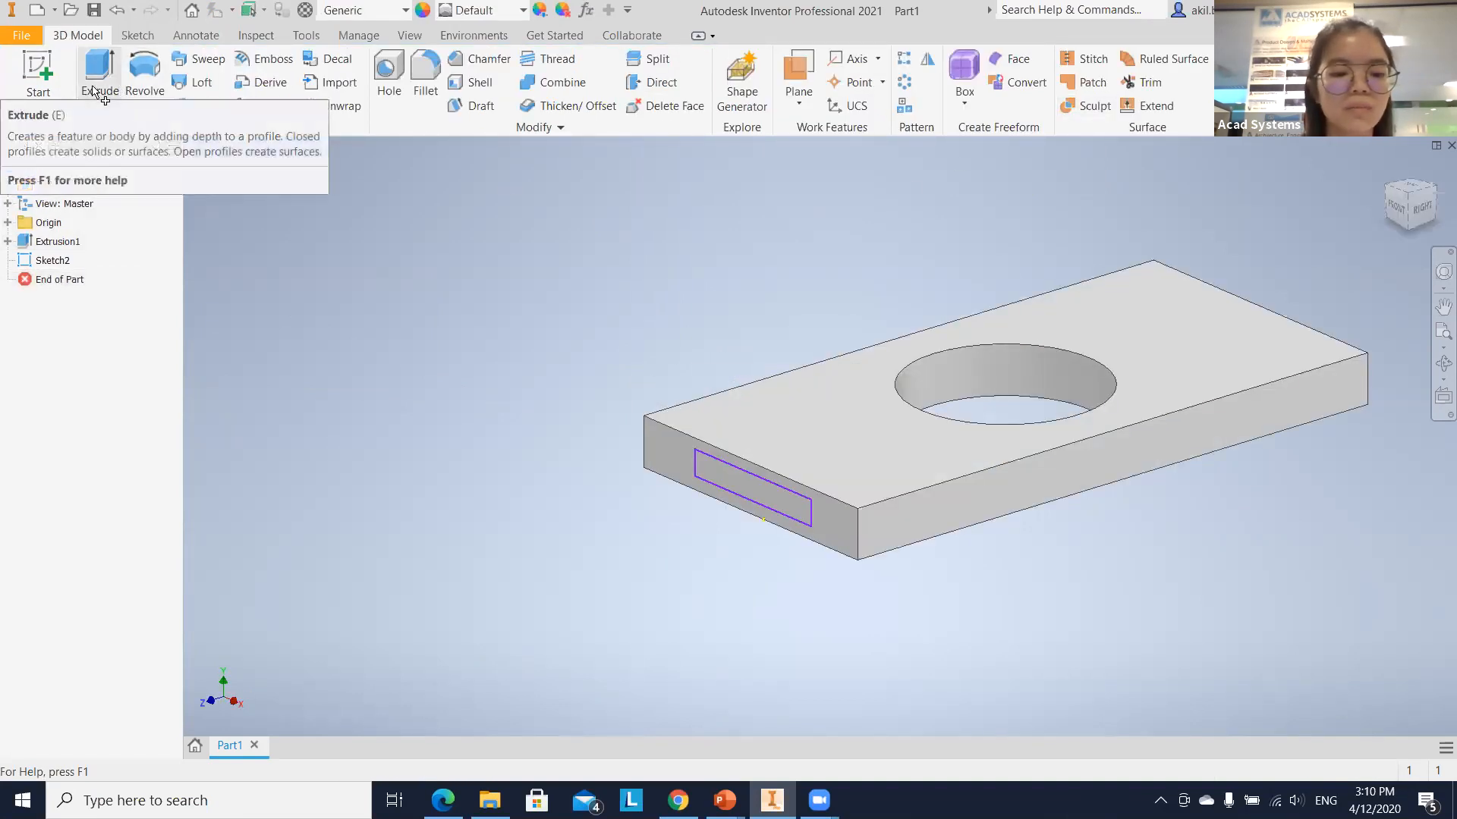
Cut the end-face rectangle through the block with an Extrude that goes to the opposite end face.
click(94, 92)
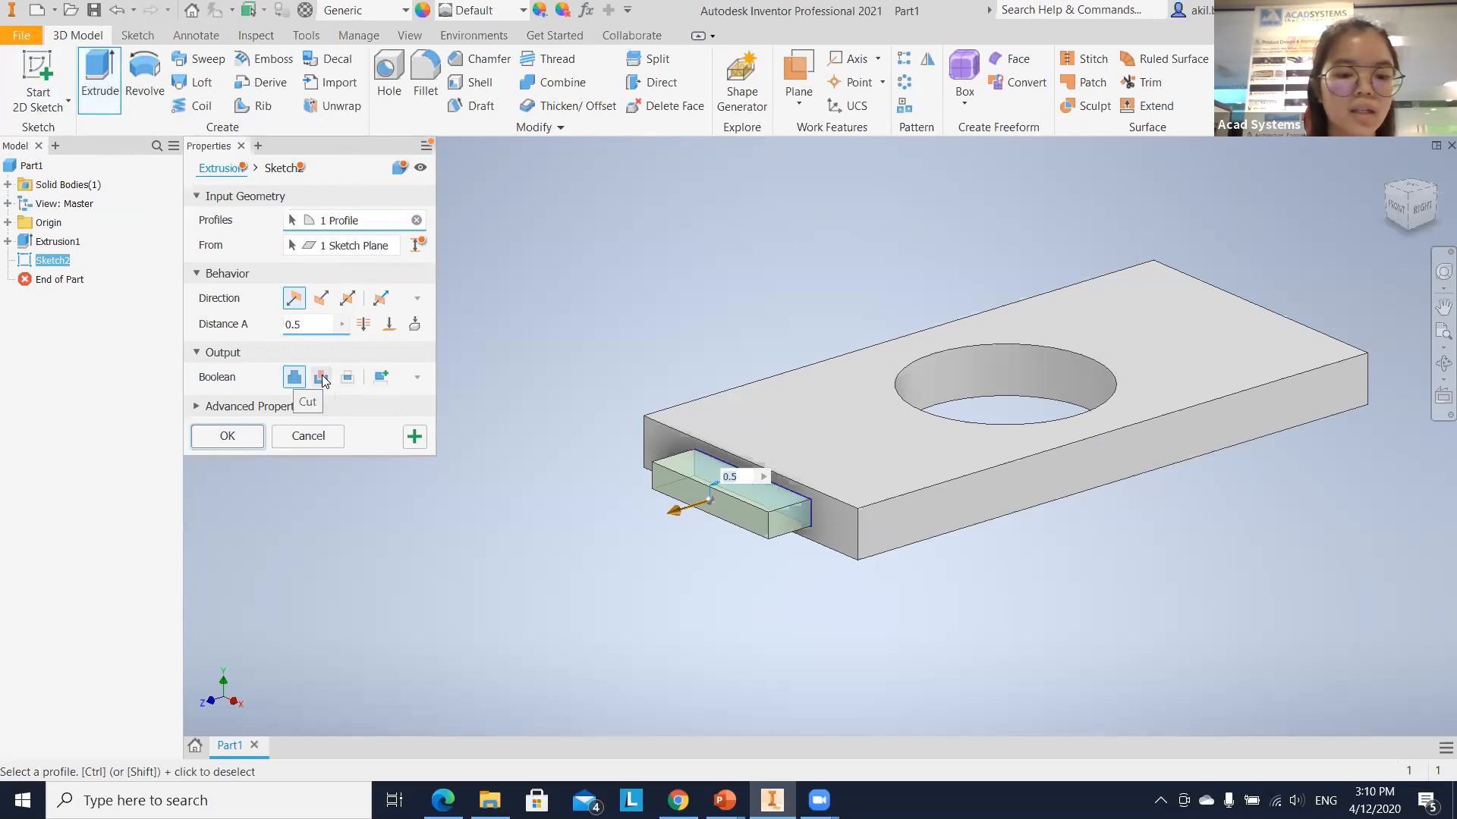
click(322, 378)
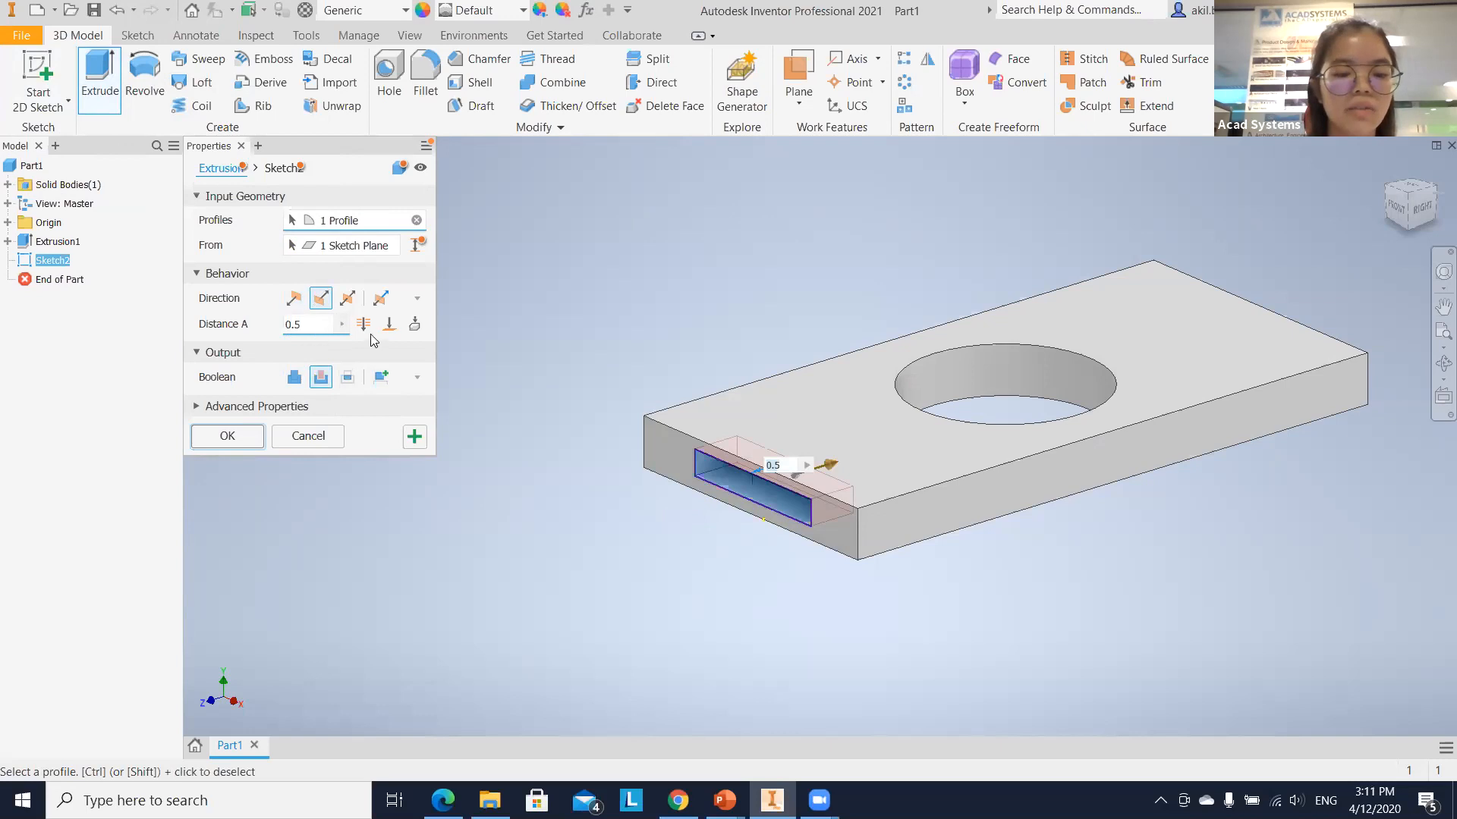
click(414, 332)
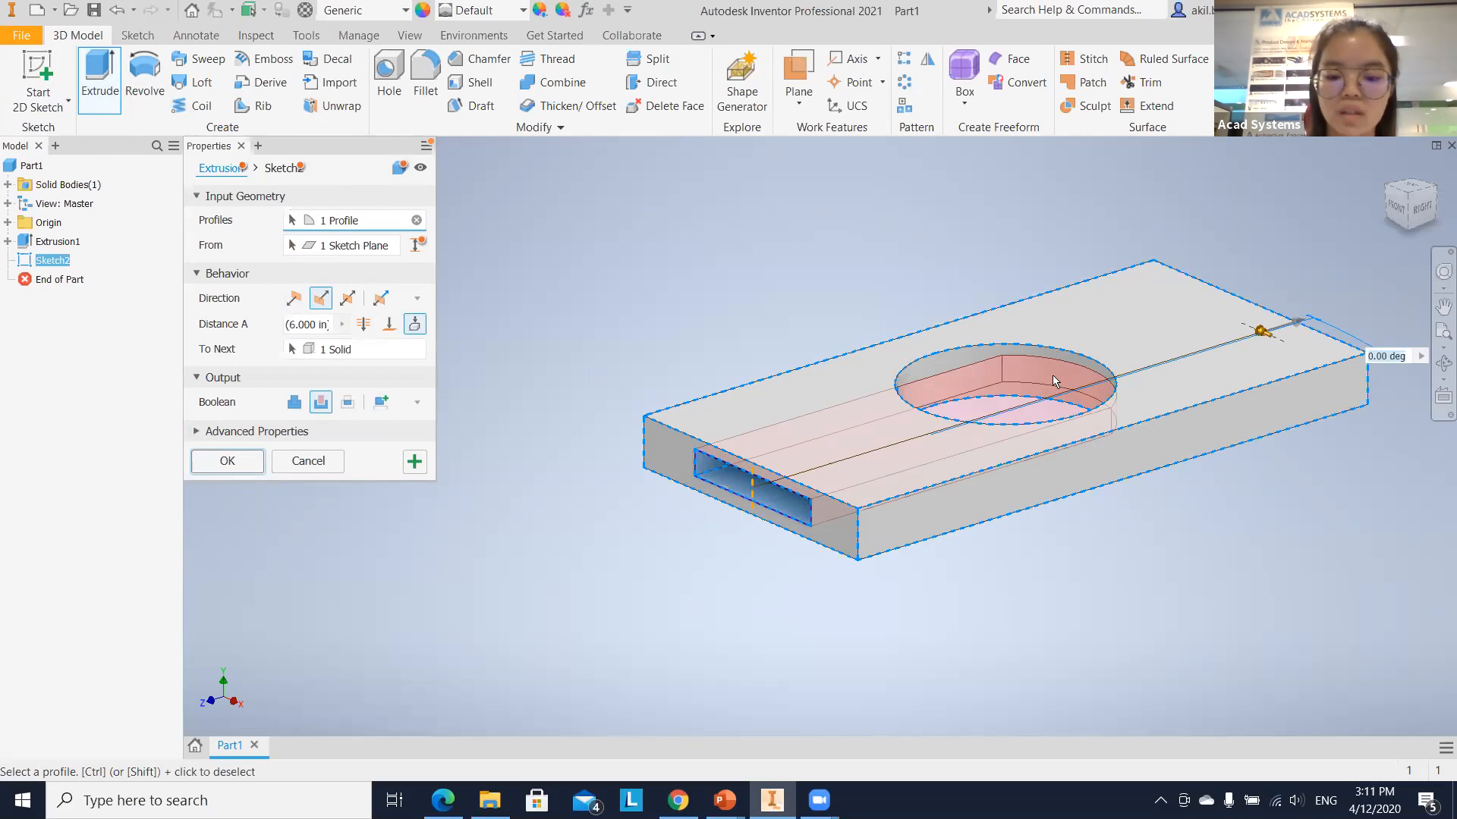
click(388, 326)
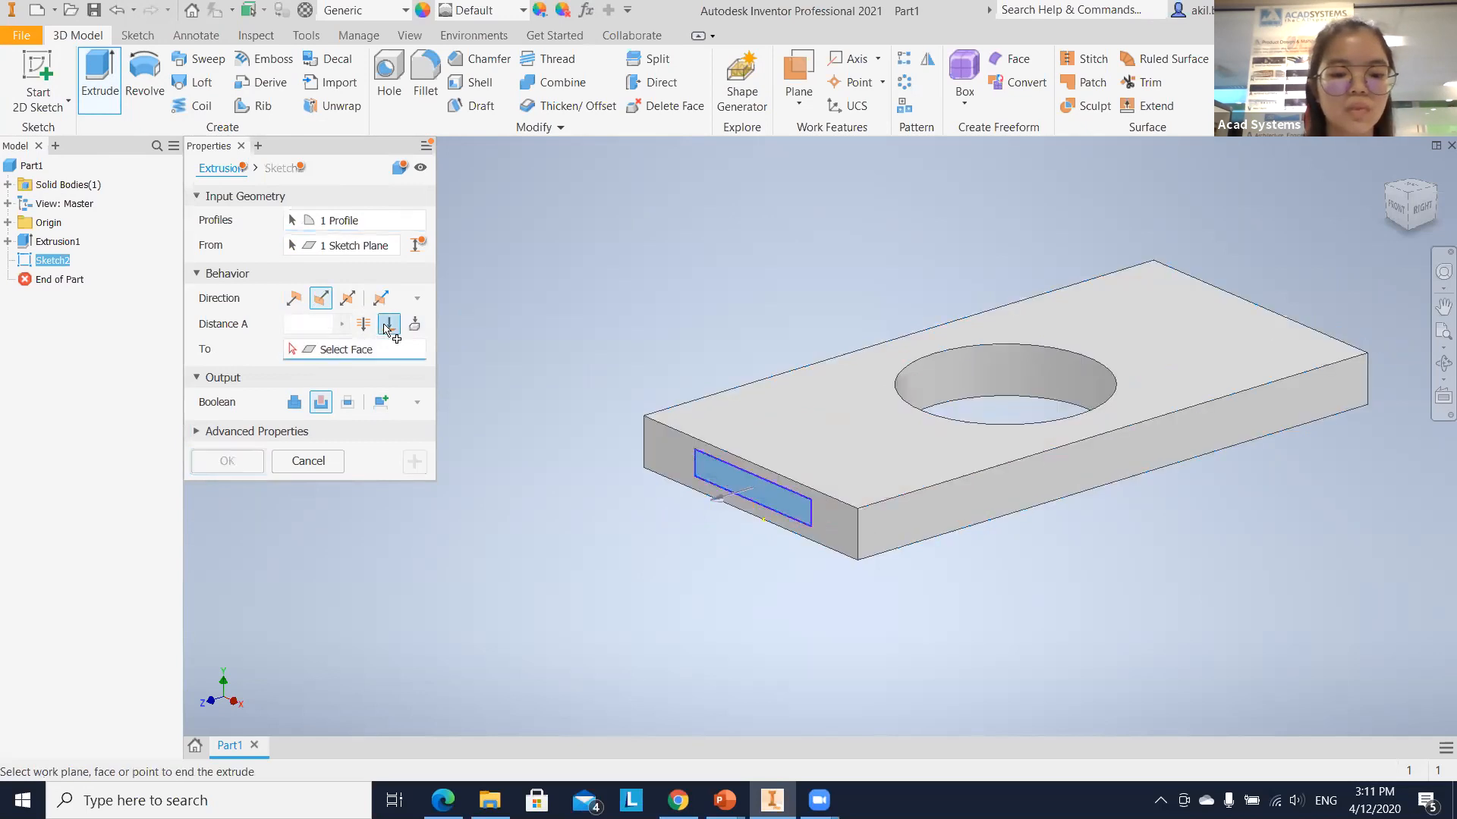
shift+middle_drag(993, 500, 1236, 426)
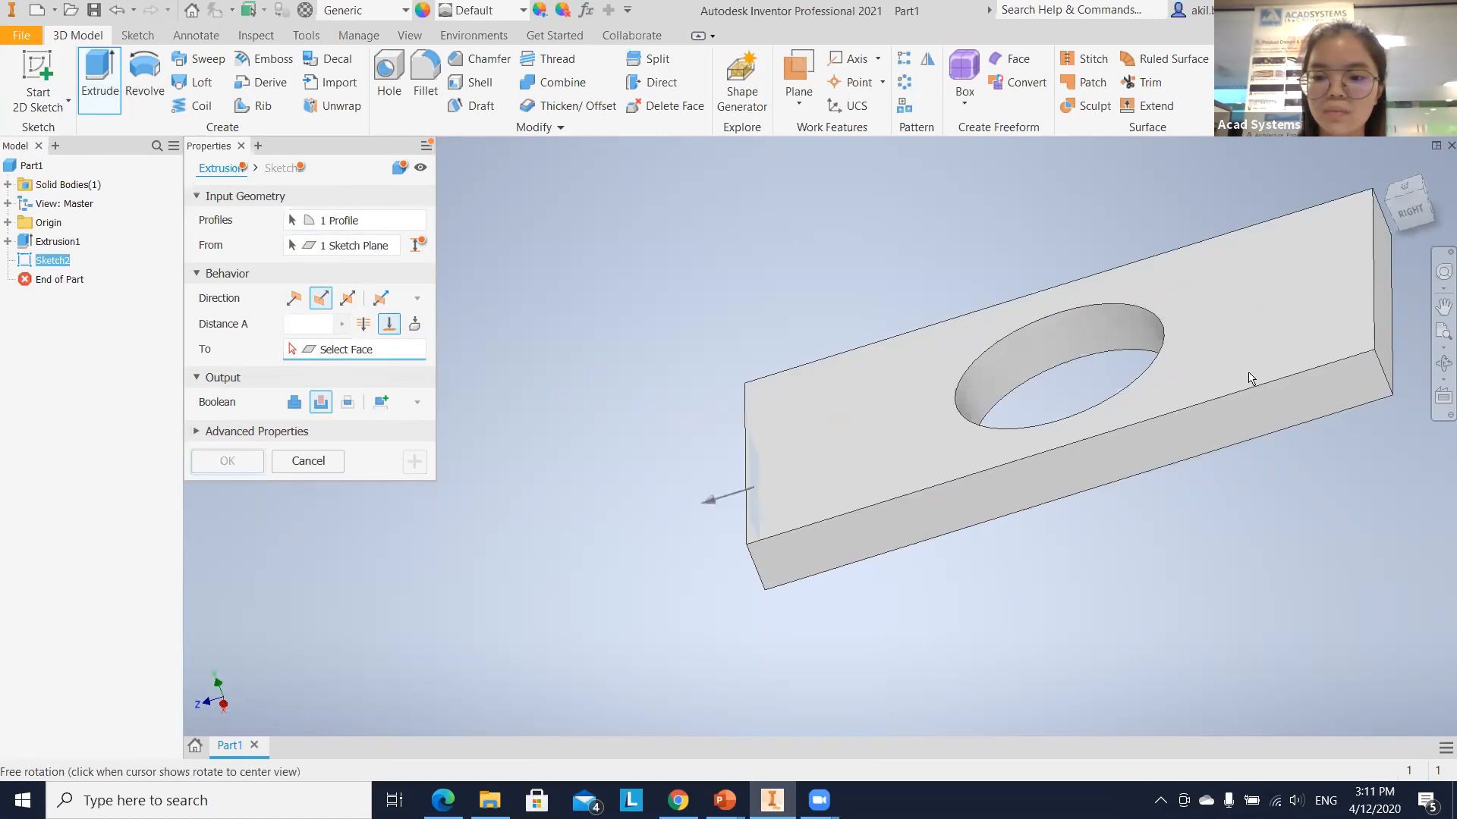
shift+middle_drag(1144, 448, 1174, 452)
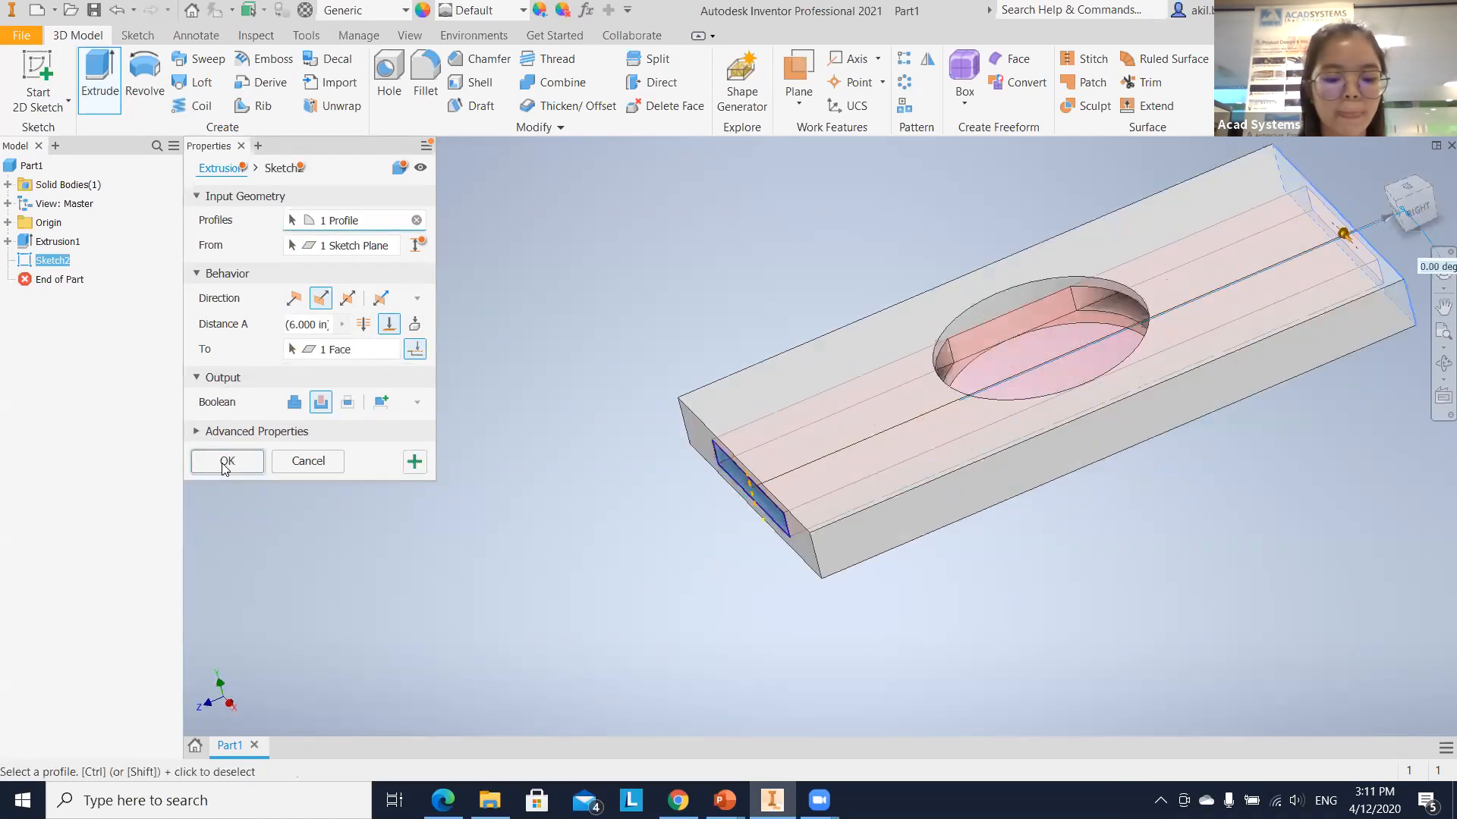
click(226, 462)
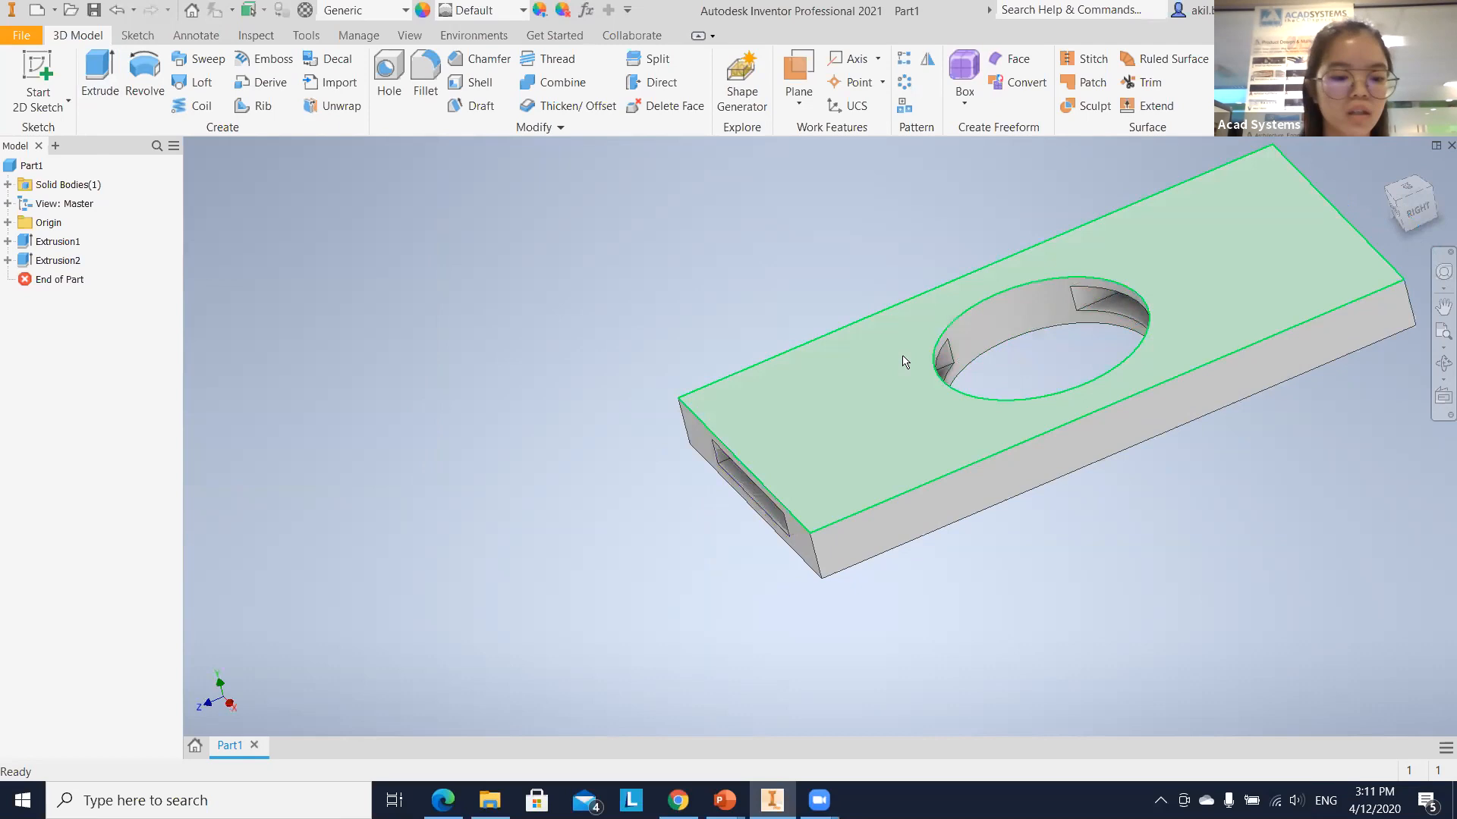
Save the part as pegtoy_top in the PEG TOY folder on the Desktop.
mouse_move(925, 381)
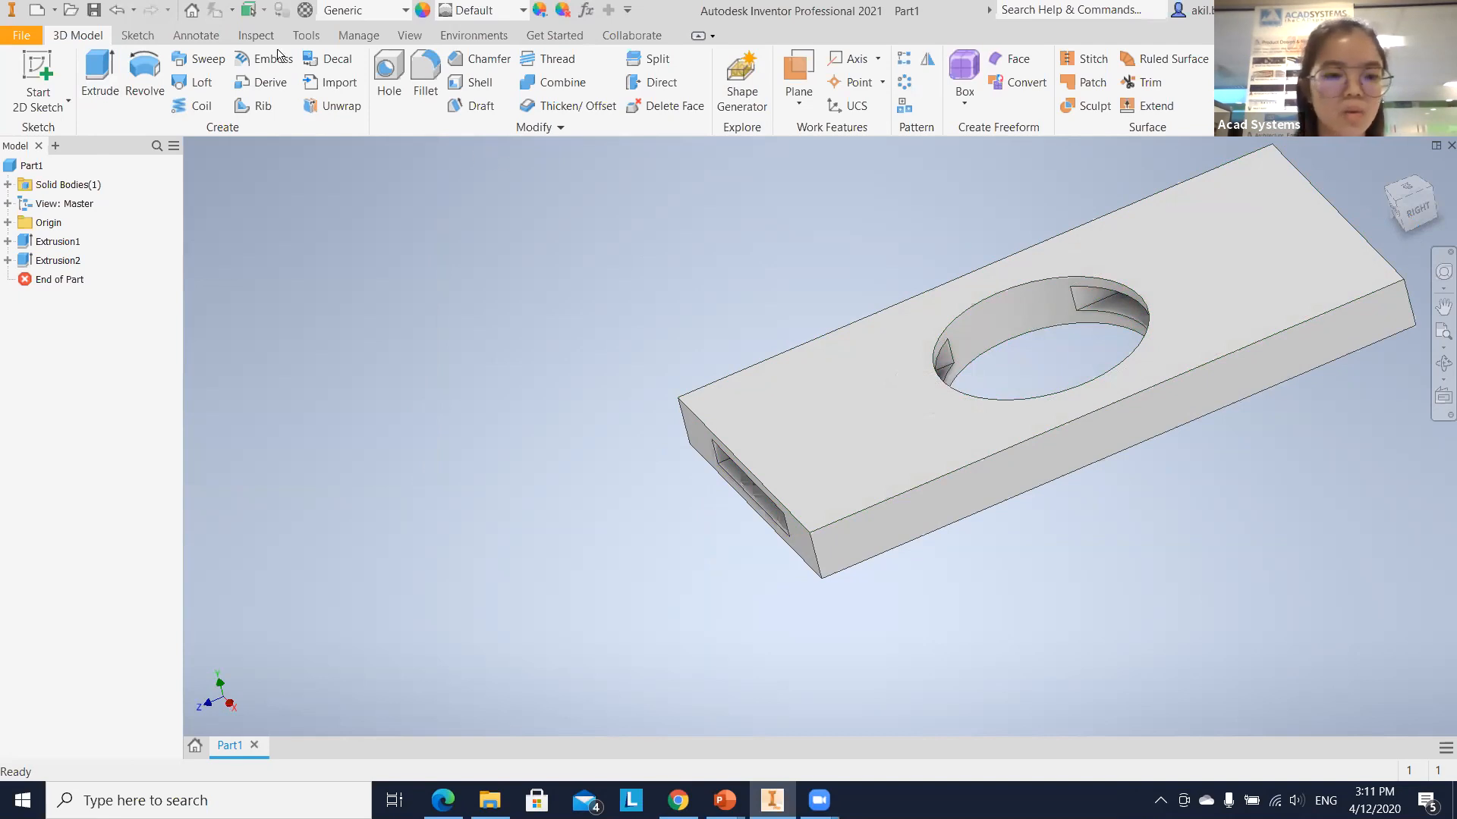
click(94, 11)
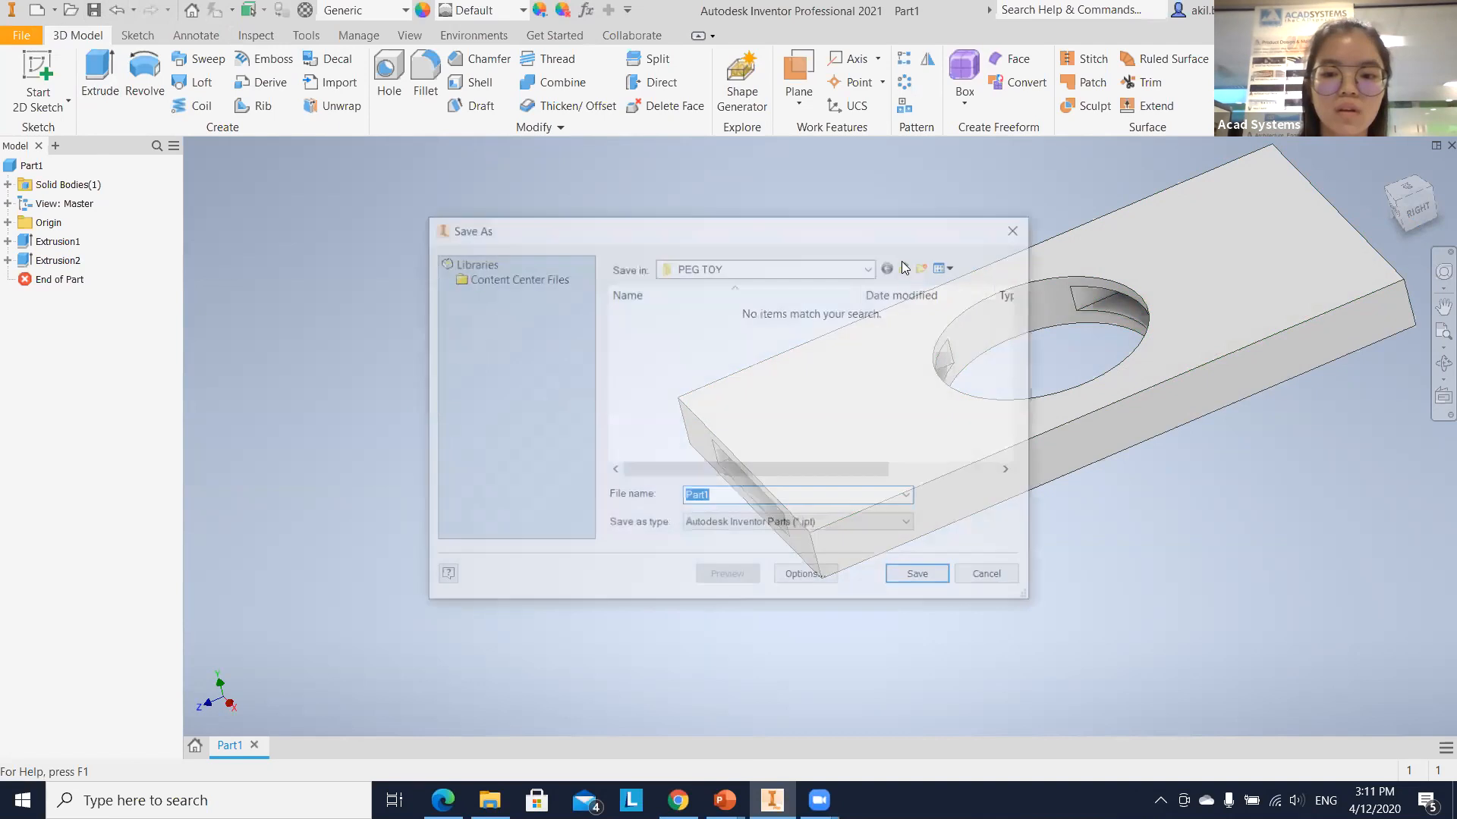
click(892, 268)
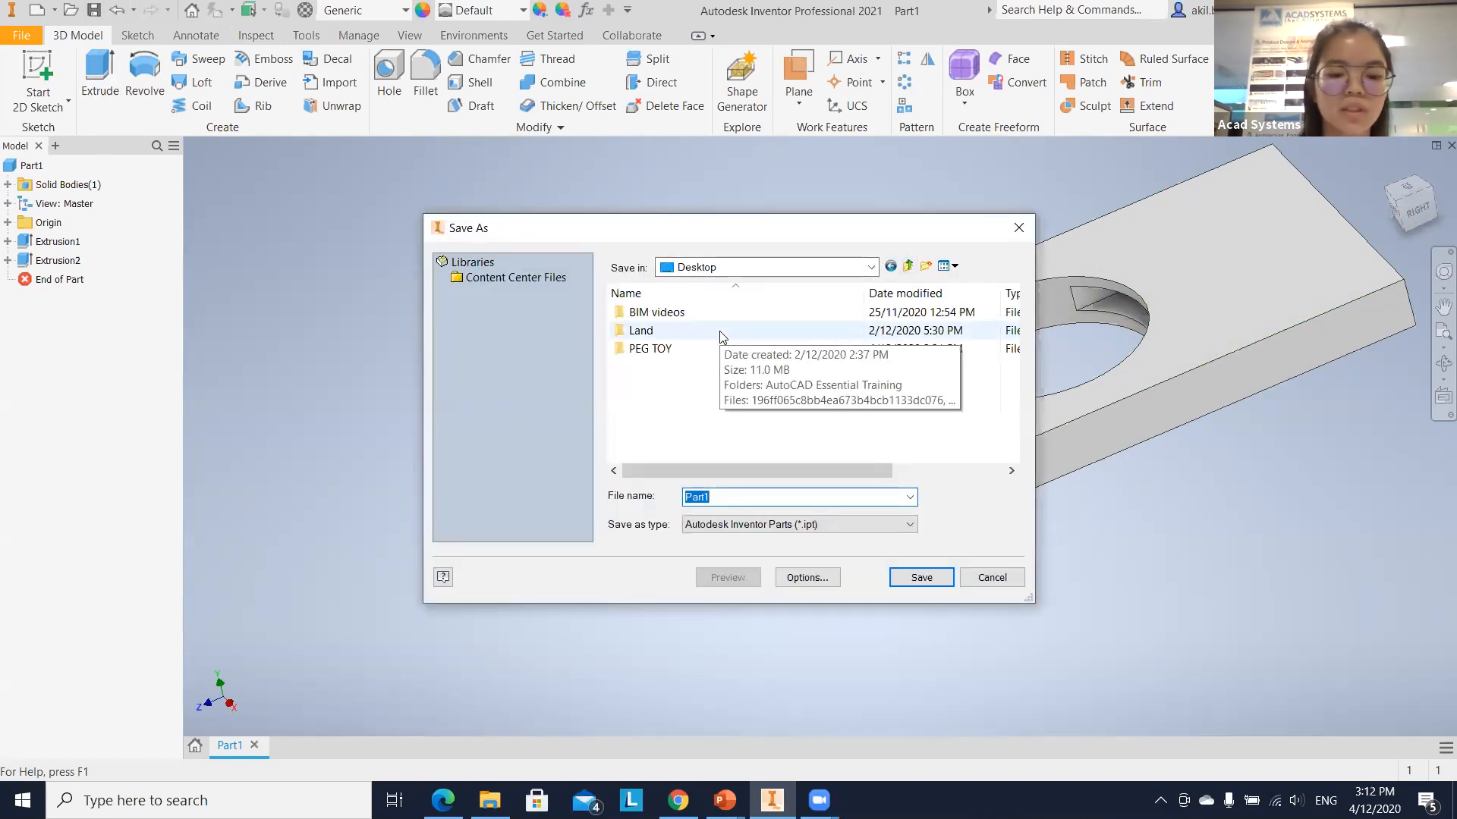
double_click(649, 349)
click(754, 496)
double_click(754, 496)
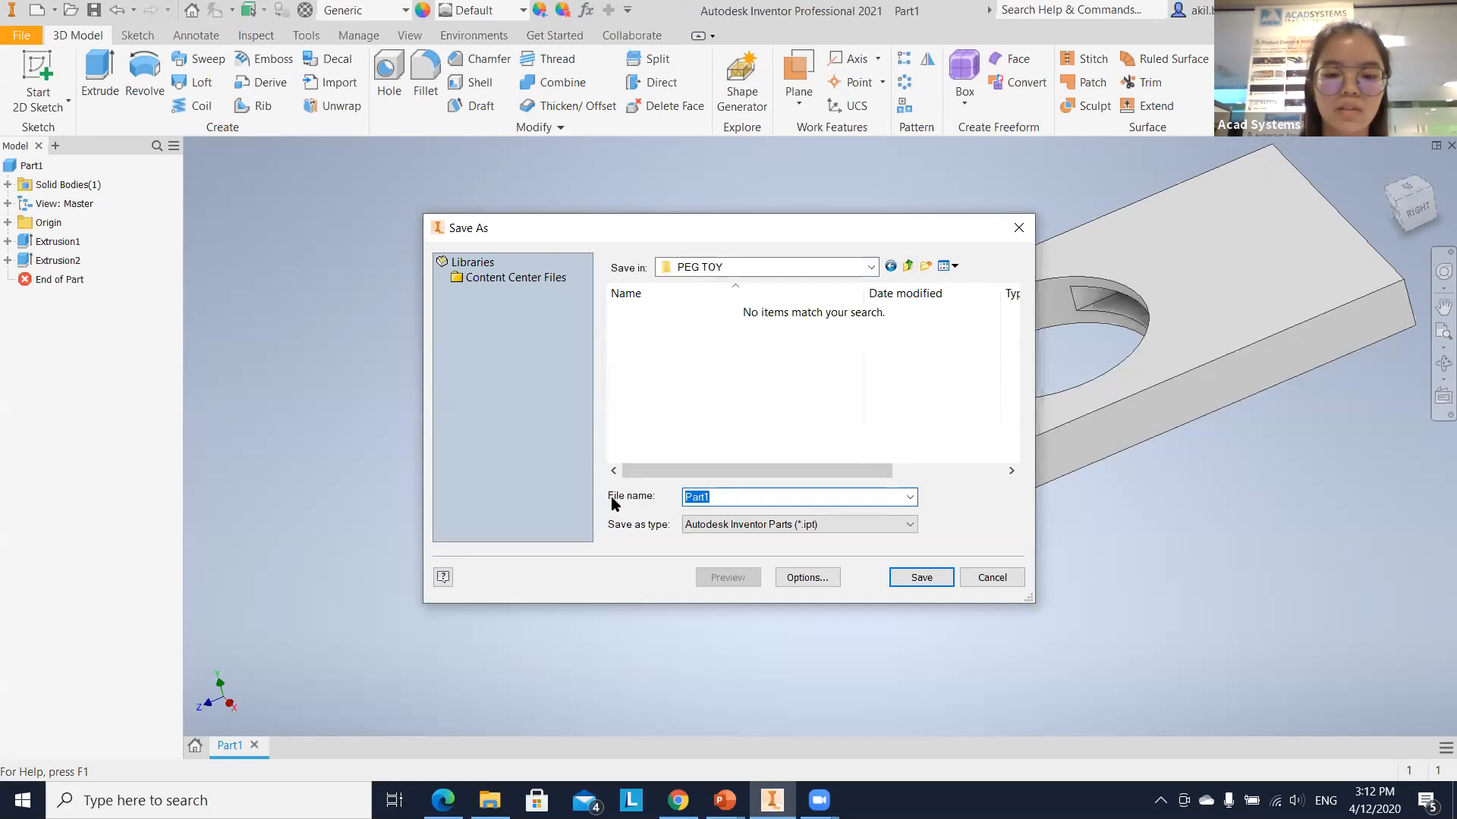
text(pegtoy)
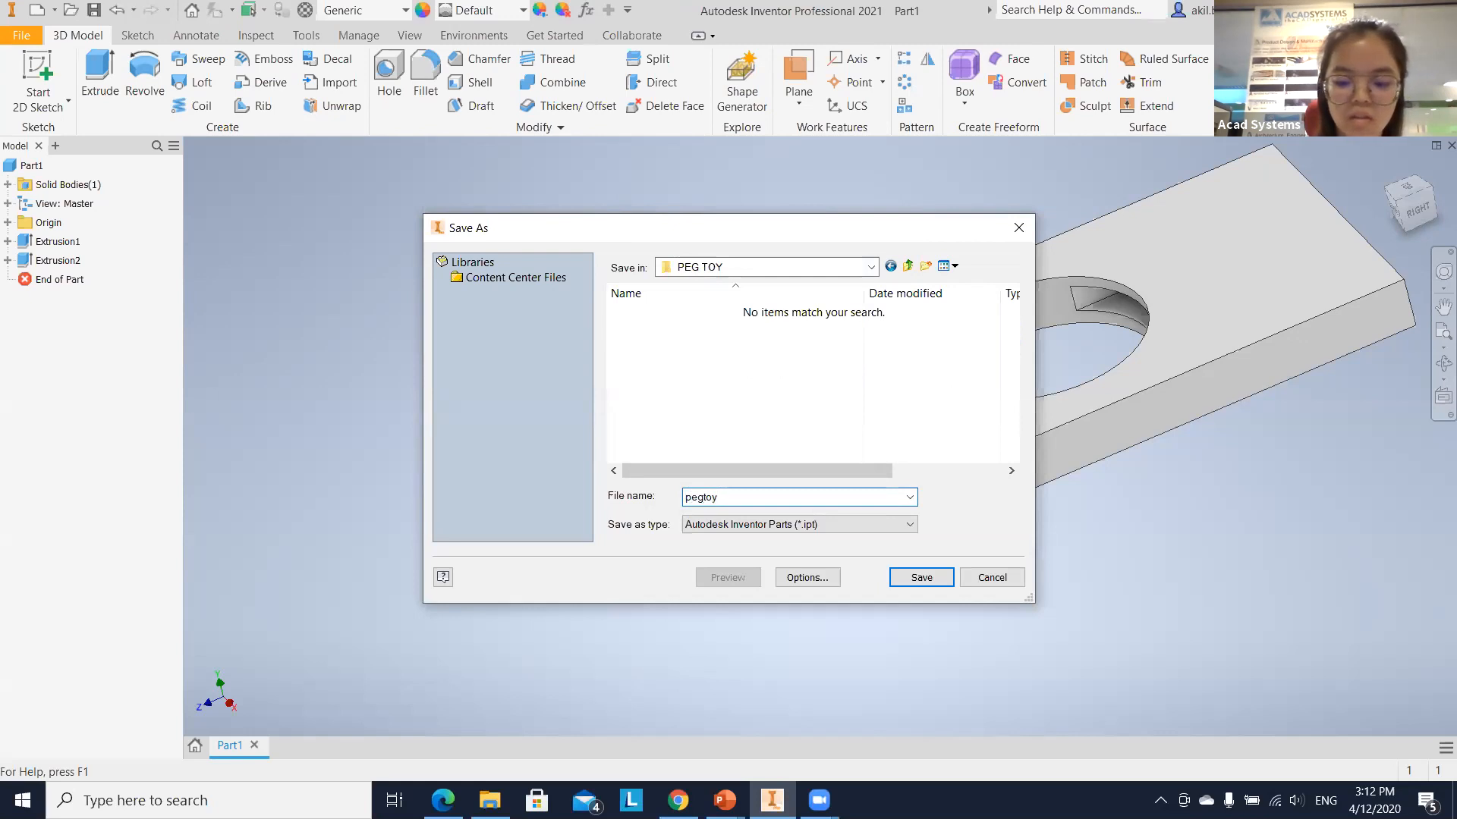
text(_ti)
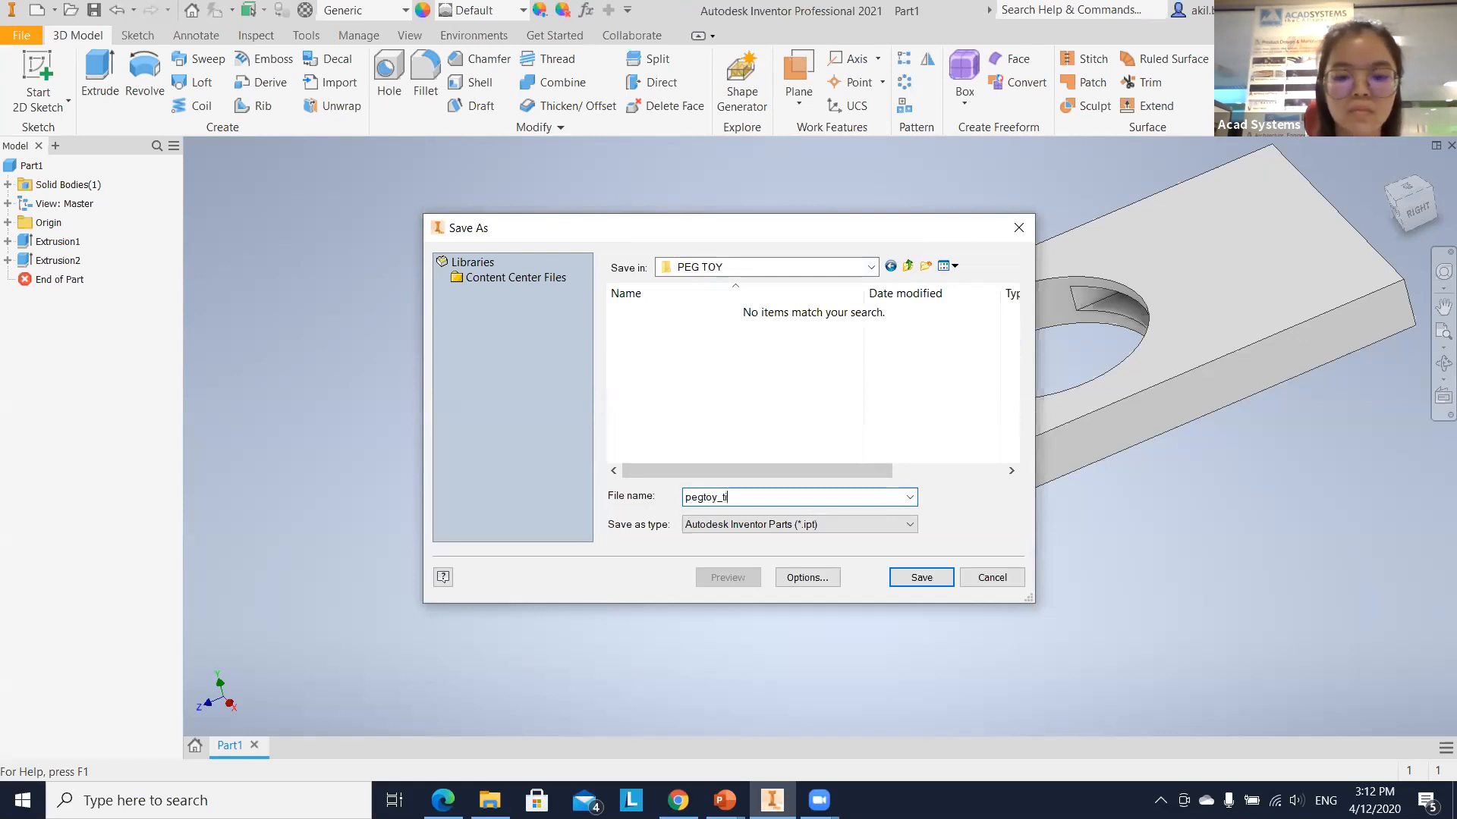
key(BackSpace)
text(op)
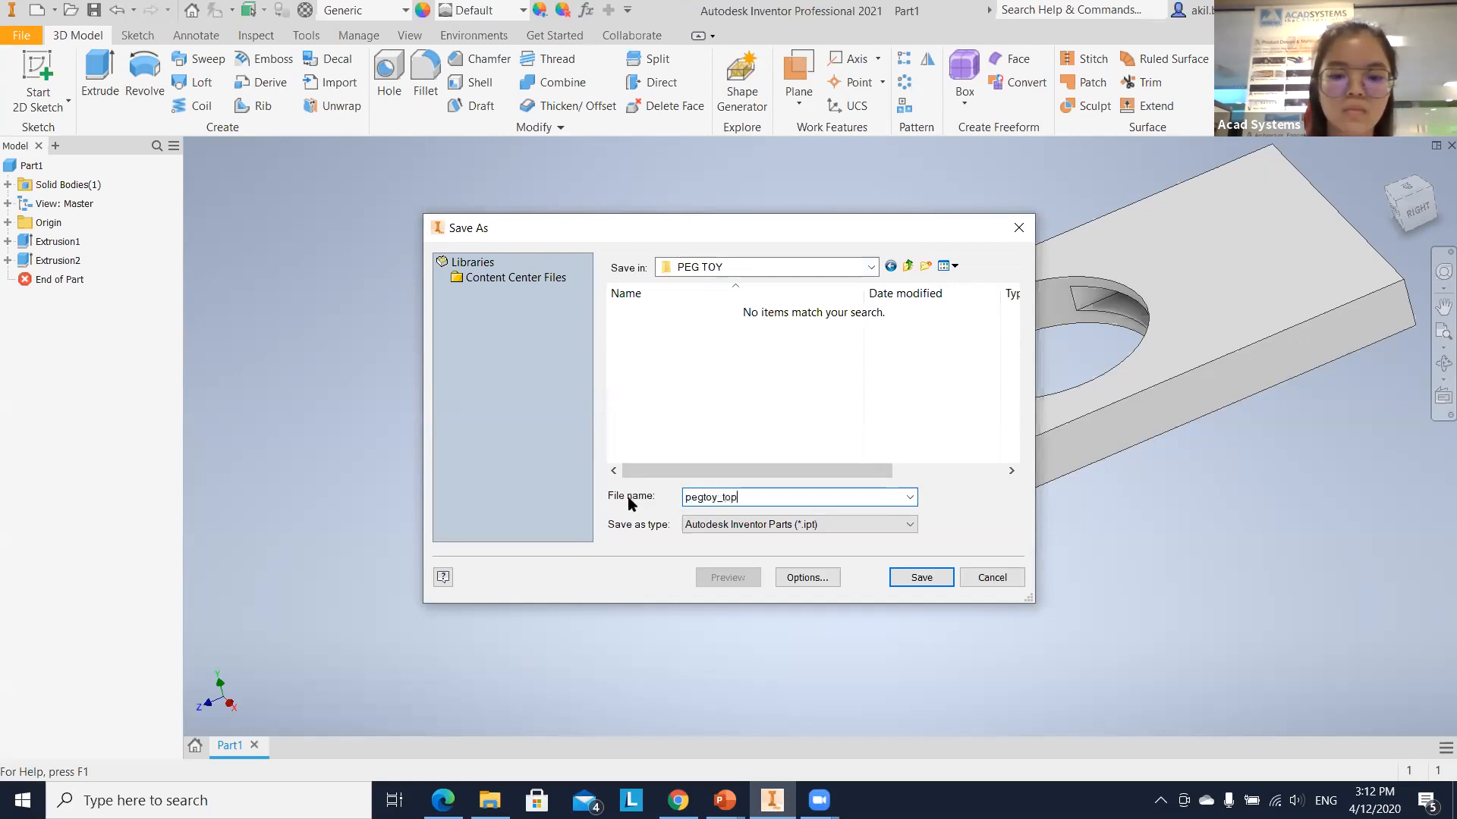
click(919, 579)
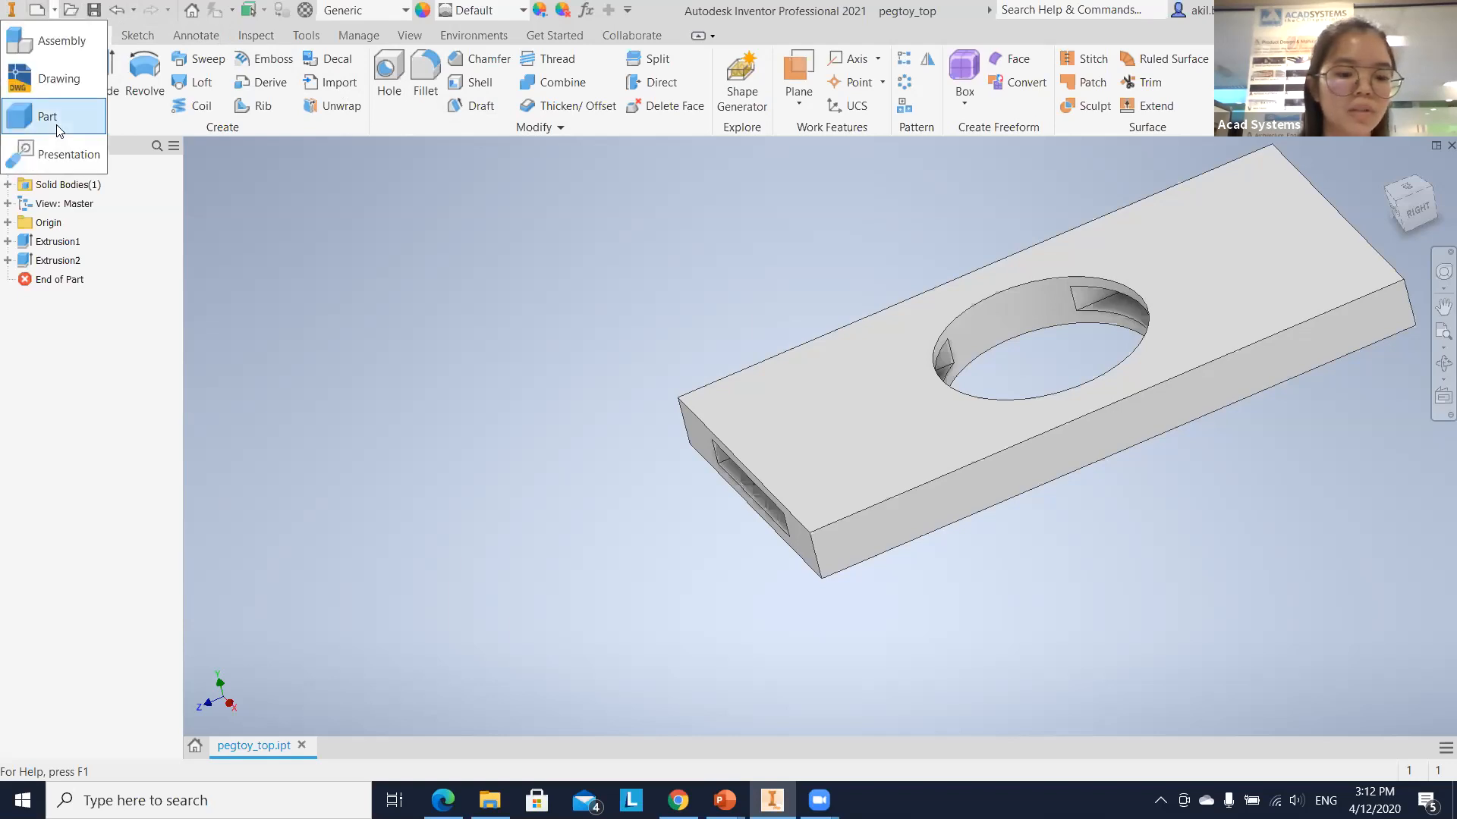
Create a new part and sketch a 2 in diameter circle centred on the origin of the horizontal XZ plane.
click(58, 127)
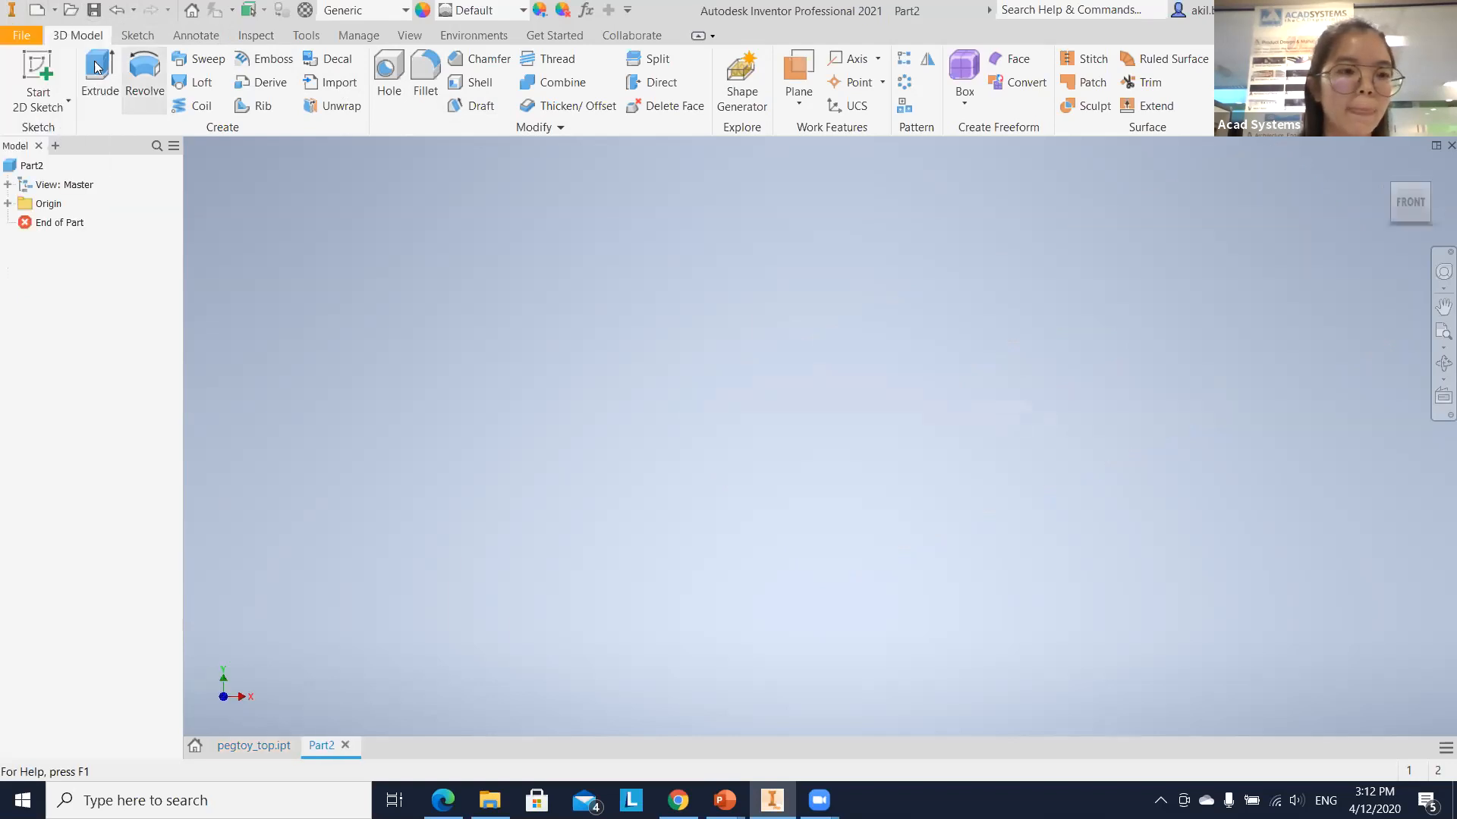
click(44, 63)
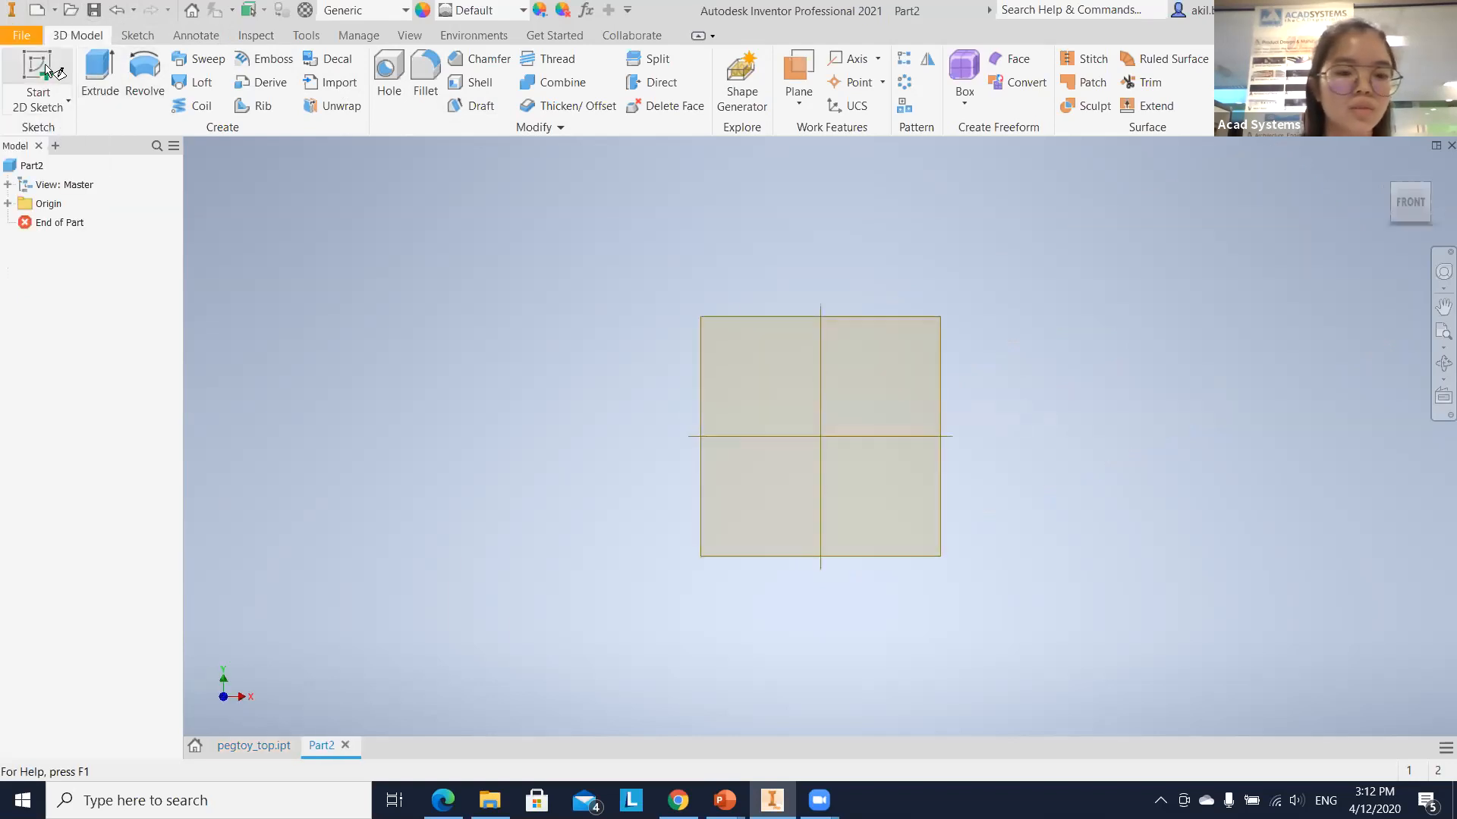
click(624, 422)
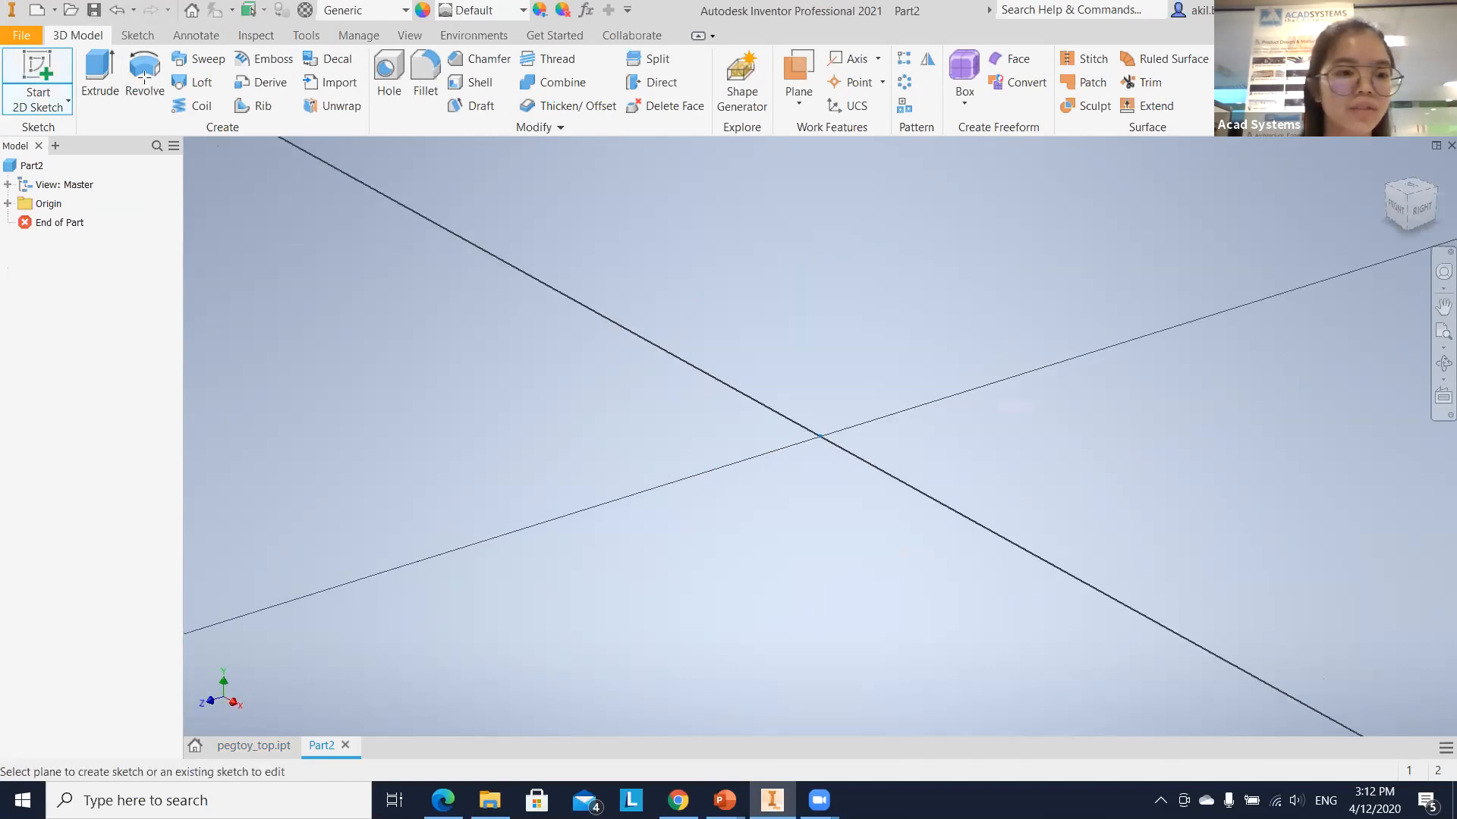
key(c)
click(820, 435)
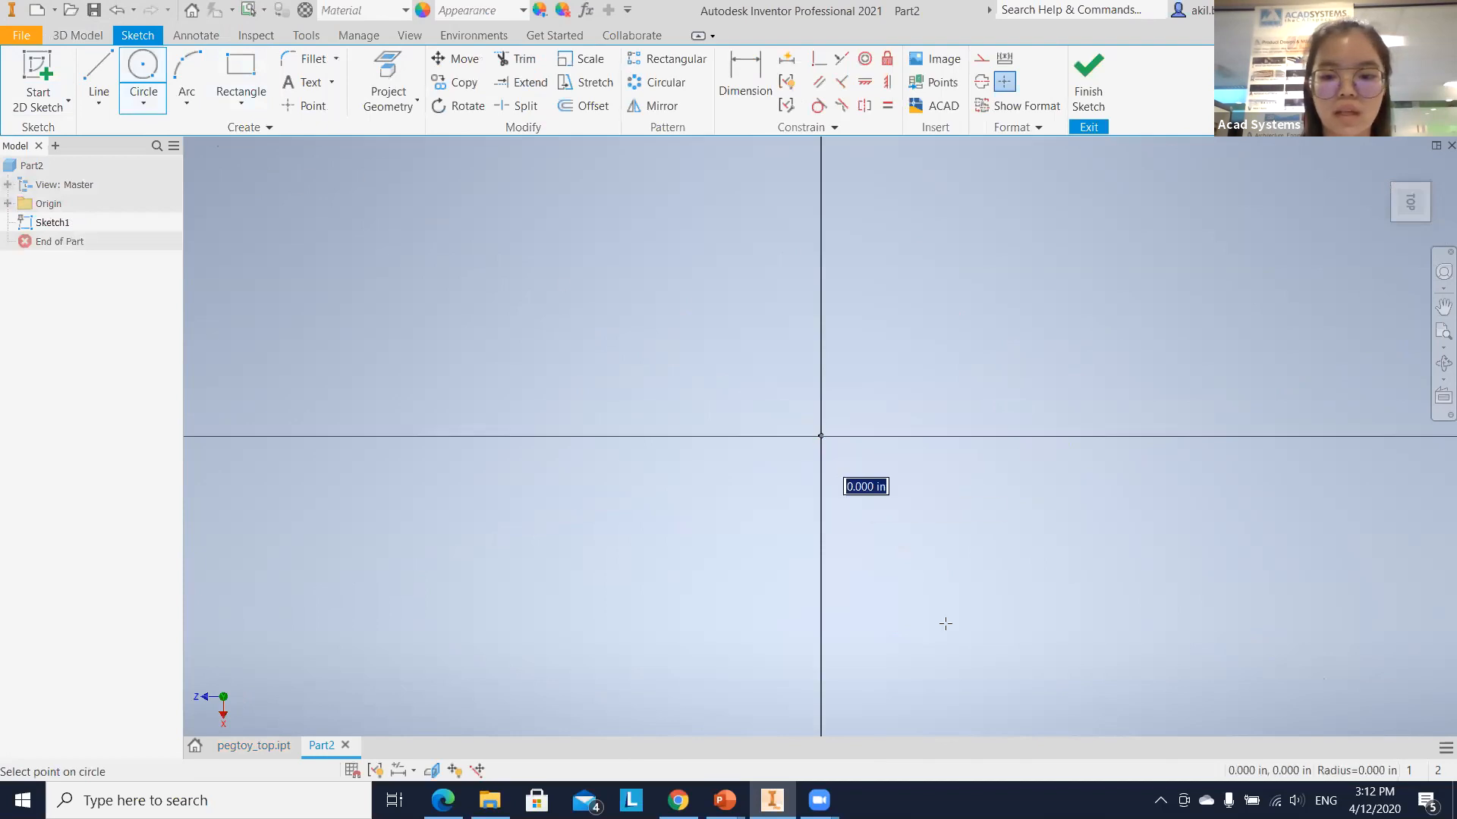
text(2)
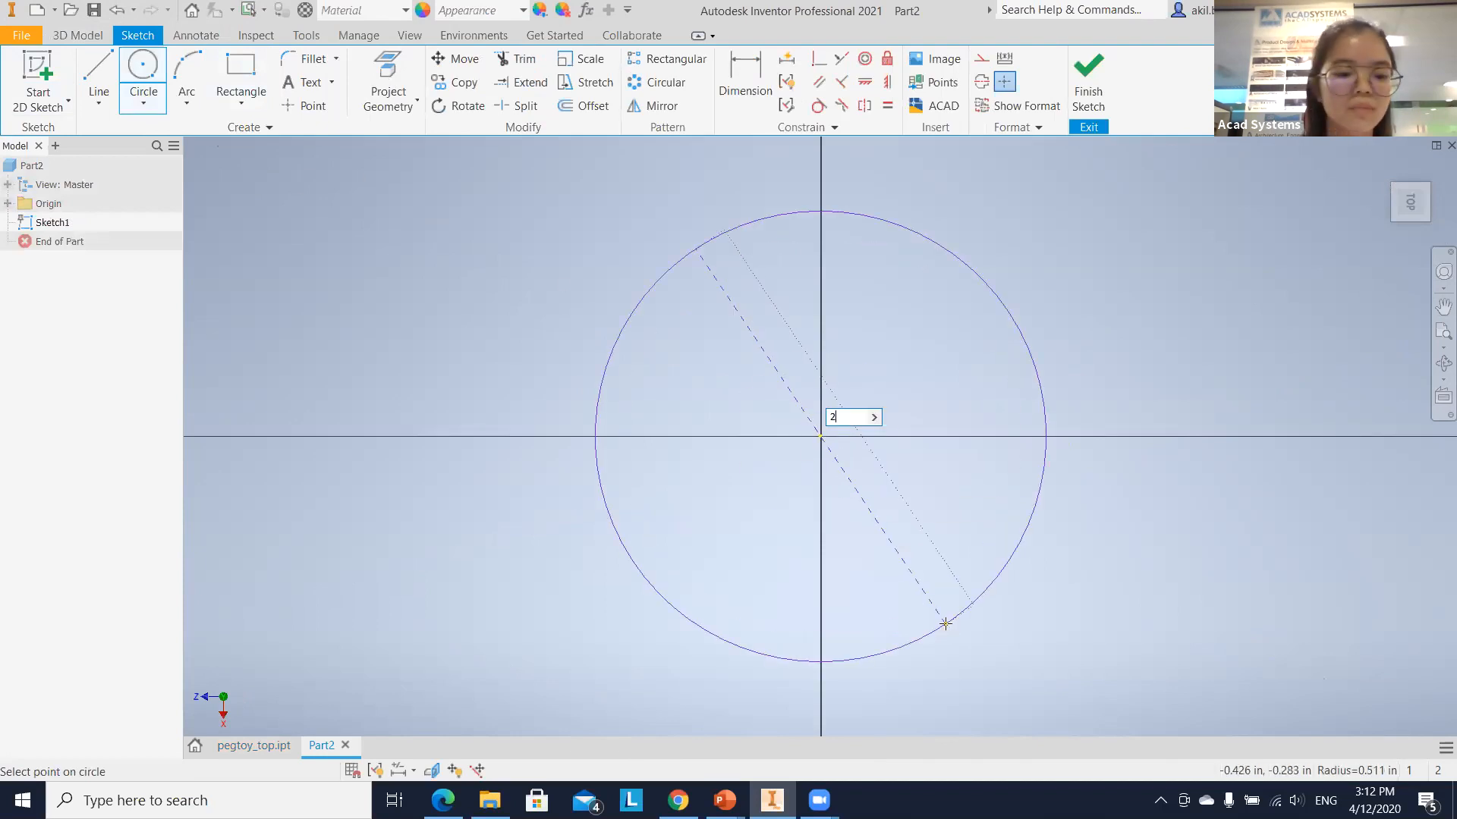
key(Return)
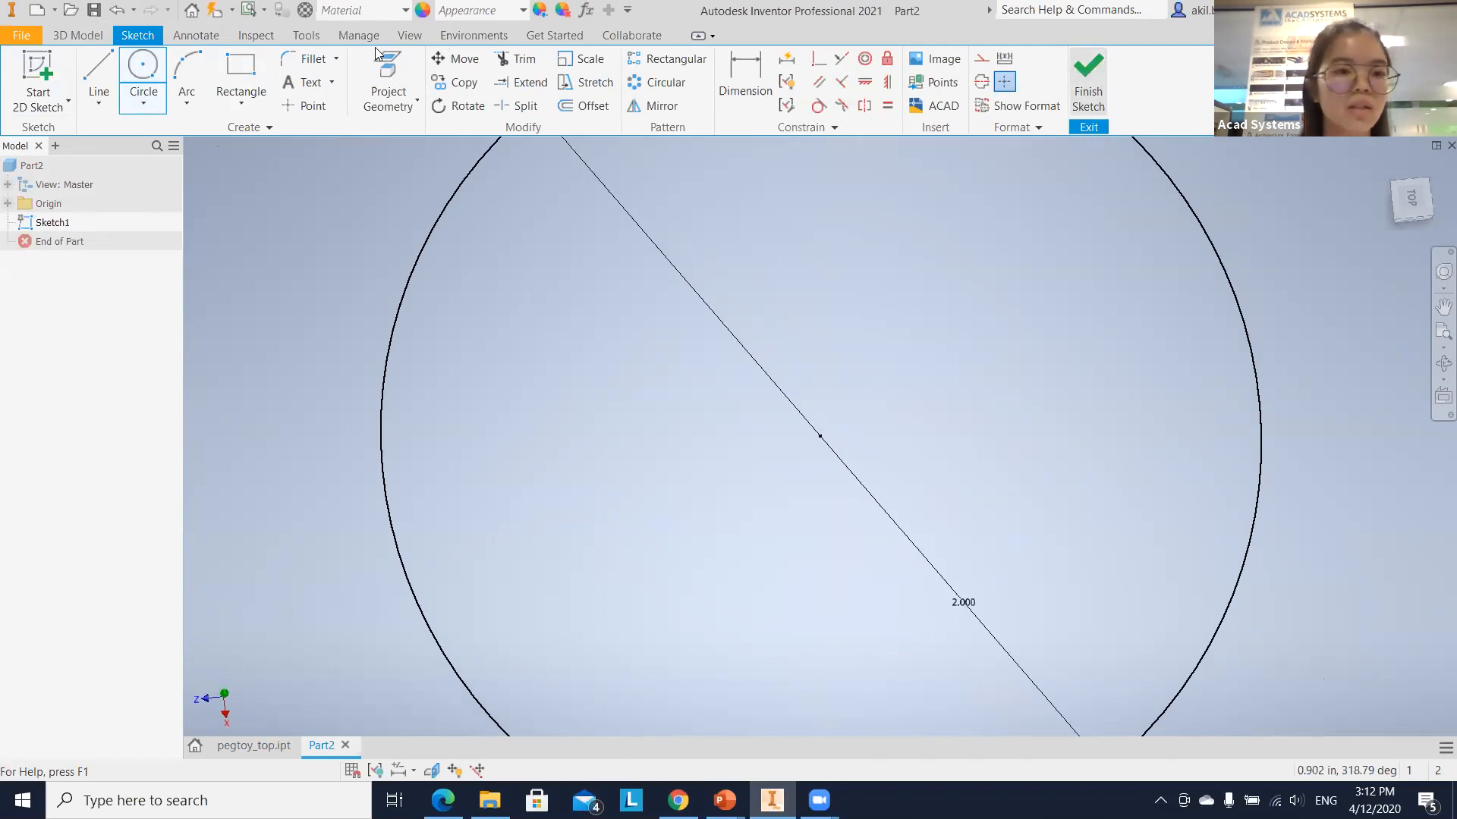
Extrude the 2 in circle upward into a tall solid cylinder for the peg.
click(112, 75)
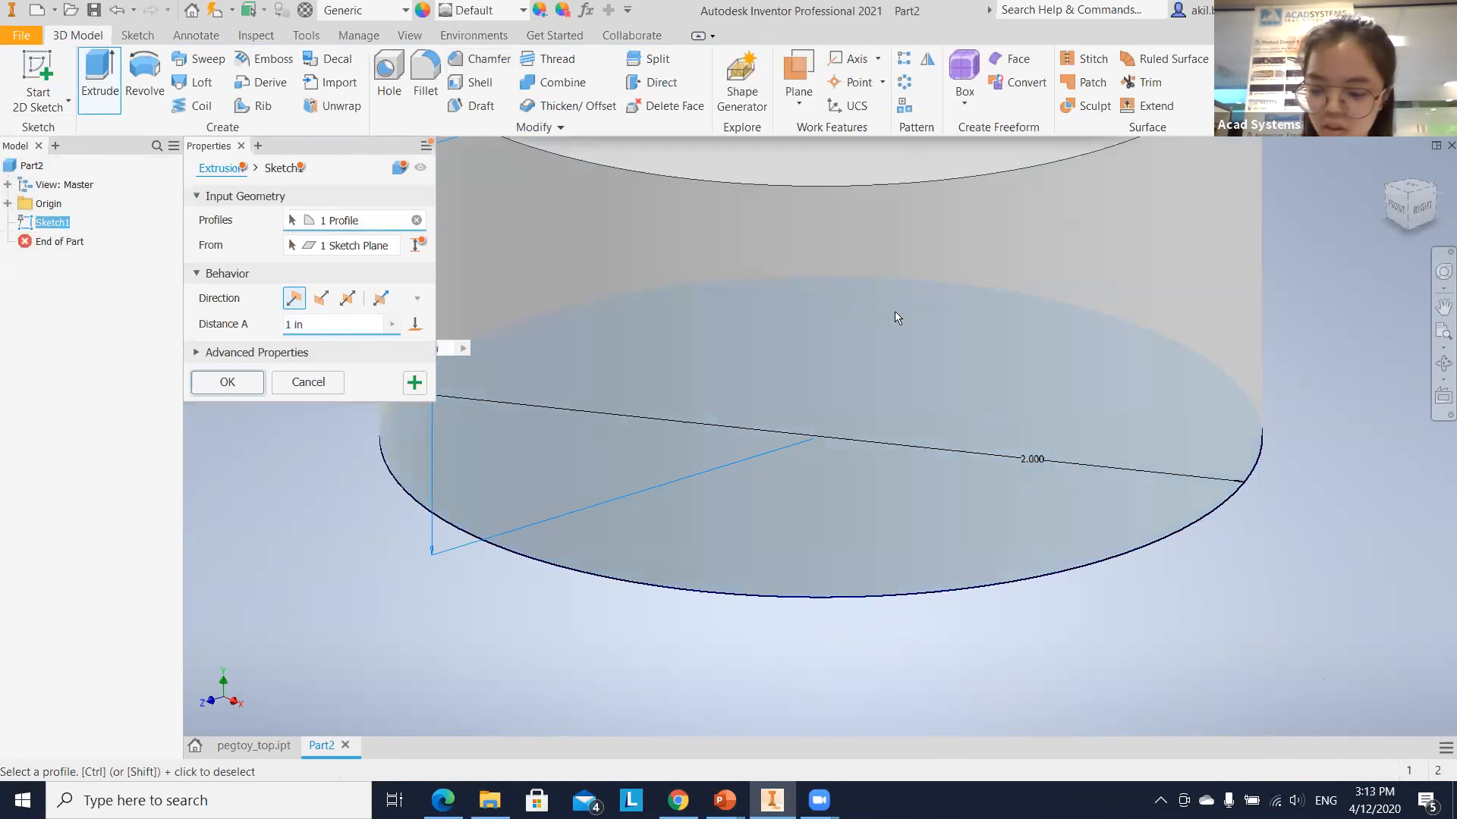
key(Return)
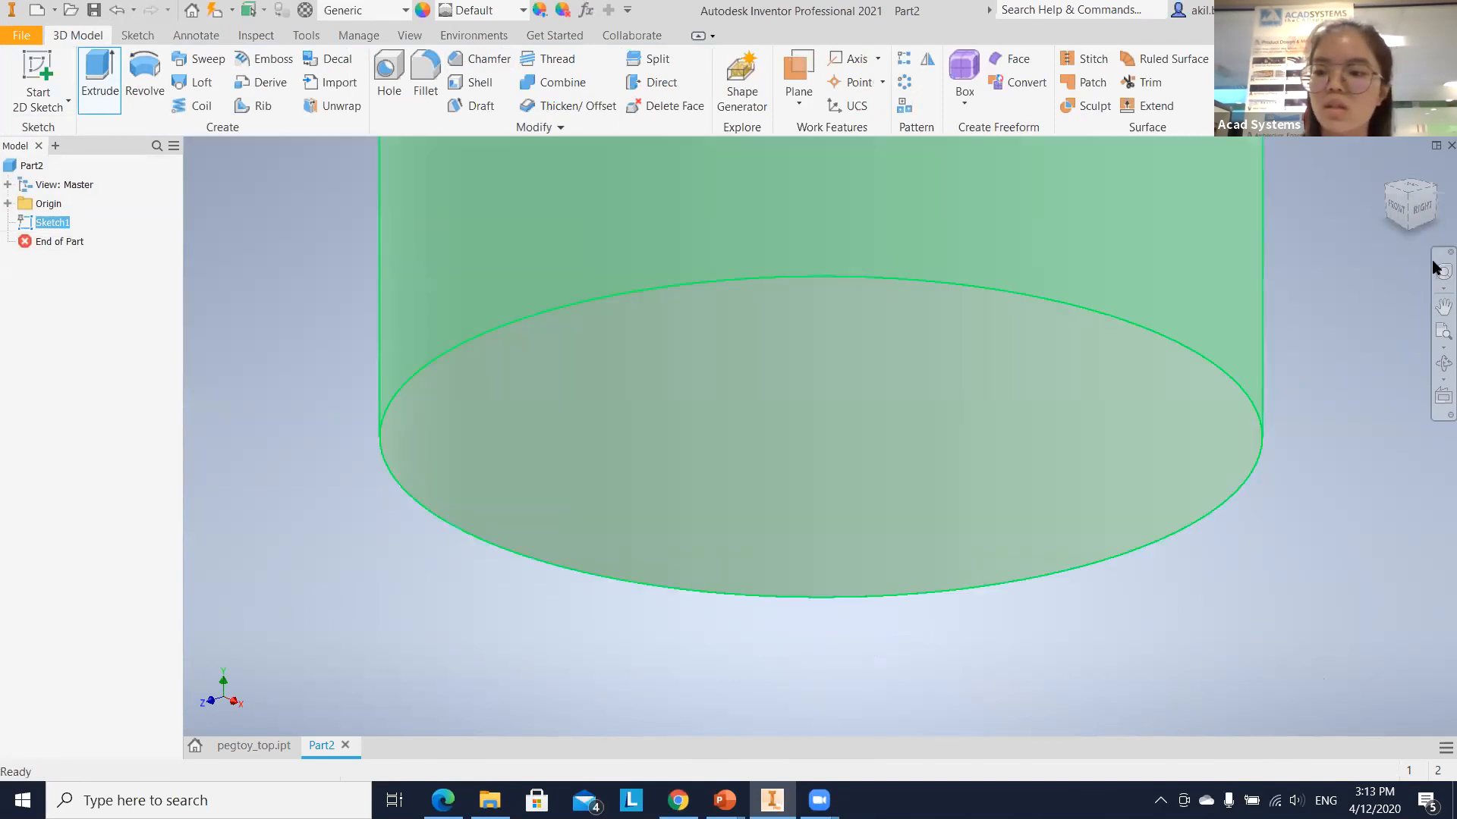
click(1442, 332)
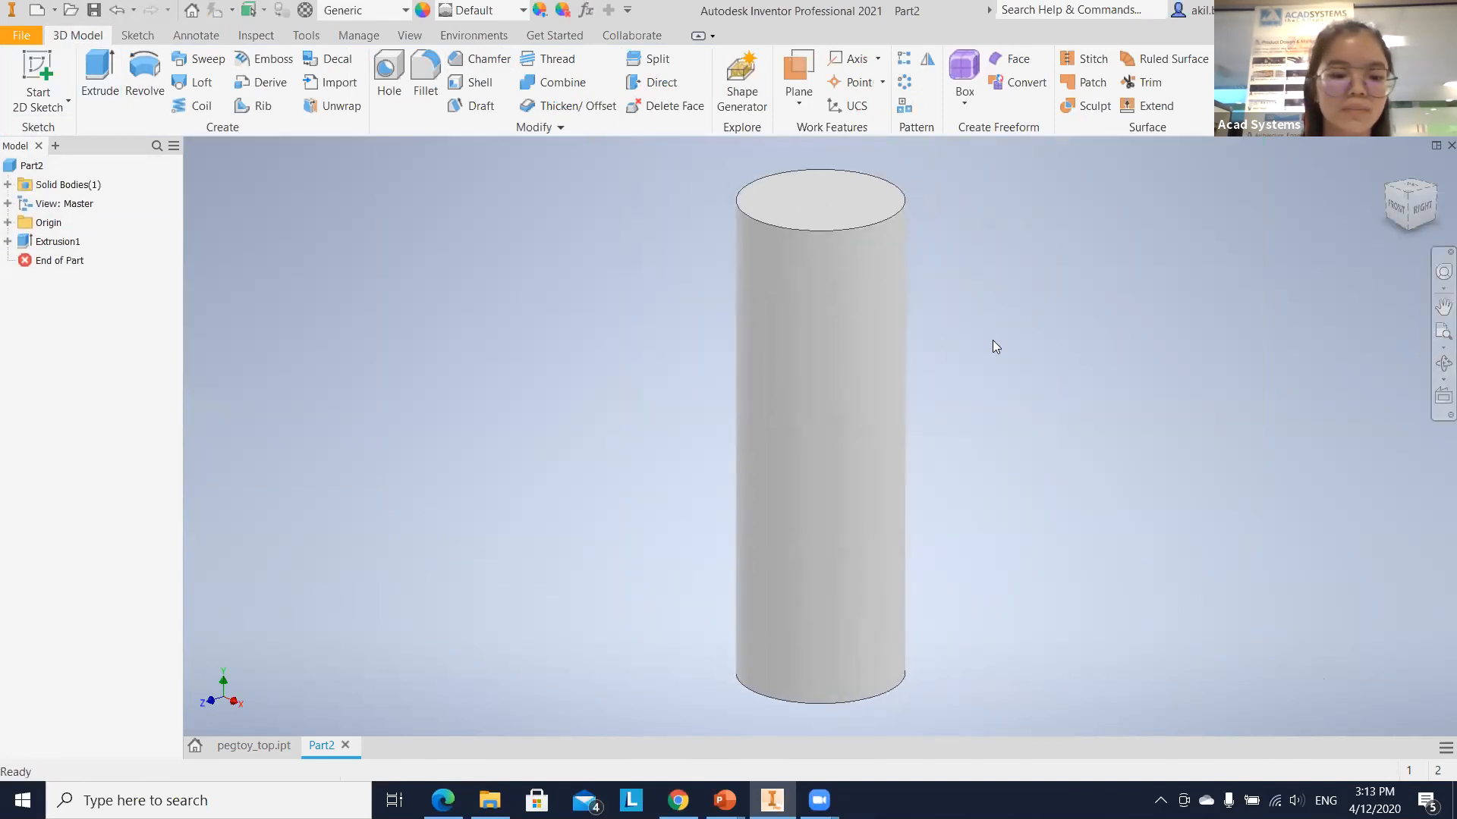
Save the cylinder part as pegtoy_peg in the PEG TOY folder.
click(94, 10)
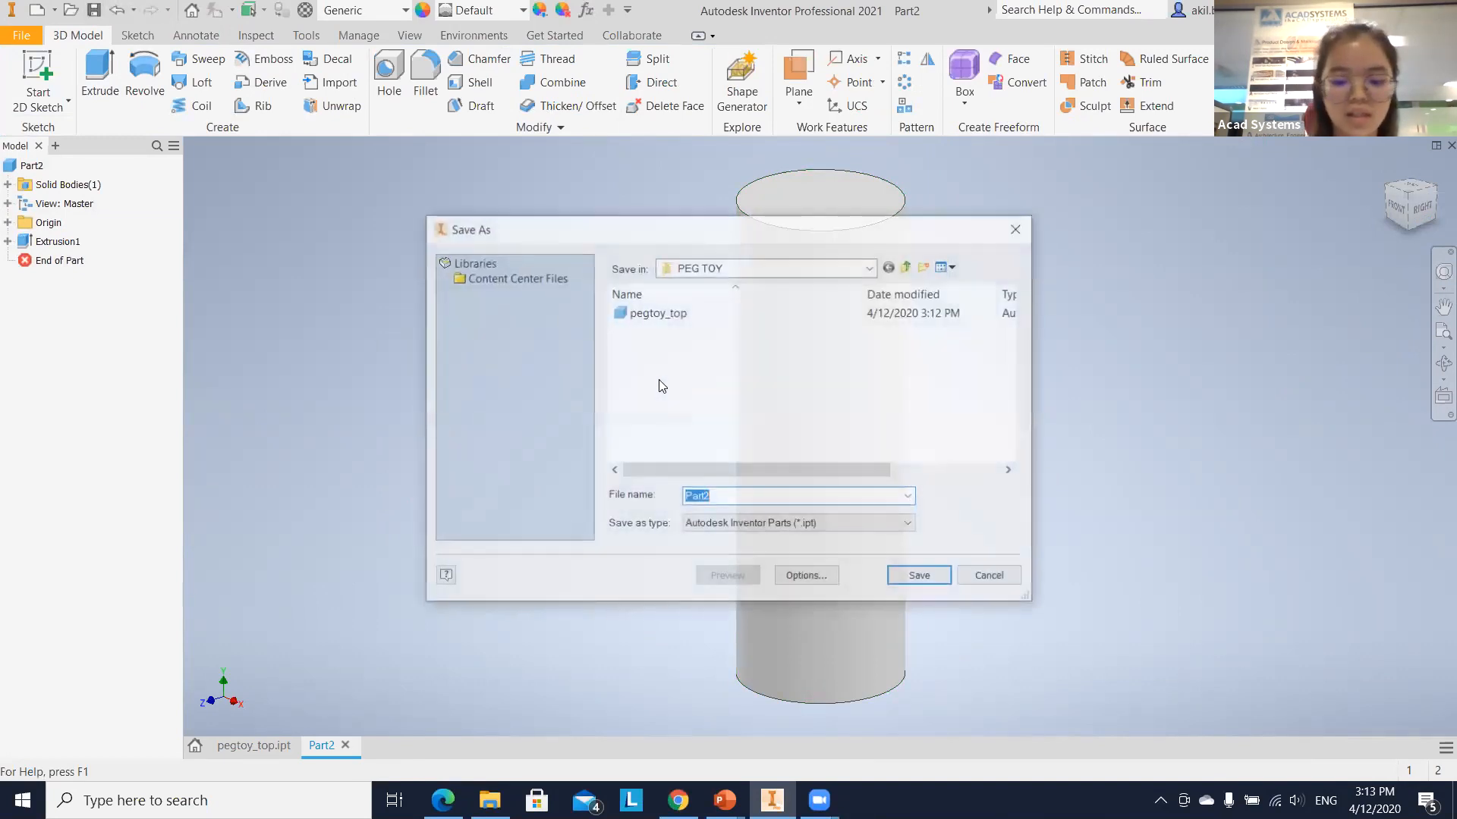
text(pegt)
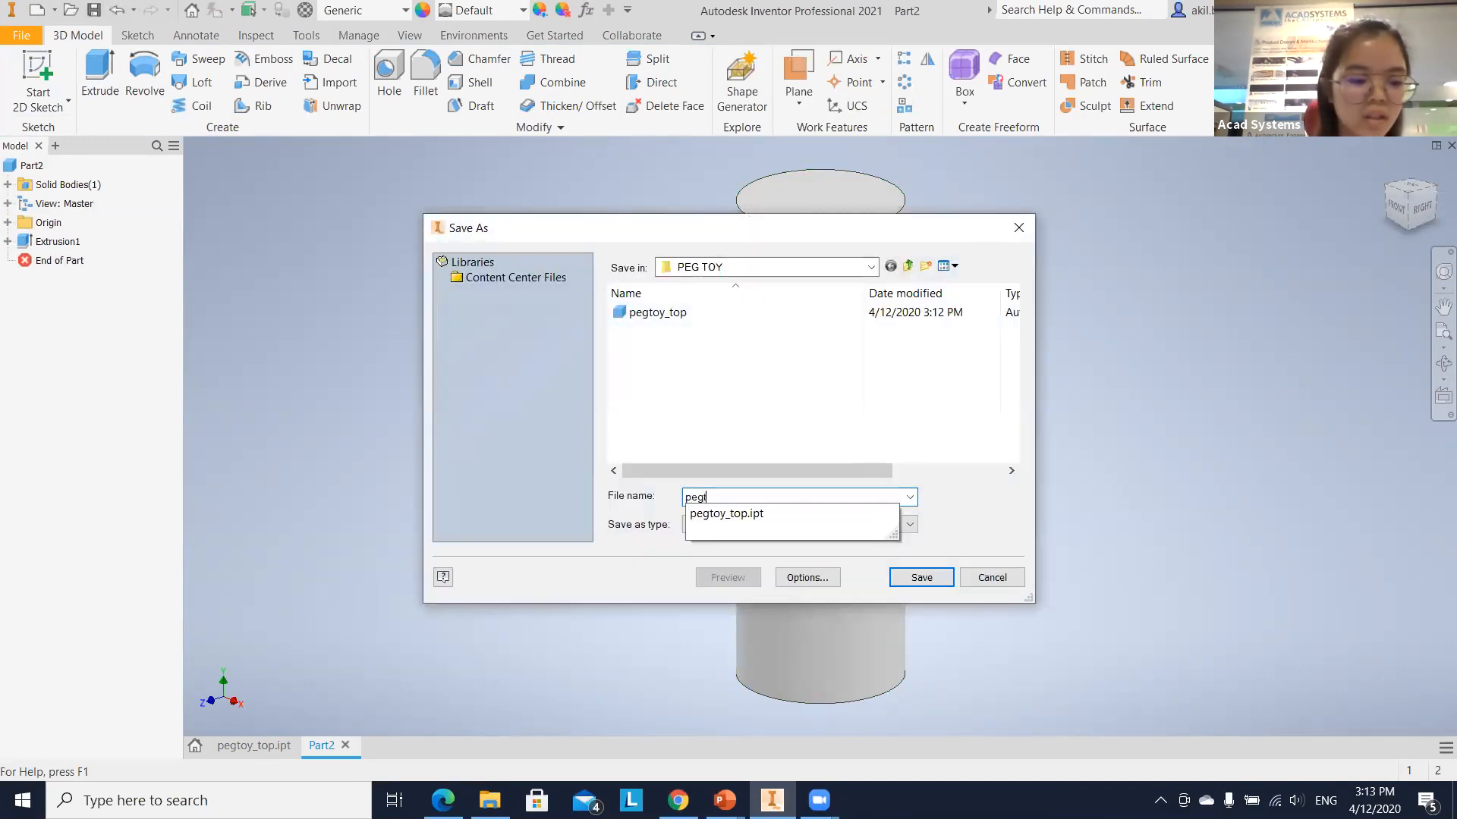
text(oy)
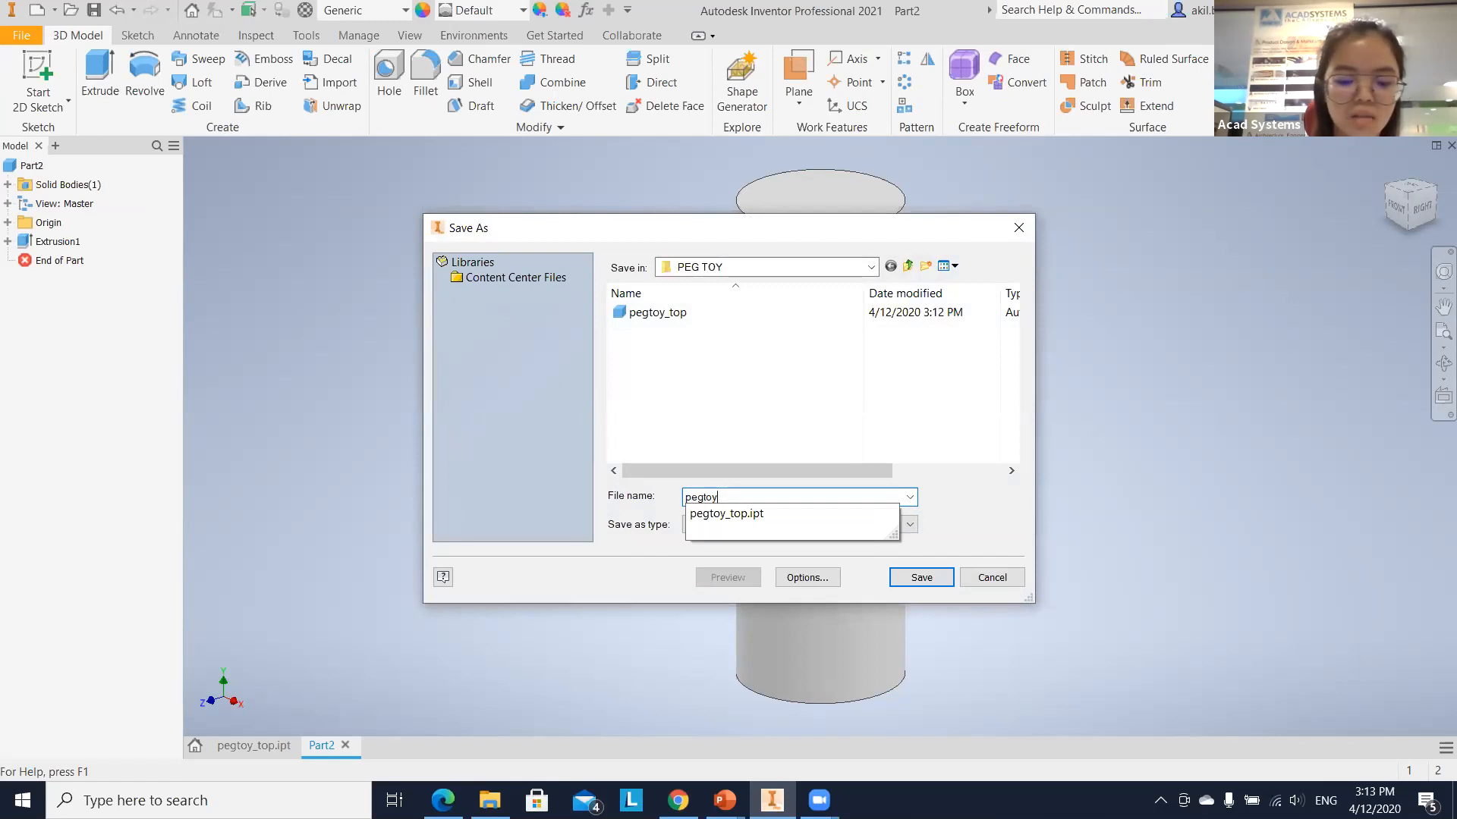
text(_peg)
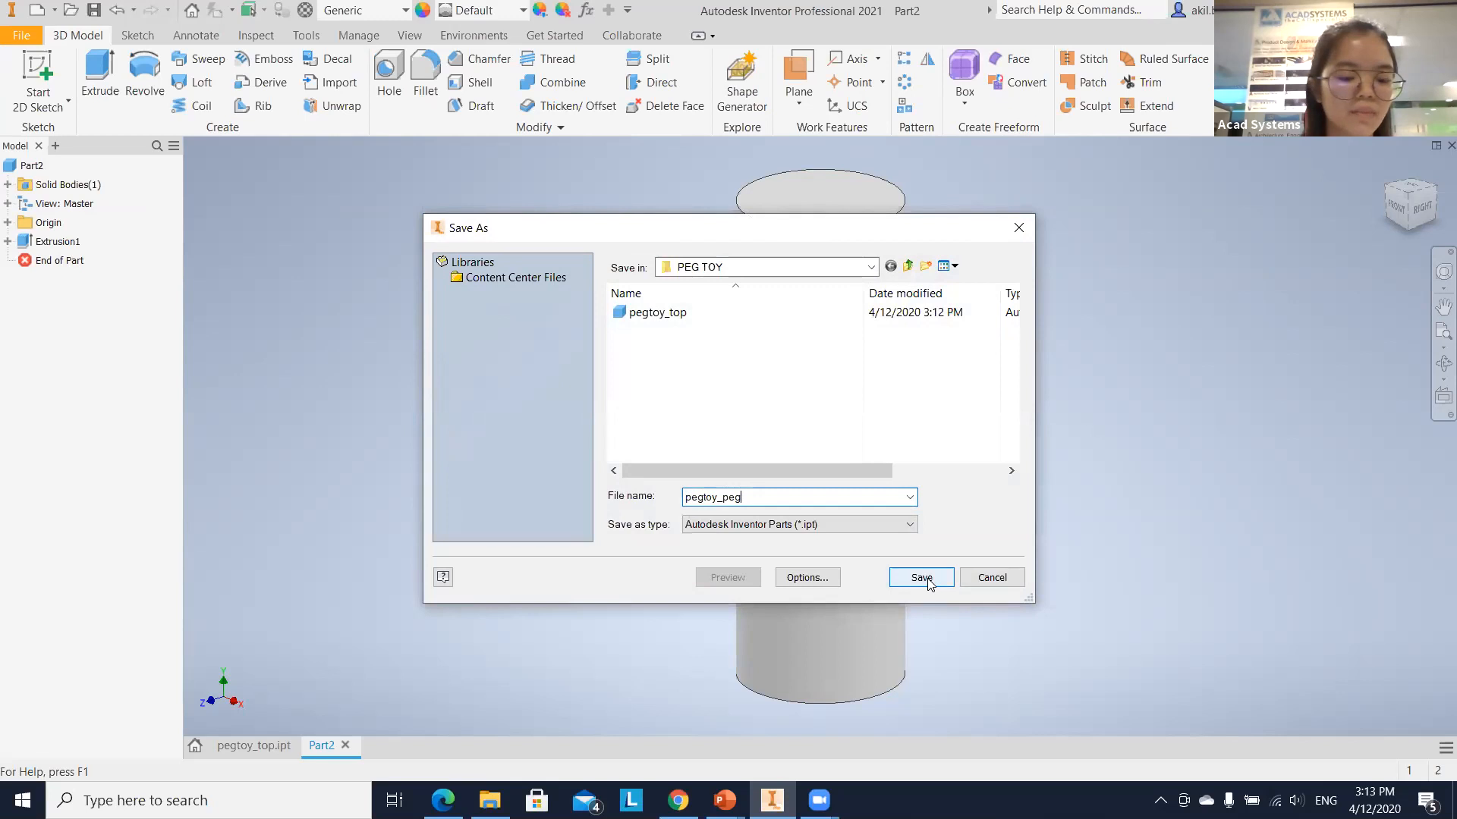
click(929, 582)
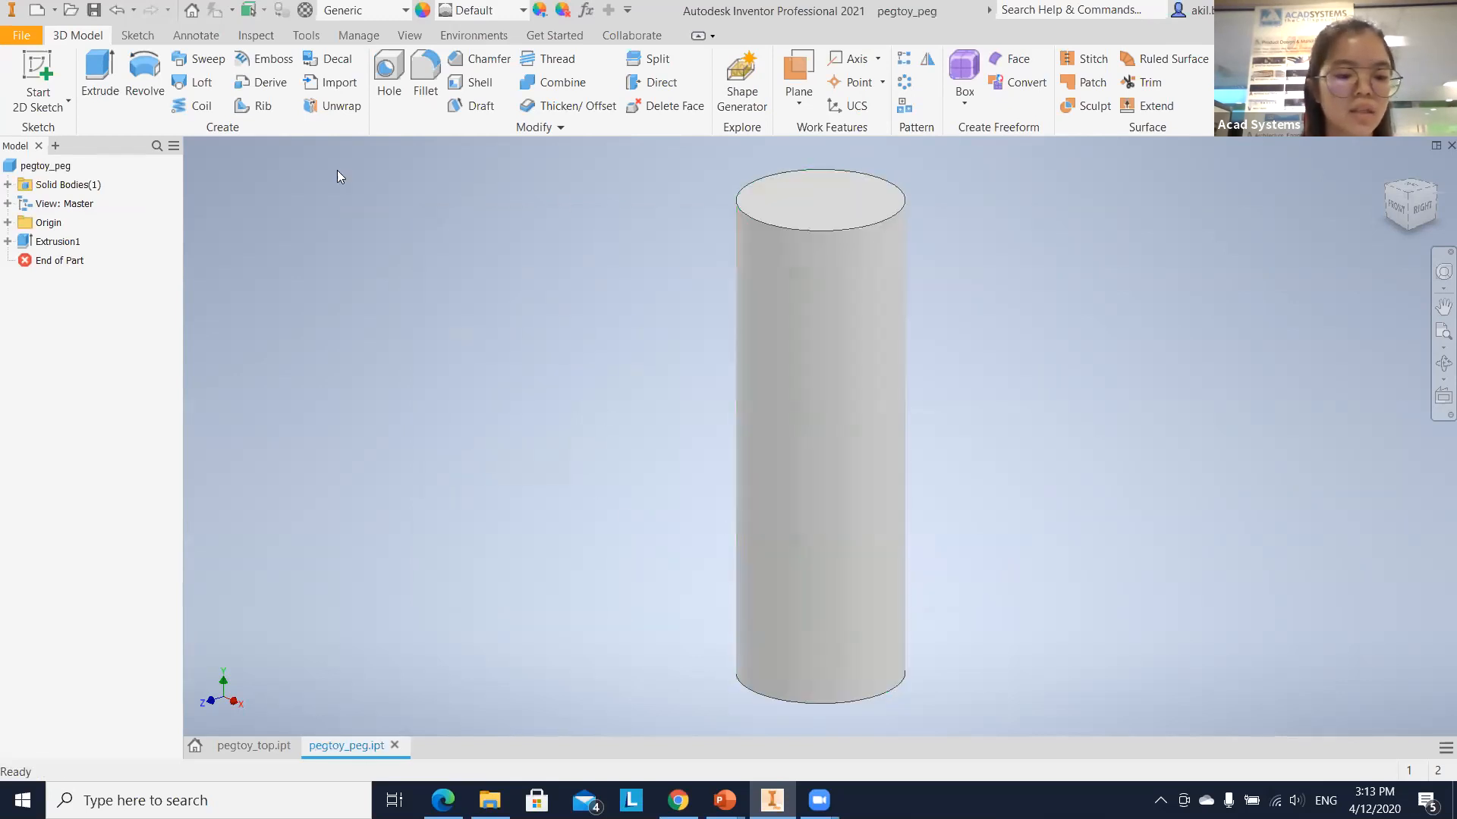
Create another new part and sketch a rectangle around the origin on the horizontal XZ plane.
click(54, 10)
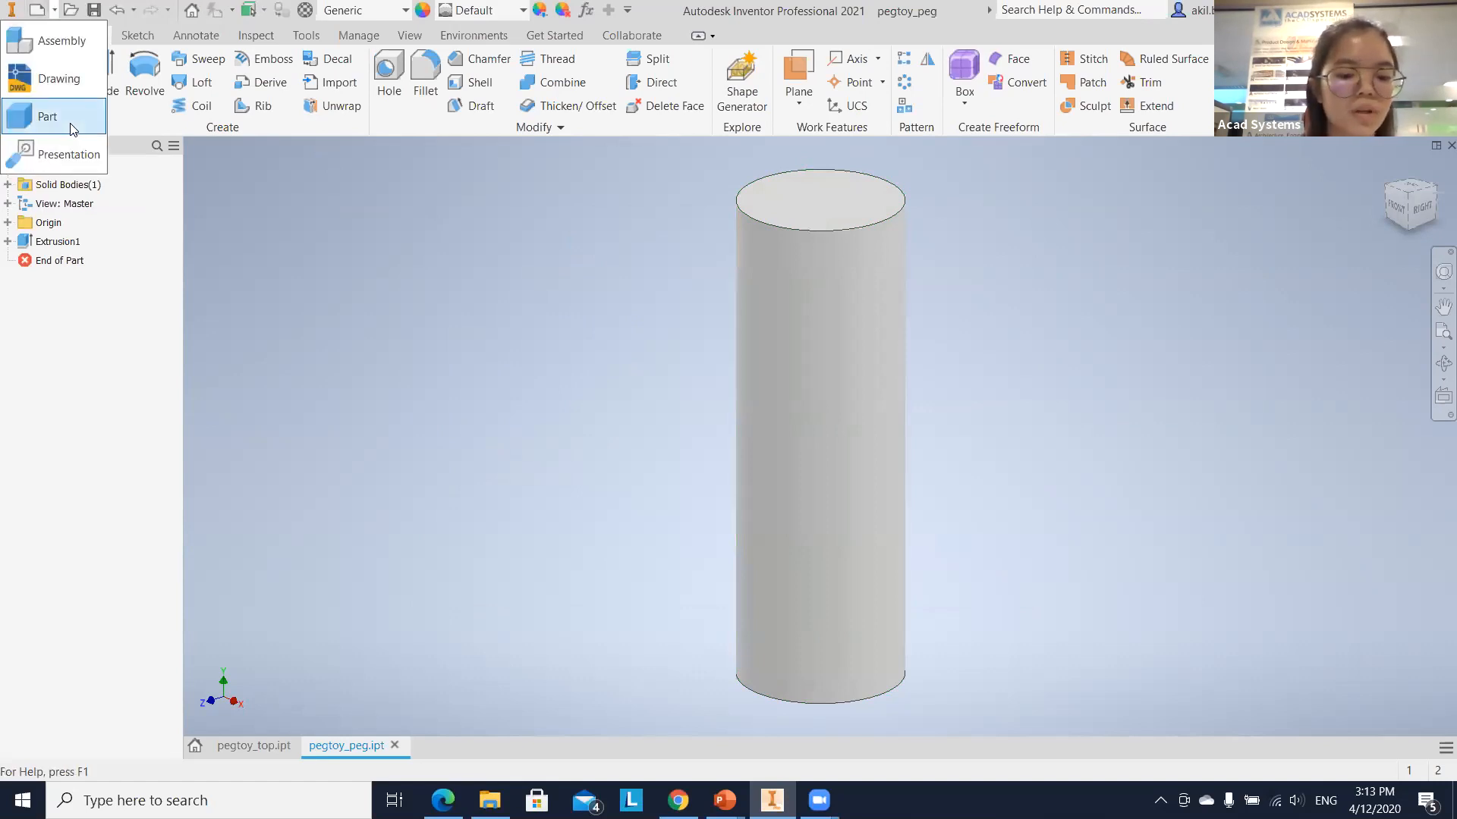
click(70, 123)
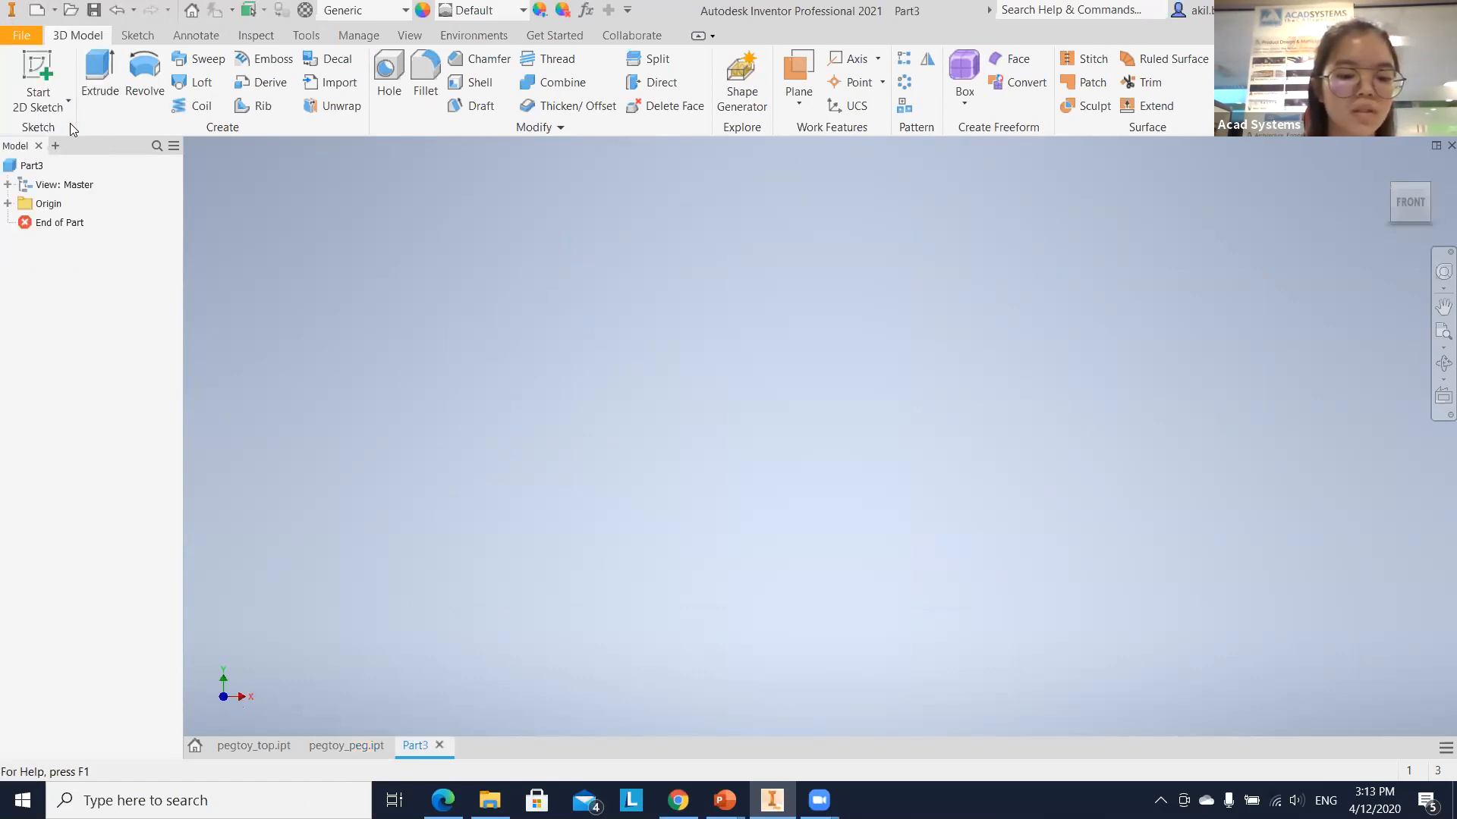
click(39, 67)
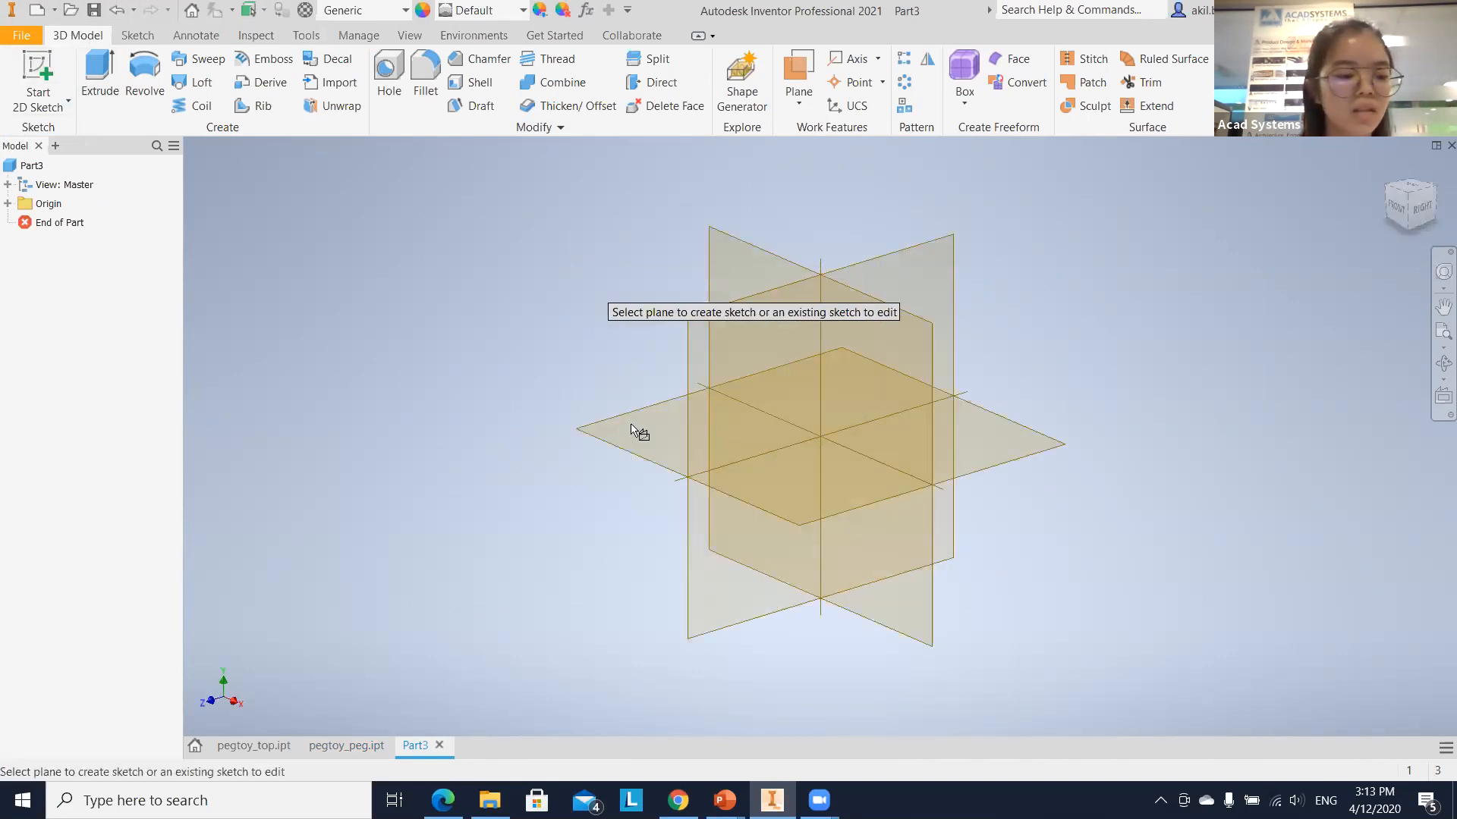
click(630, 428)
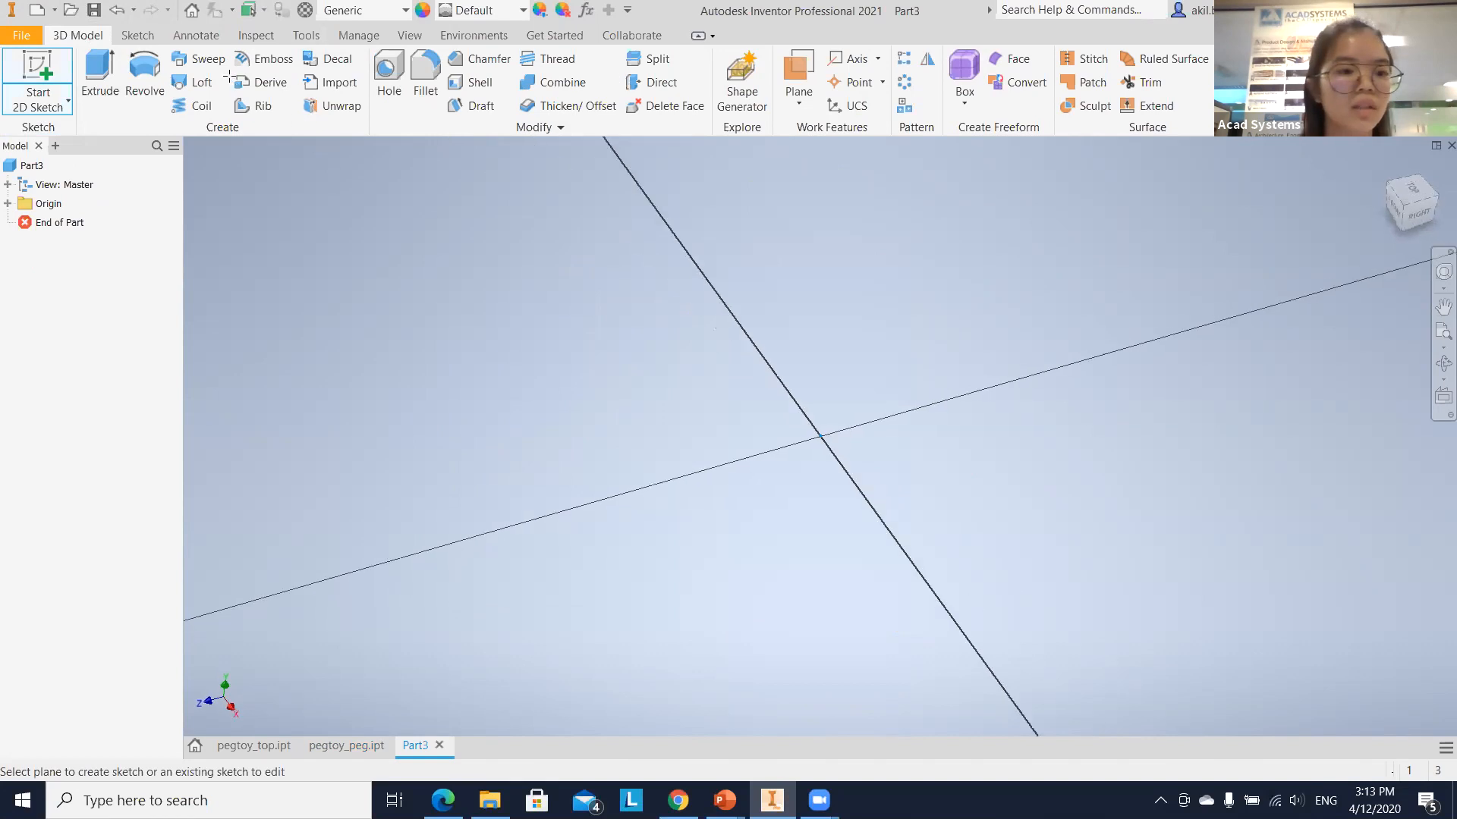
click(1259, 635)
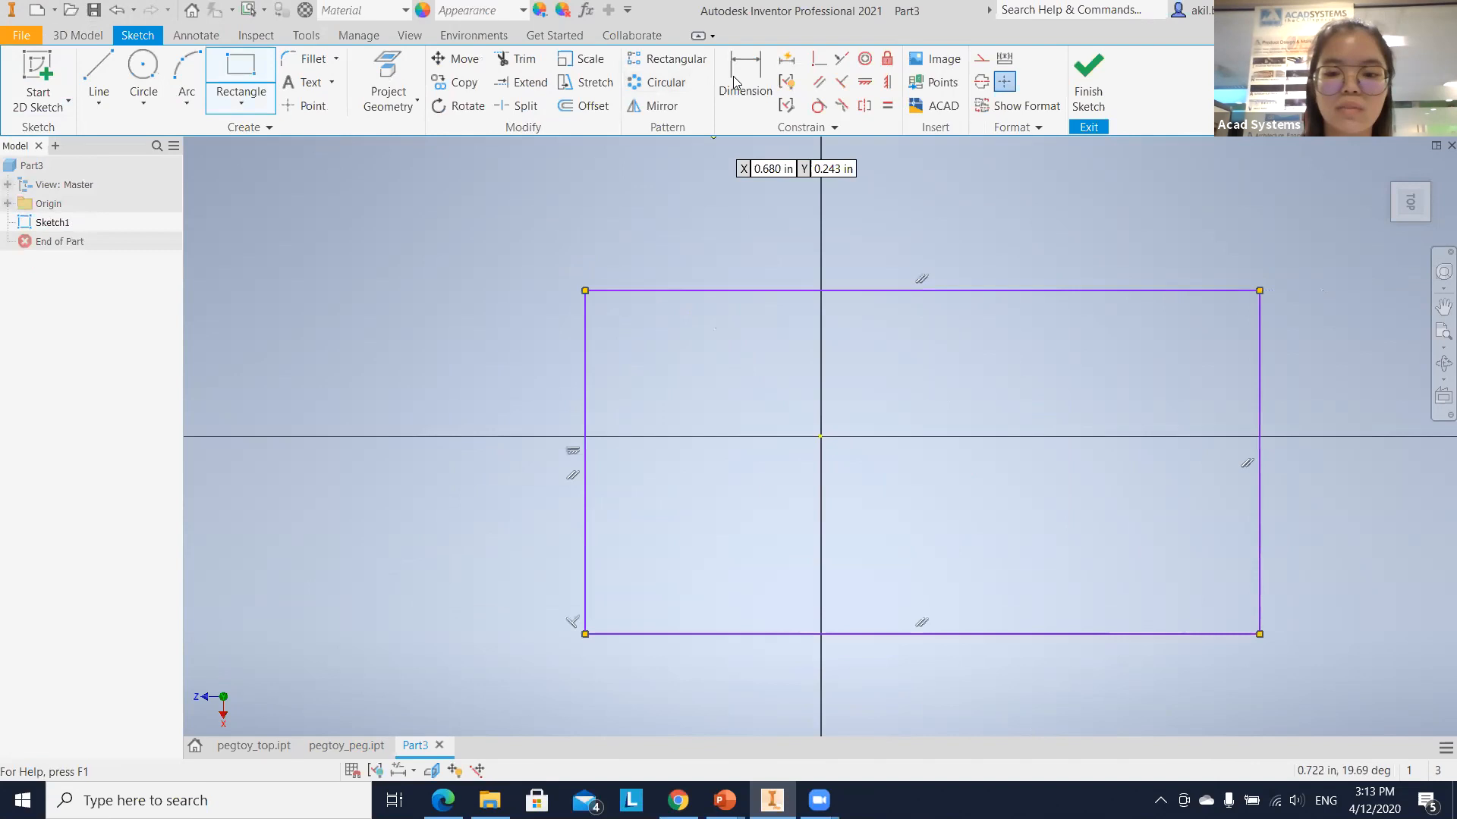
Dimension the rectangle to 6 in long and 3 in wide.
click(740, 76)
click(910, 291)
click(1008, 202)
text(5)
key(Return)
click(1443, 332)
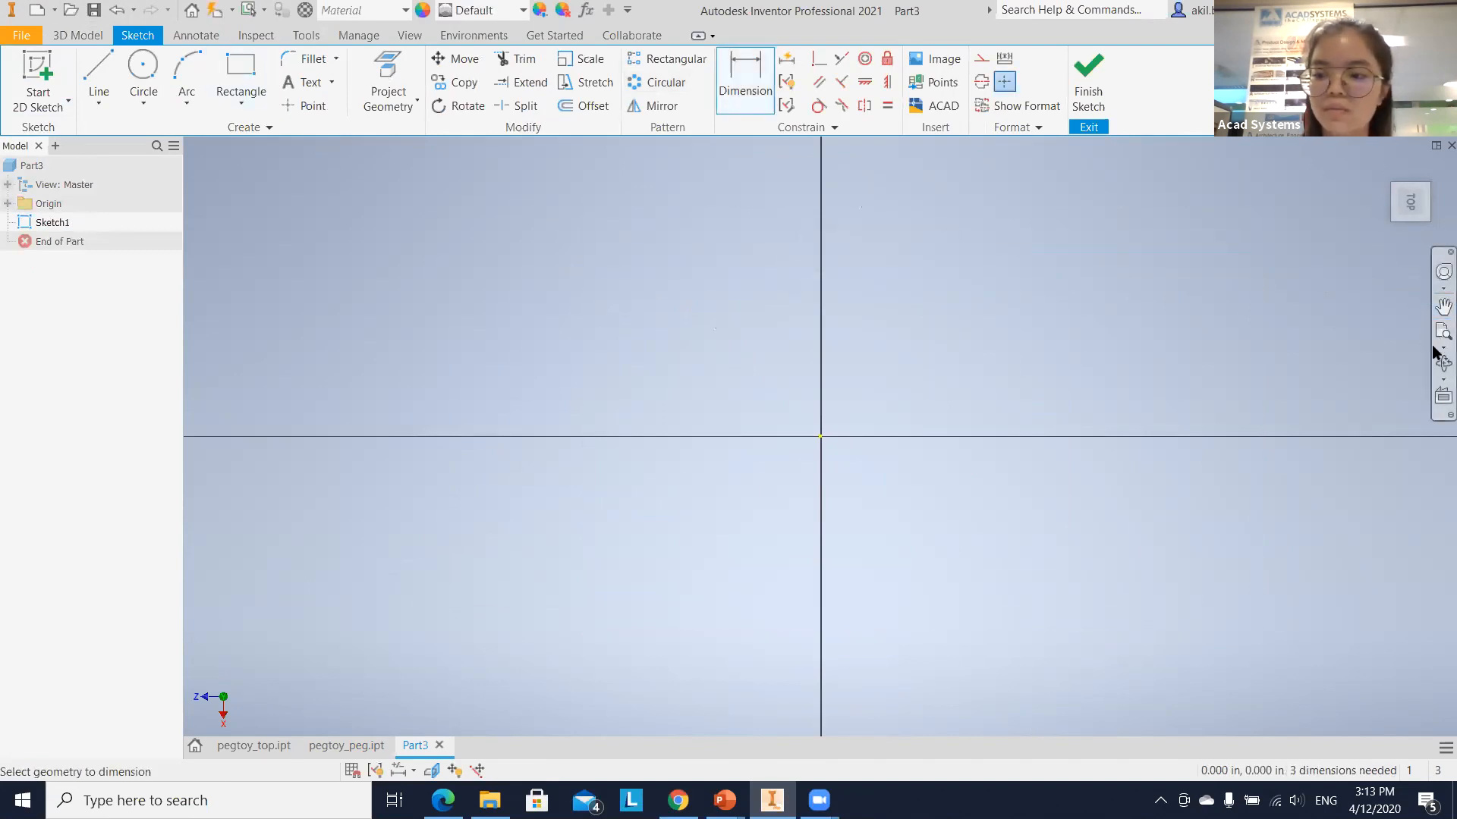
drag(1343, 422, 1248, 437)
click(1244, 432)
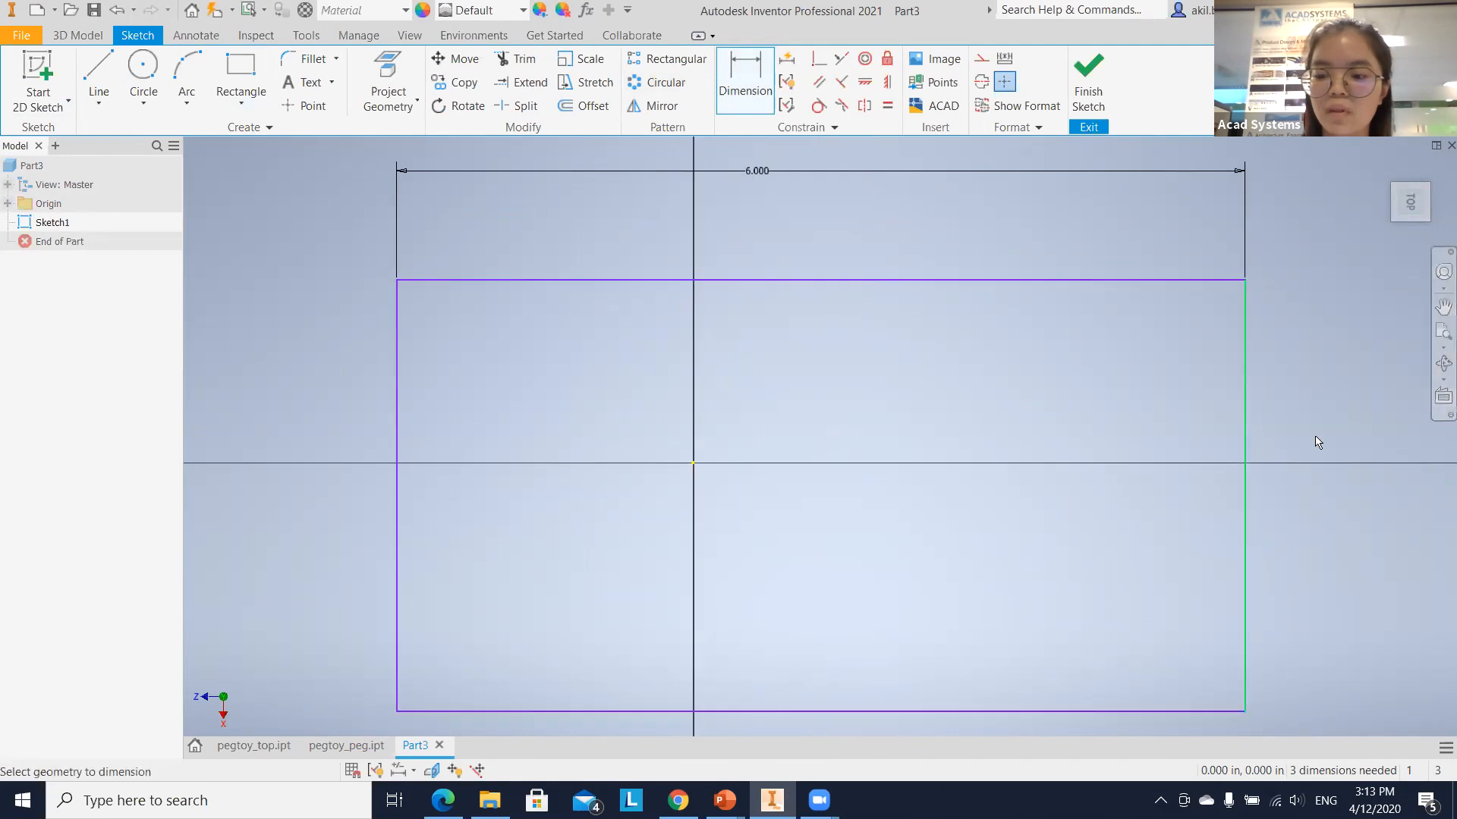
click(1320, 447)
text(3)
key(Return)
Finish the sketch and extrude the 6 x 3 in rectangle upward by 0.5 in.
click(1091, 72)
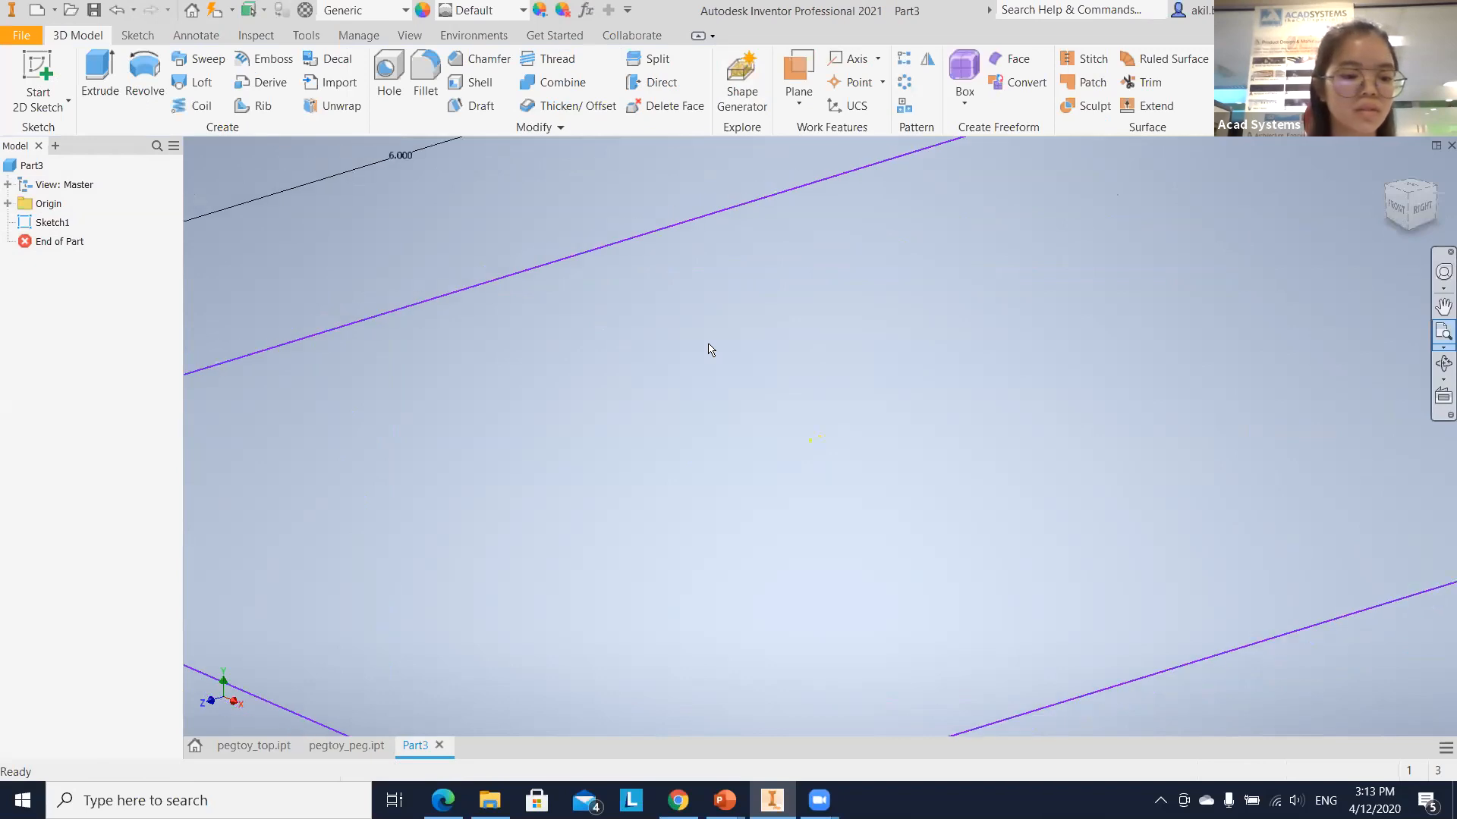
key(e)
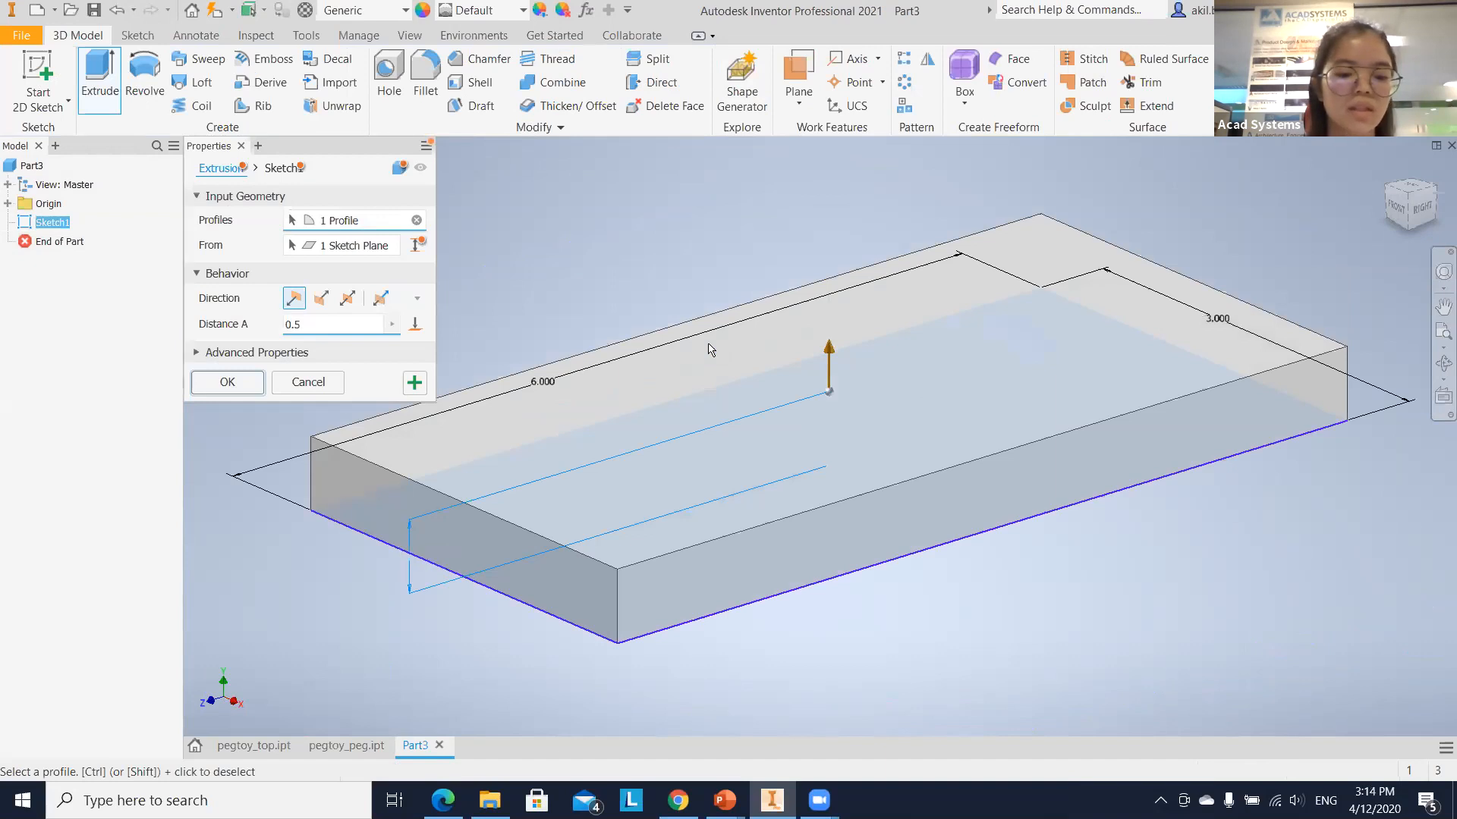
key(Return)
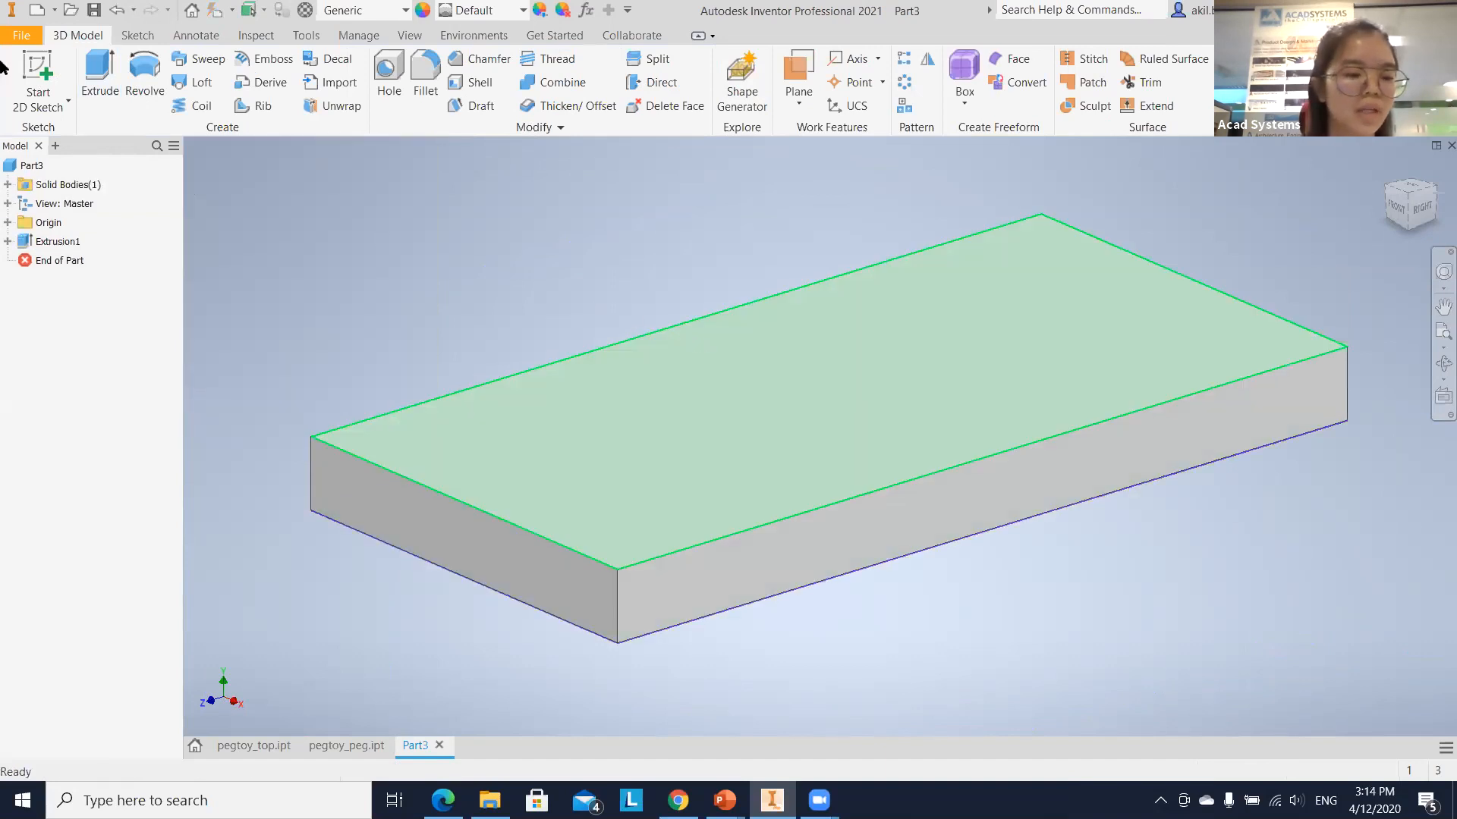
Save the solid plate part as pegtoy_side in the PEG TOY folder.
click(93, 10)
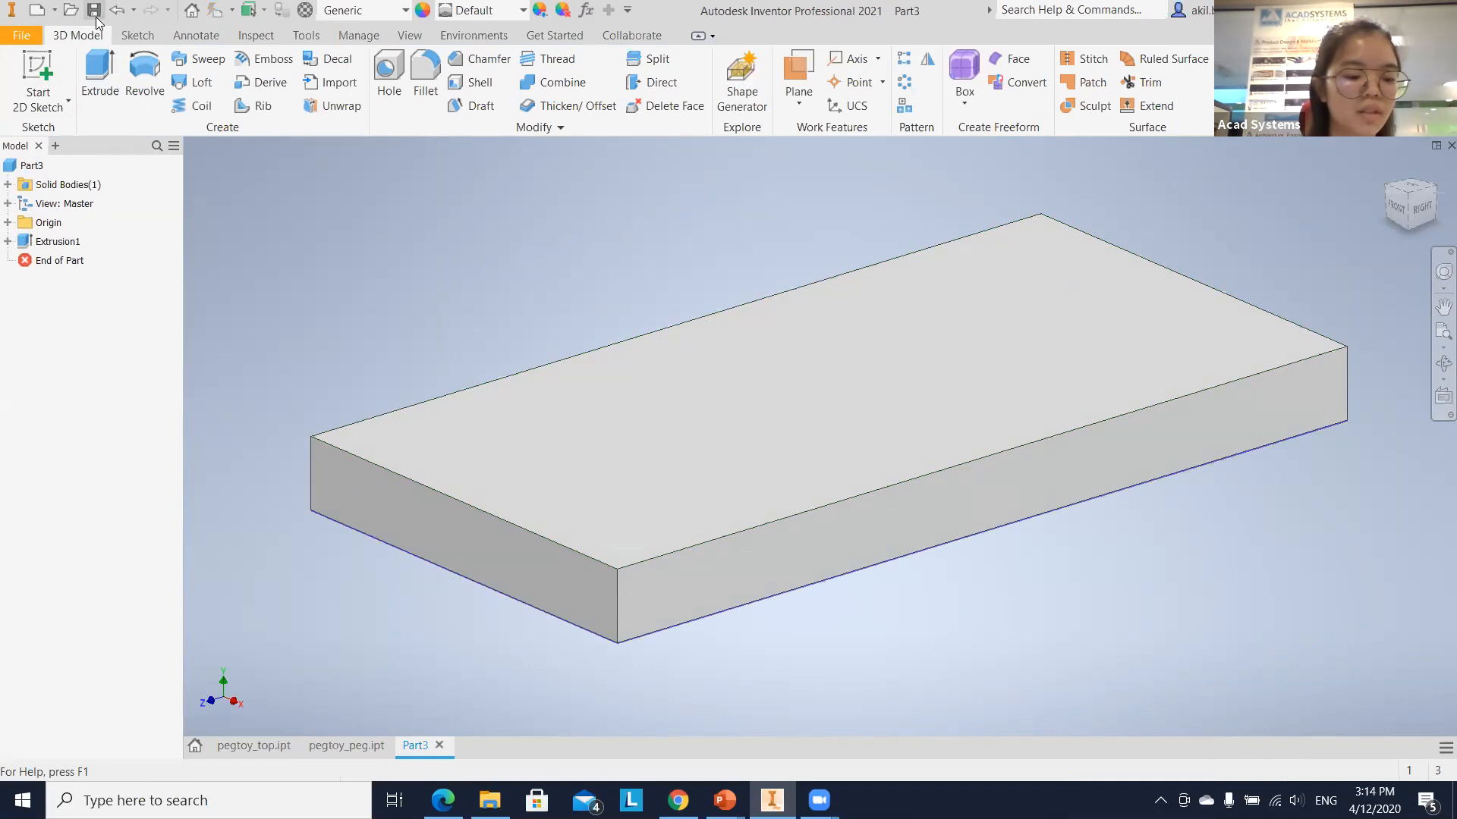
text(p)
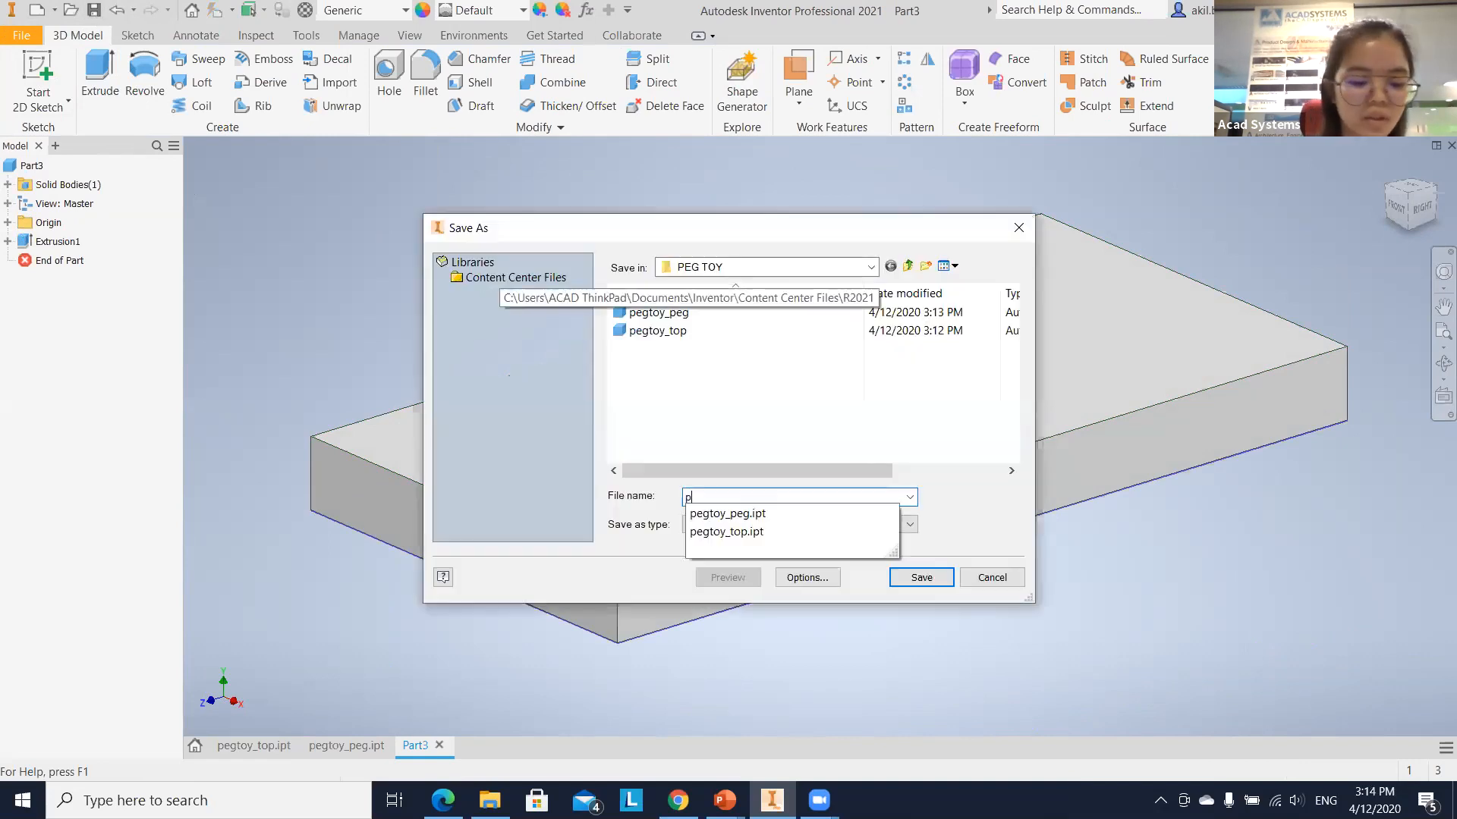
text(egtoy)
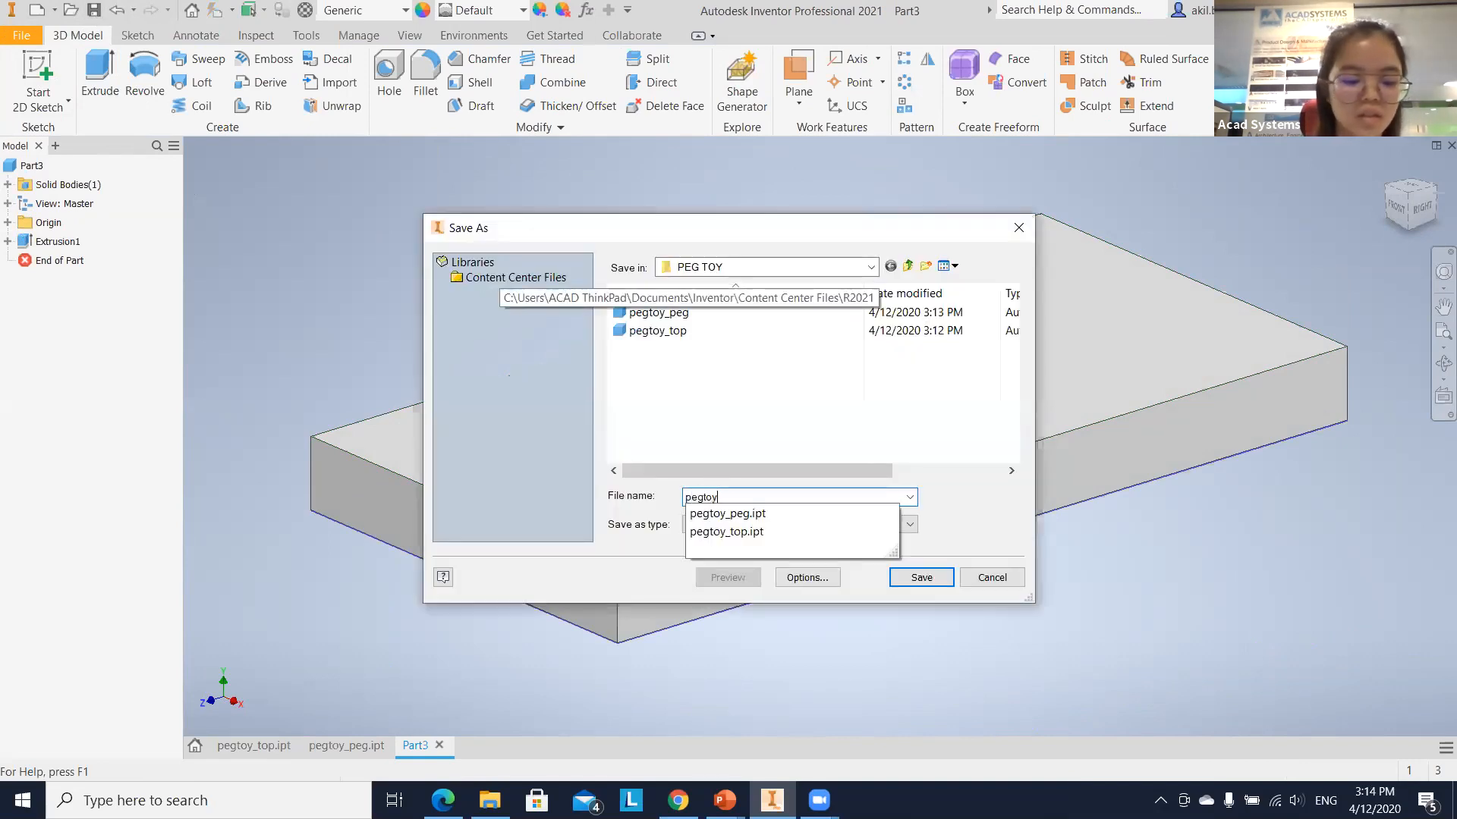
text(_side)
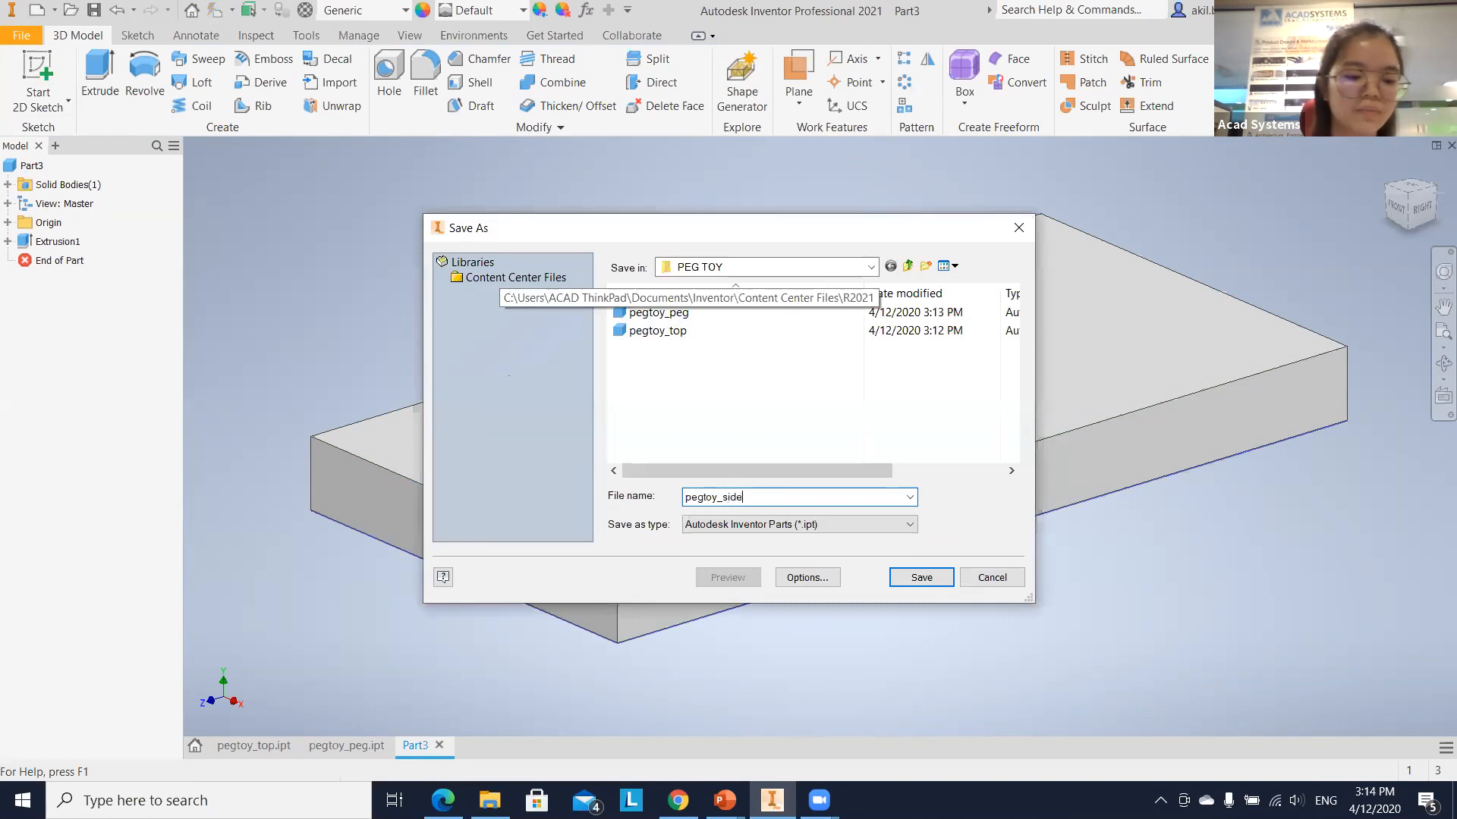
click(936, 579)
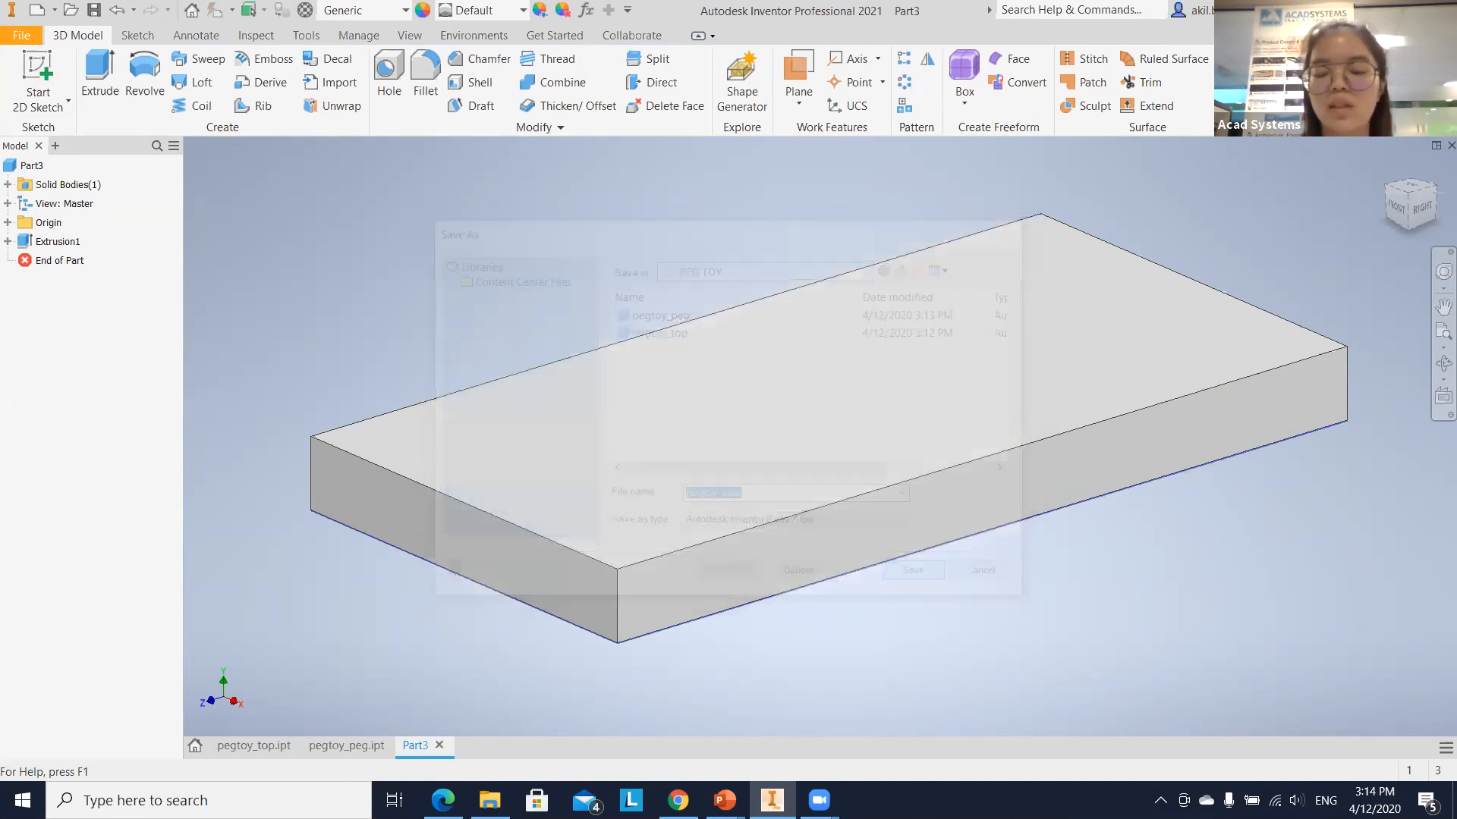
Close the open part files and create a new assembly.
click(1449, 145)
click(1450, 146)
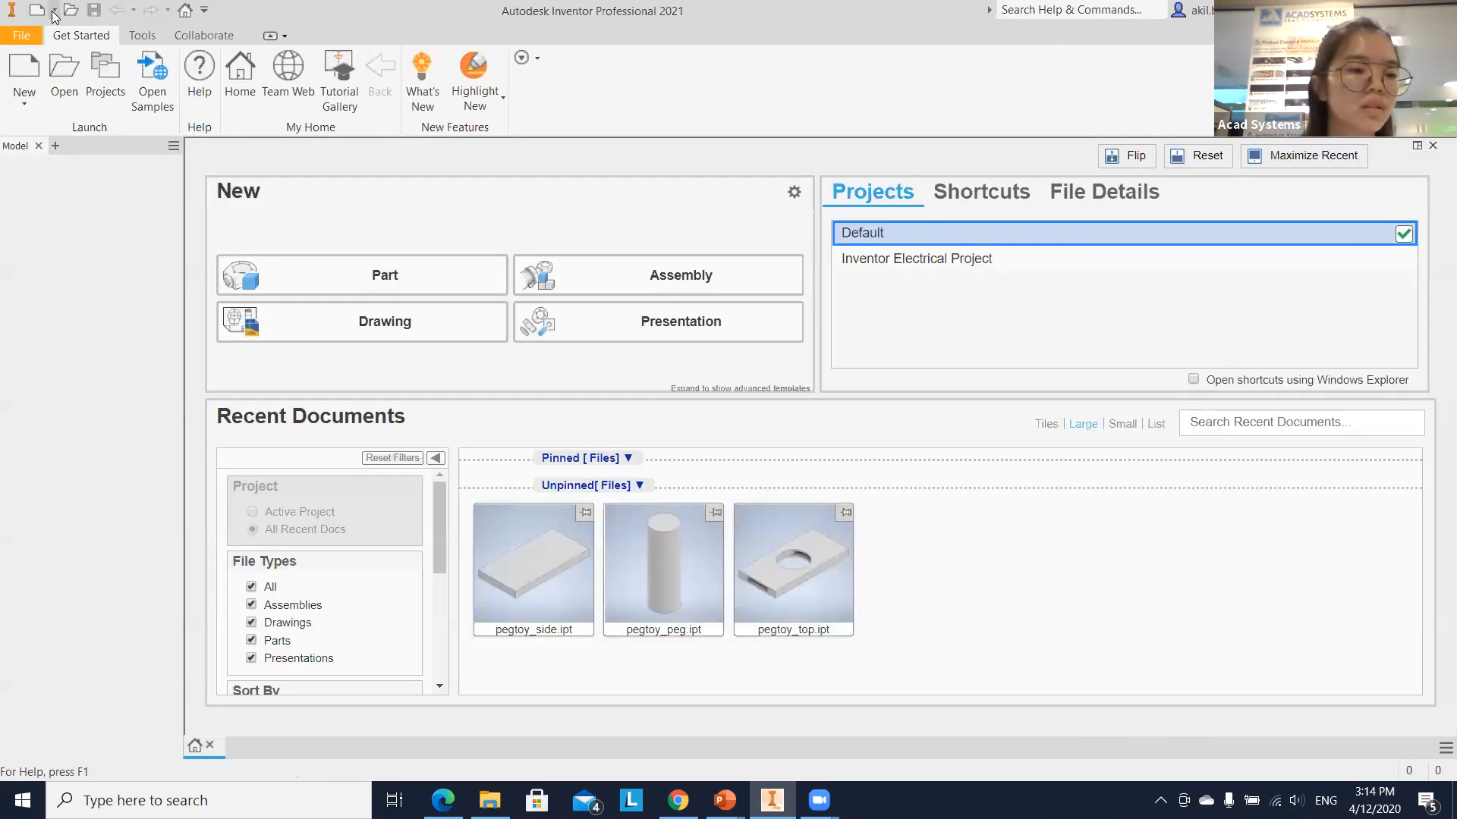
click(54, 10)
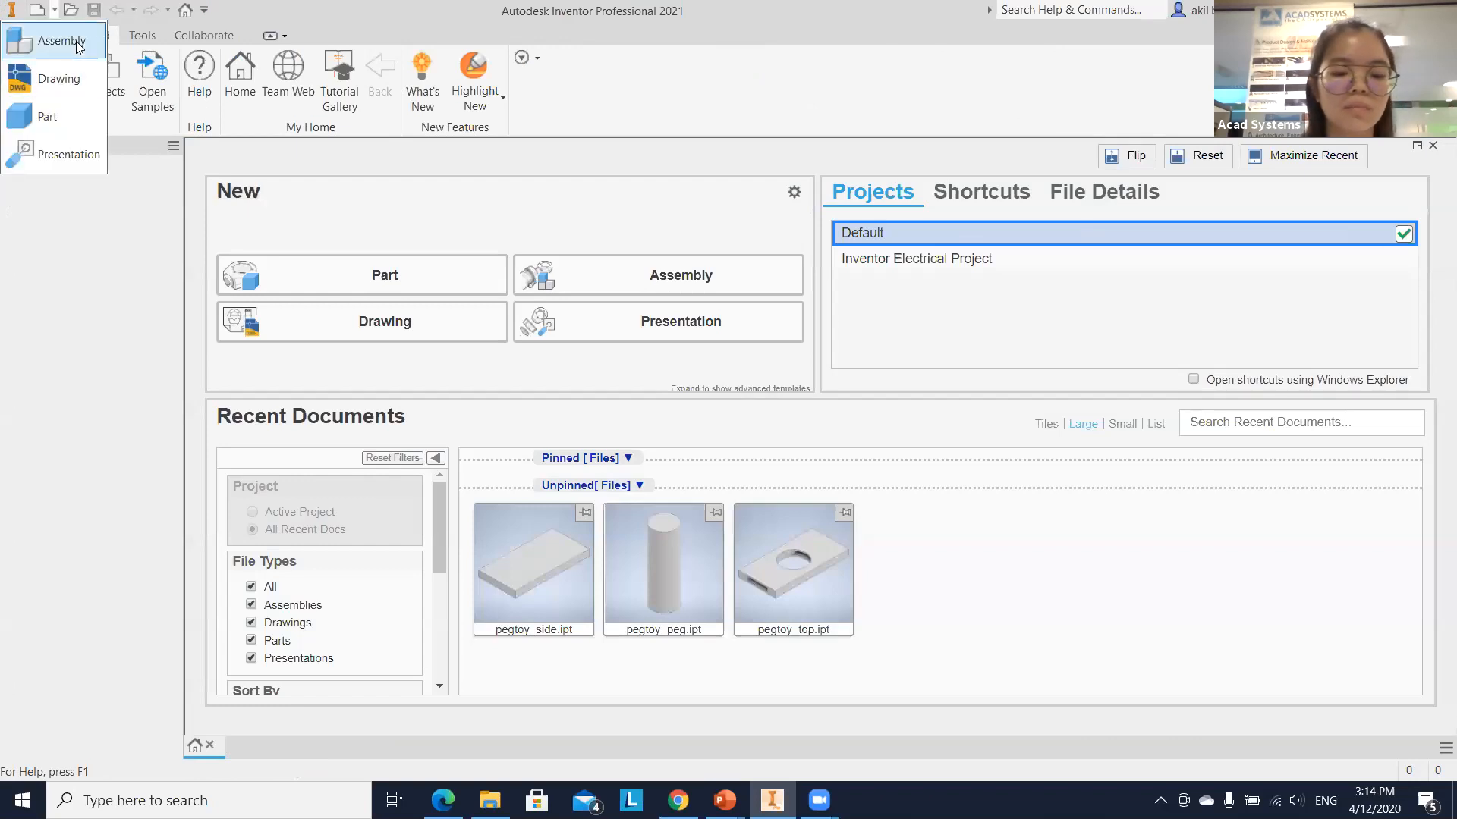
click(68, 42)
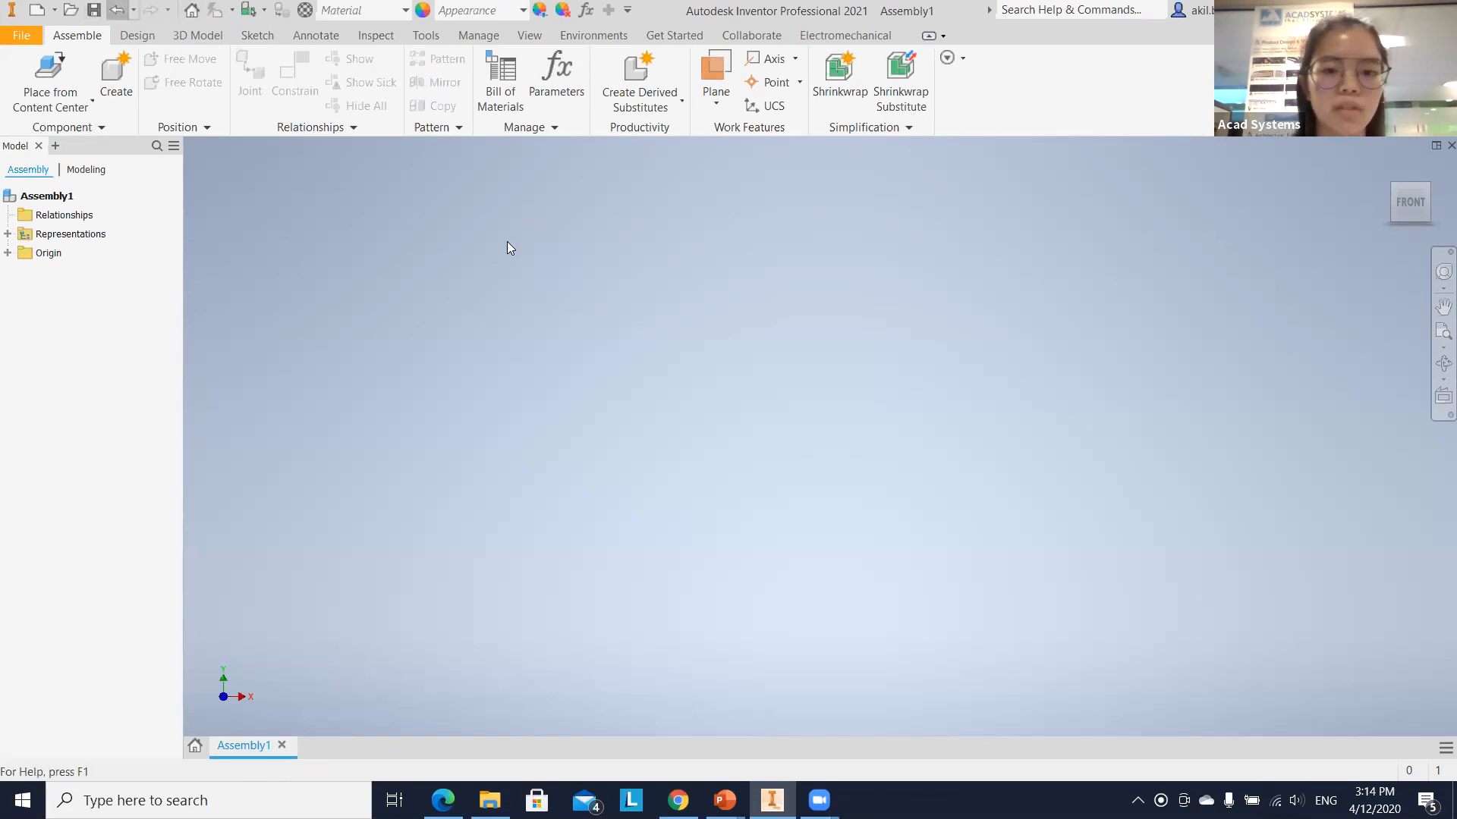
Save the new assembly as pegtoy in the PEG TOY folder.
key(ctrl+s)
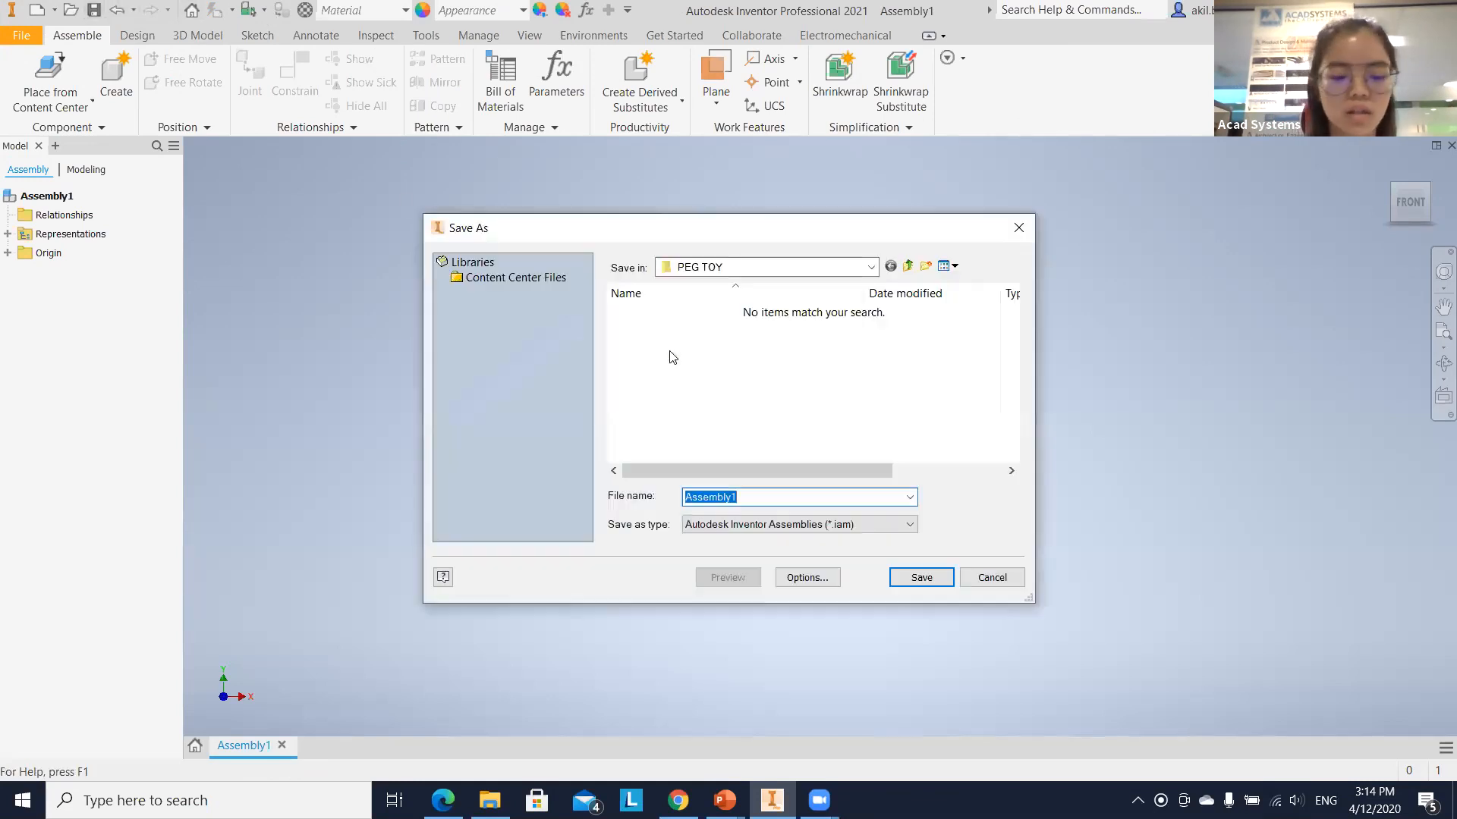
text(pegtoy)
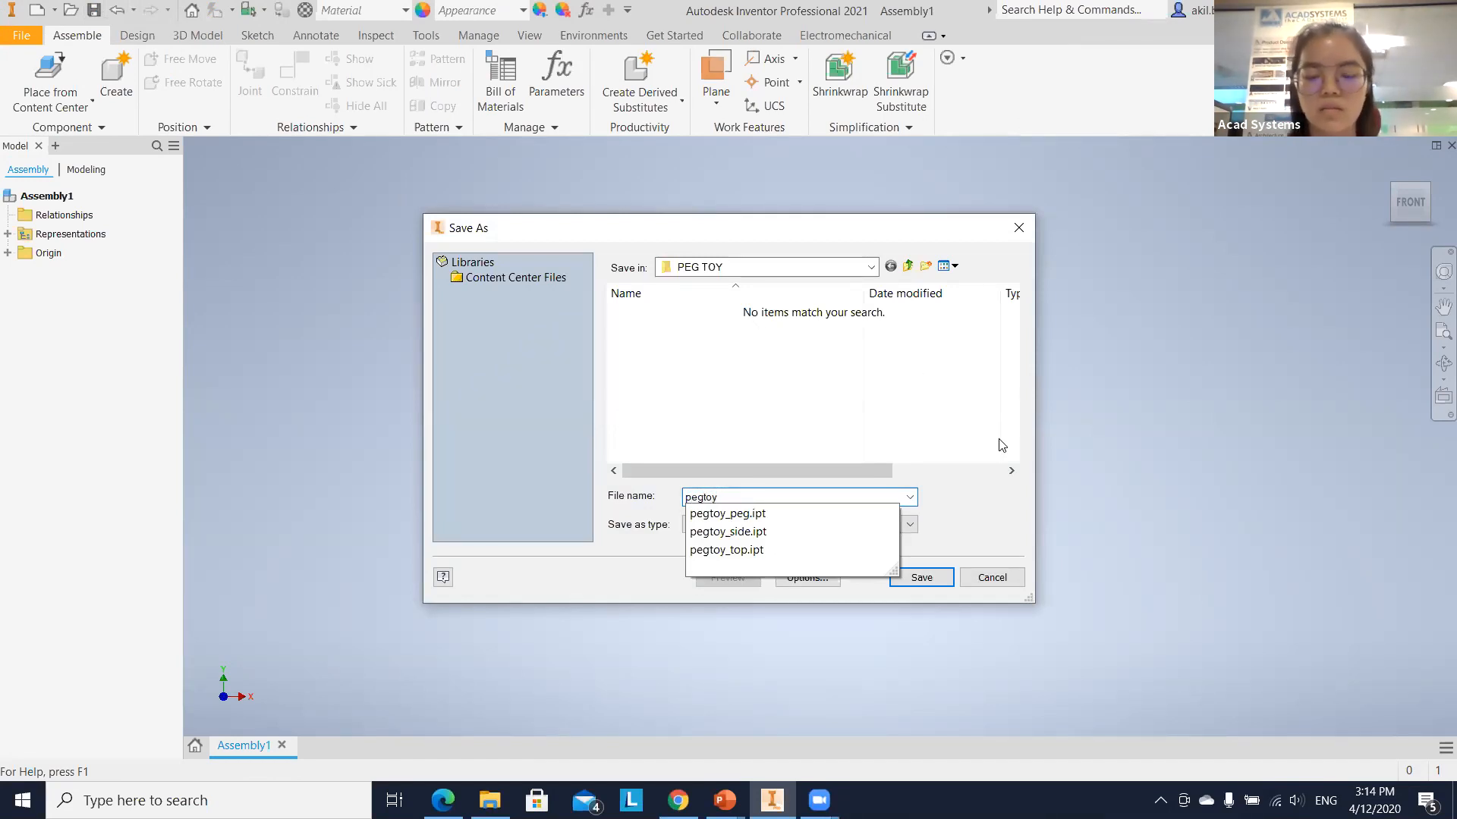
key(Return)
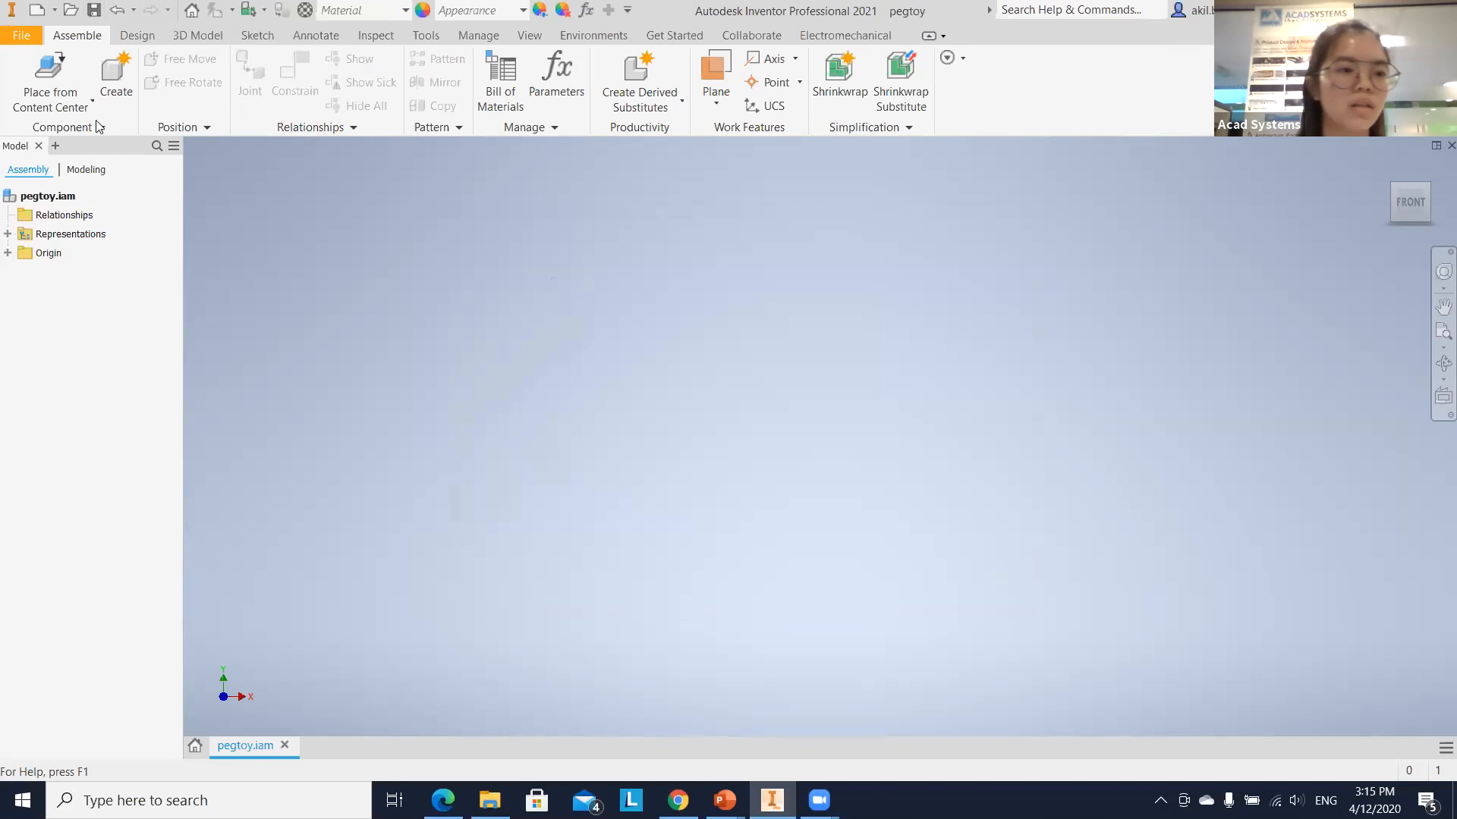
Place the pegtoy_top part from the PEG TOY folder into the assembly, viewed in isometric orientation.
click(92, 100)
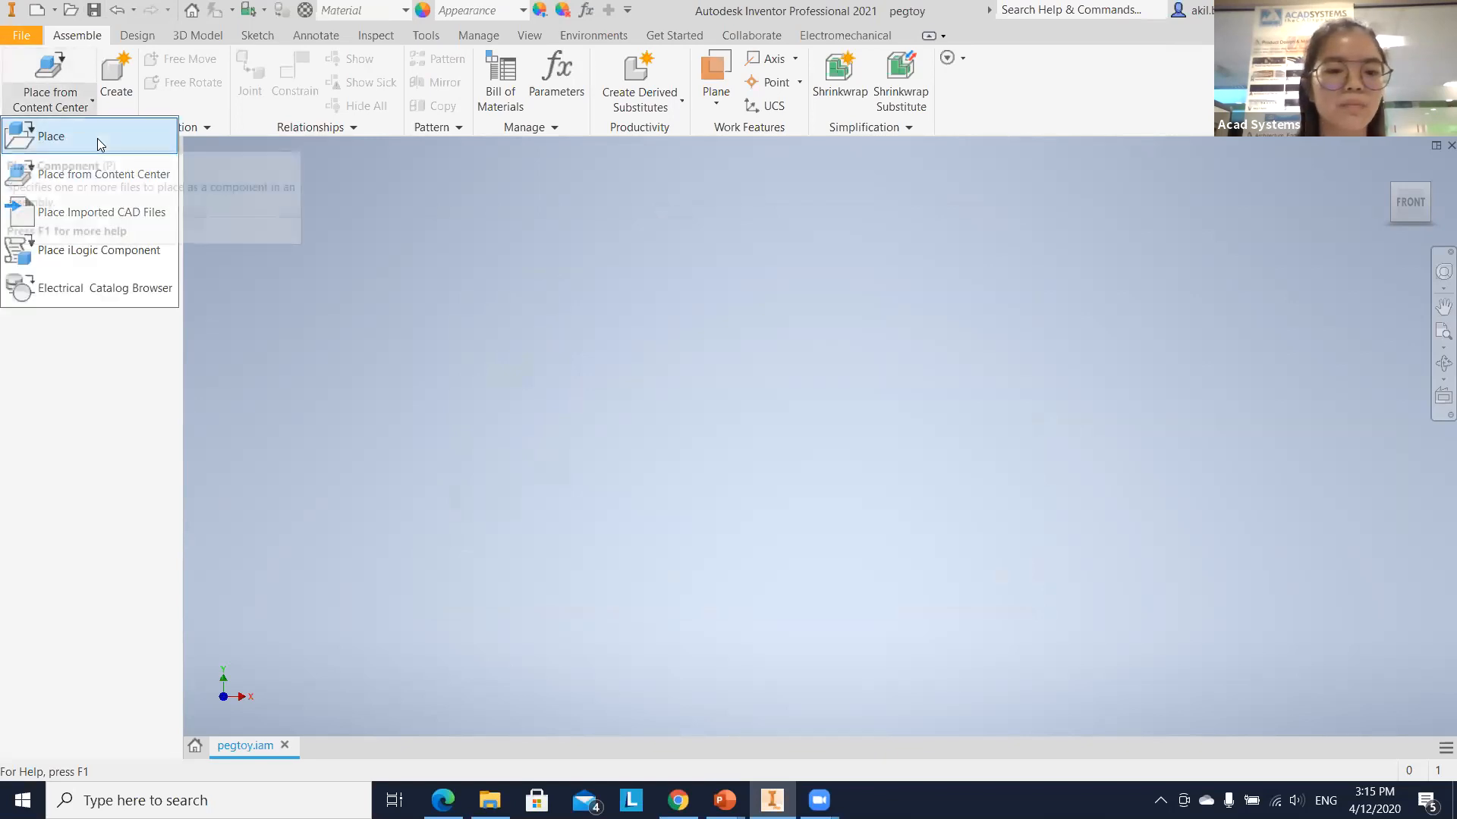
click(97, 138)
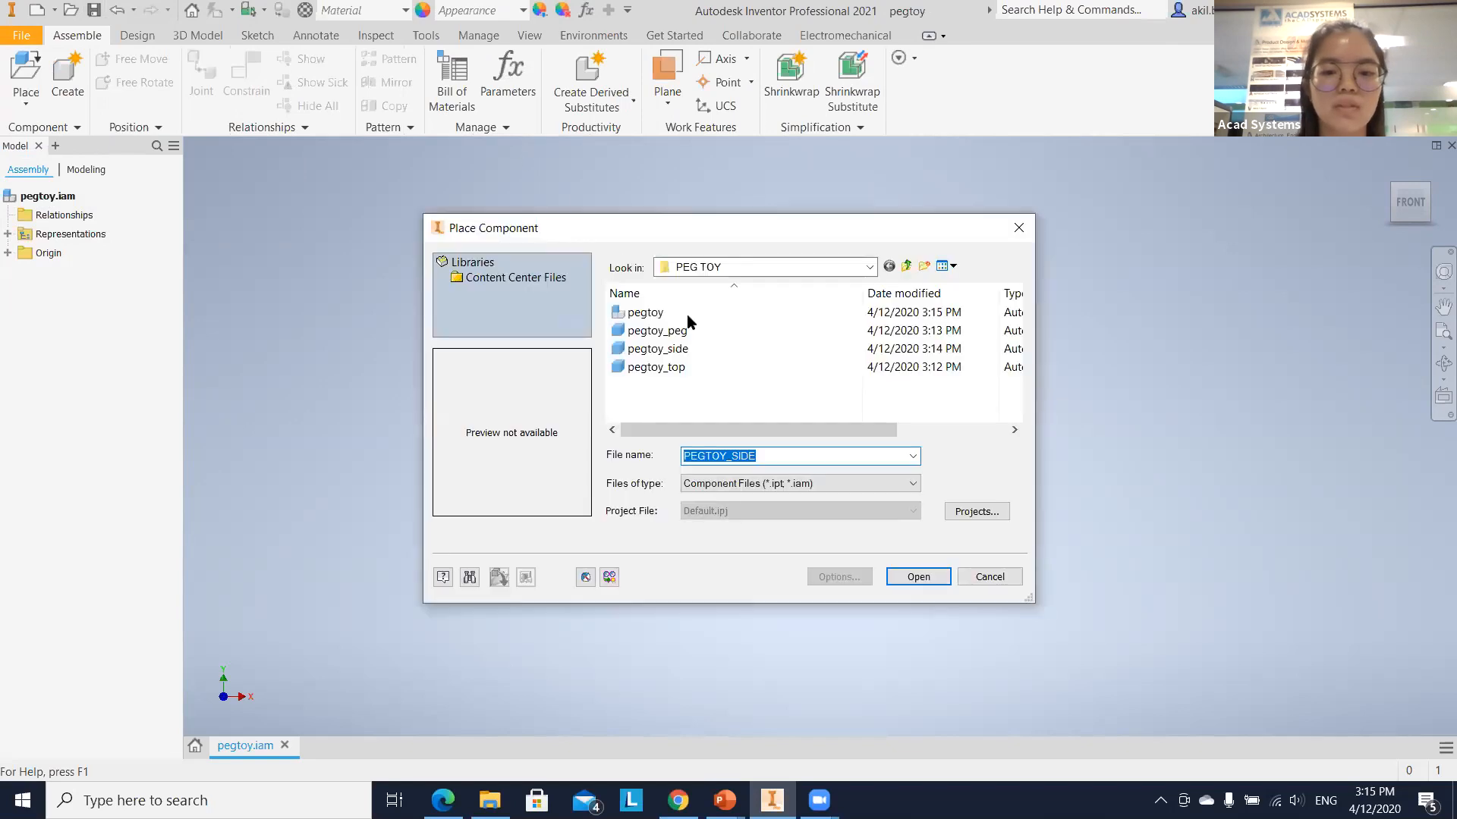
click(677, 368)
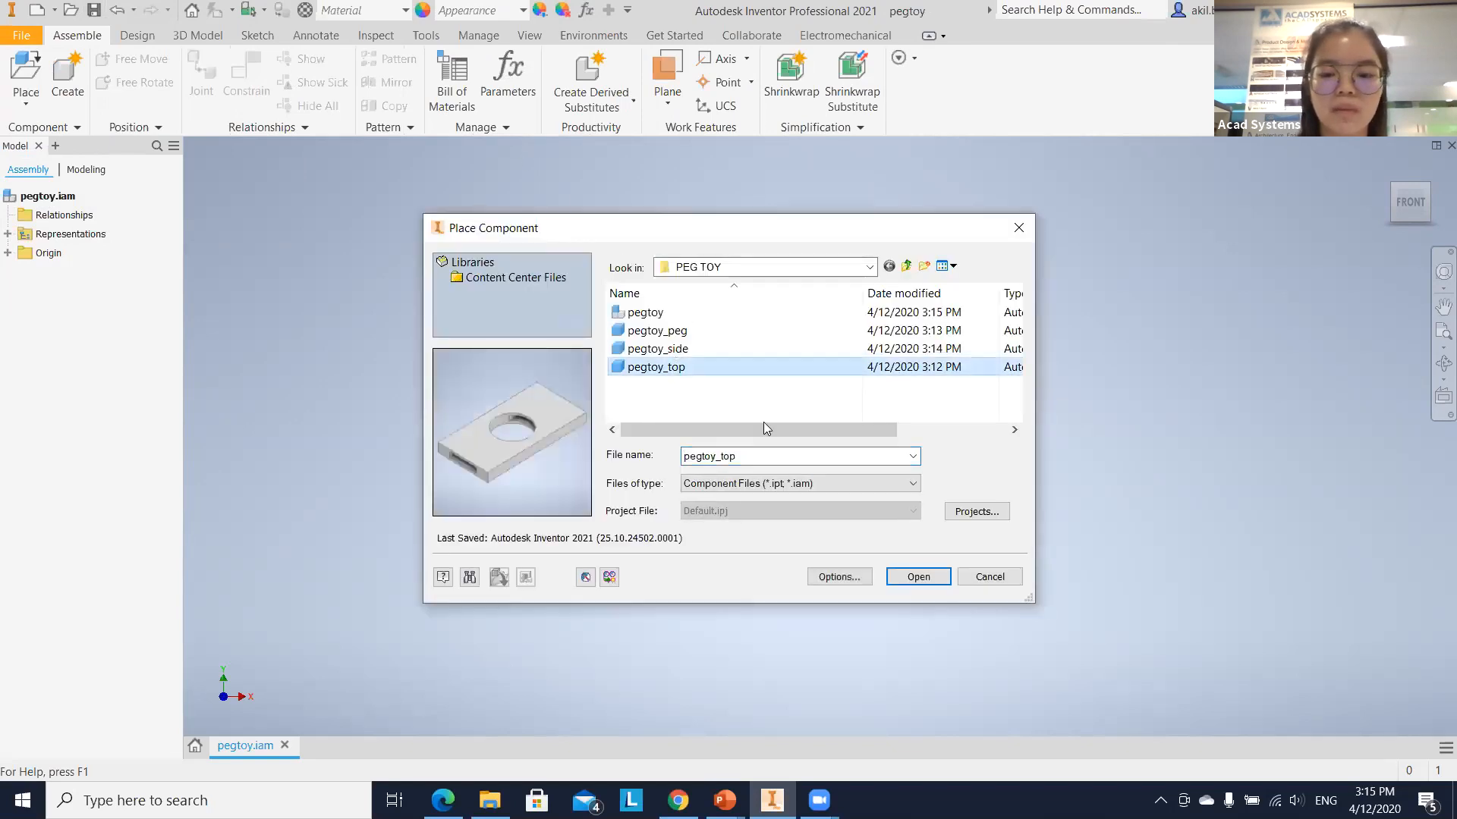
click(916, 579)
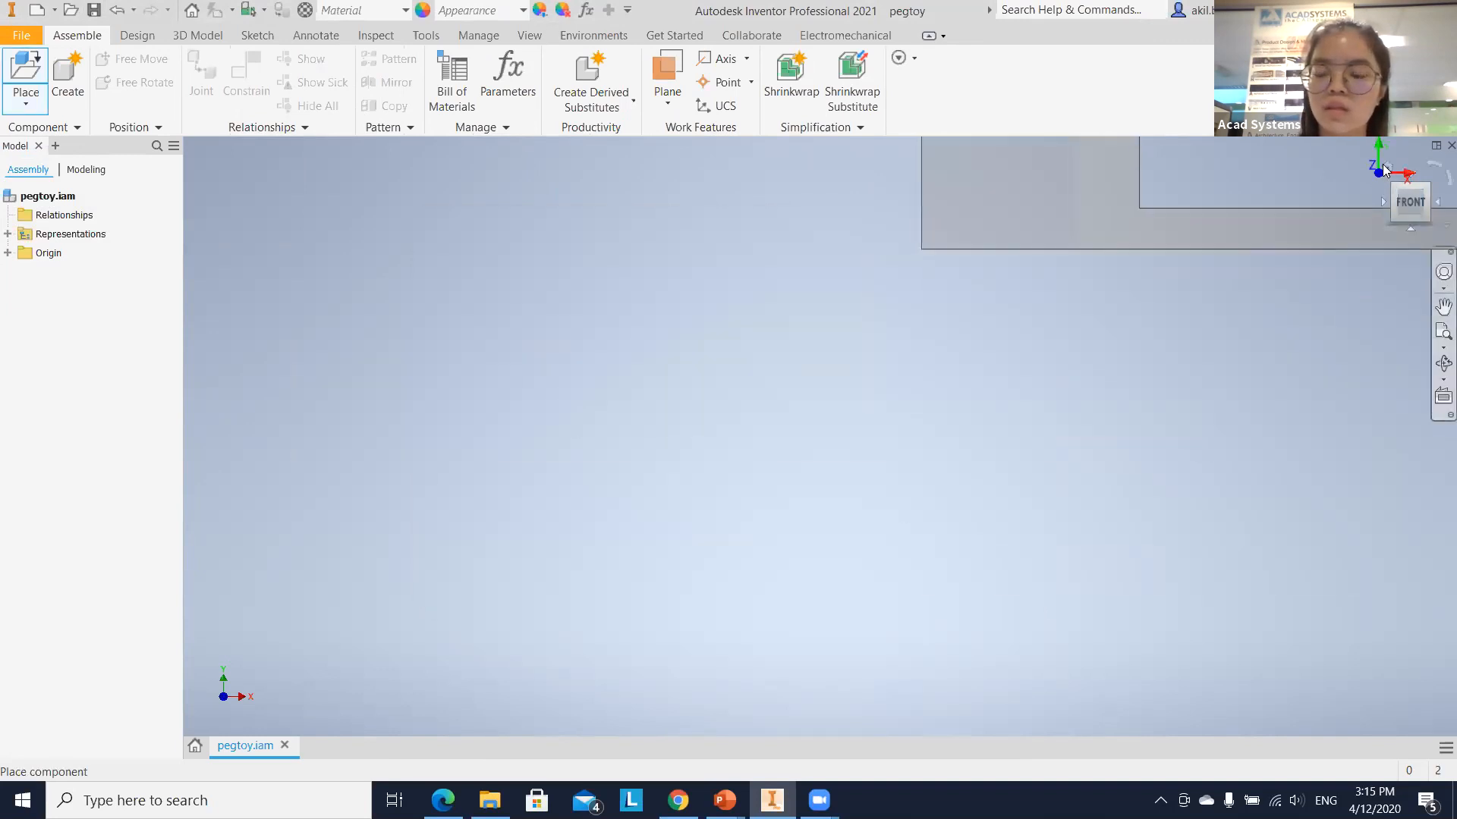
click(1386, 165)
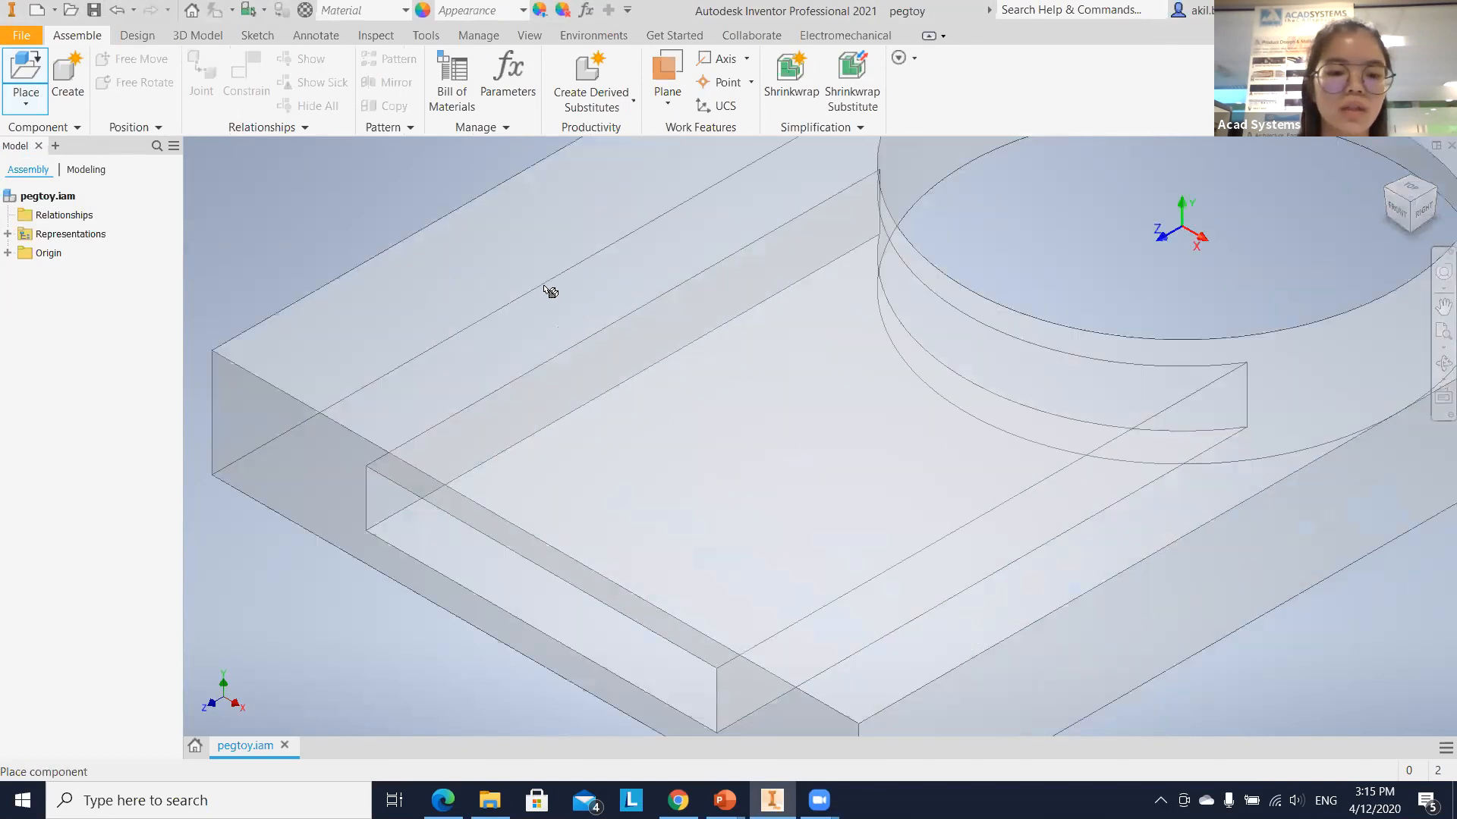
scroll(551, 292, up, 5)
click(550, 292)
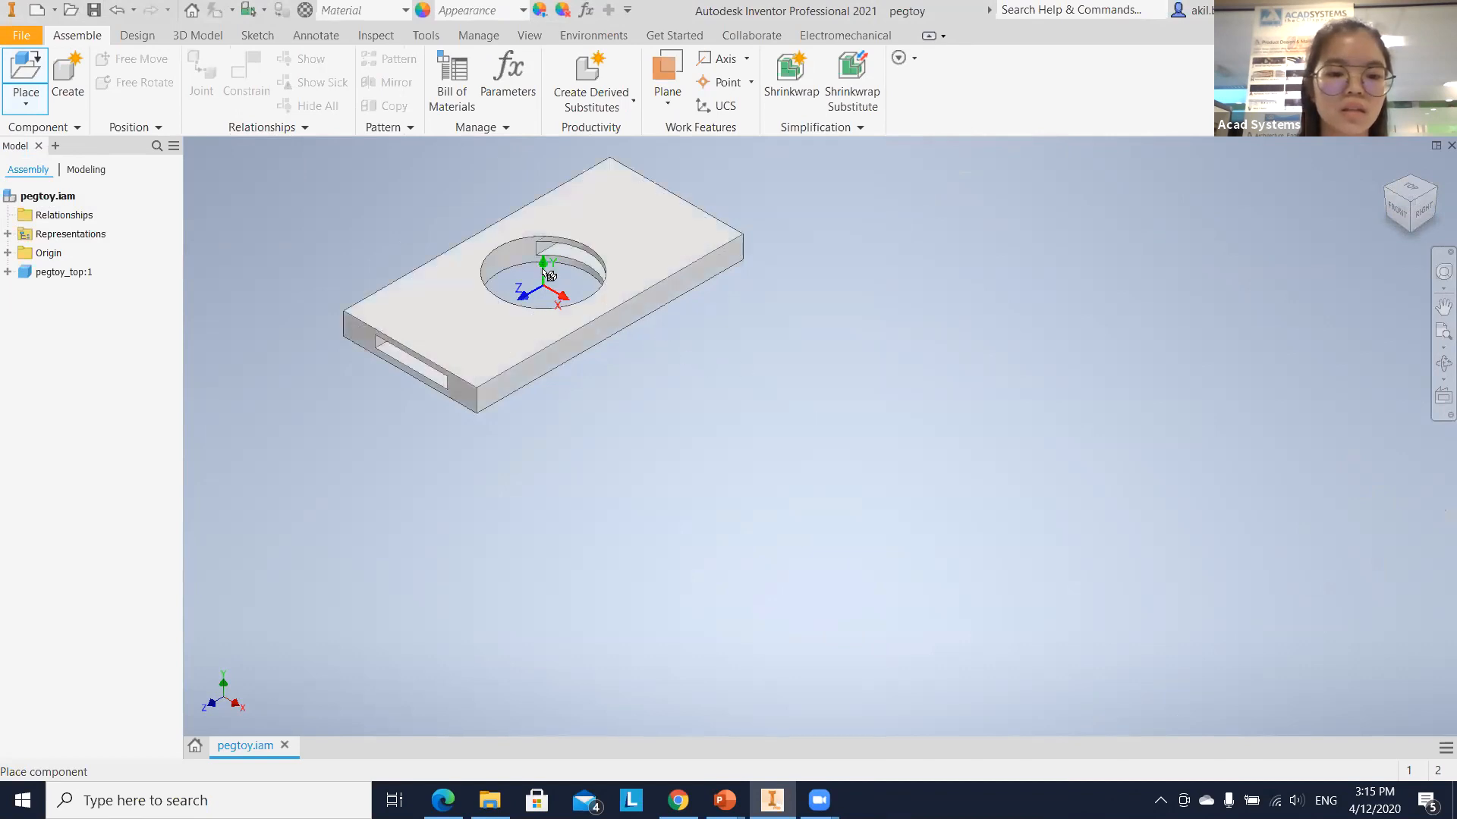
Place three more copies of pegtoy_top beside the first one and end the placement.
scroll(725, 377, up, 5)
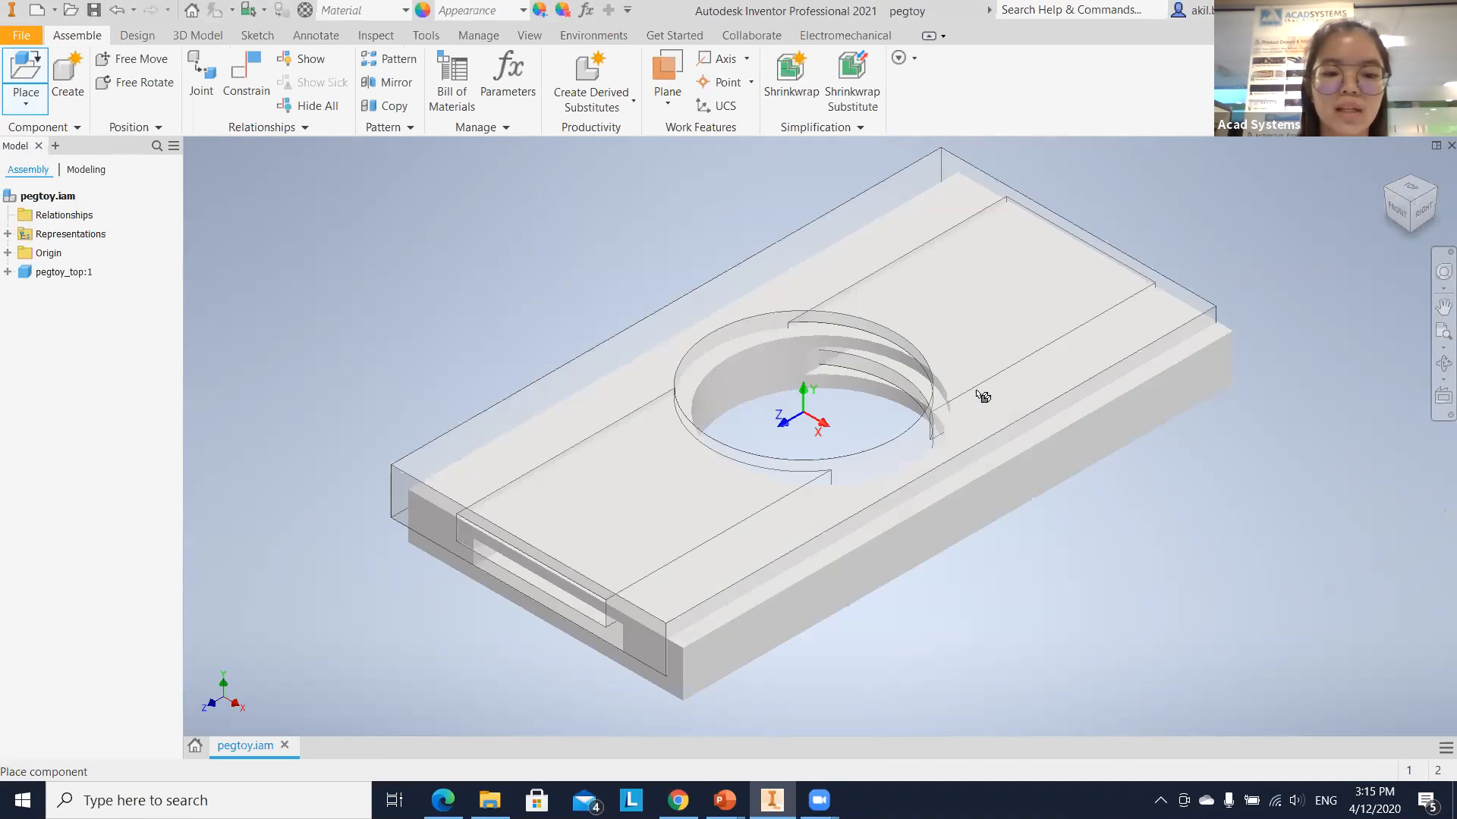
scroll(1012, 354, up, 3)
scroll(860, 236, down, 7)
click(860, 236)
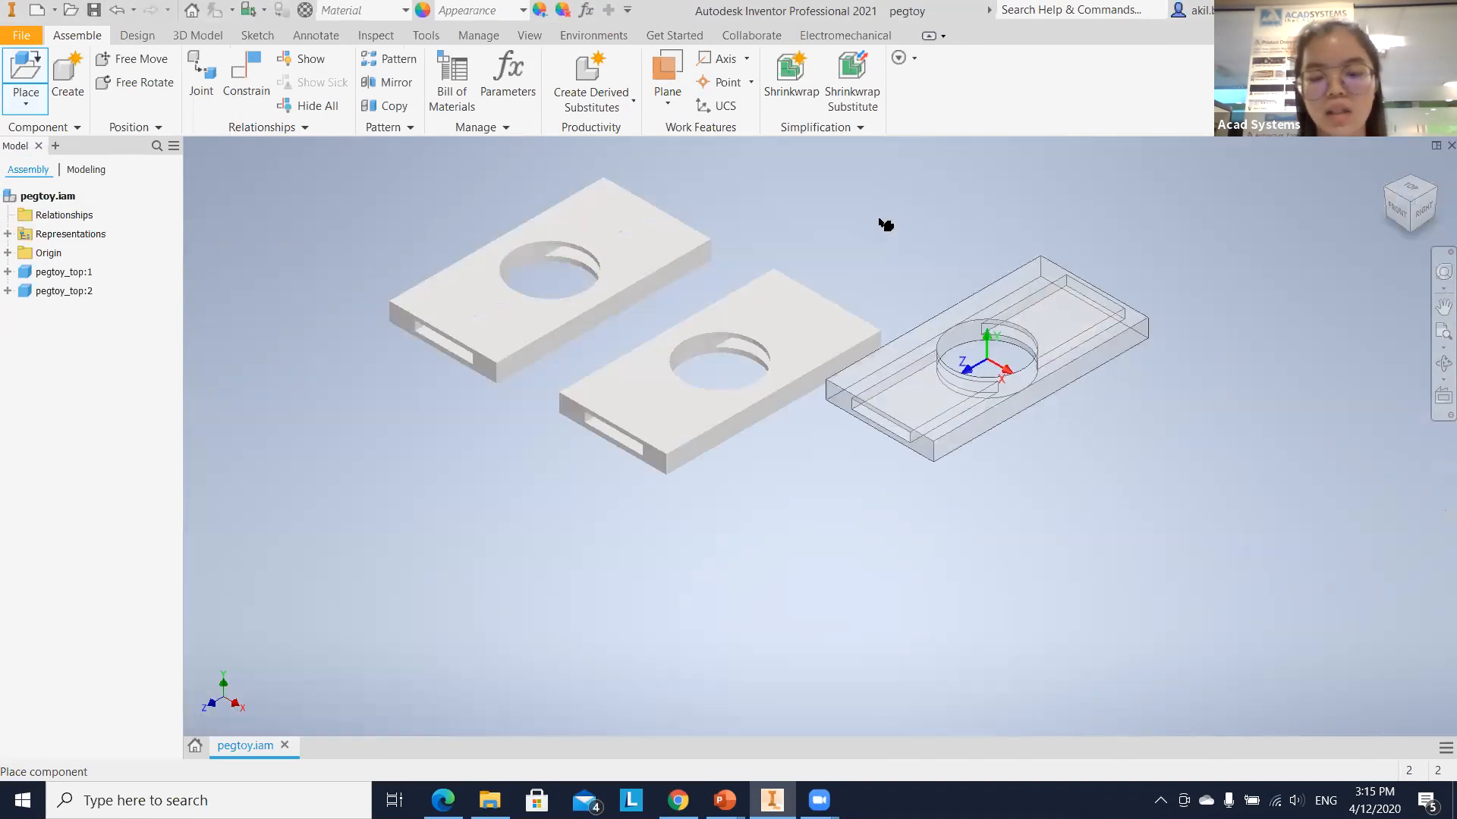
click(899, 239)
click(1057, 292)
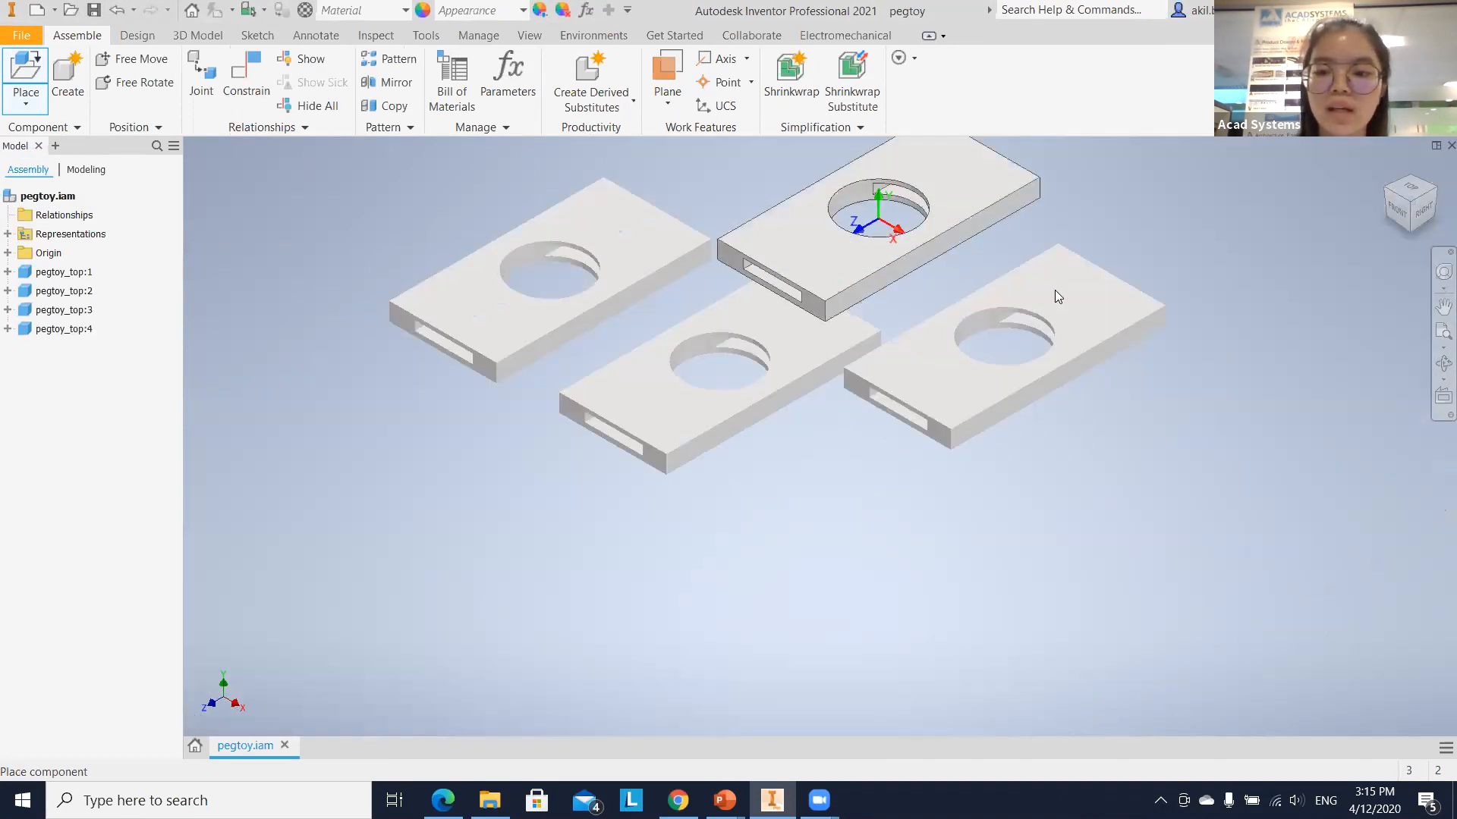
right_click(1054, 290)
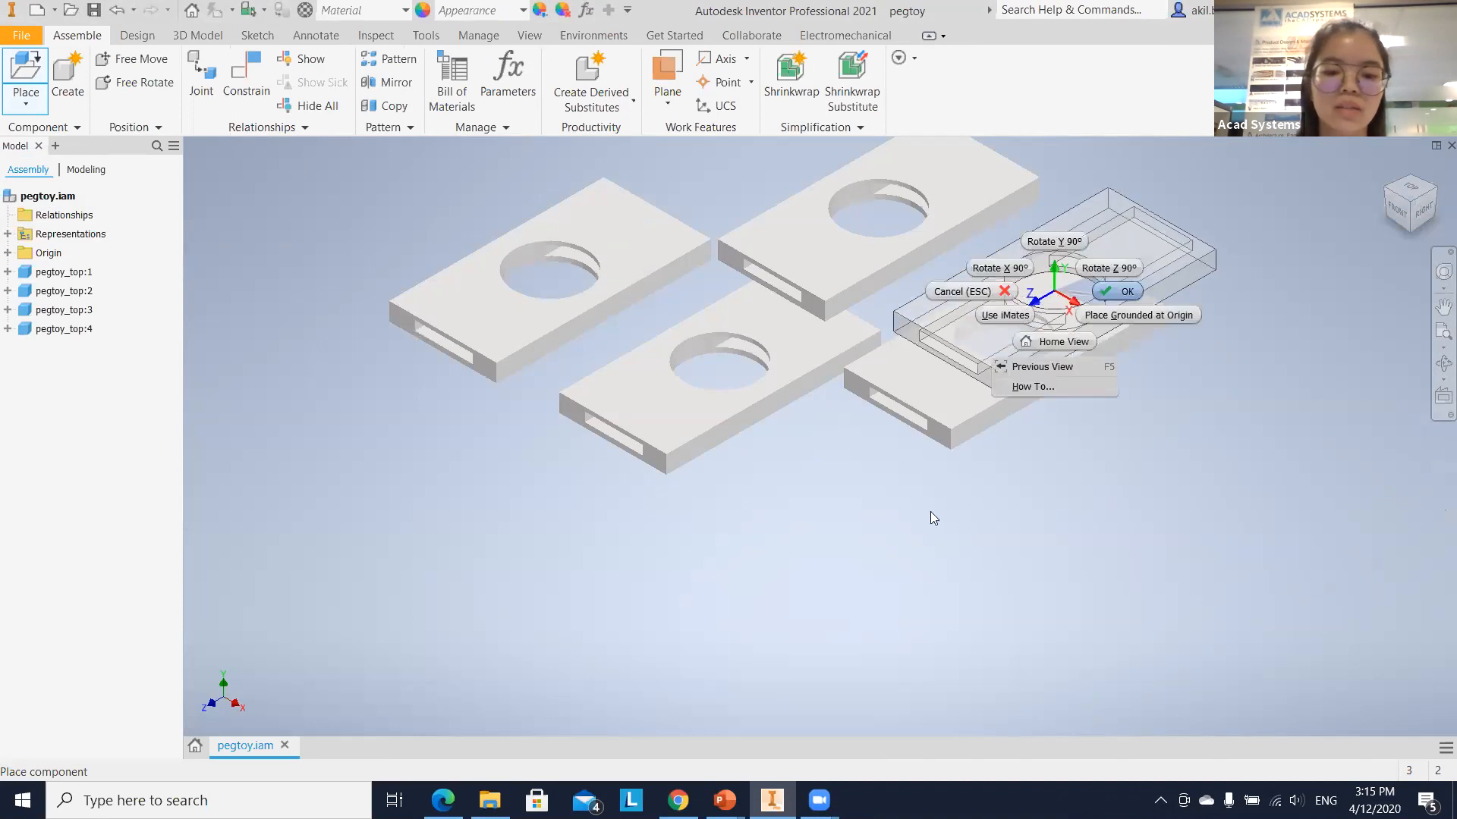
key(Escape)
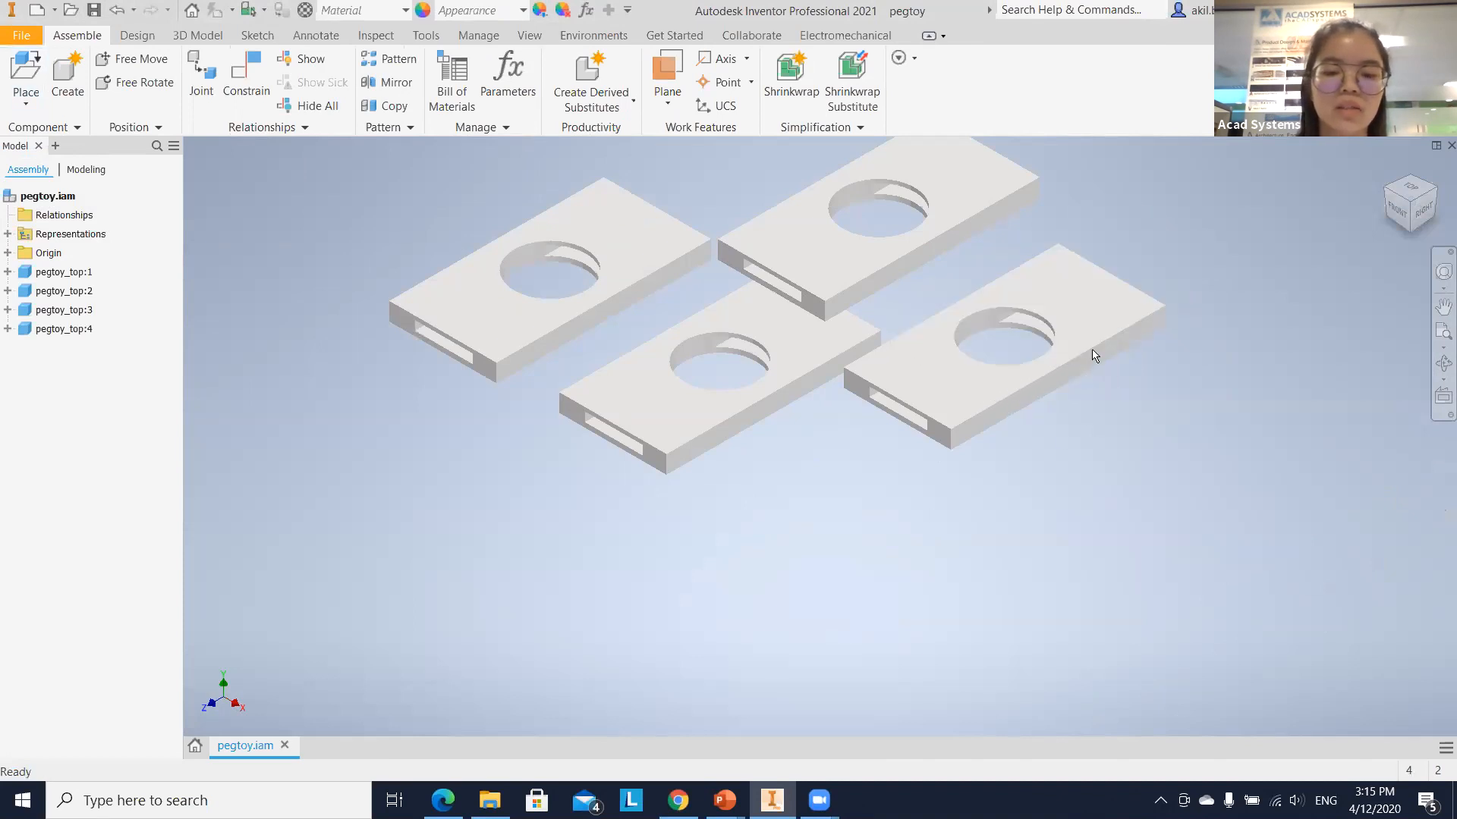
Delete three of the four pegtoy_top copies, keeping only the second one placed.
click(856, 267)
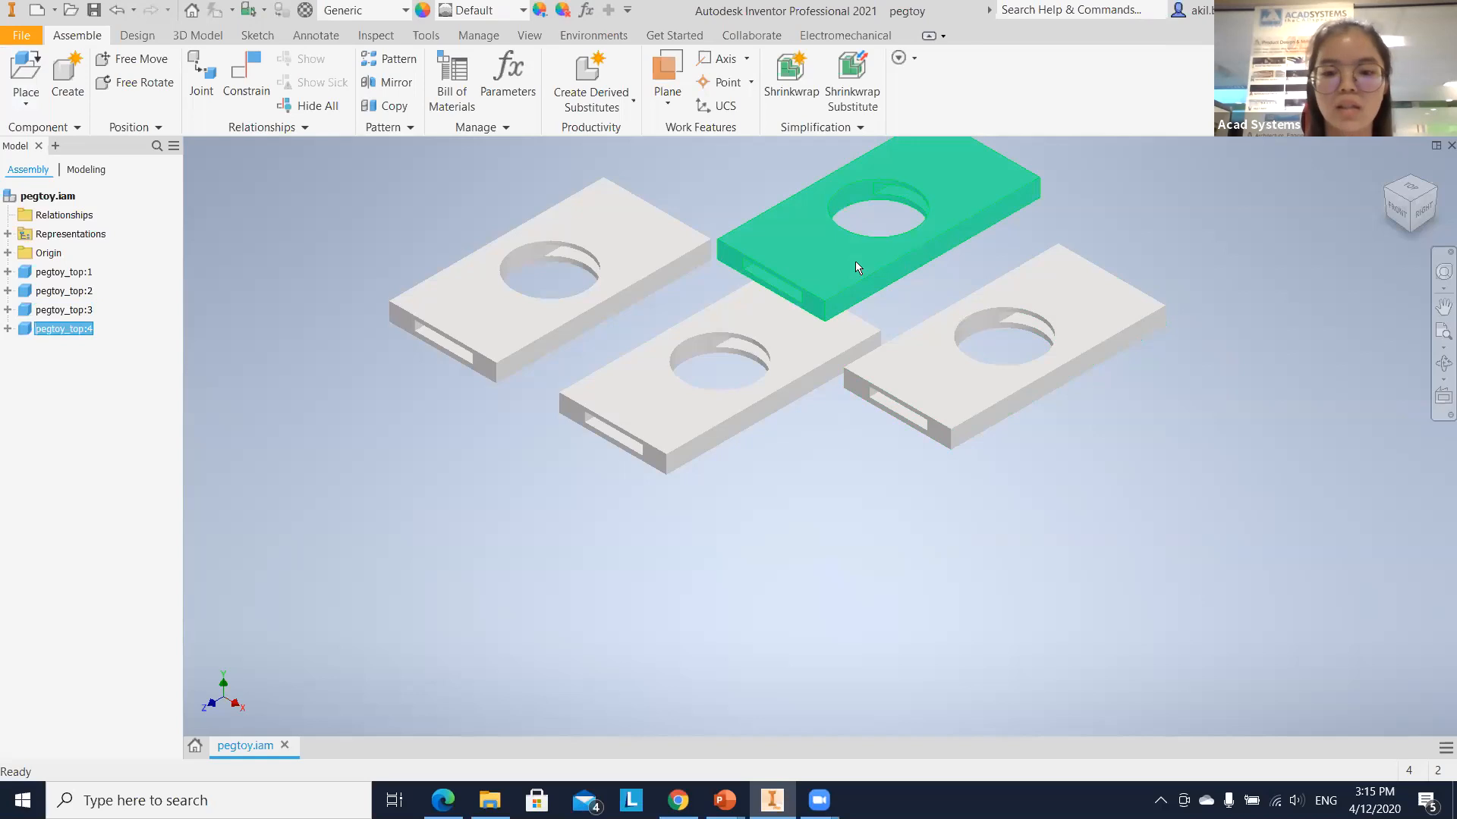
key(Delete)
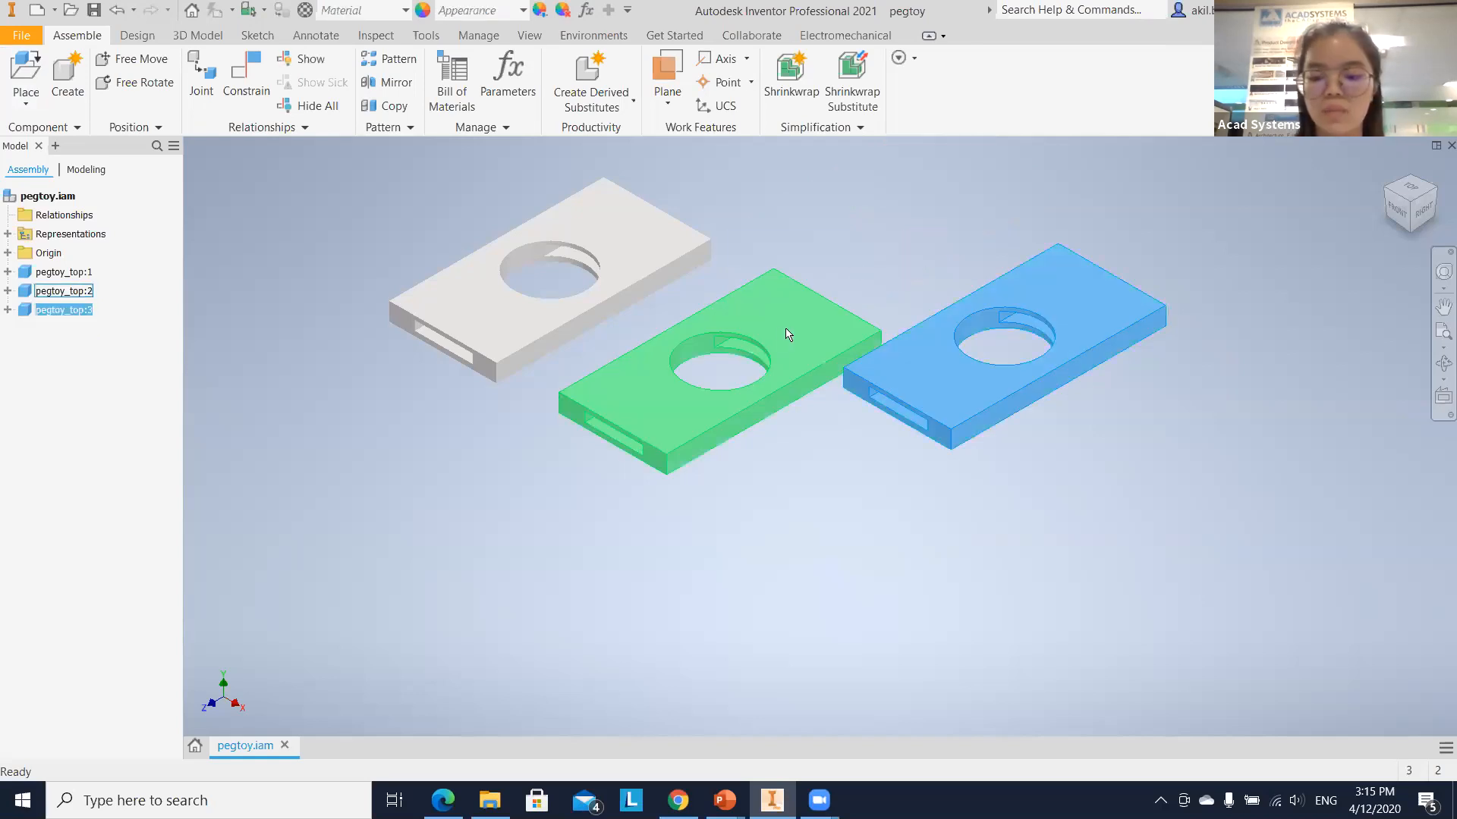
key(Delete)
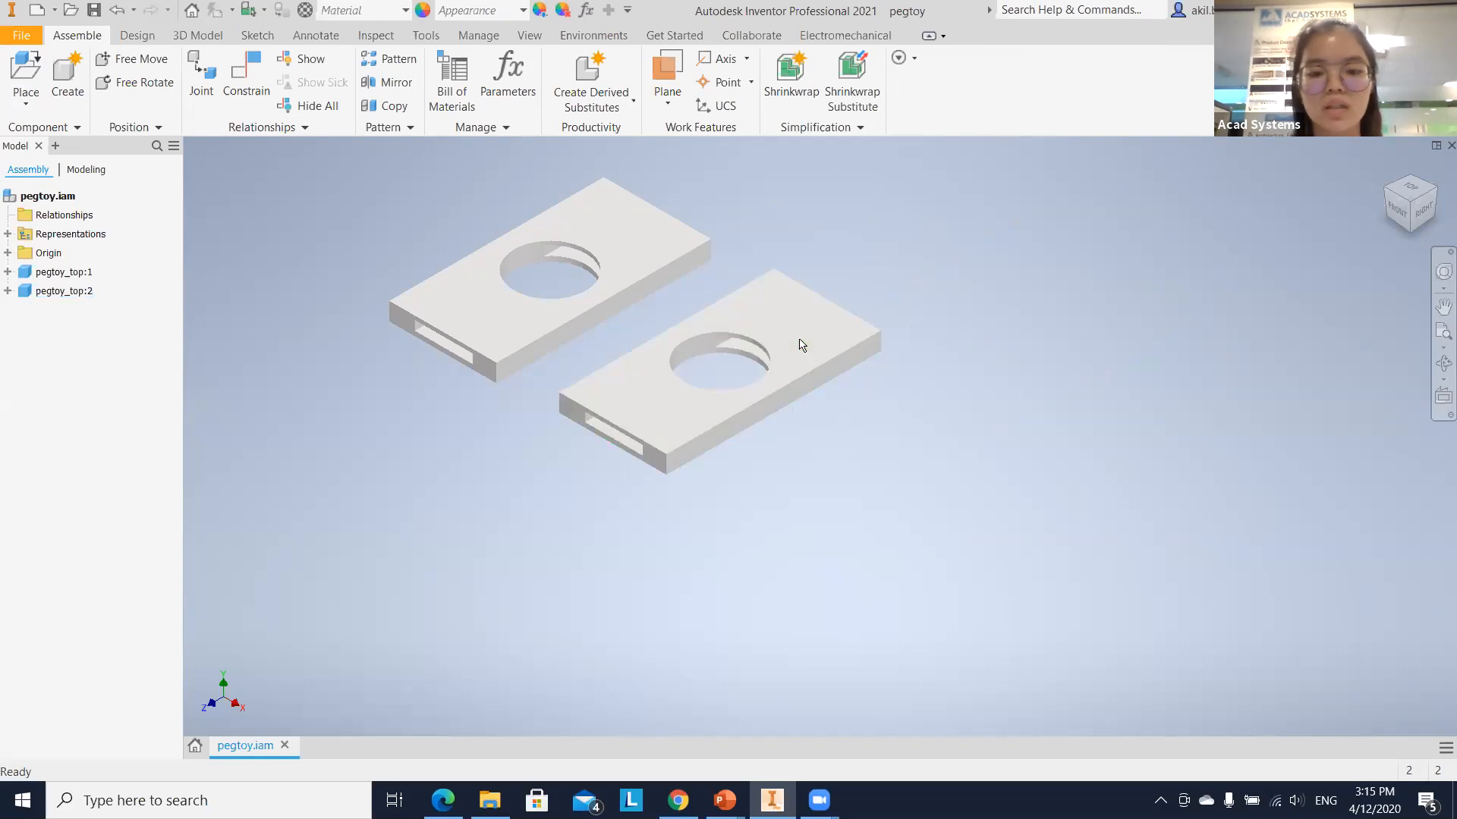
click(629, 270)
key(Delete)
Place one copy of the pegtoy_peg part beside the top part and end the placement.
click(10, 76)
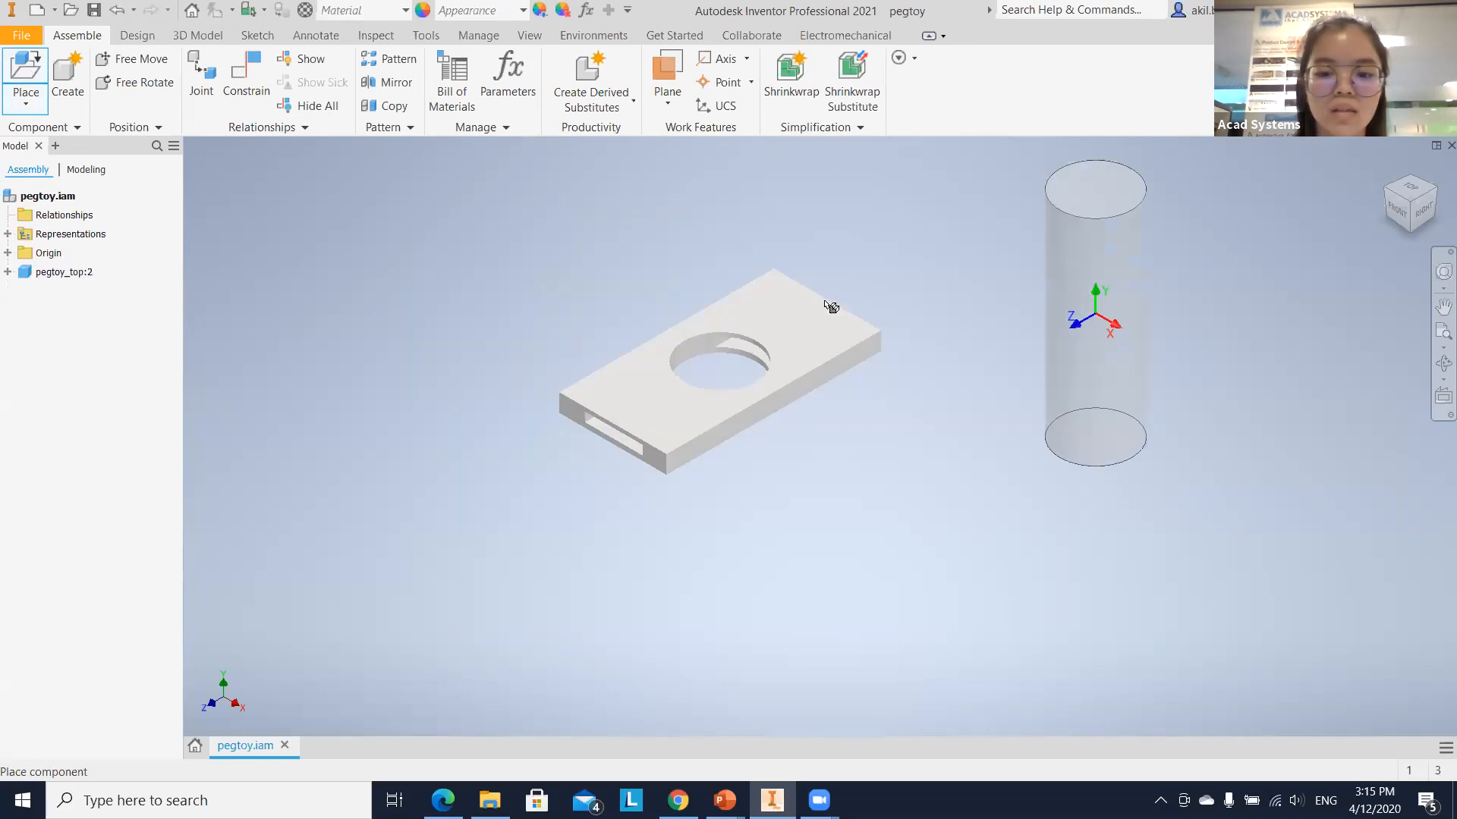
click(1096, 316)
right_click(904, 236)
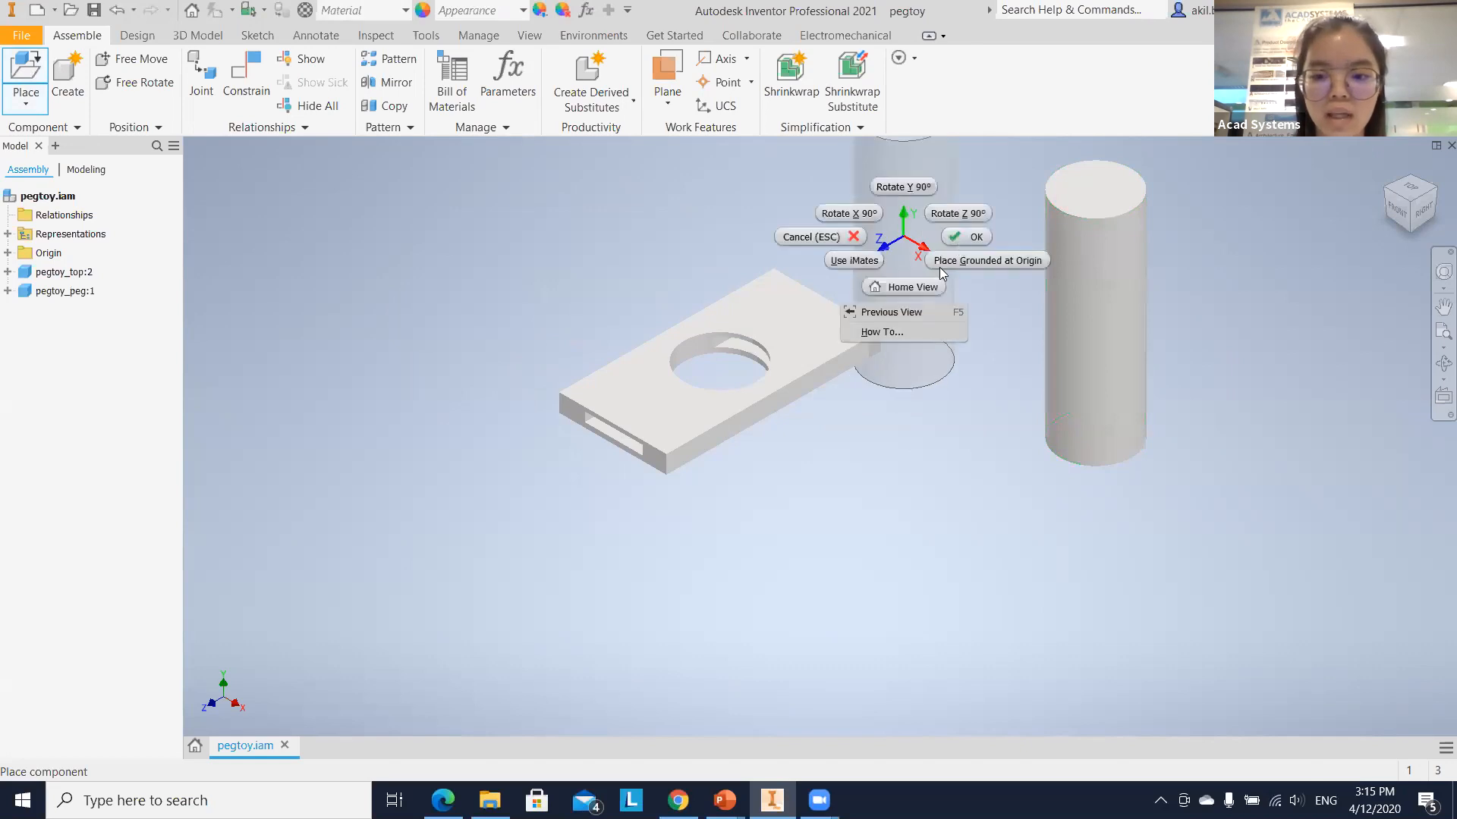
click(959, 240)
Place two copies of the pegtoy_side part next to the top part and end the placement.
click(24, 71)
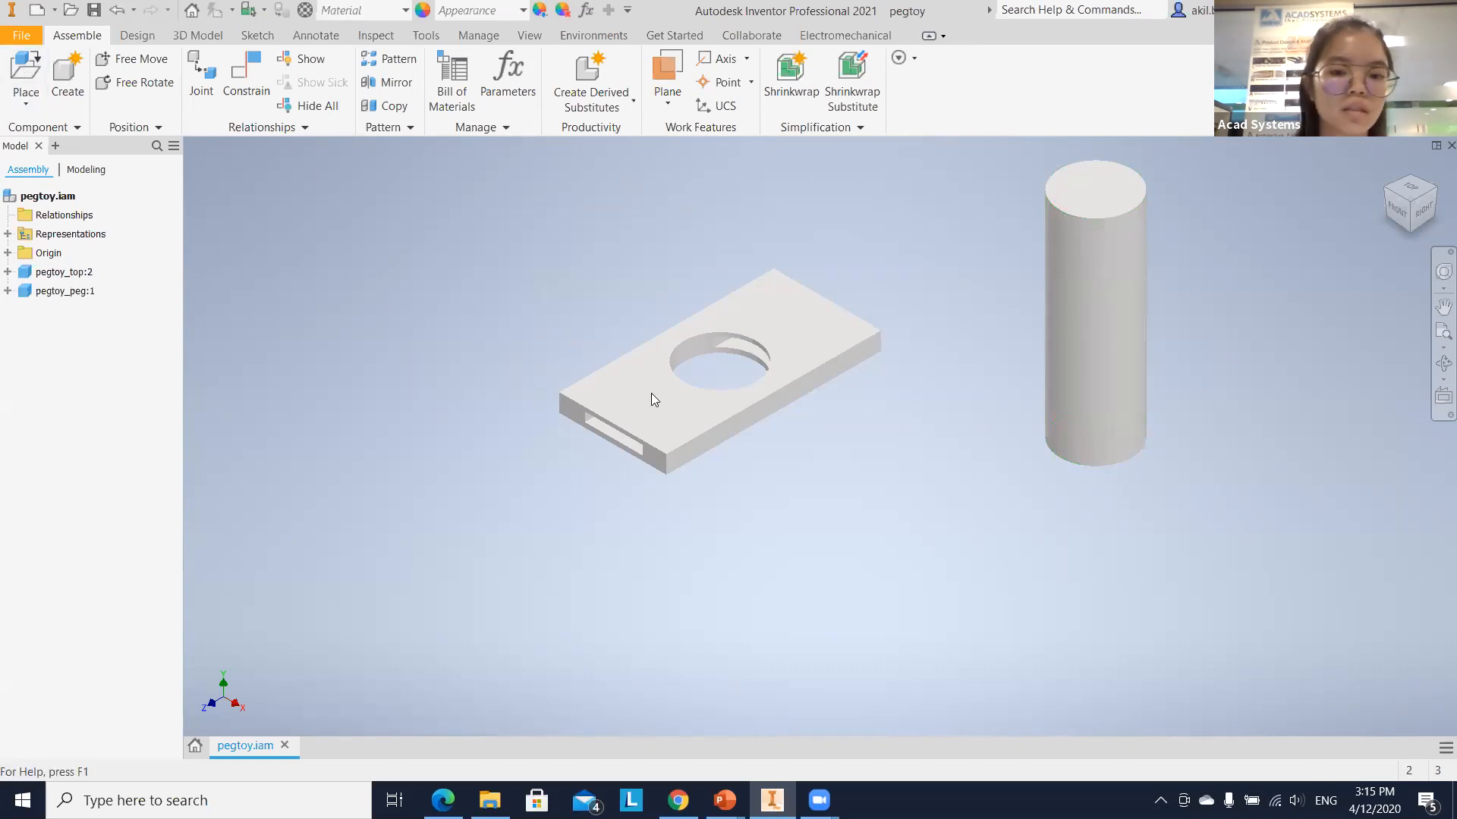
double_click(659, 346)
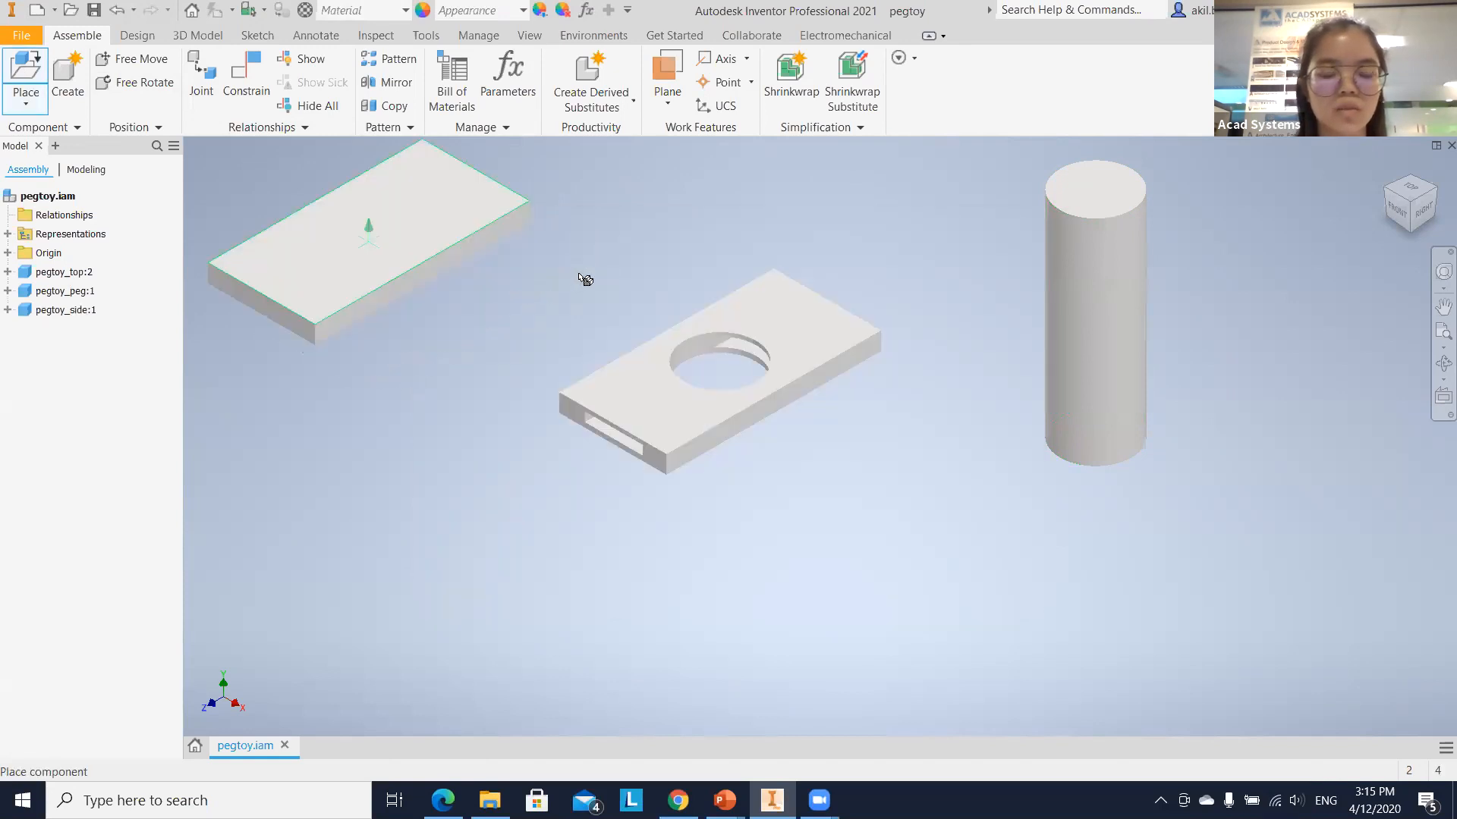
click(585, 280)
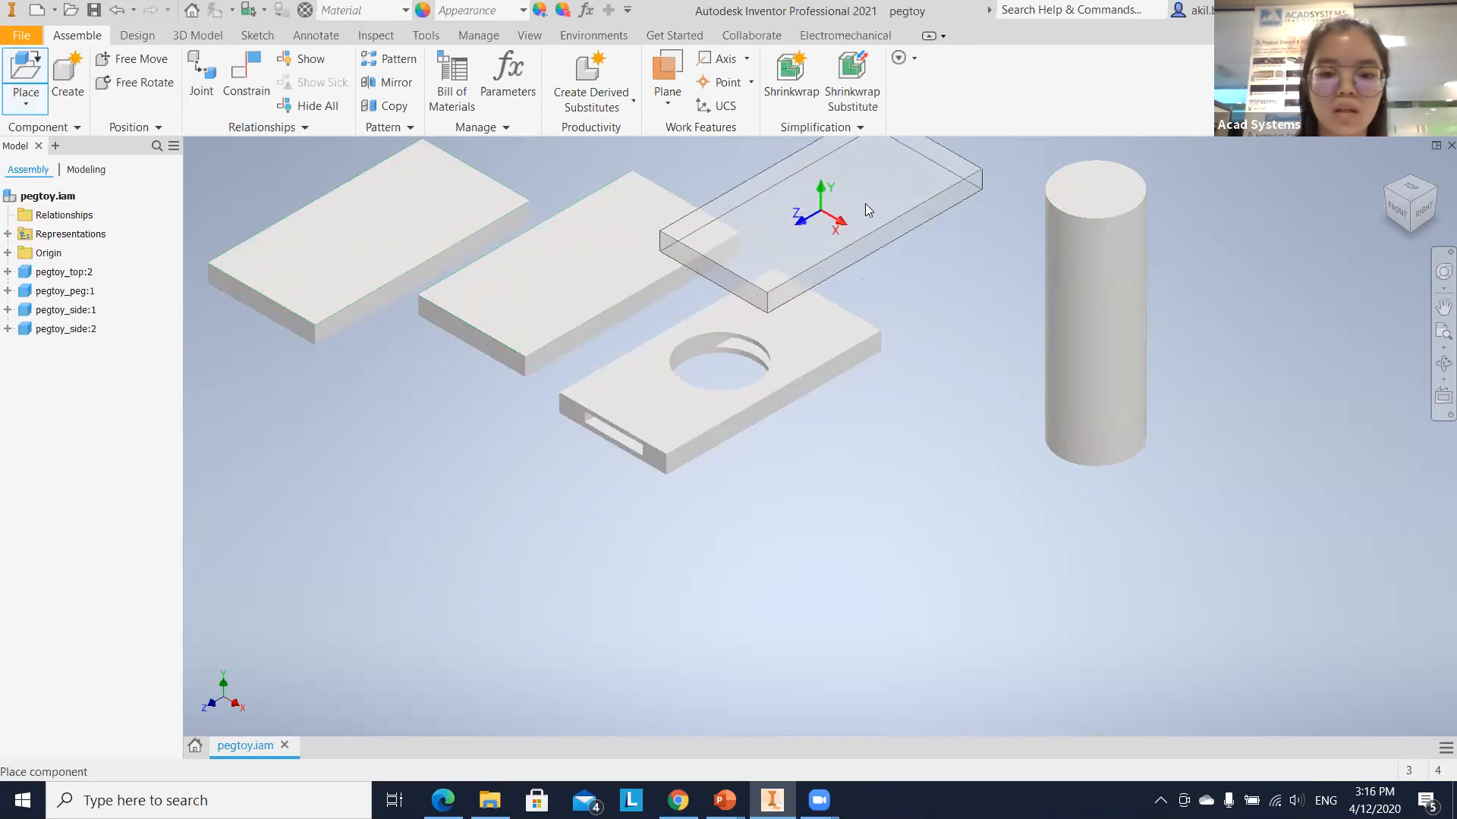
right_click(865, 204)
click(873, 211)
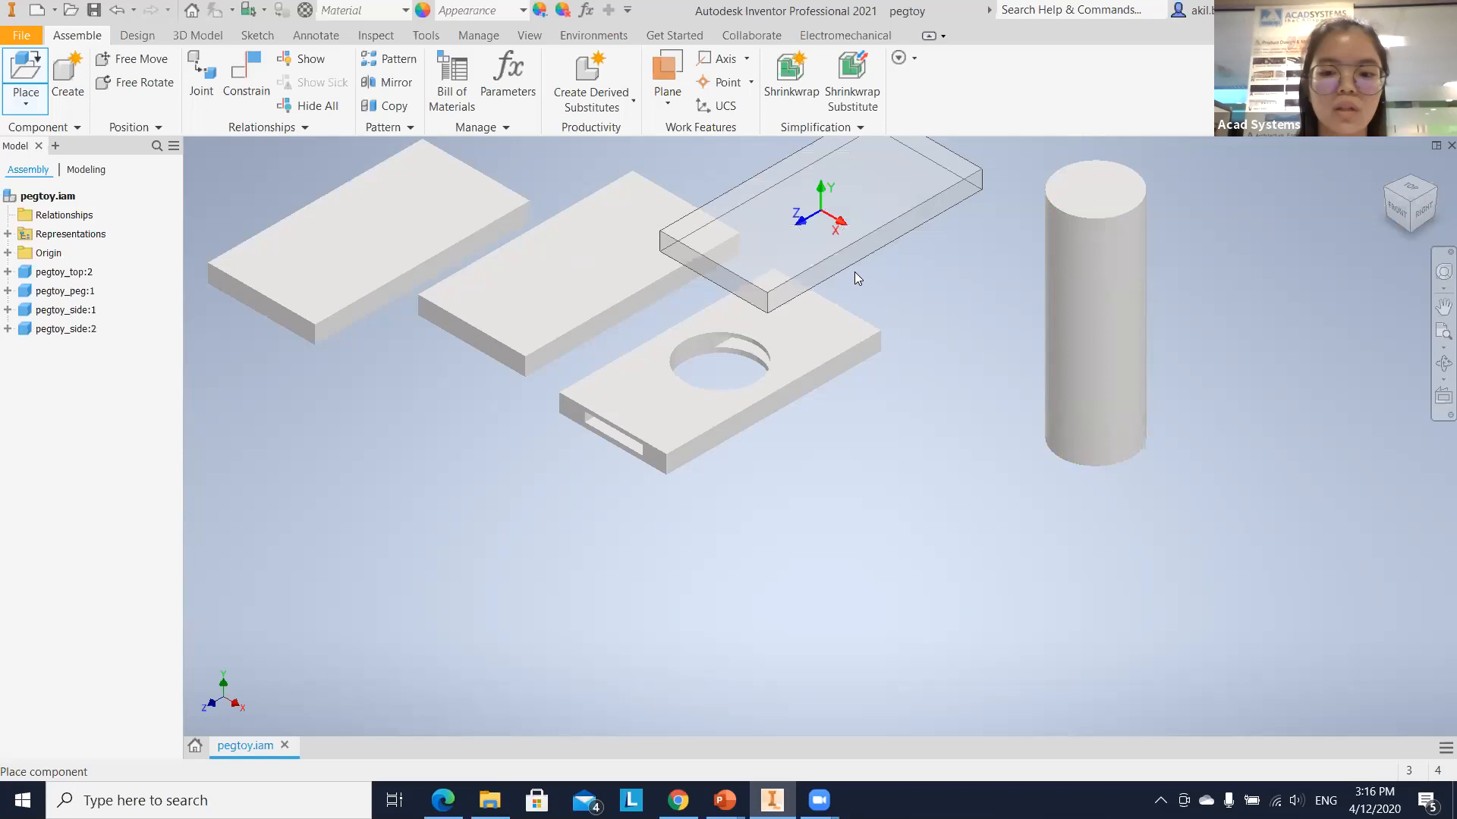
key(Escape)
Turn on the Degrees of Freedom display for all four components through their occurrence iProperties.
scroll(854, 272, down, 5)
scroll(868, 706, up, 8)
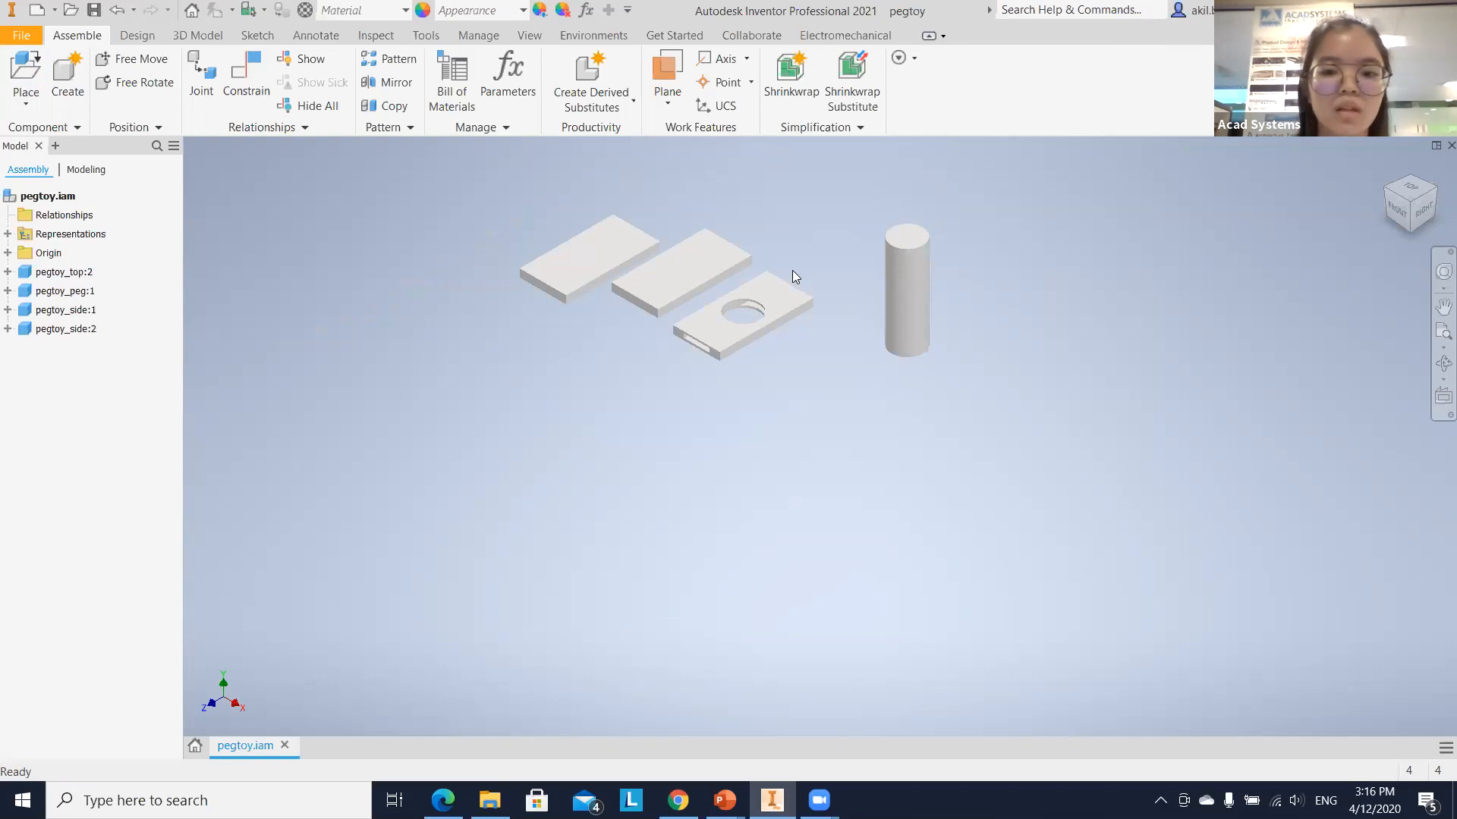
key(ctrl+a)
right_click(827, 300)
click(846, 709)
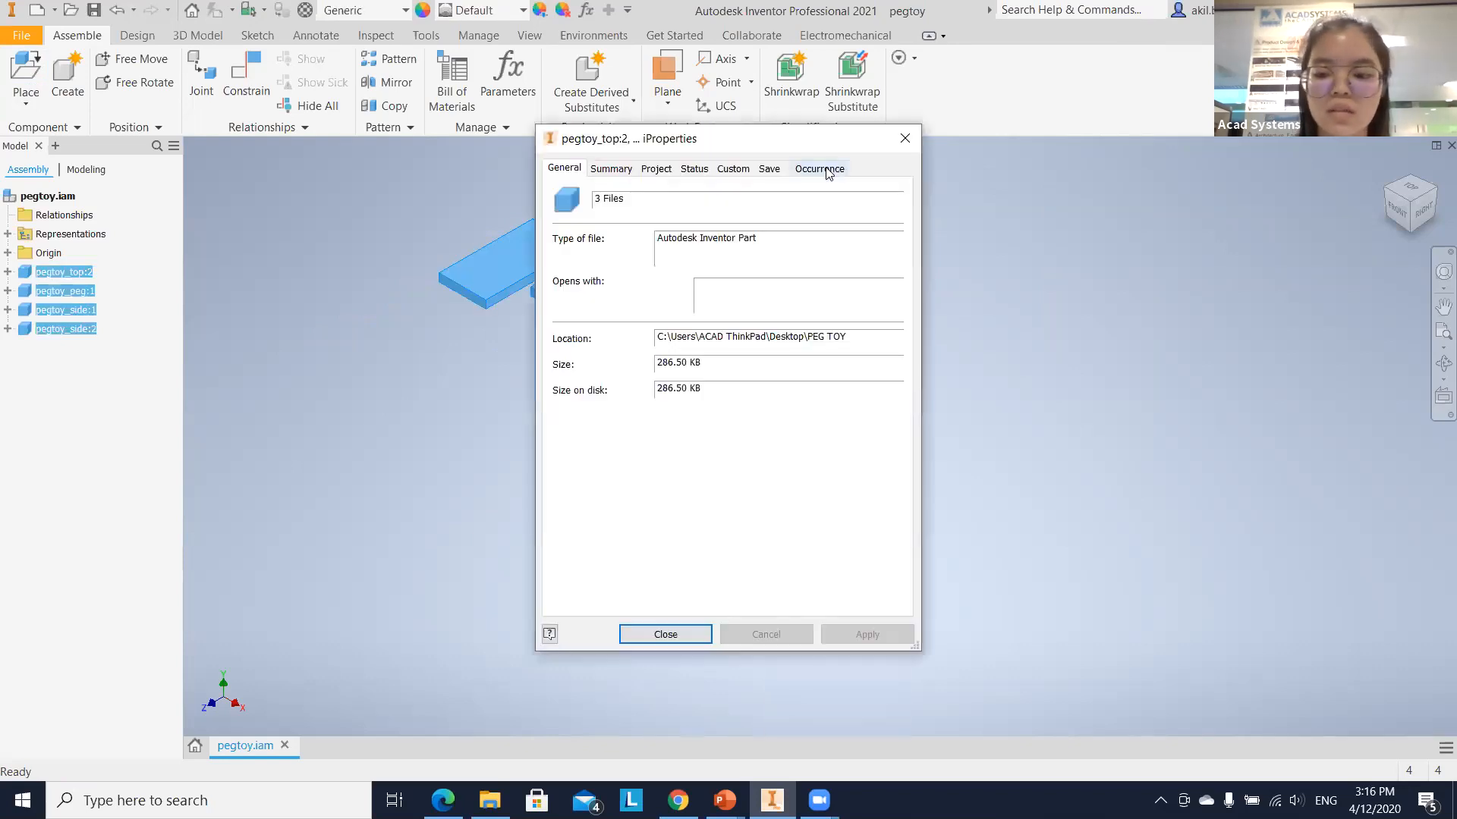
click(826, 170)
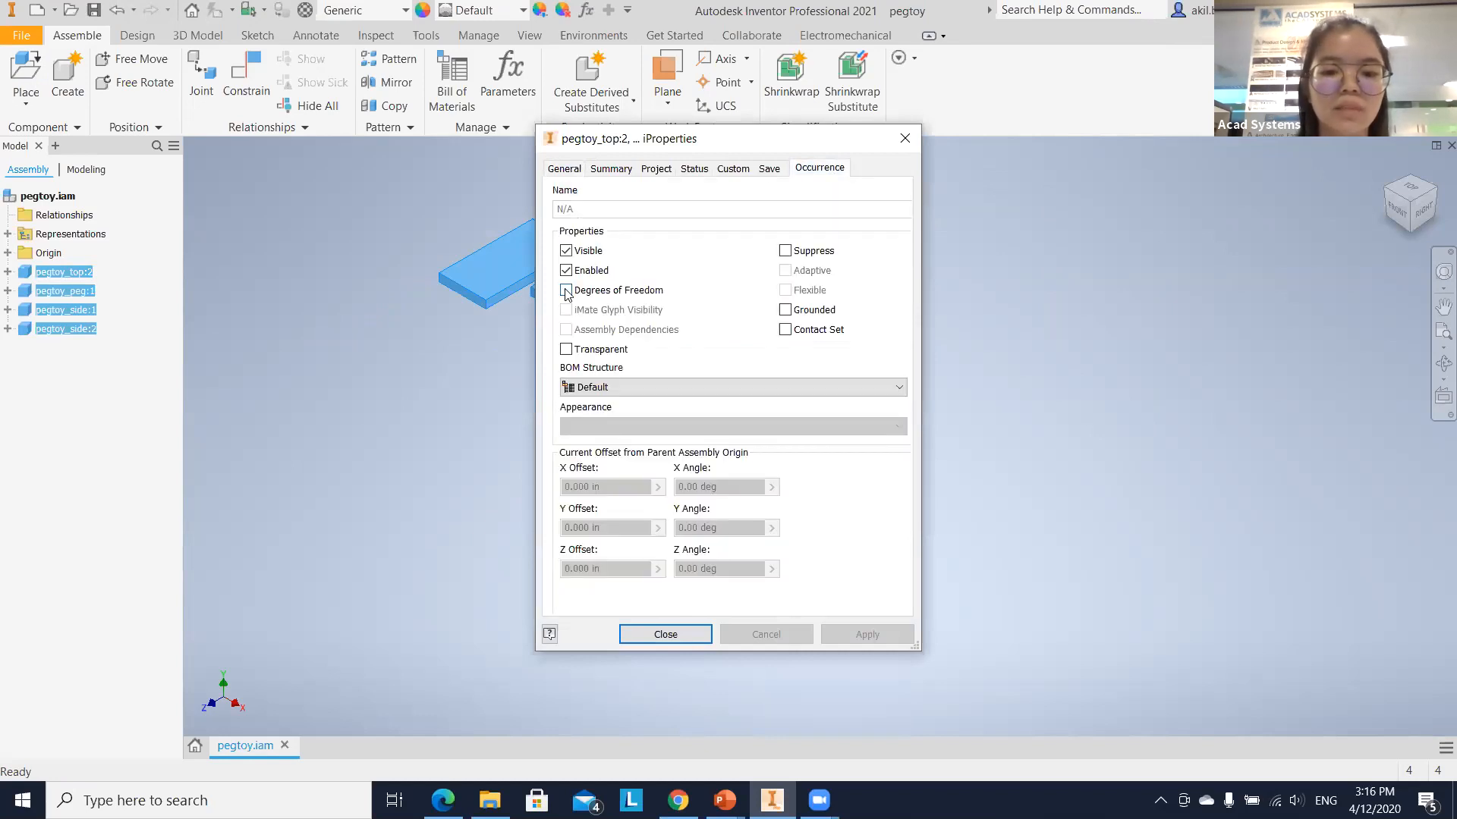
click(566, 291)
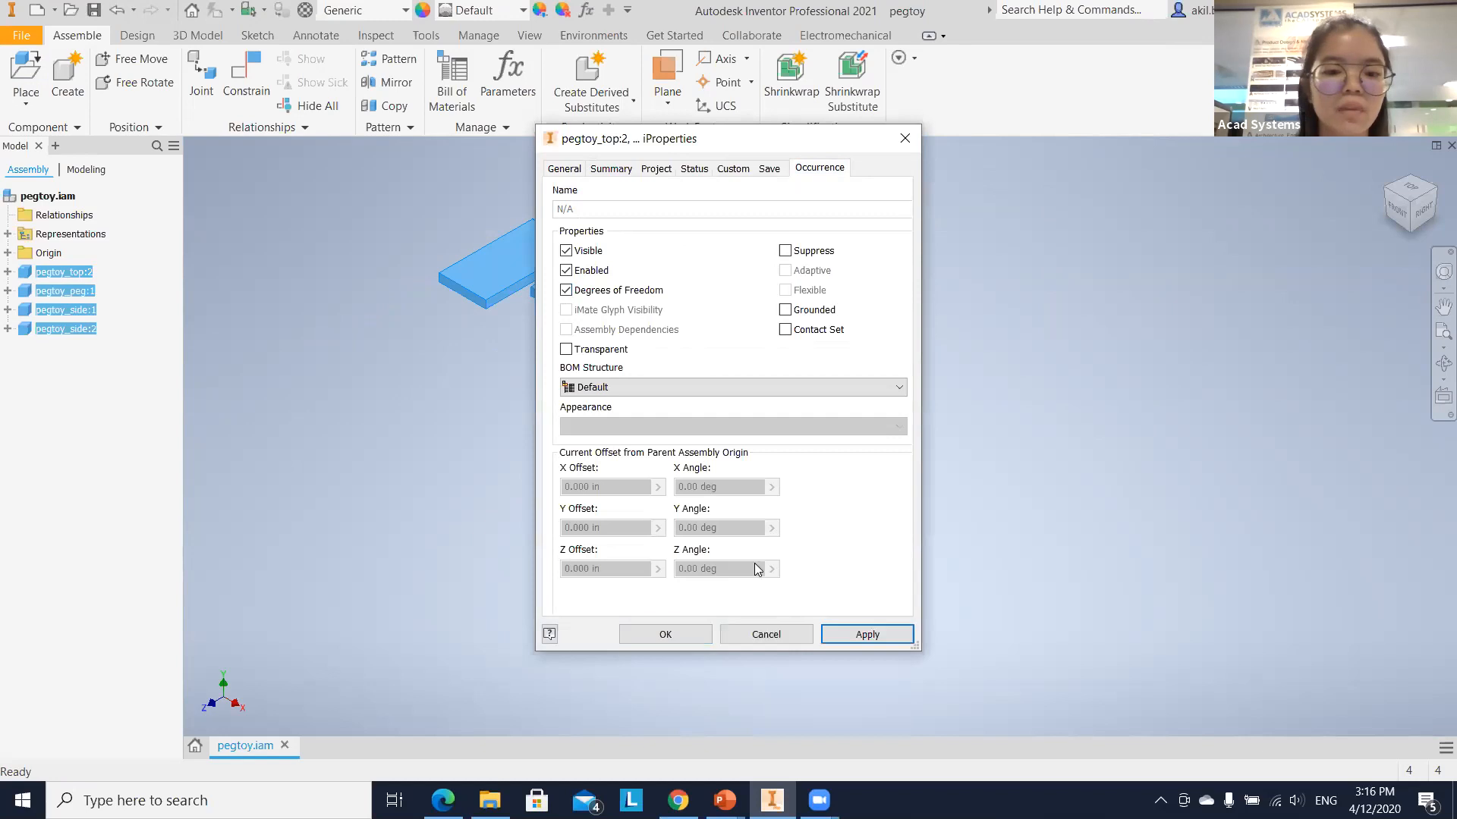
click(649, 631)
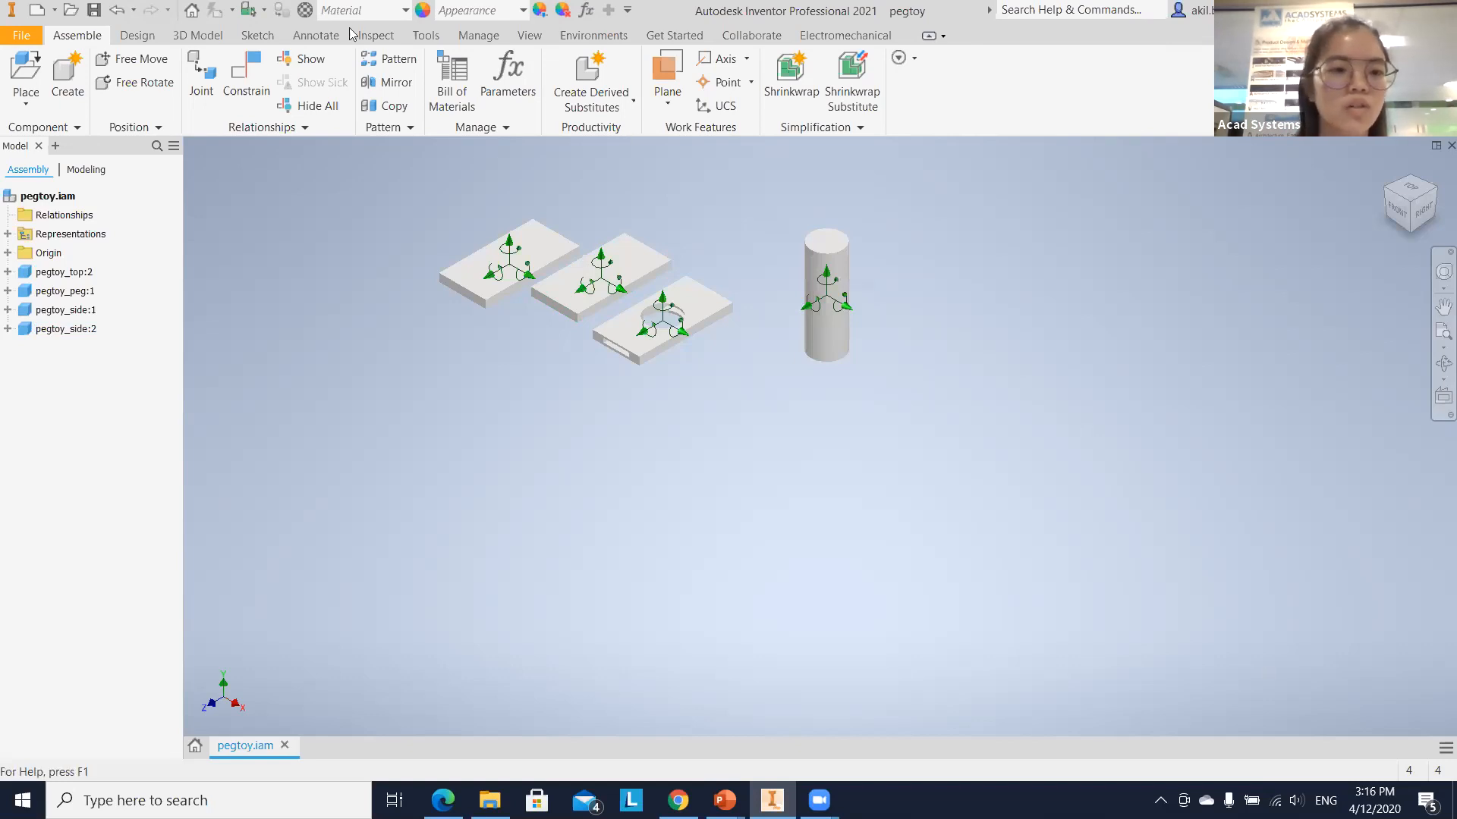
Apply a Mate constraint with 0 in offset between the short end face of the nearest side plate and the underside of the top part.
click(254, 82)
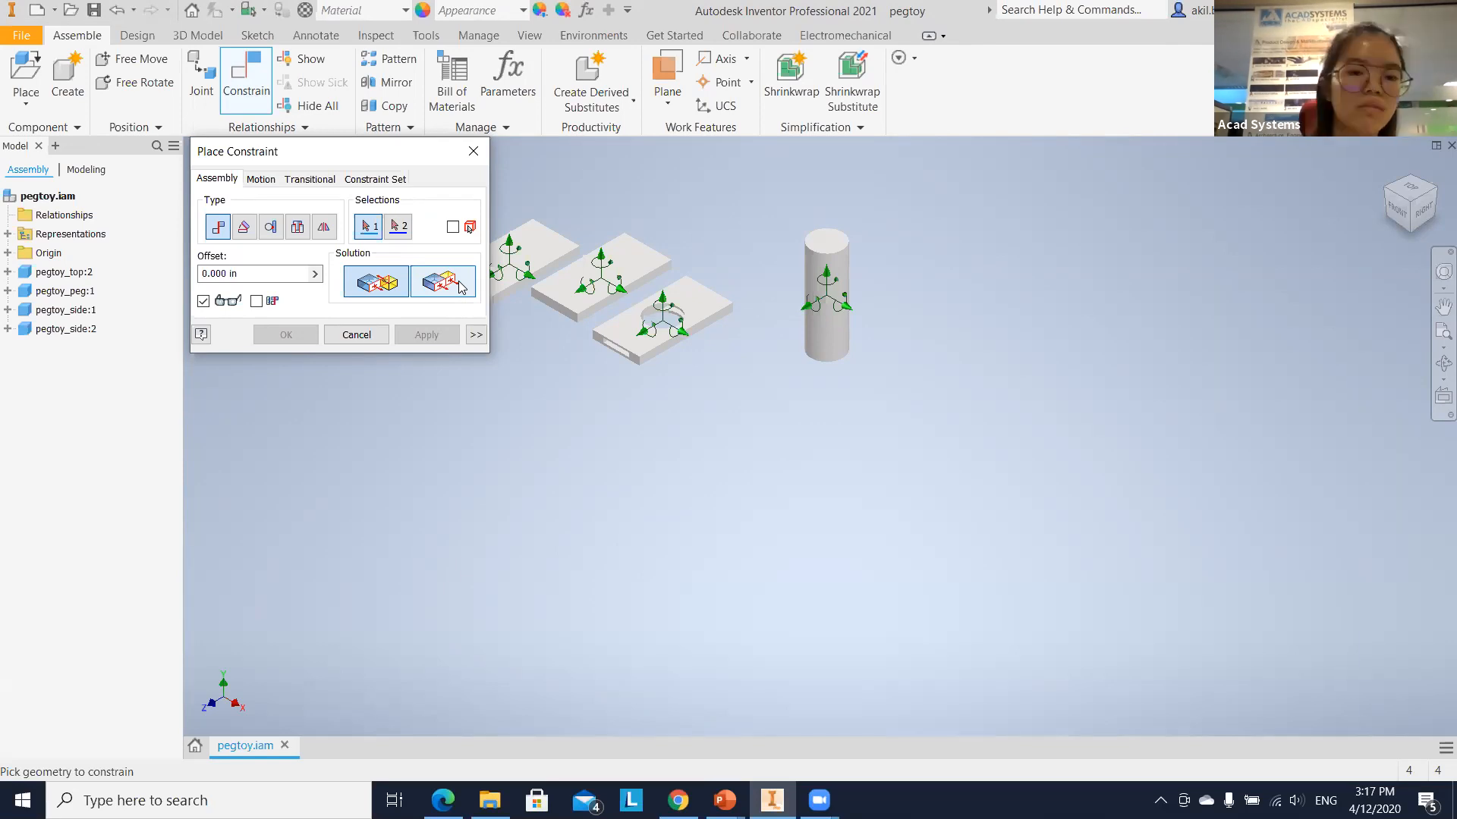
click(454, 285)
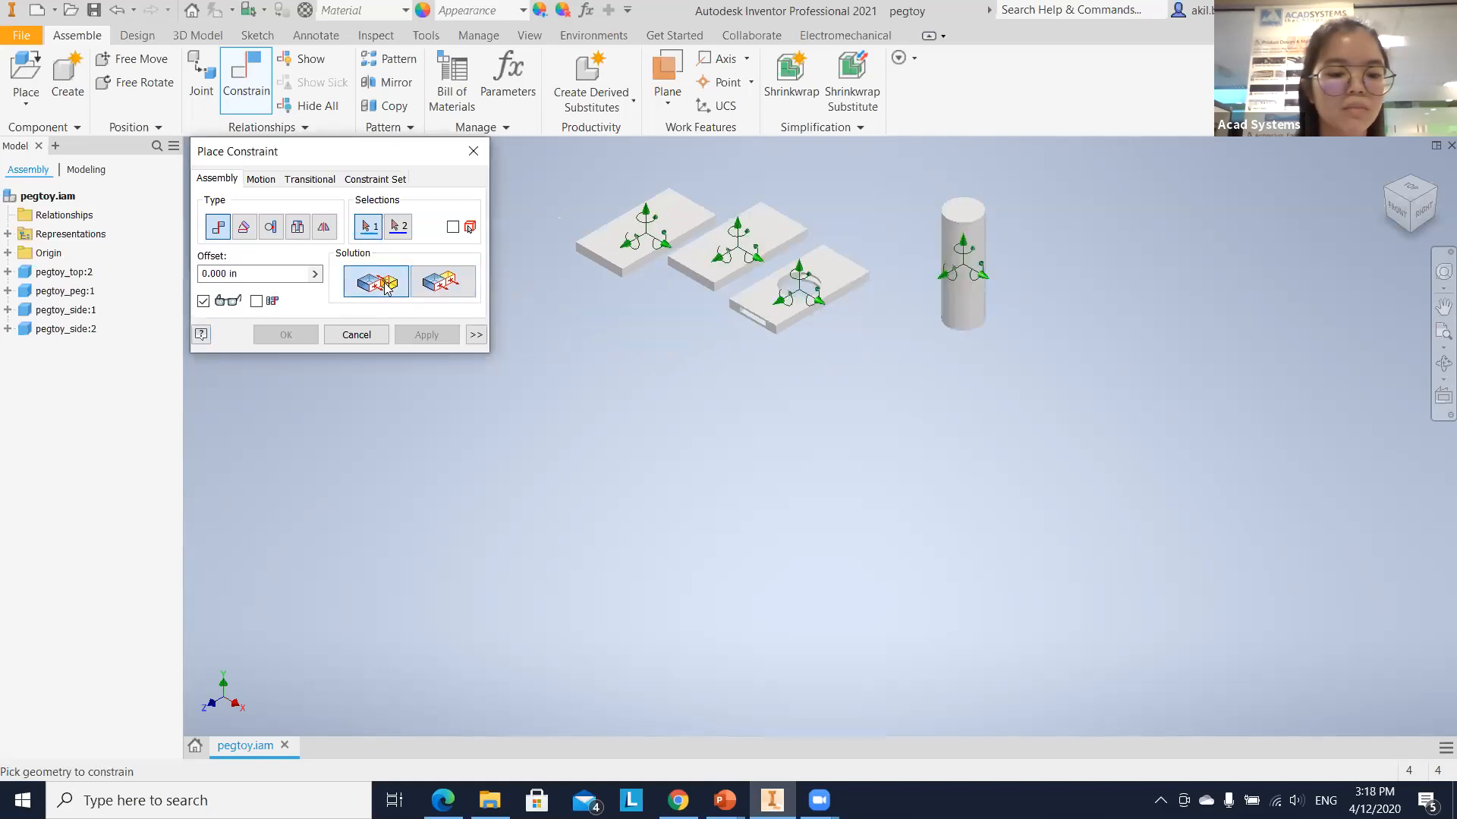
middle_drag(684, 311, 554, 358)
scroll(583, 251, up, 4)
scroll(583, 250, down, 9)
middle_drag(671, 175, 648, 288)
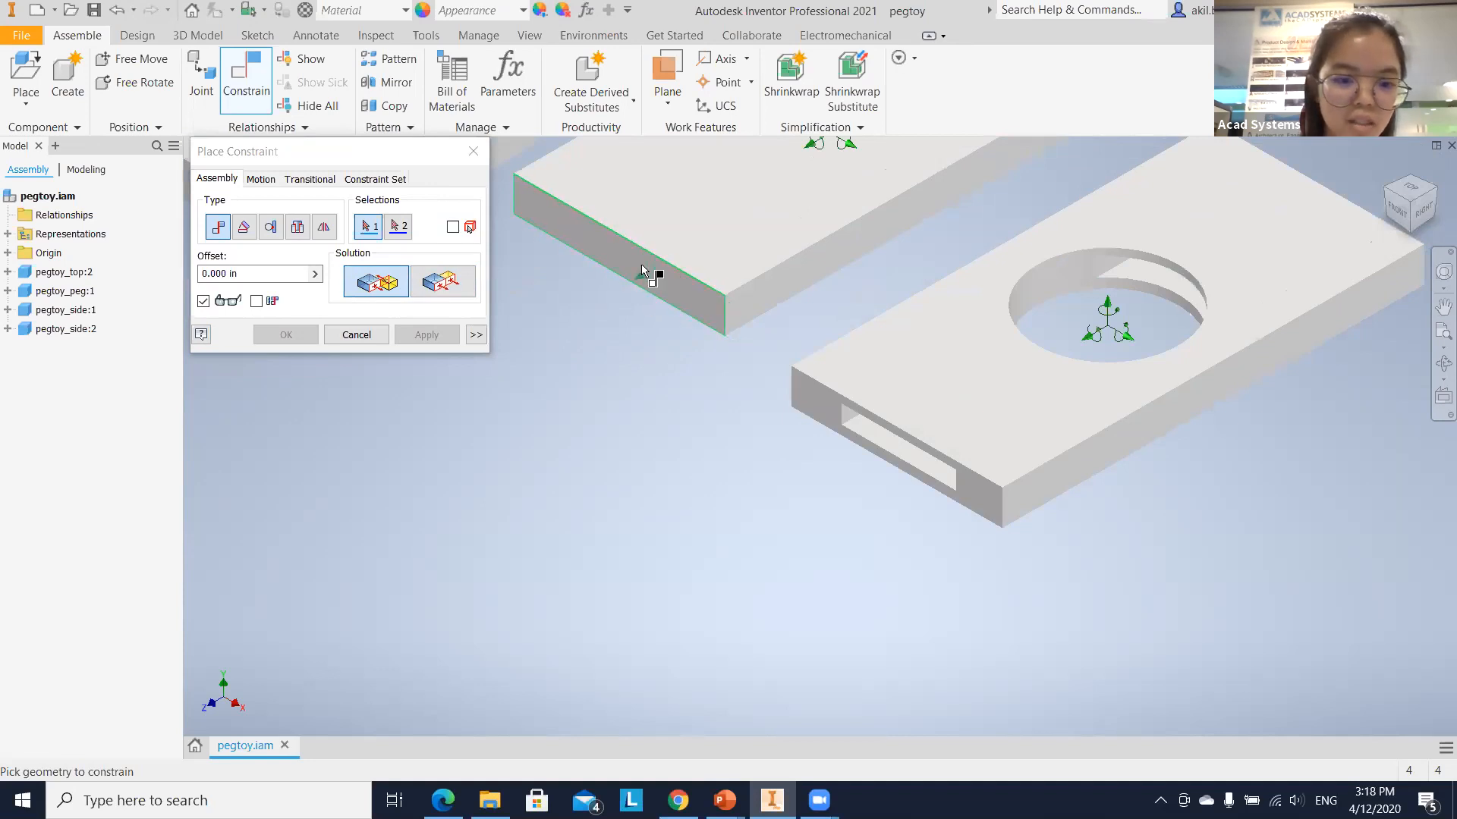
click(668, 294)
middle_drag(906, 367, 843, 274)
middle_drag(917, 321, 894, 296)
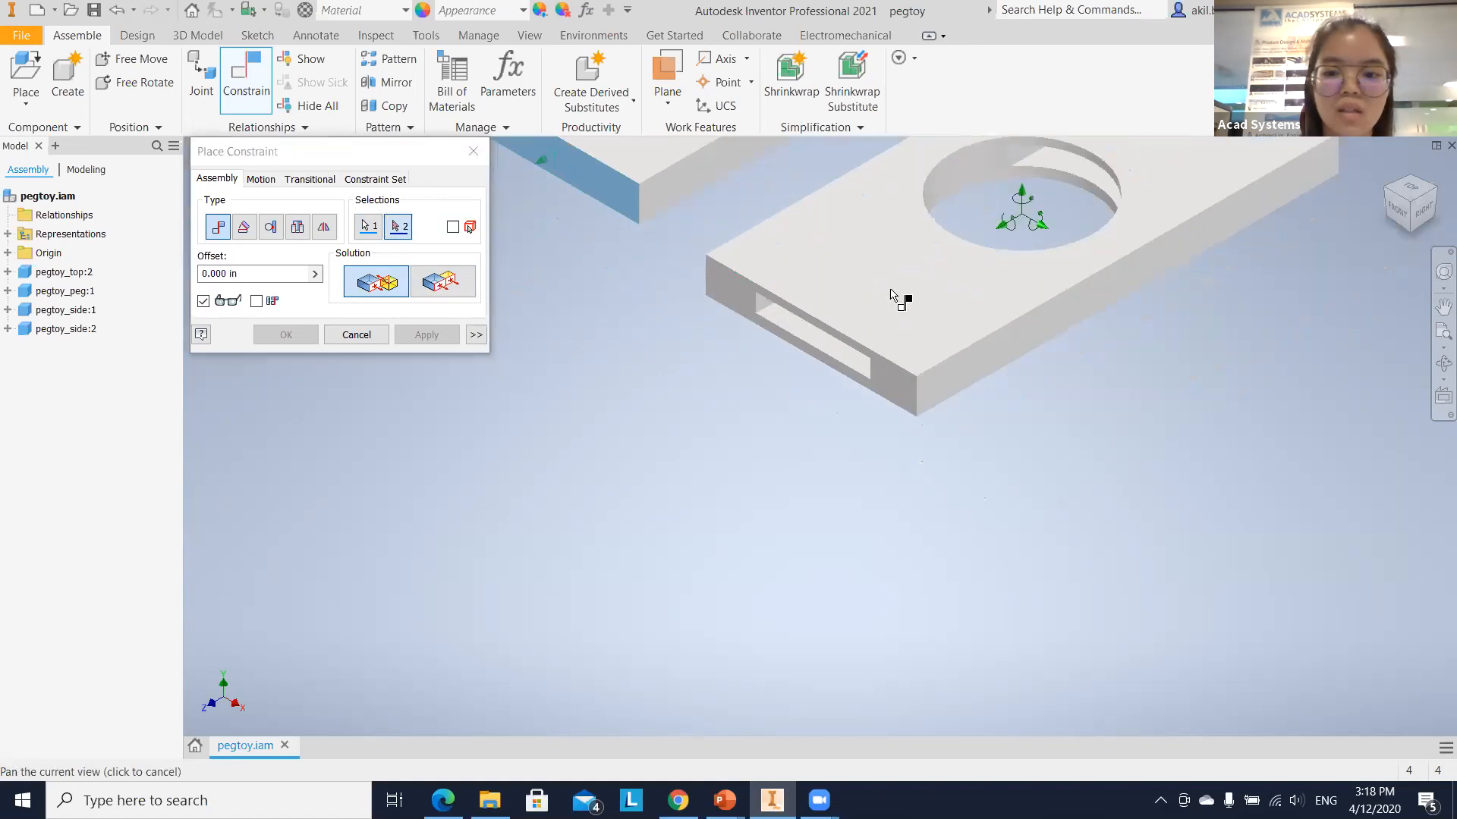
scroll(893, 298, down, 3)
scroll(954, 277, up, 3)
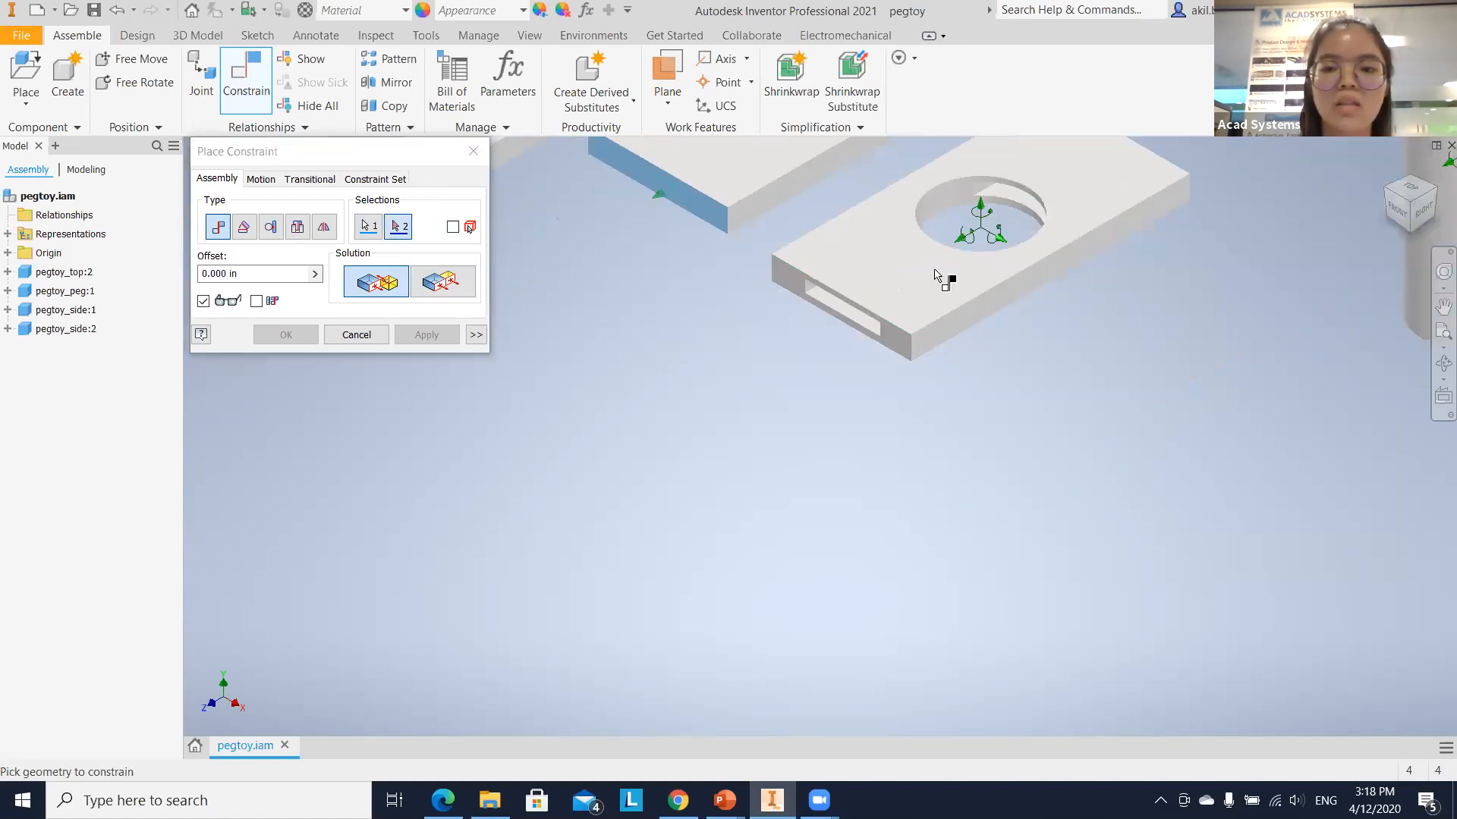
shift+middle_drag(935, 271, 834, 200)
click(834, 202)
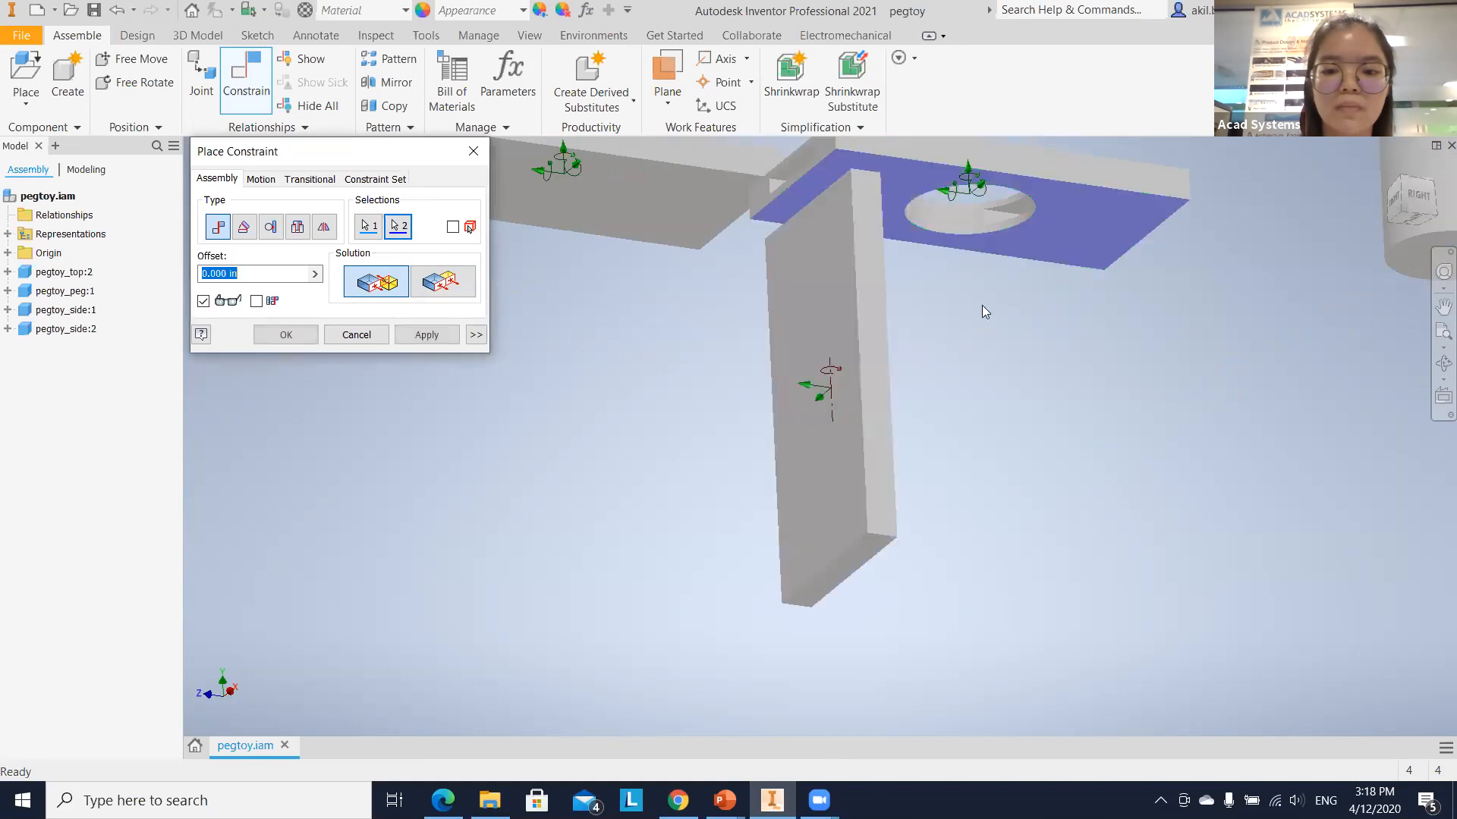
scroll(977, 313, down, 3)
scroll(960, 237, up, 3)
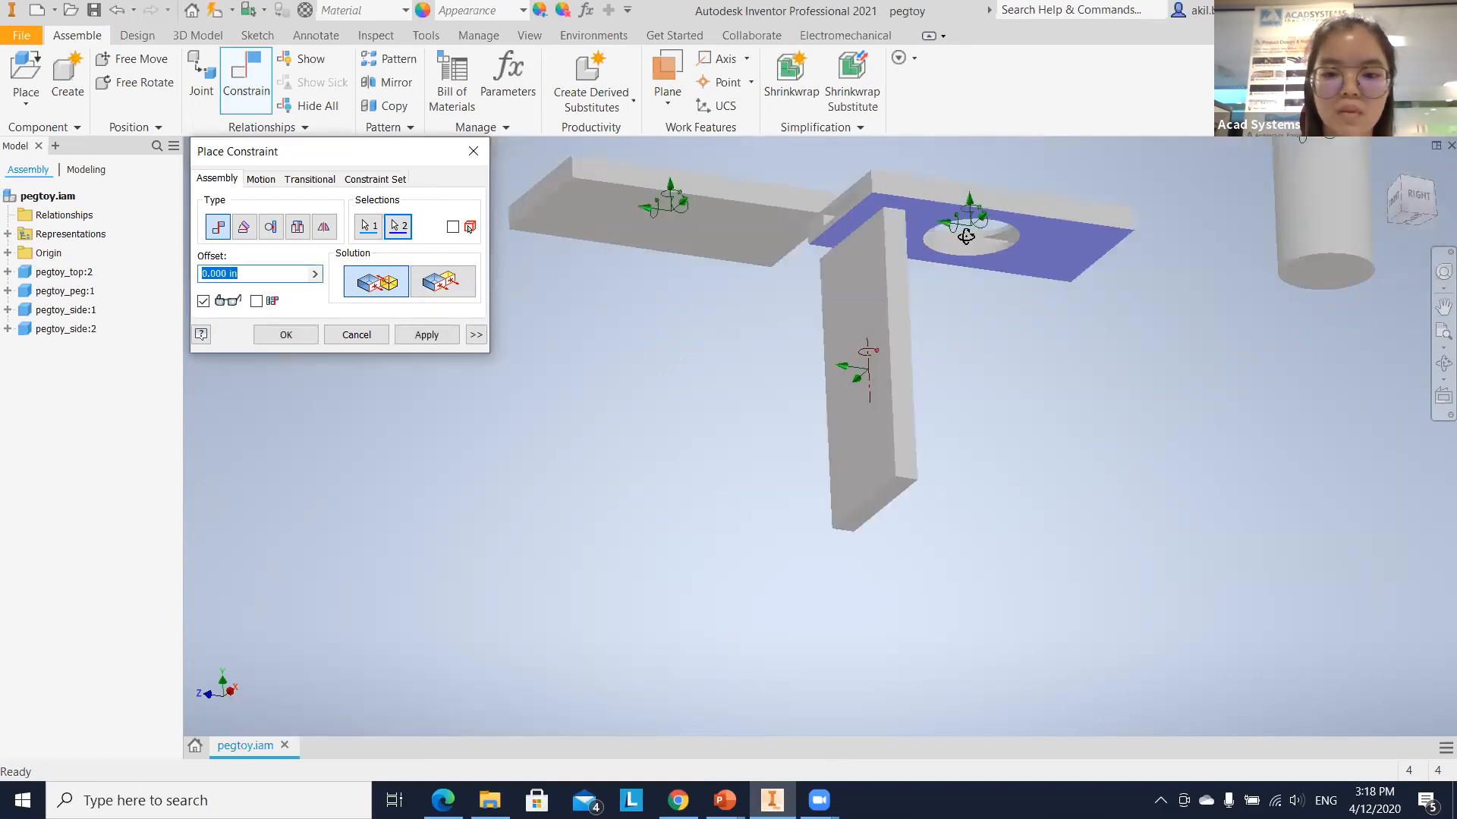
shift+middle_drag(990, 279, 953, 229)
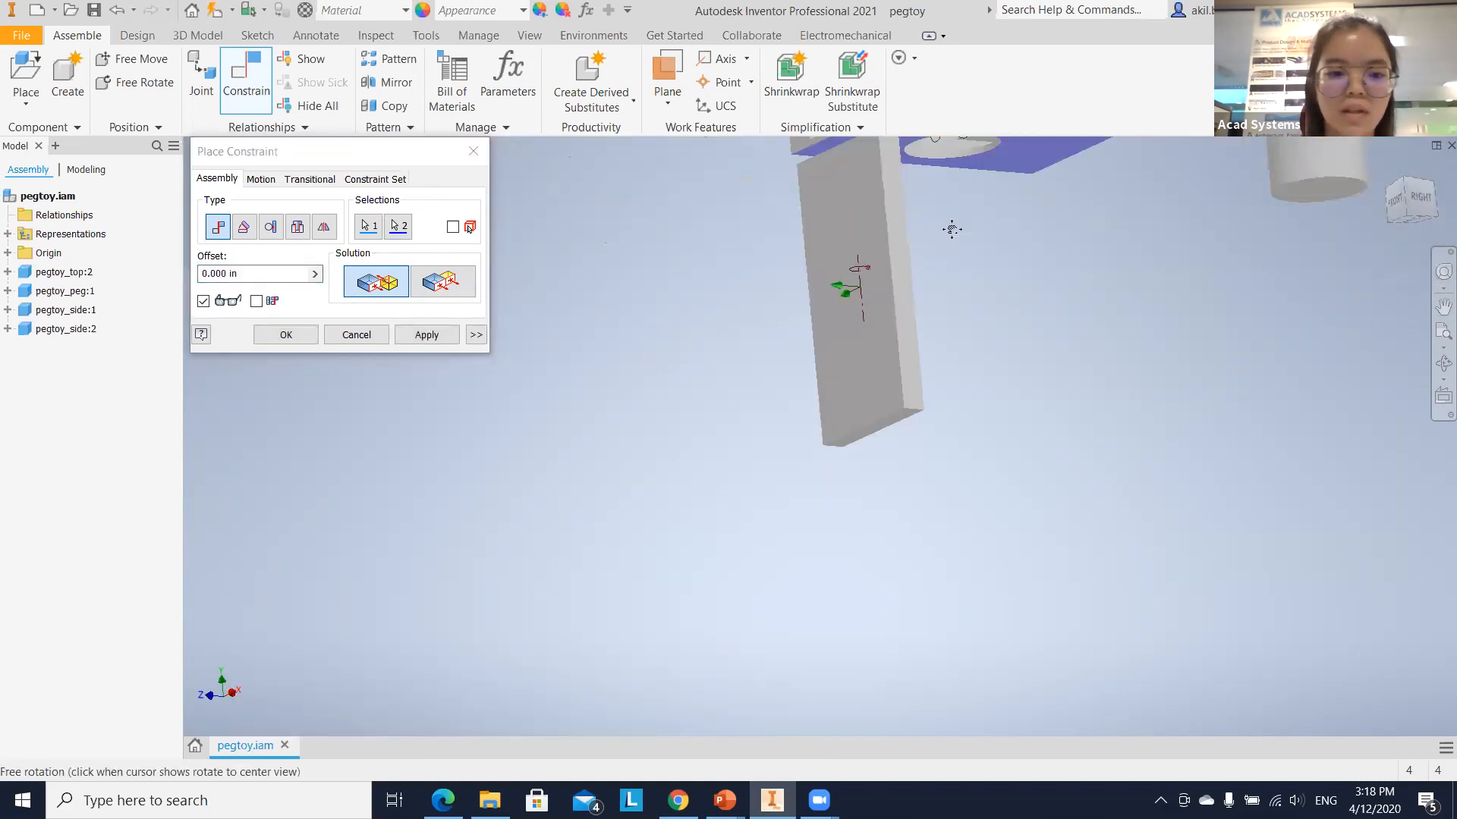
click(425, 333)
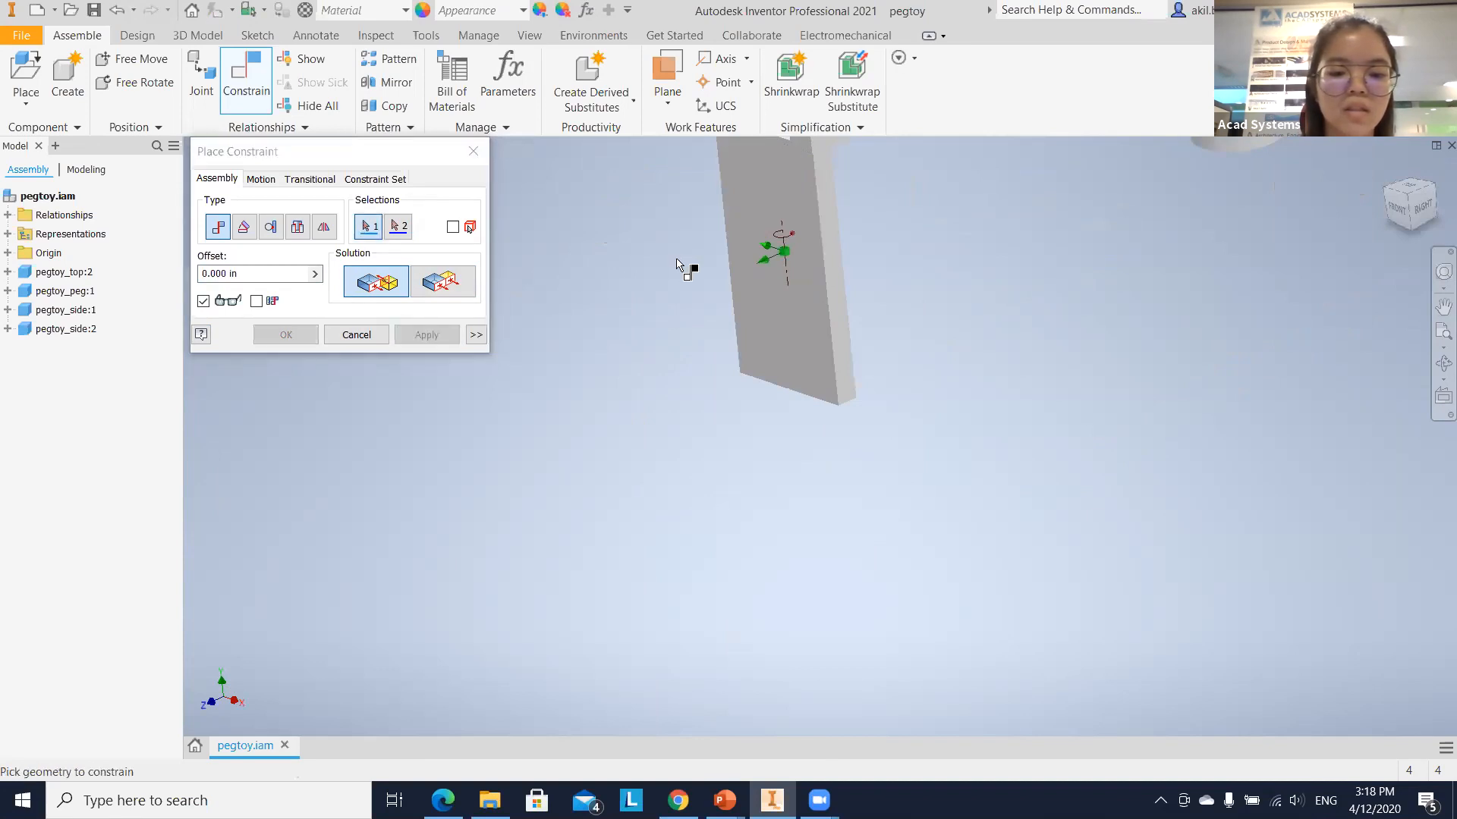
scroll(736, 250, up, 3)
middle_drag(774, 195, 738, 212)
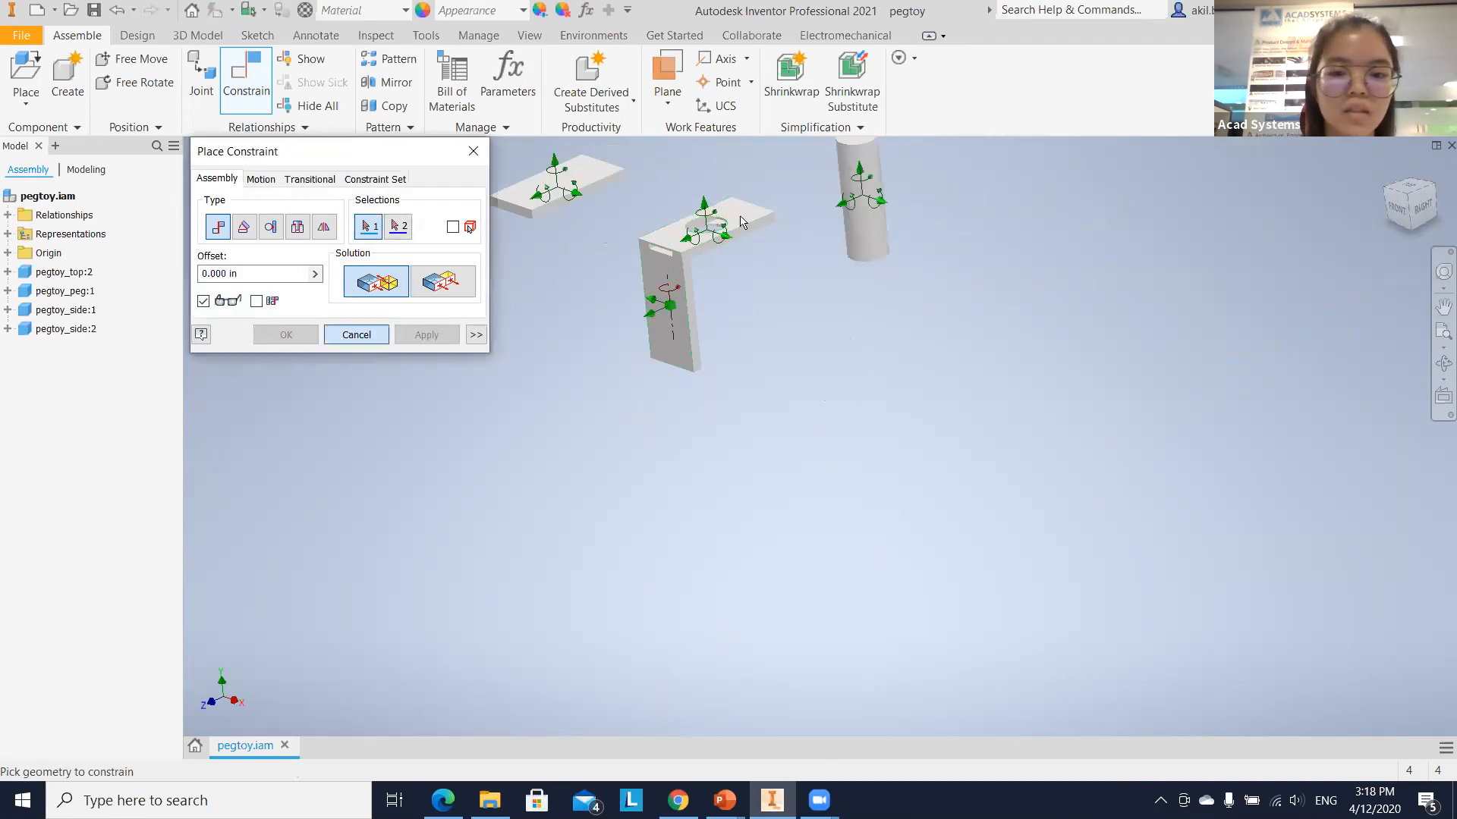
Leave the constraint command, shift the top part slightly on the assembly, and ground it.
key(Escape)
drag(741, 205, 757, 228)
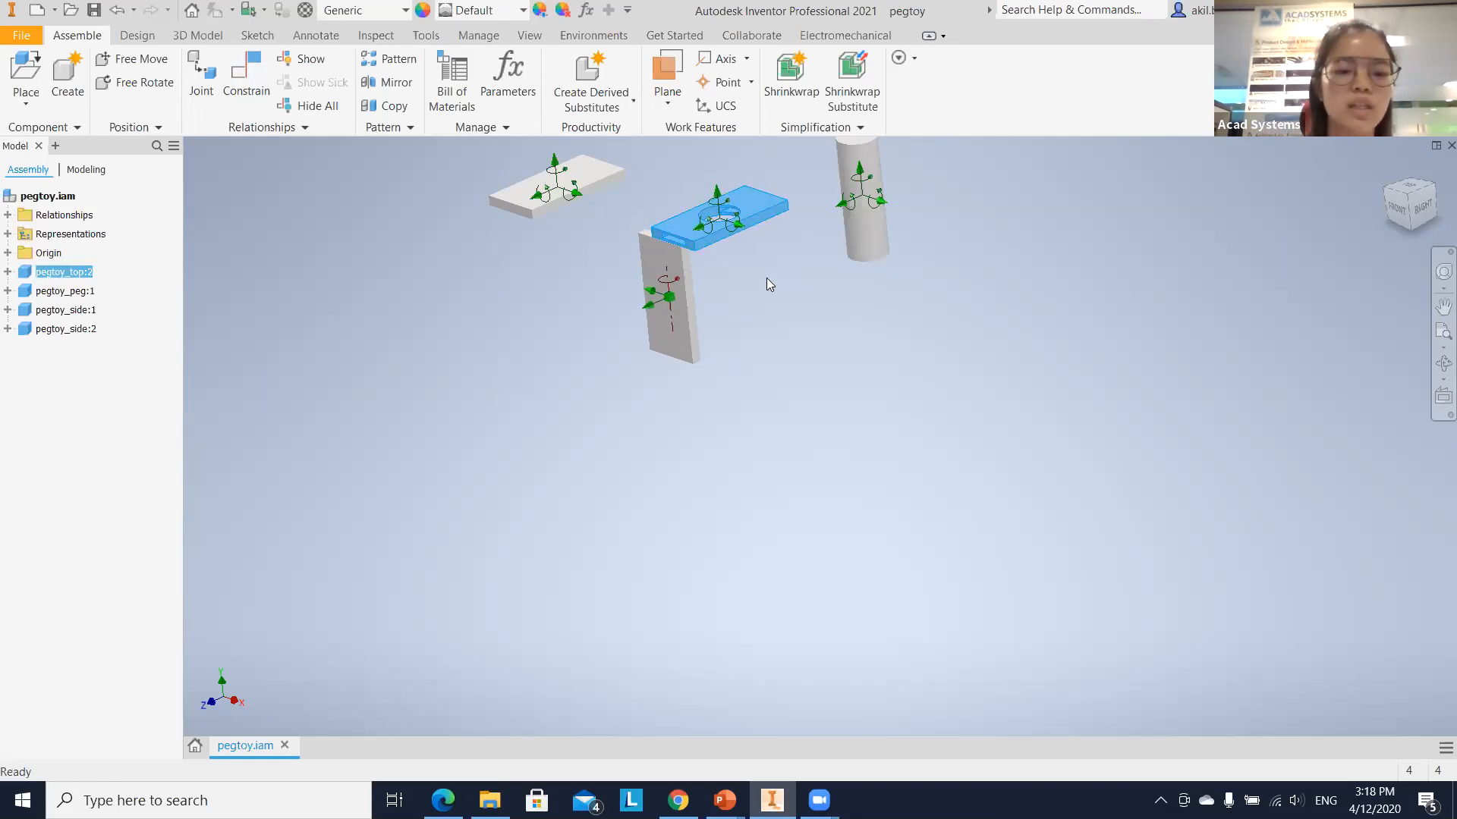
right_click(750, 200)
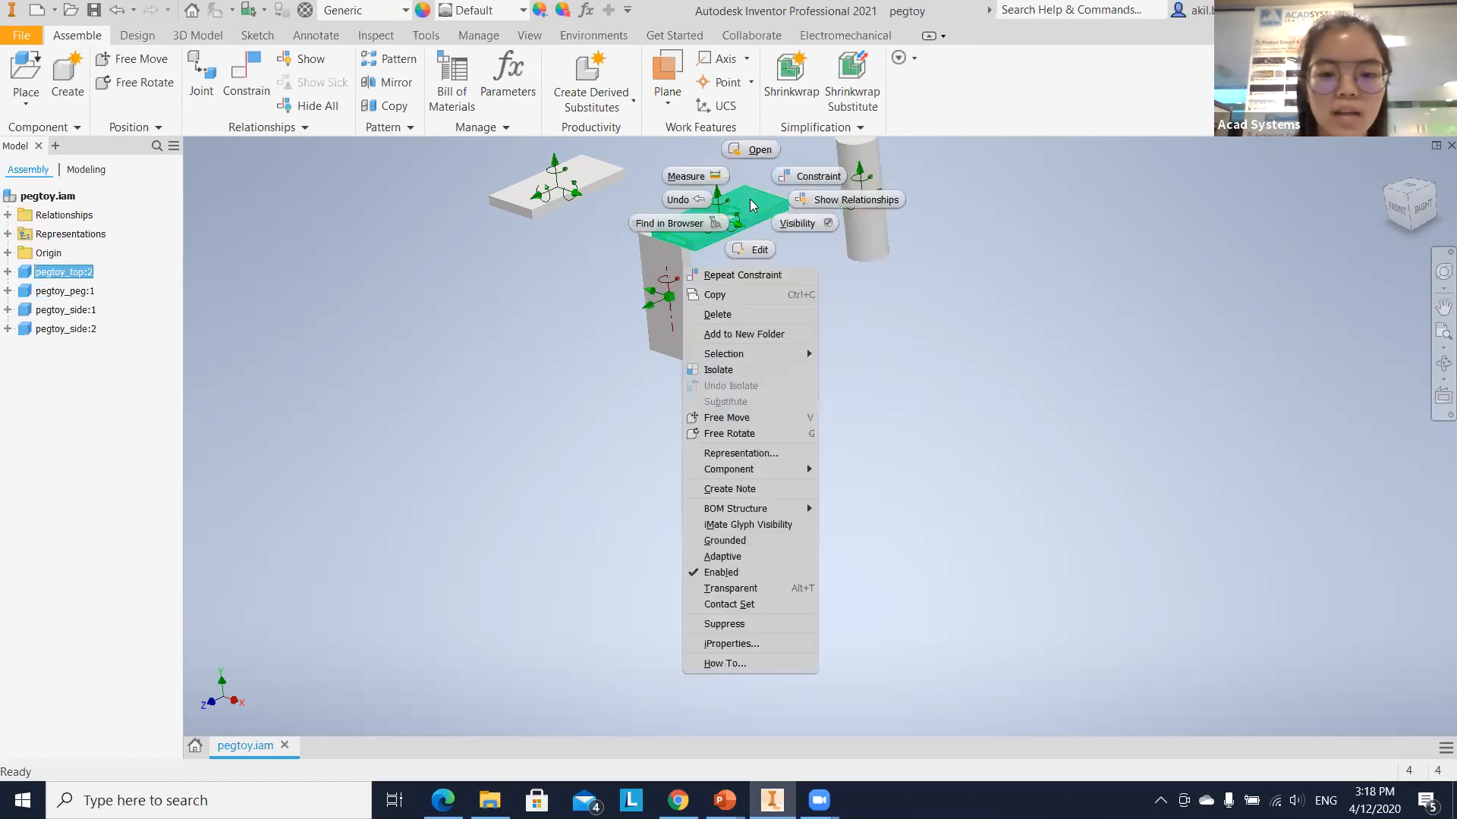
click(746, 522)
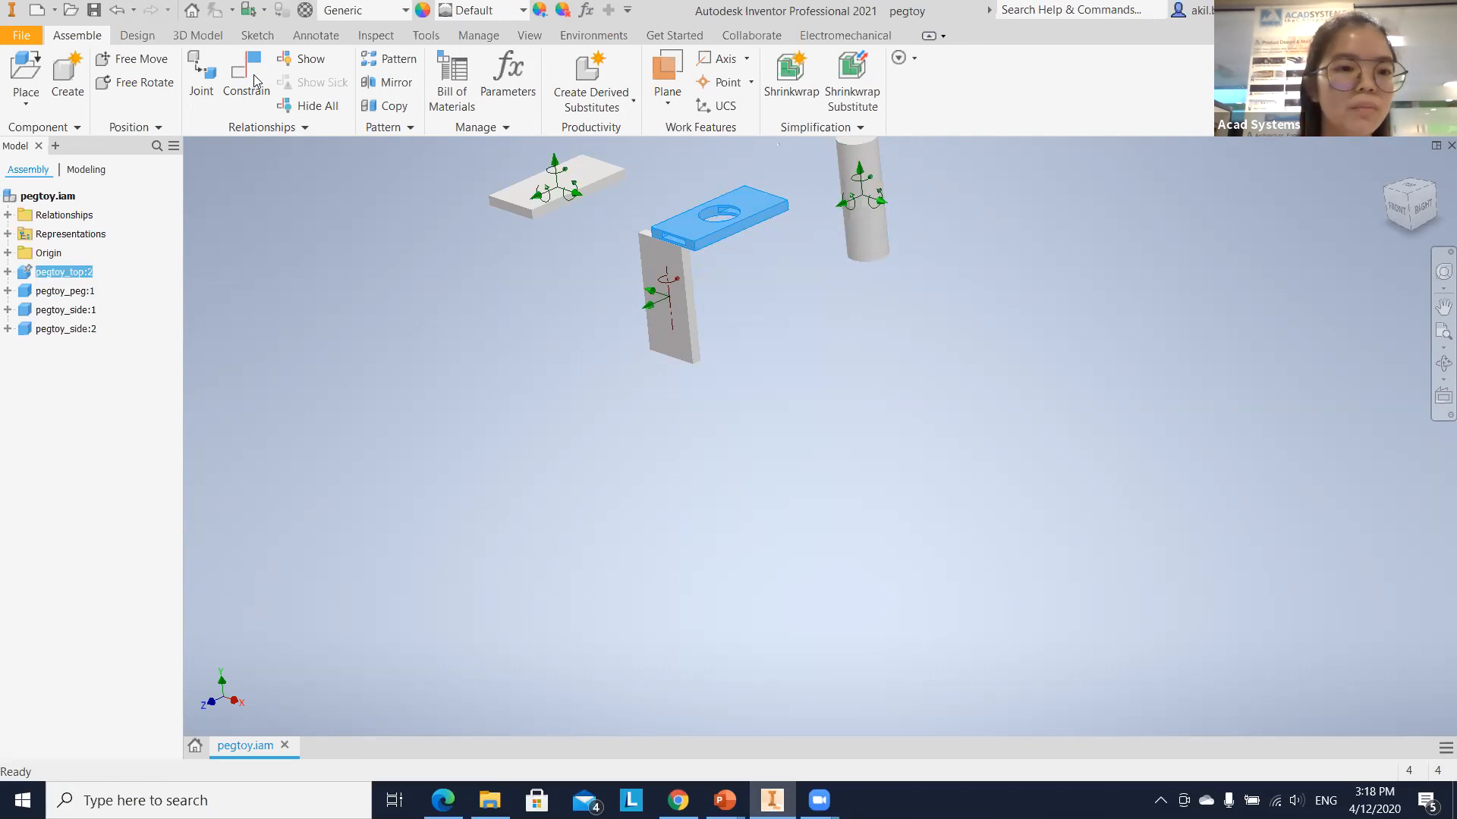
Apply a Flush constraint with 0 in offset between the nearest side plate's narrow long face and the top part's long side face.
key(c)
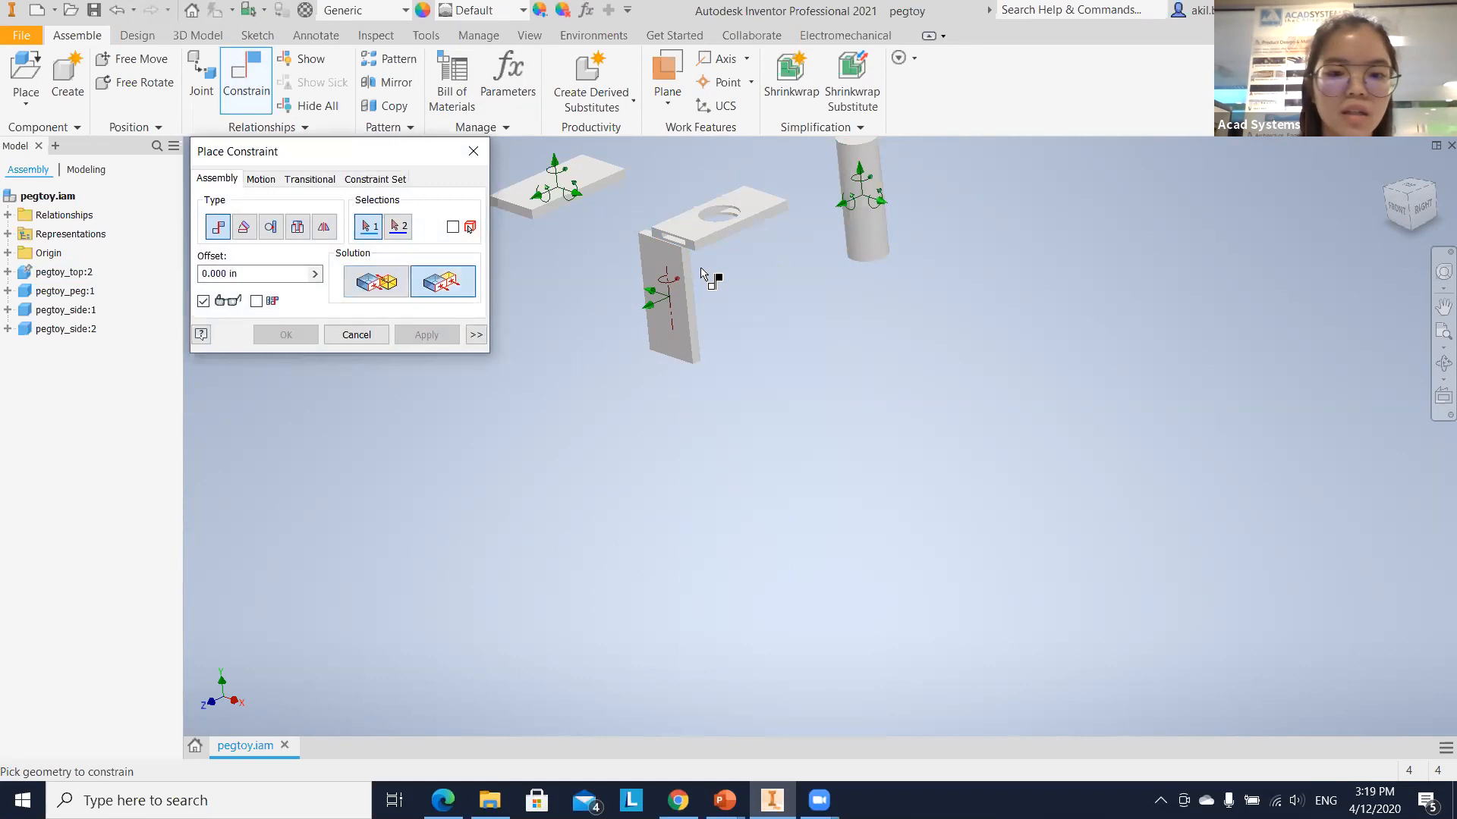
scroll(701, 277, up, 3)
scroll(701, 270, down, 5)
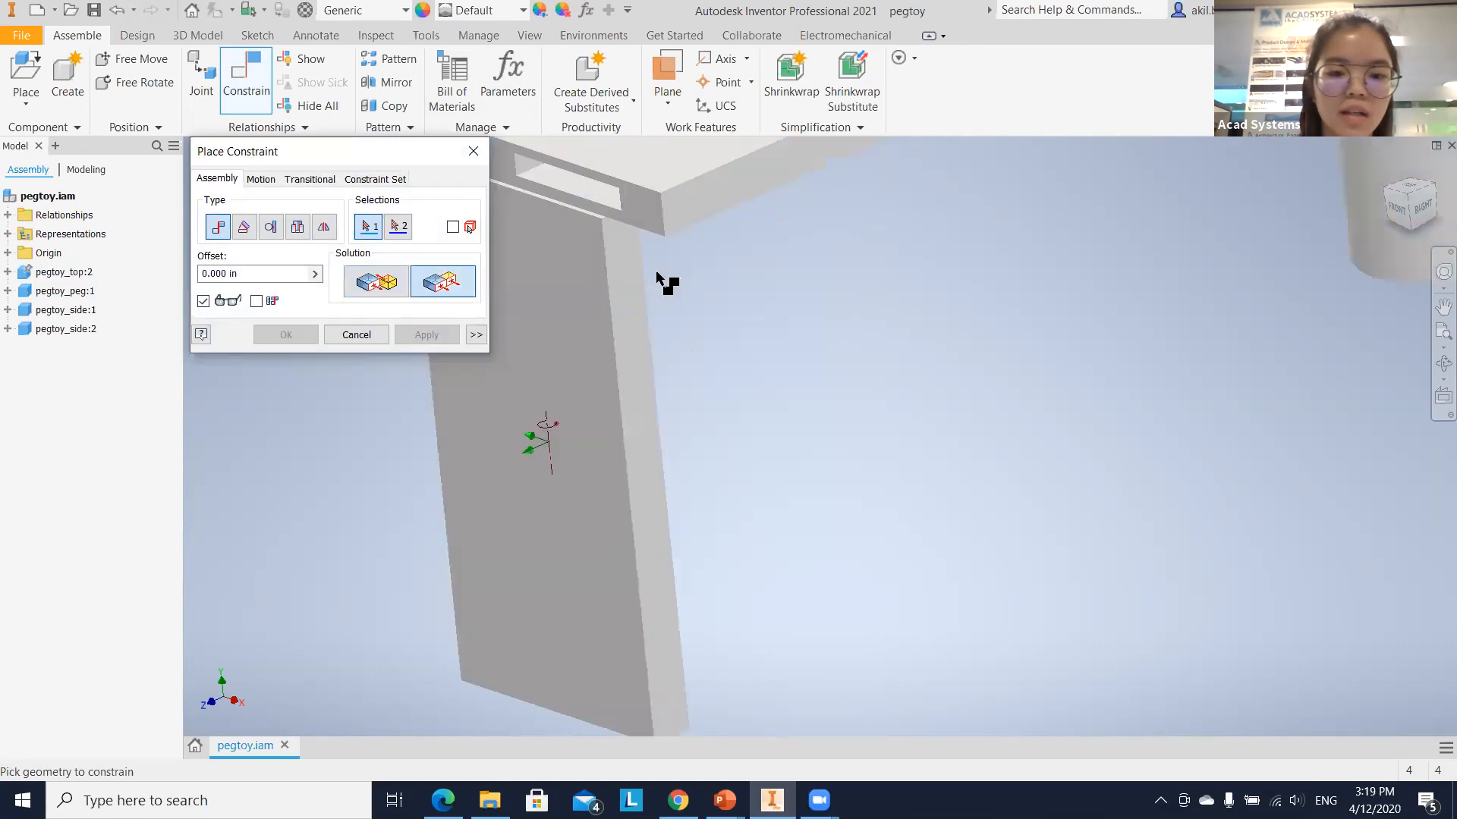
click(673, 302)
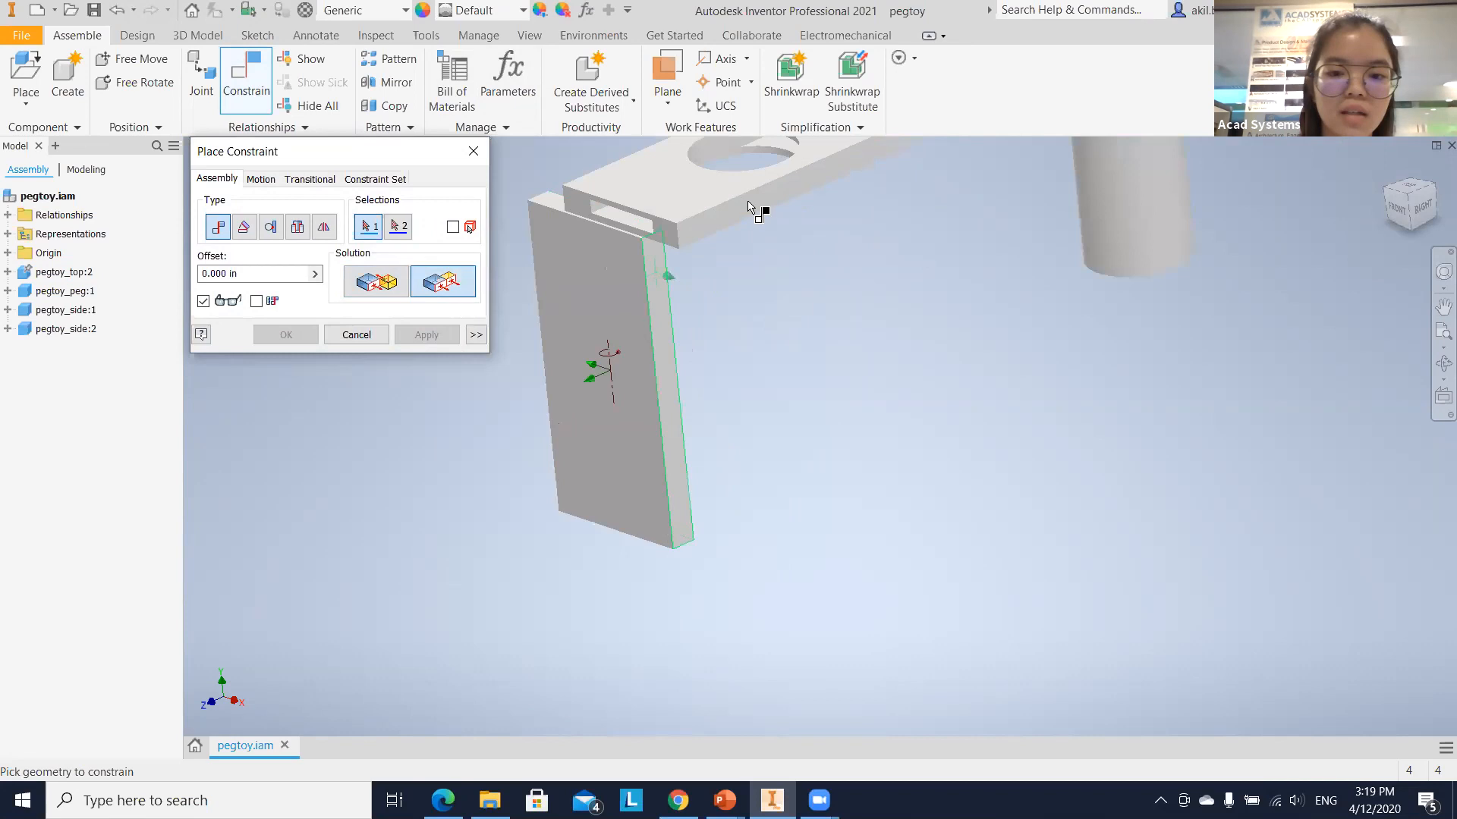
click(746, 205)
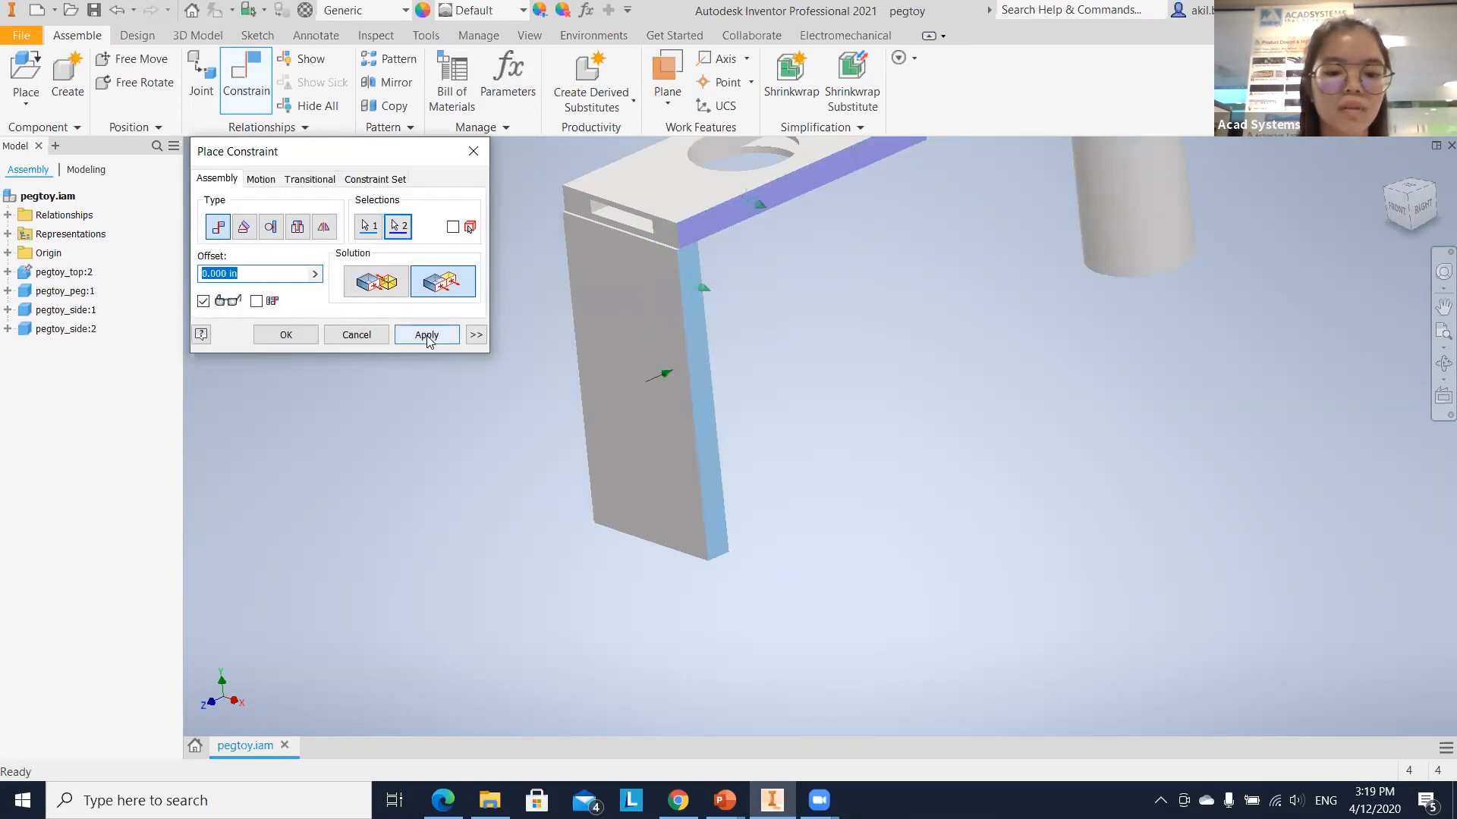
click(427, 335)
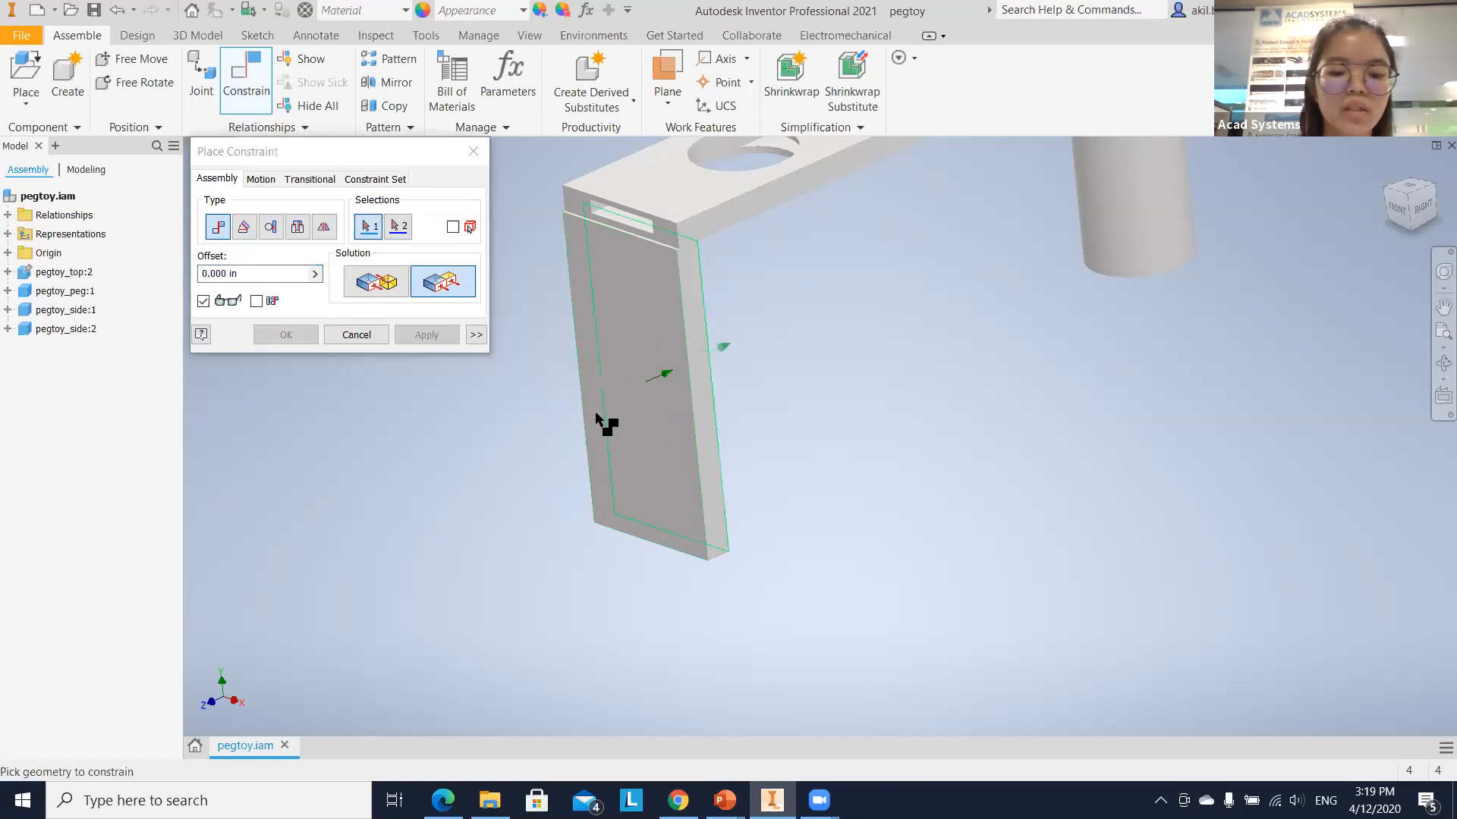
Apply a Flush constraint with 0 in offset between the same side plate's broad outer face and the top part's slotted end face.
click(626, 276)
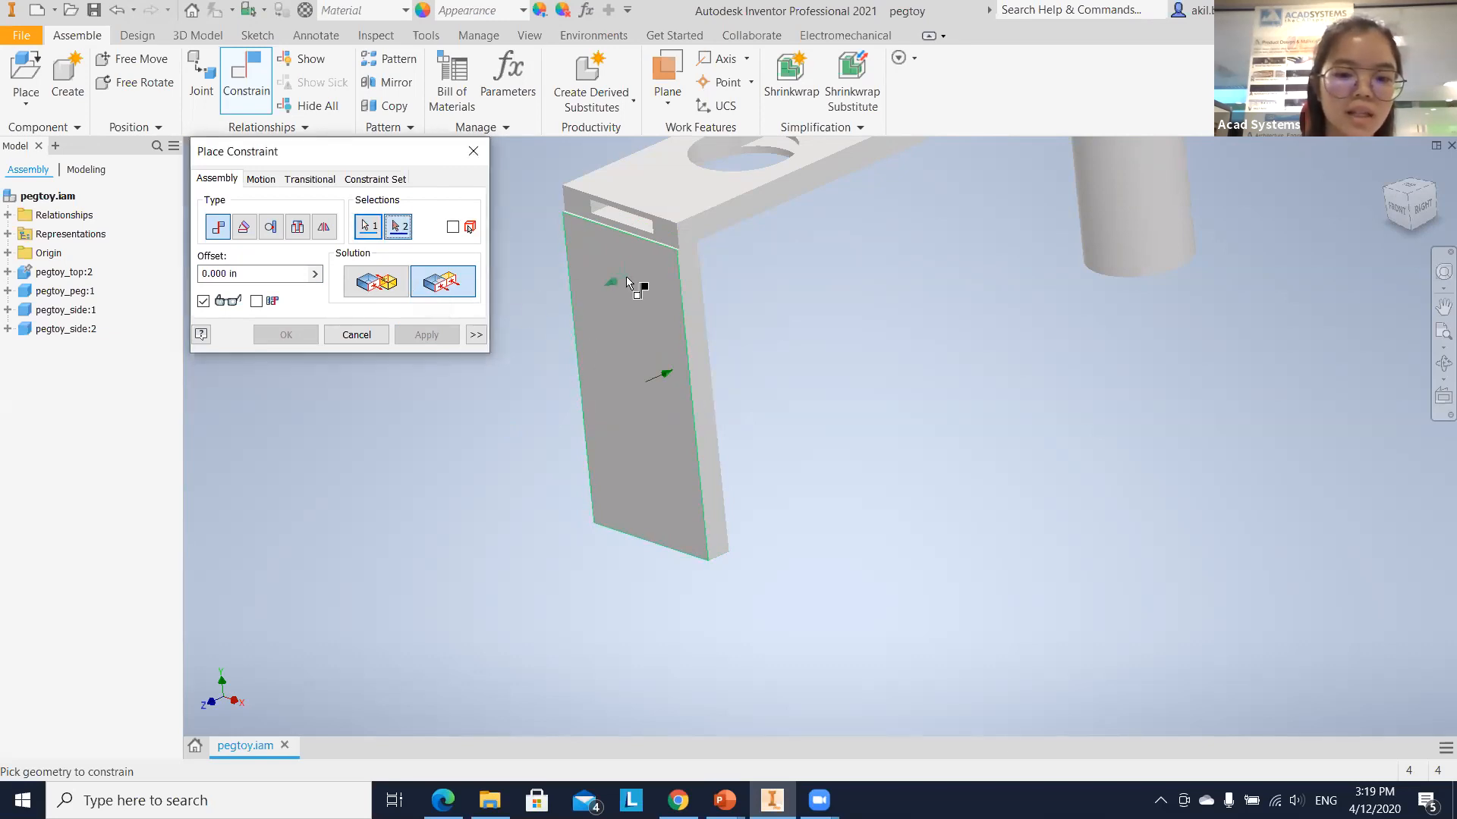
click(668, 240)
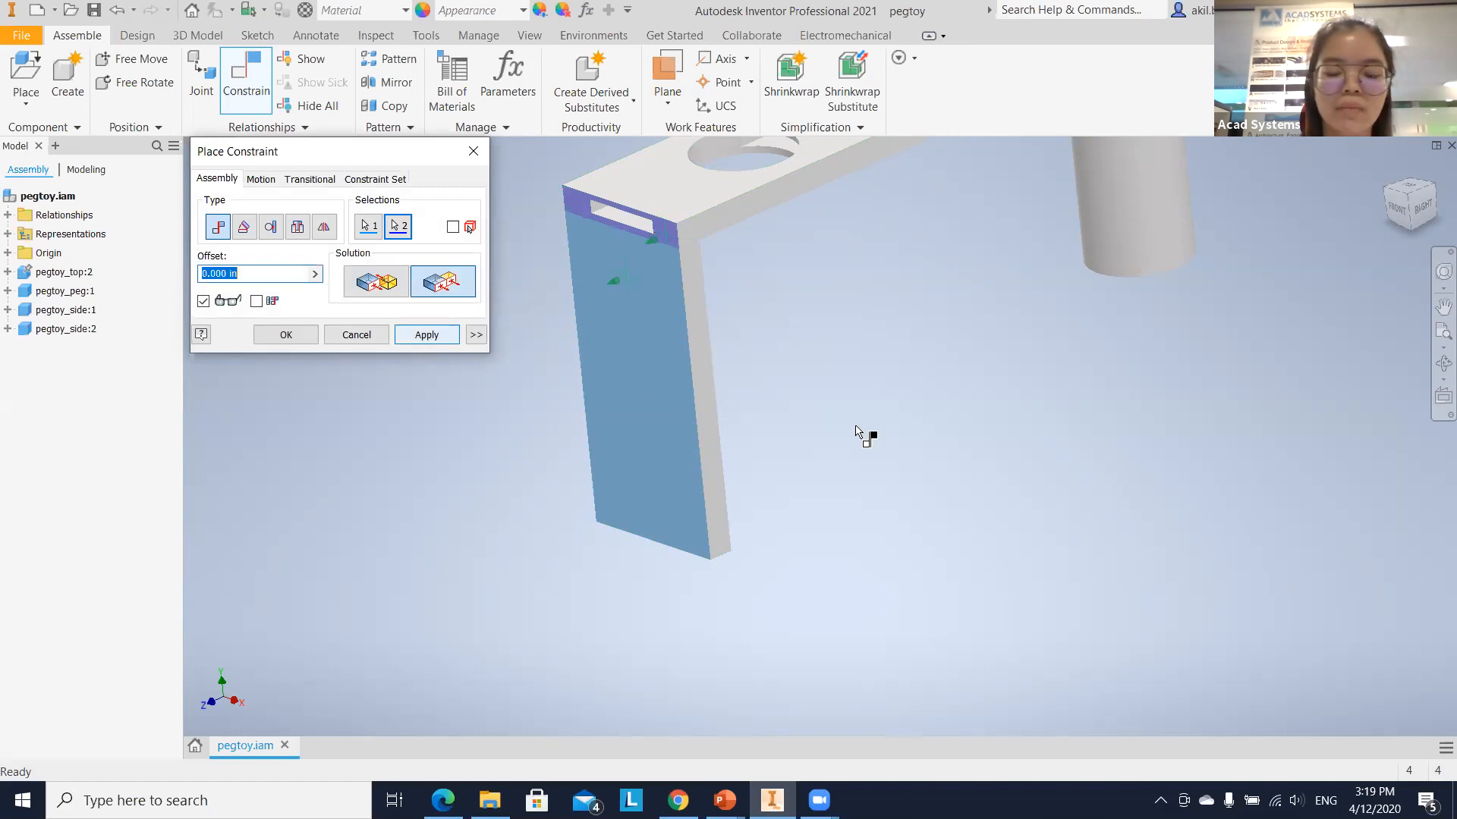
key(Return)
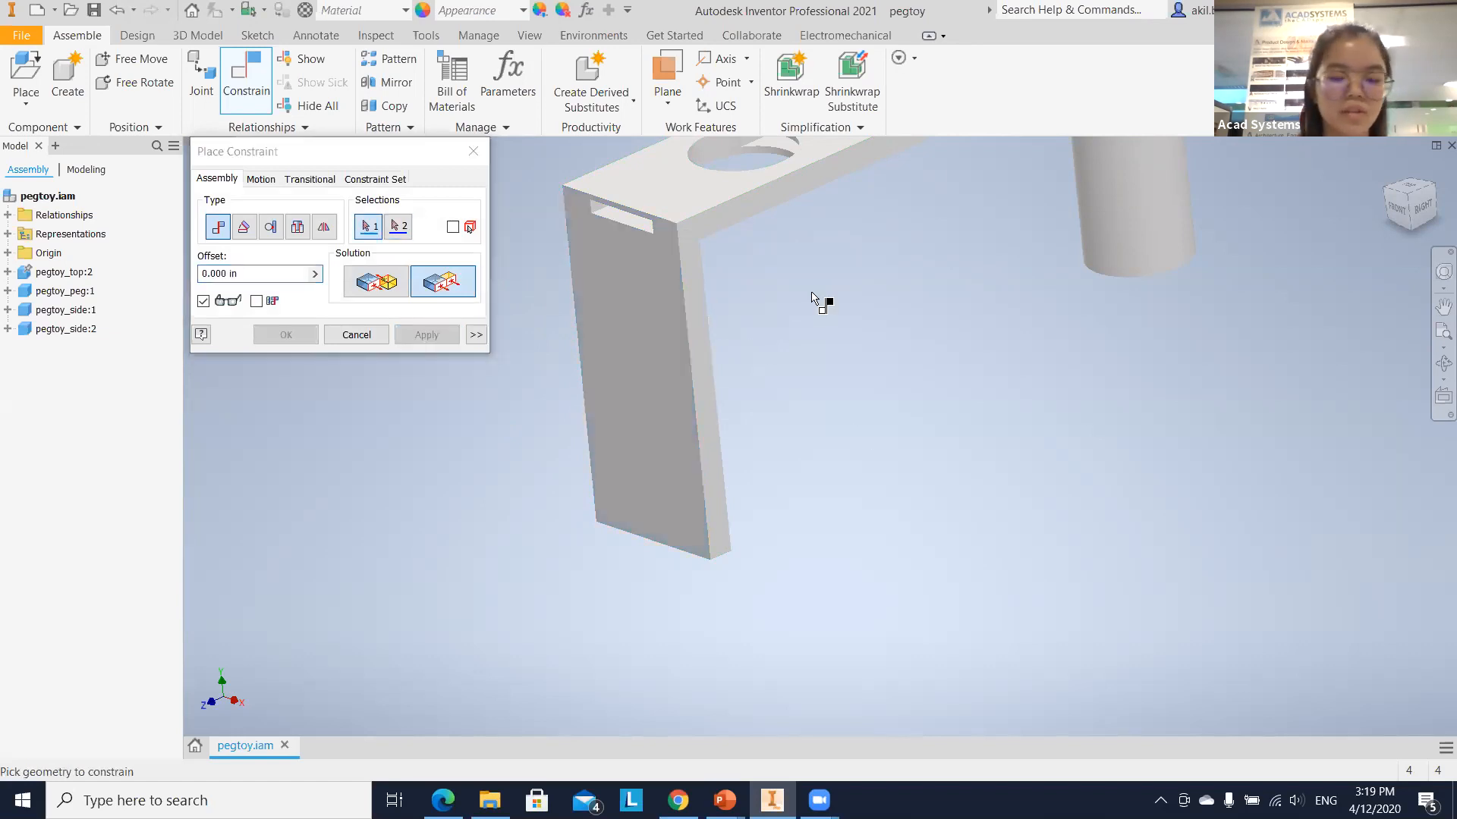
Apply a Mate constraint with 0 in offset between the second side plate's short end face and the underside of the top part.
scroll(811, 298, up, 4)
shift+middle_drag(717, 297, 747, 296)
shift+middle_drag(656, 287, 687, 300)
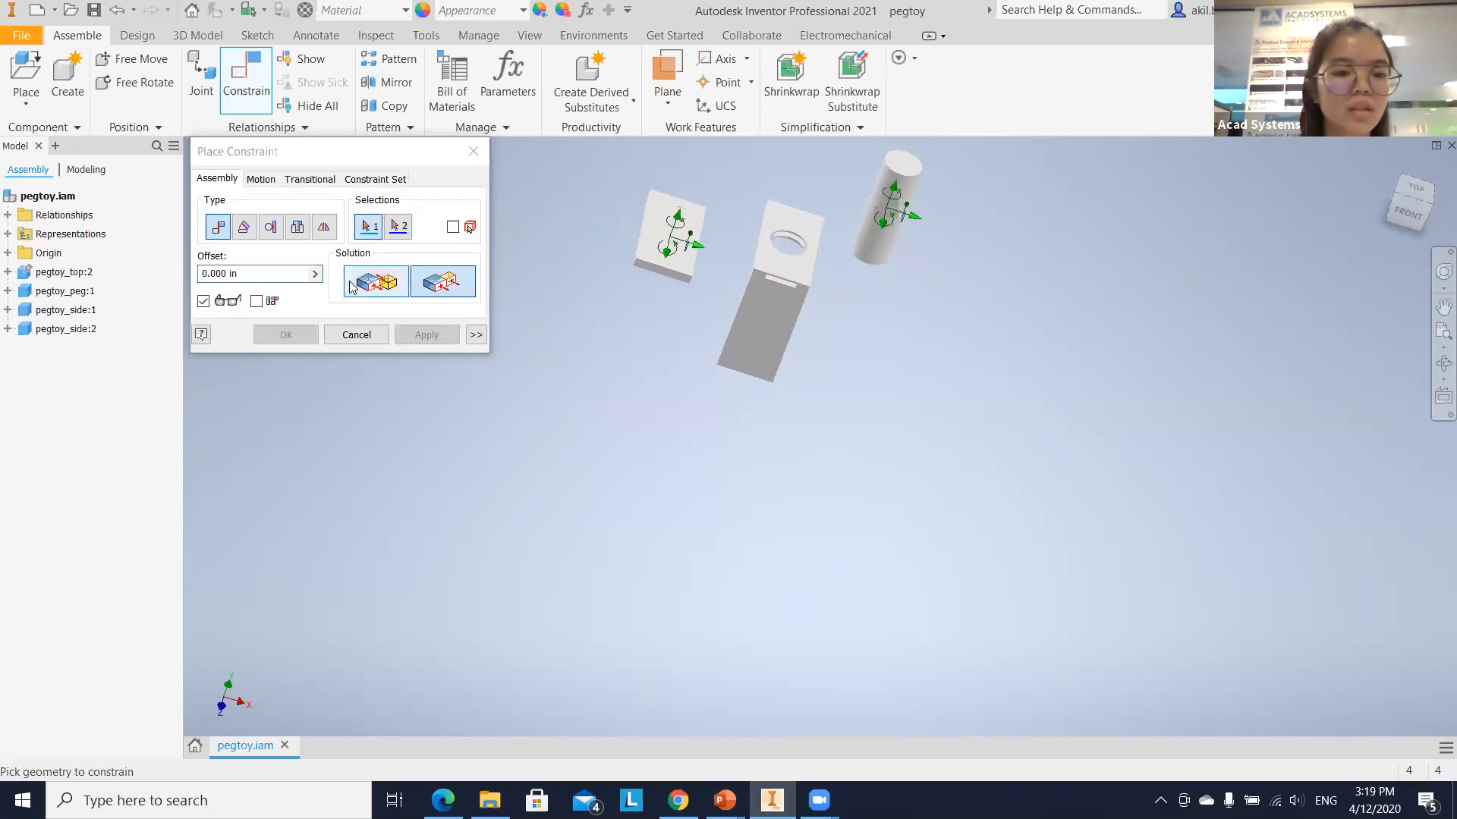
click(377, 287)
scroll(652, 292, up, 3)
scroll(652, 300, down, 6)
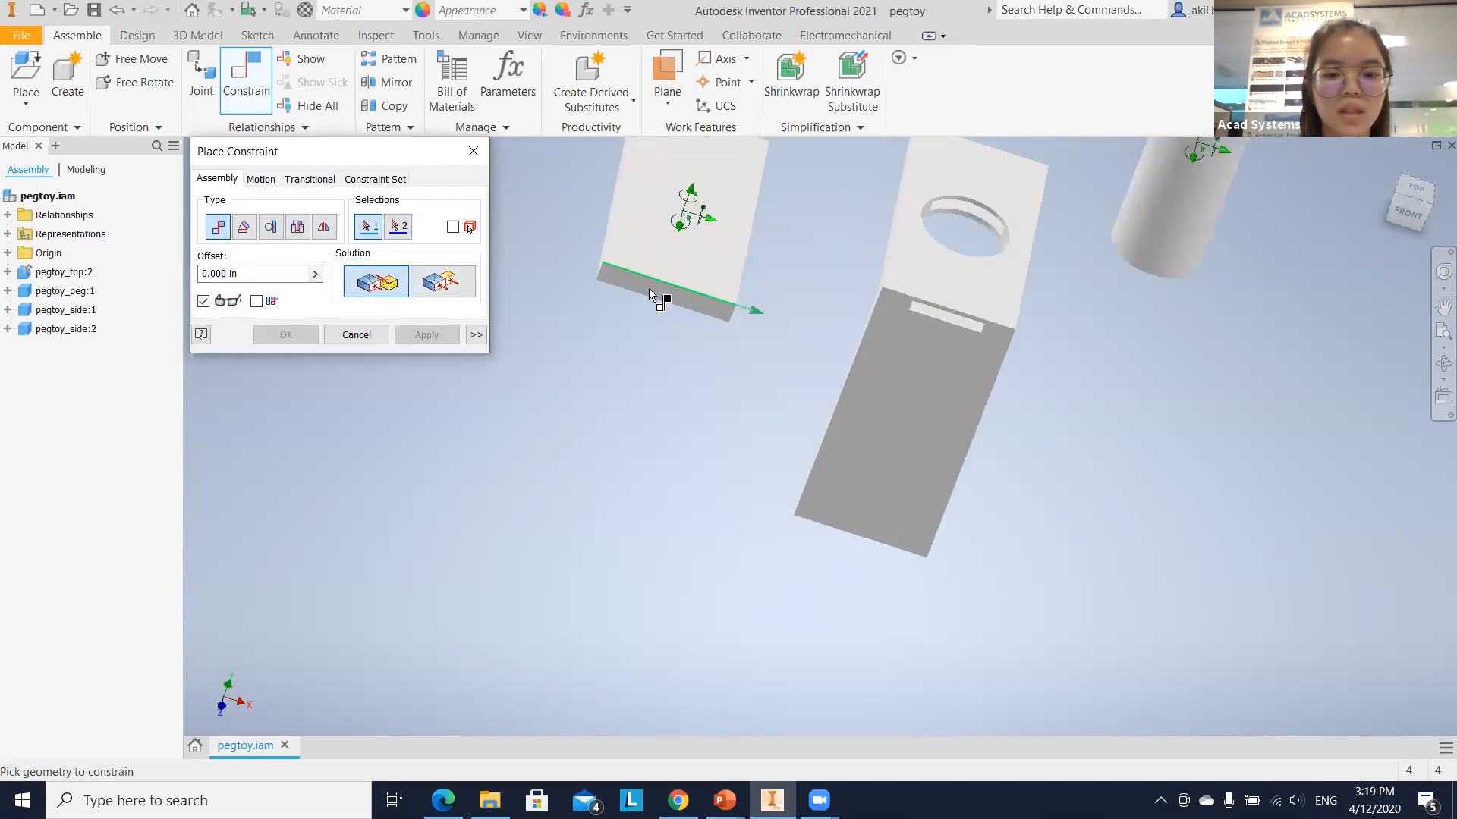
click(682, 295)
shift+middle_drag(869, 261, 1035, 264)
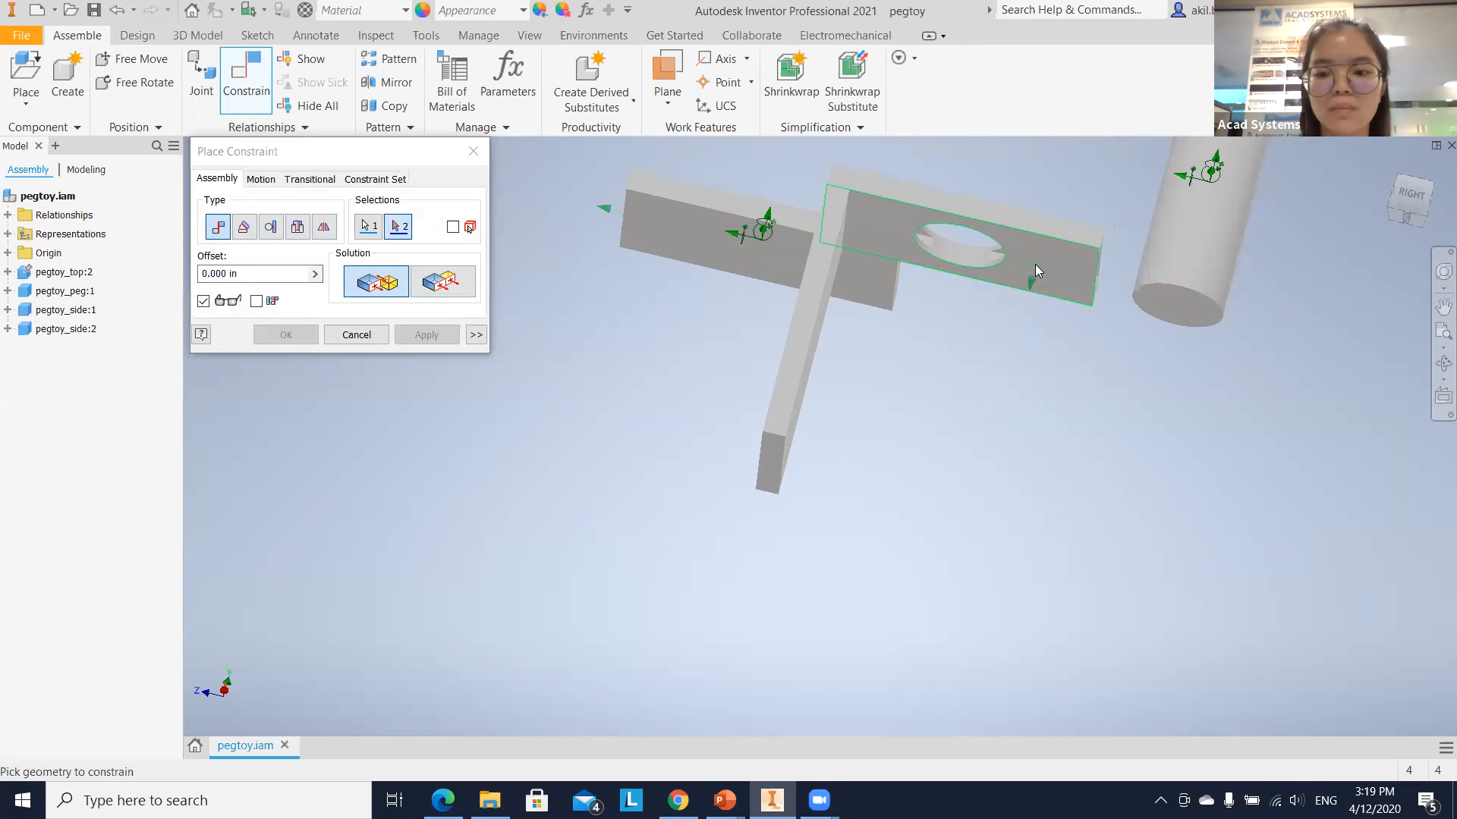
click(1034, 264)
shift+middle_drag(1143, 355, 1204, 387)
shift+middle_drag(1158, 294, 1138, 334)
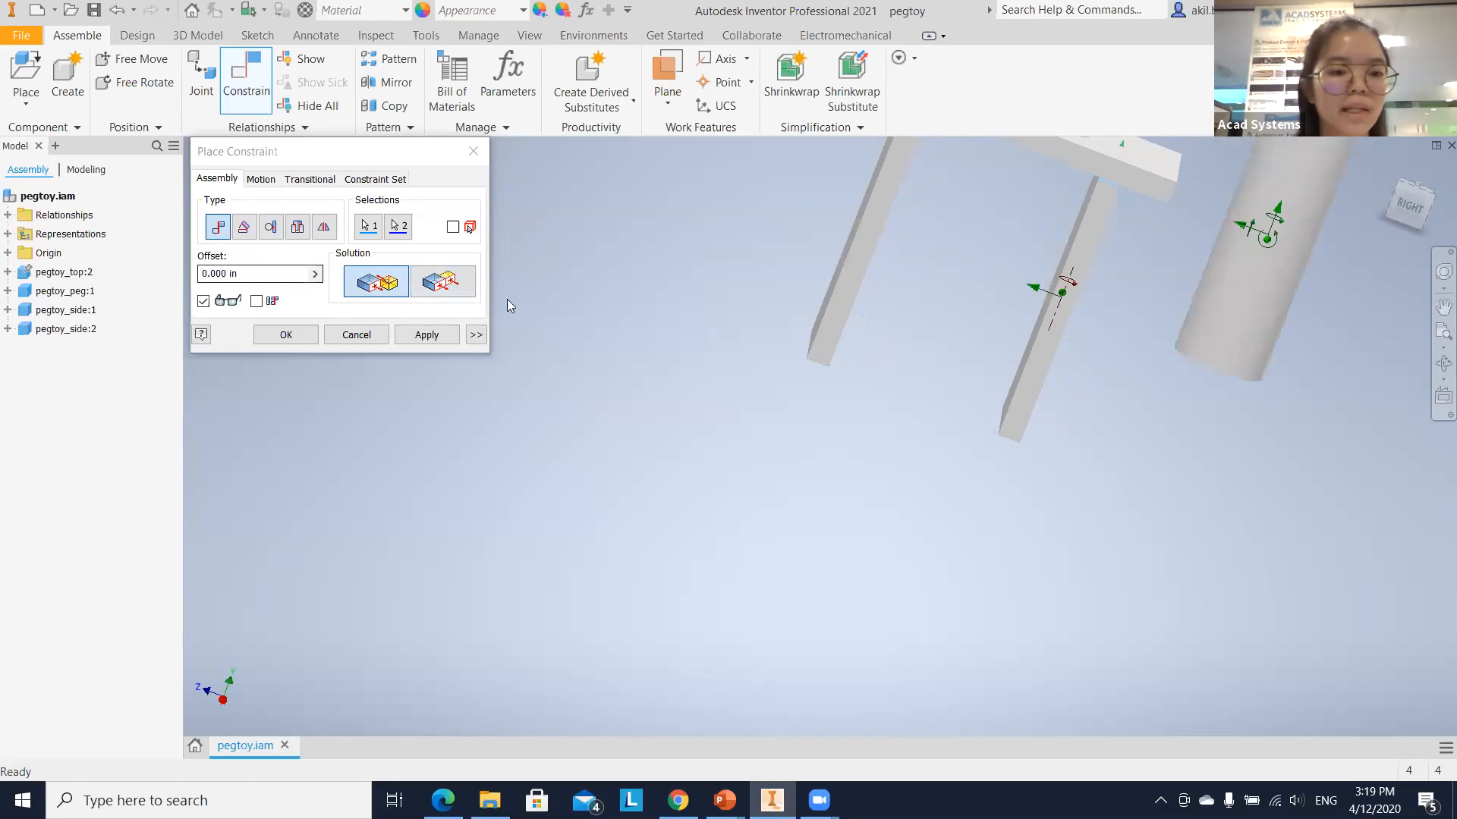
click(442, 281)
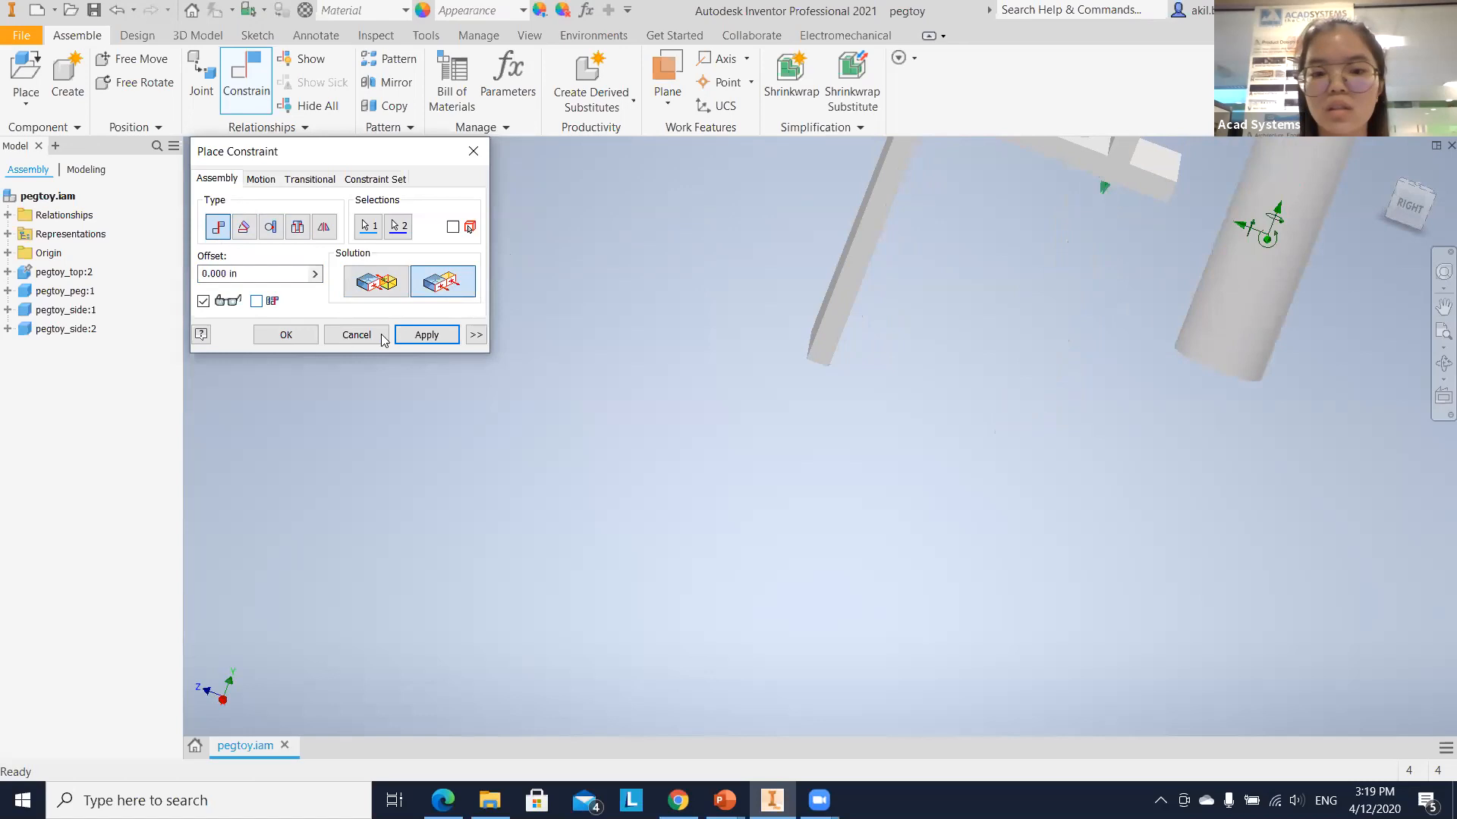
click(392, 290)
click(426, 335)
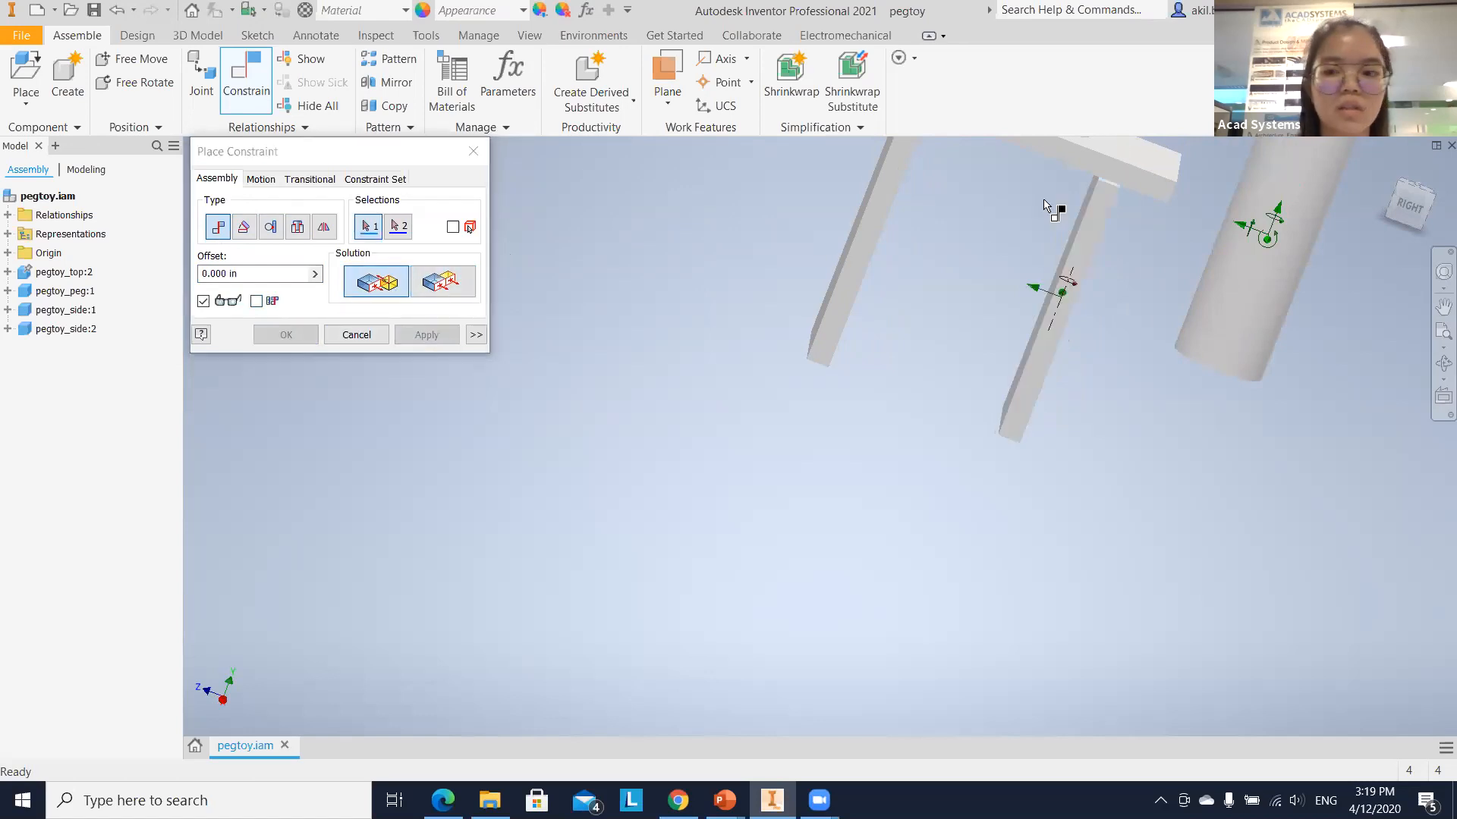
Apply 0 in Flush constraints aligning the second side plate's narrow long face and broad outer face with the top part's long side and end faces.
middle_drag(795, 159, 781, 198)
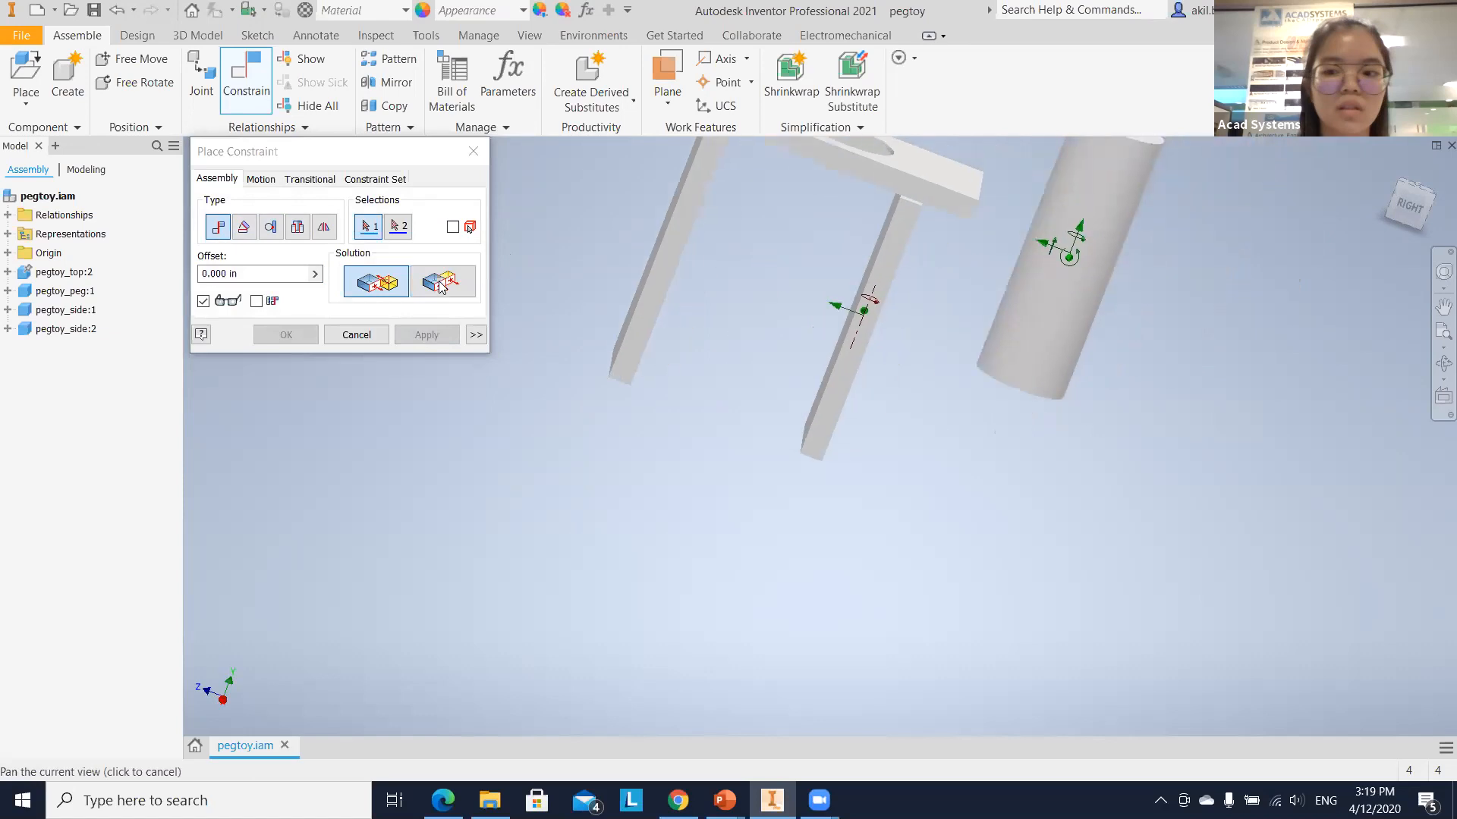
click(441, 285)
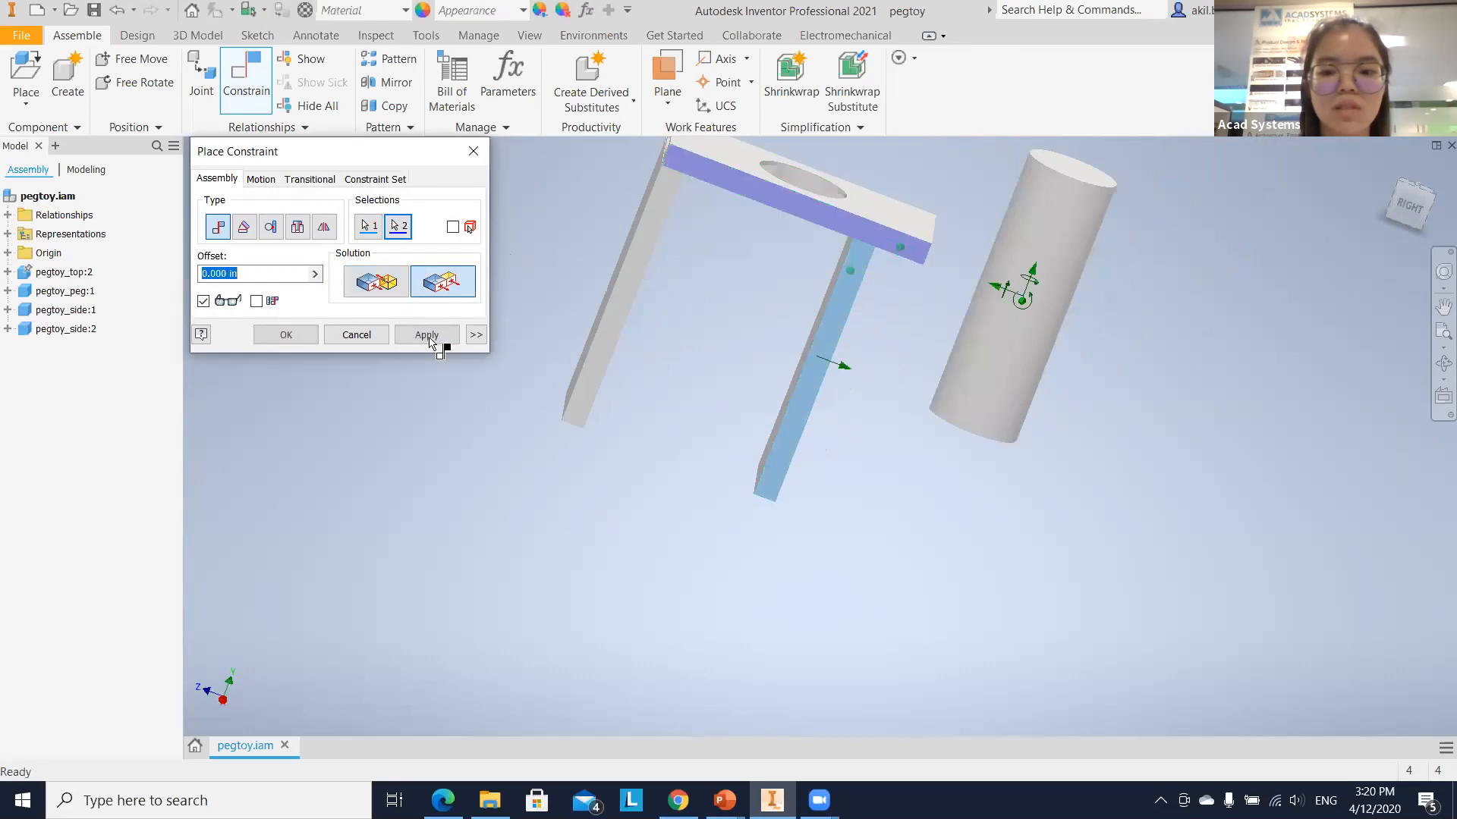
middle_drag(849, 245, 849, 245)
middle_drag(872, 299, 759, 271)
shift+middle_drag(663, 269, 638, 227)
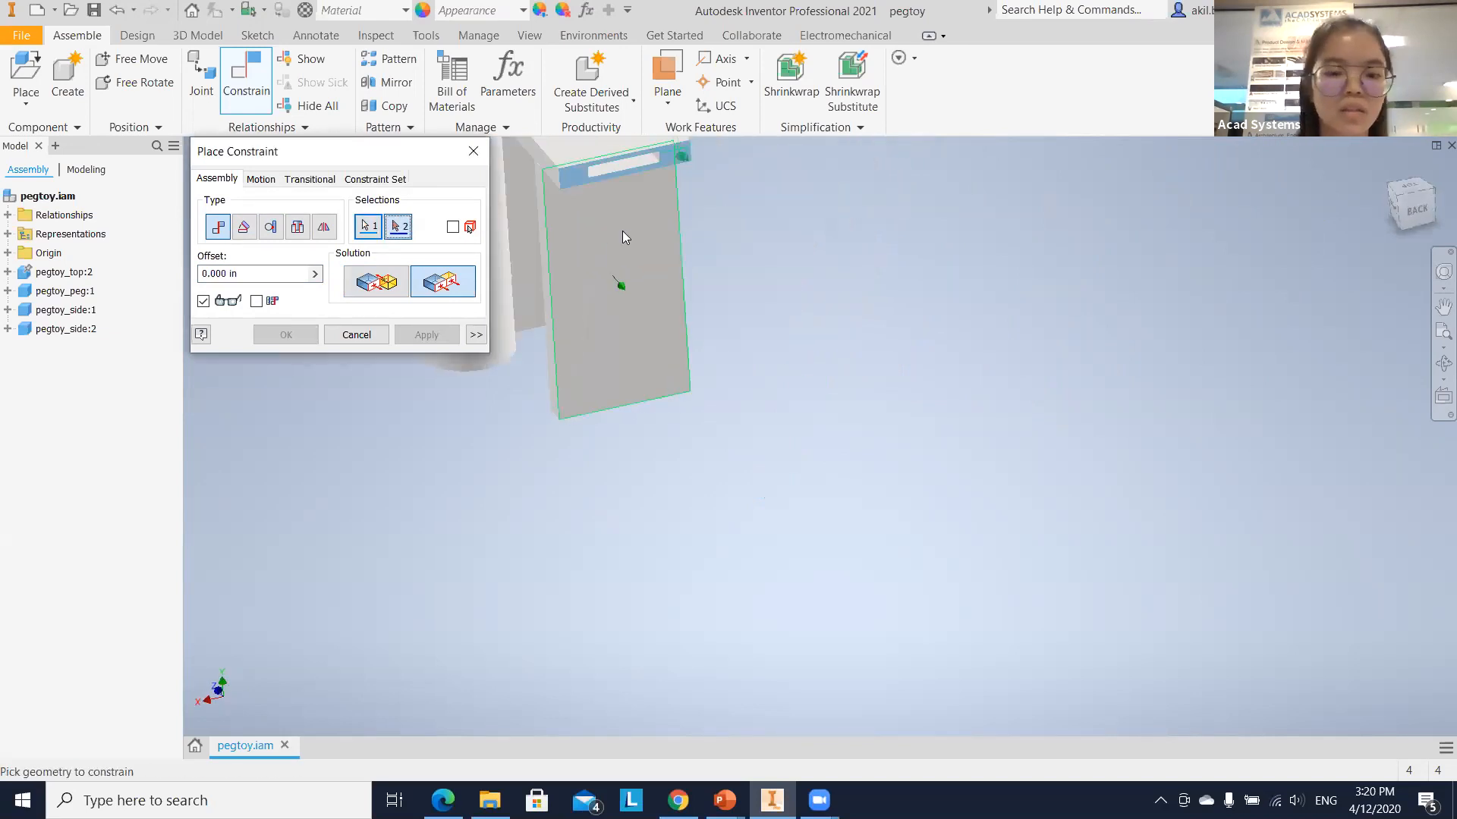
click(622, 230)
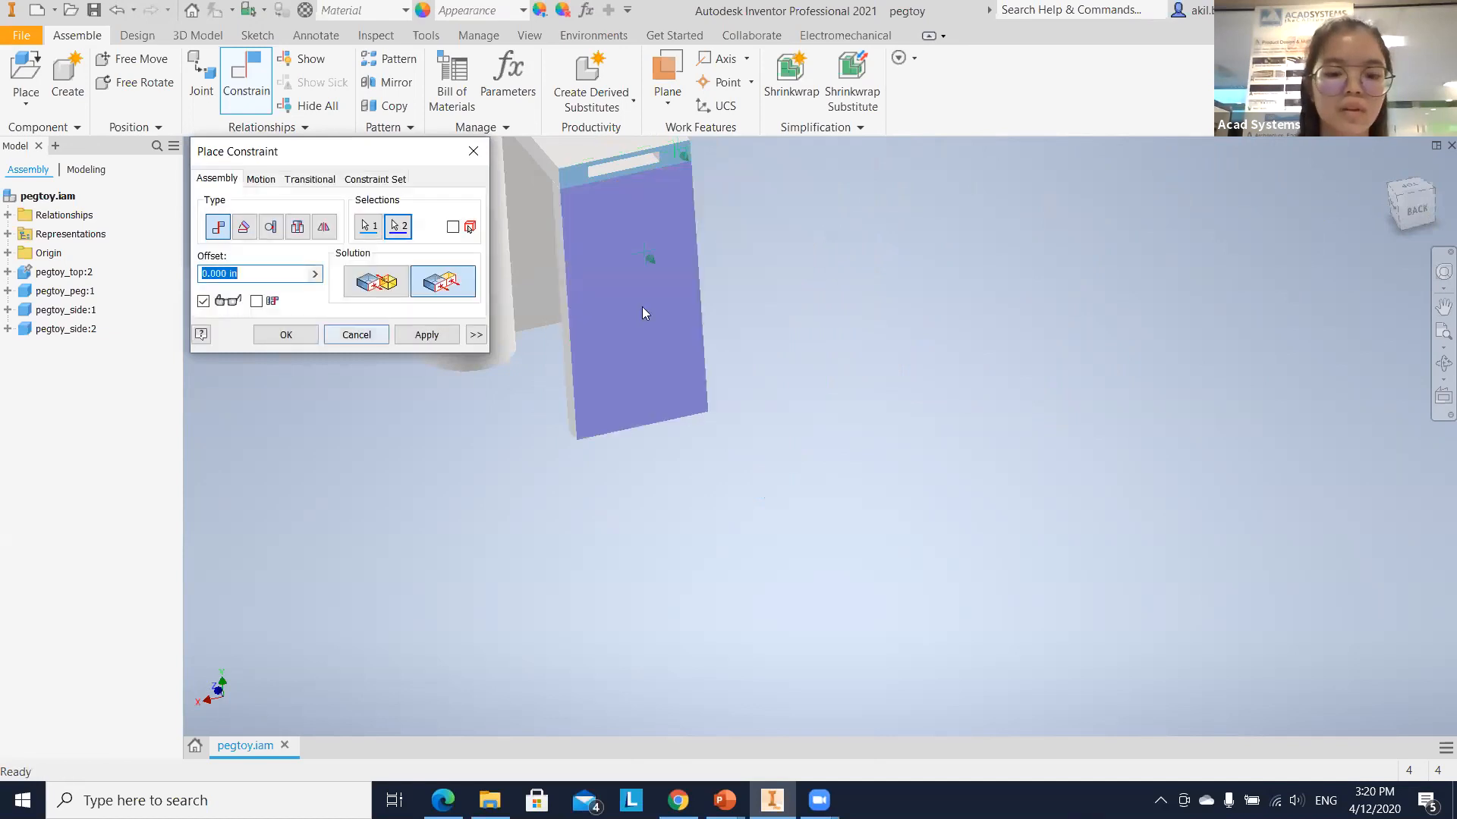
key(Return)
Examine the joined top and side plates and the loose peg from several angles, and close the constraint command.
middle_drag(861, 312, 936, 282)
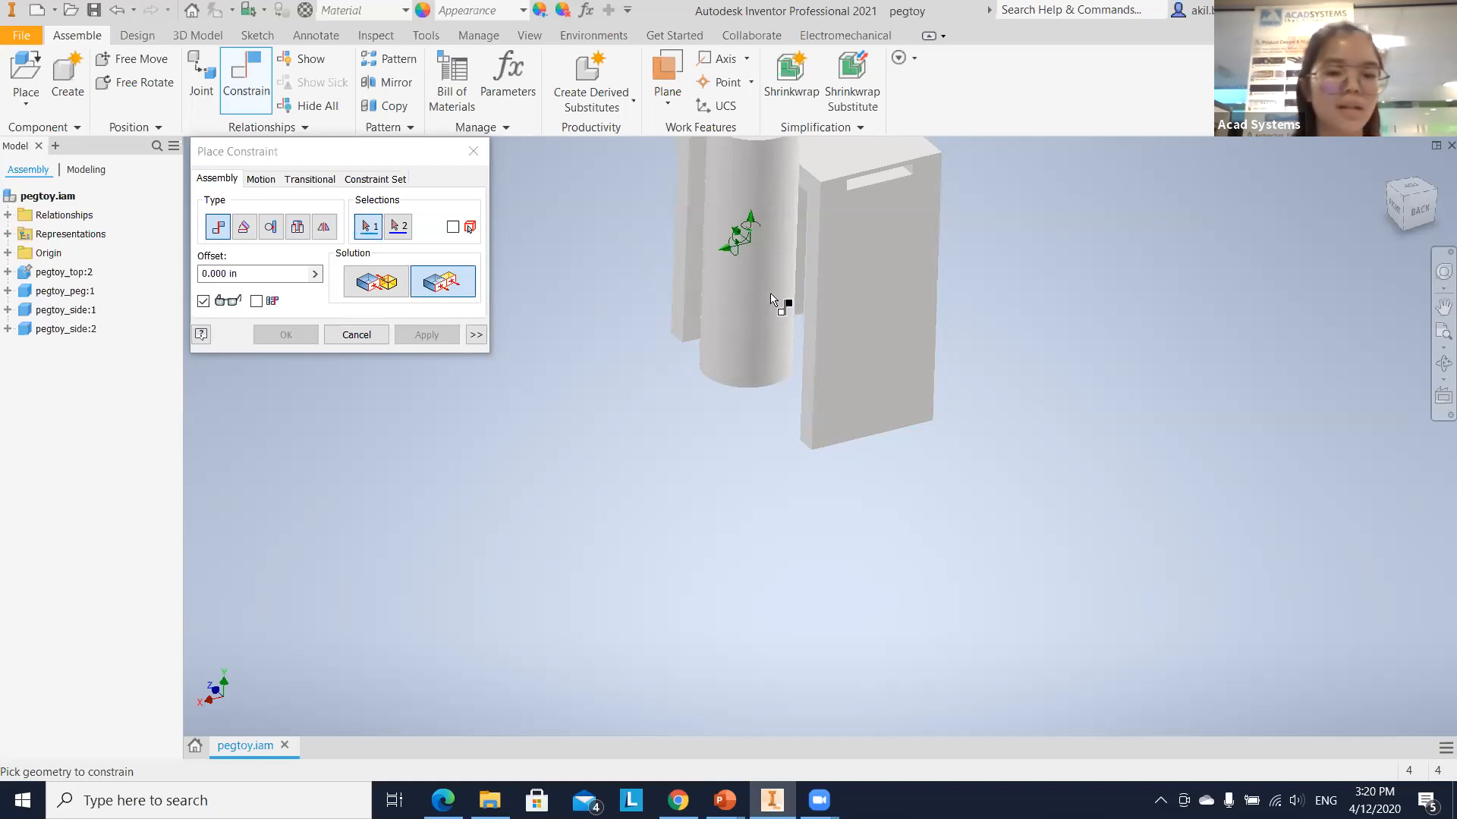
middle_drag(762, 238, 772, 372)
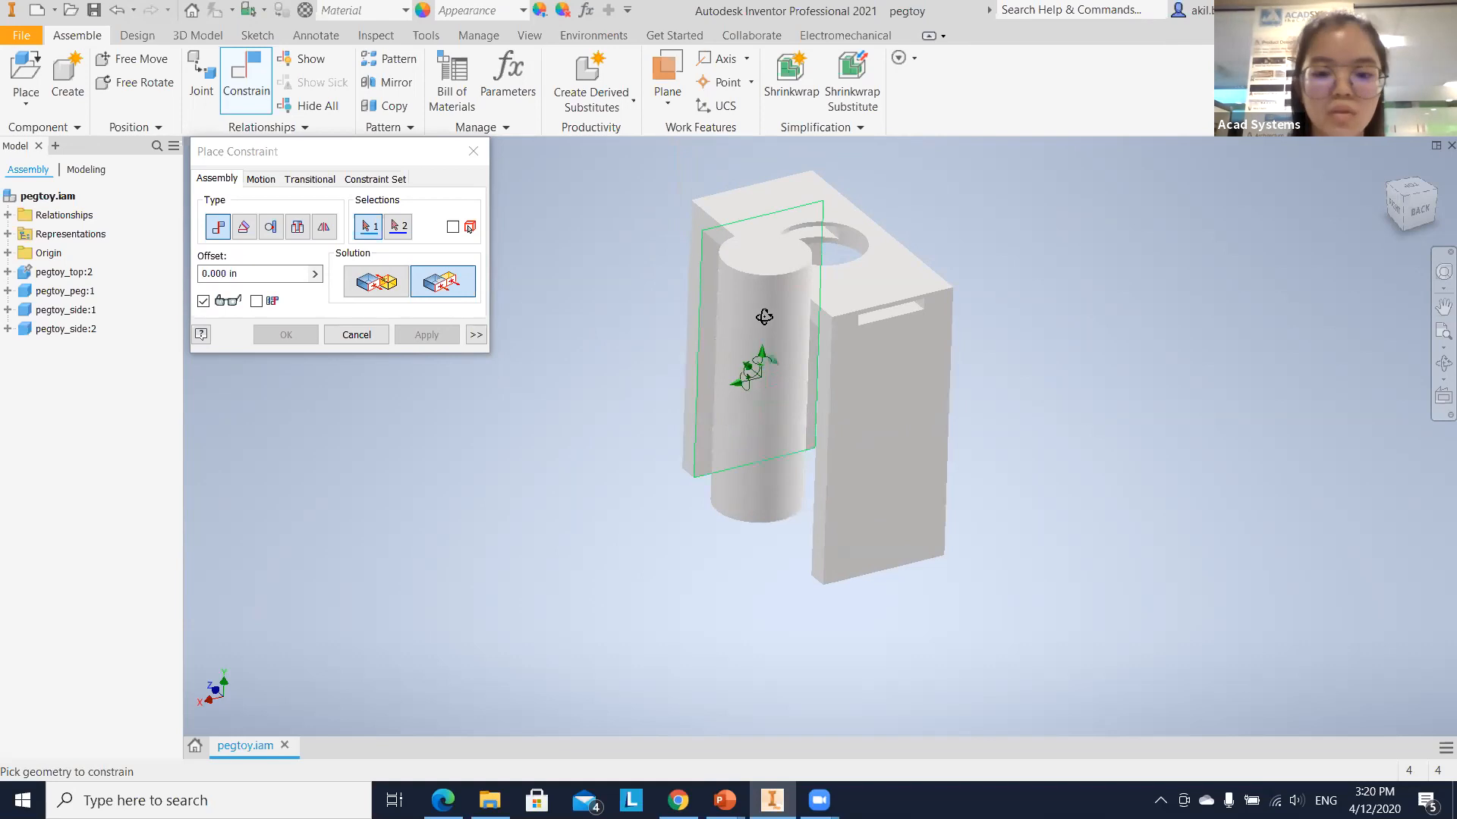
shift+middle_drag(608, 202, 590, 186)
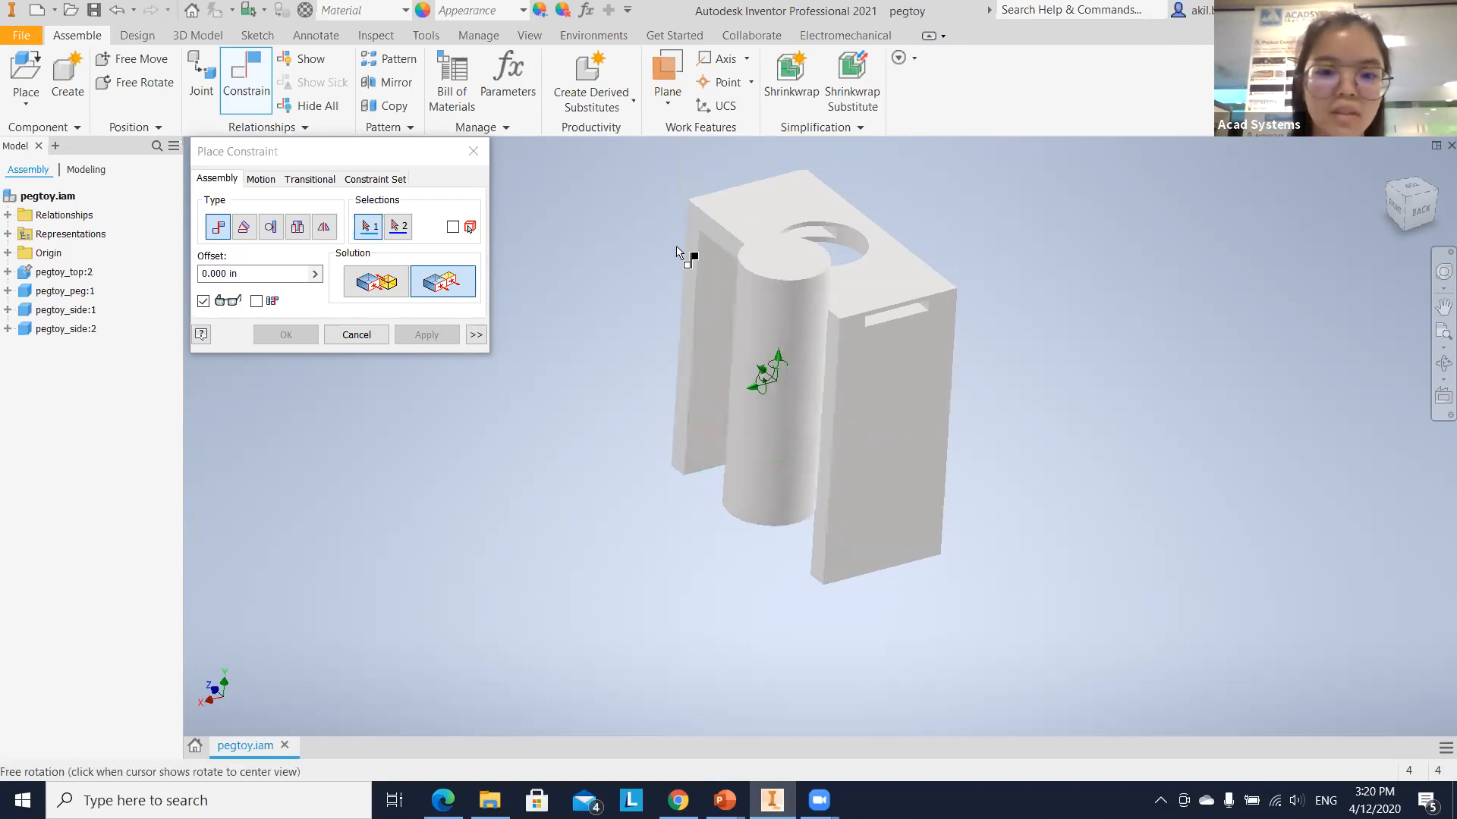
shift+middle_drag(668, 210, 718, 286)
shift+middle_drag(830, 275, 748, 323)
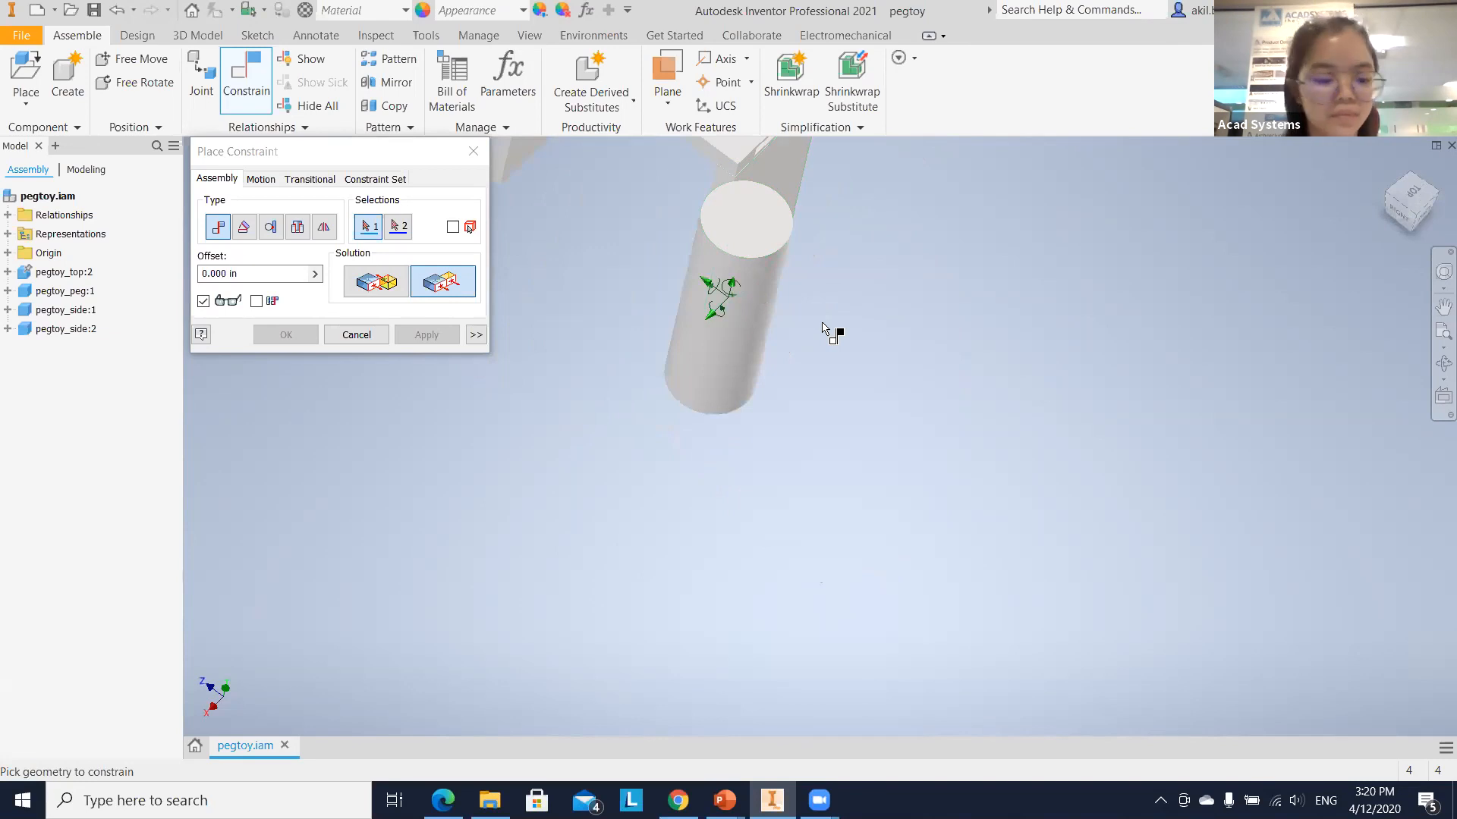
shift+middle_drag(823, 323, 781, 407)
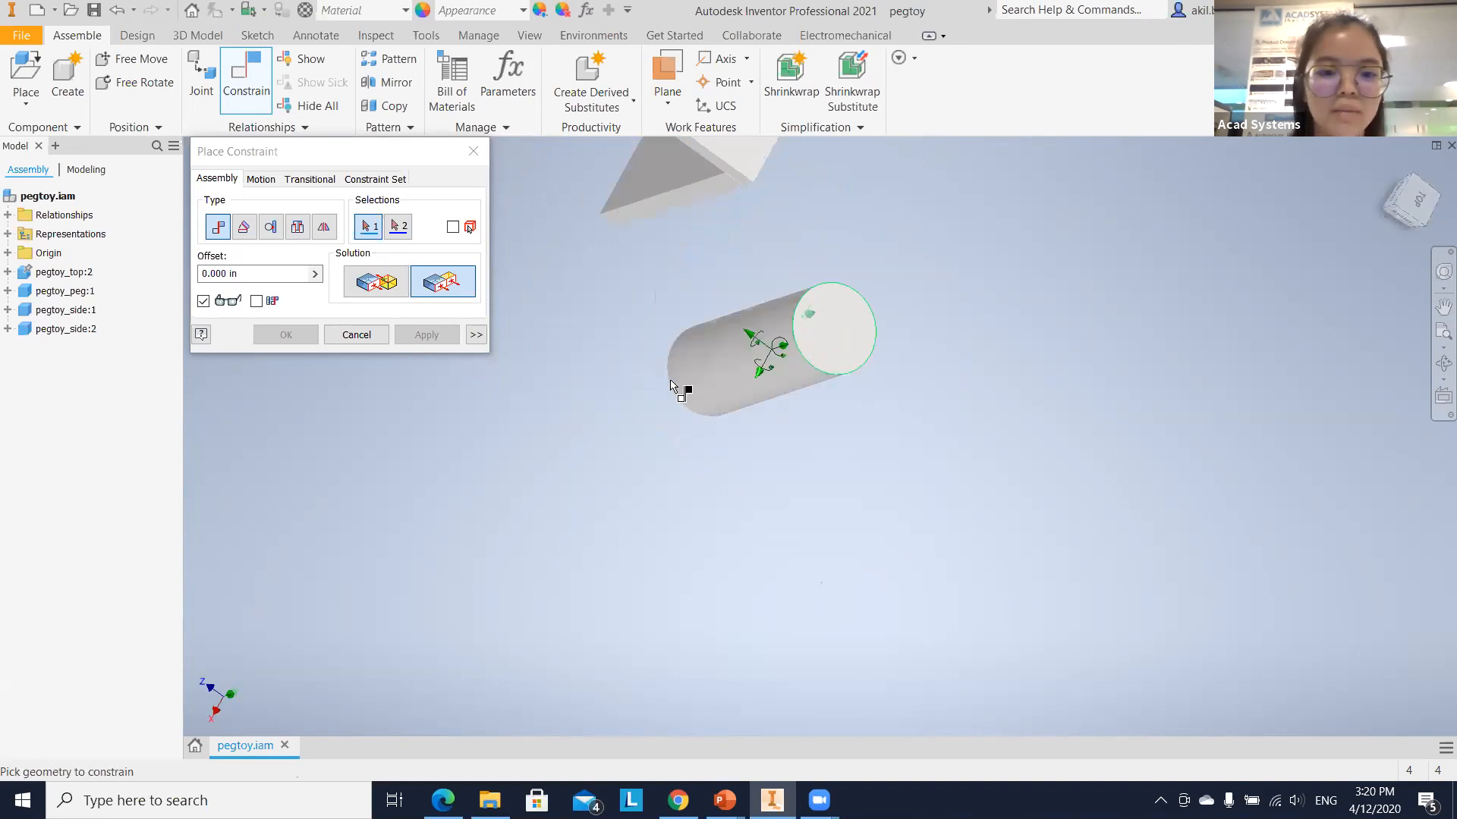
shift+middle_drag(667, 430, 687, 367)
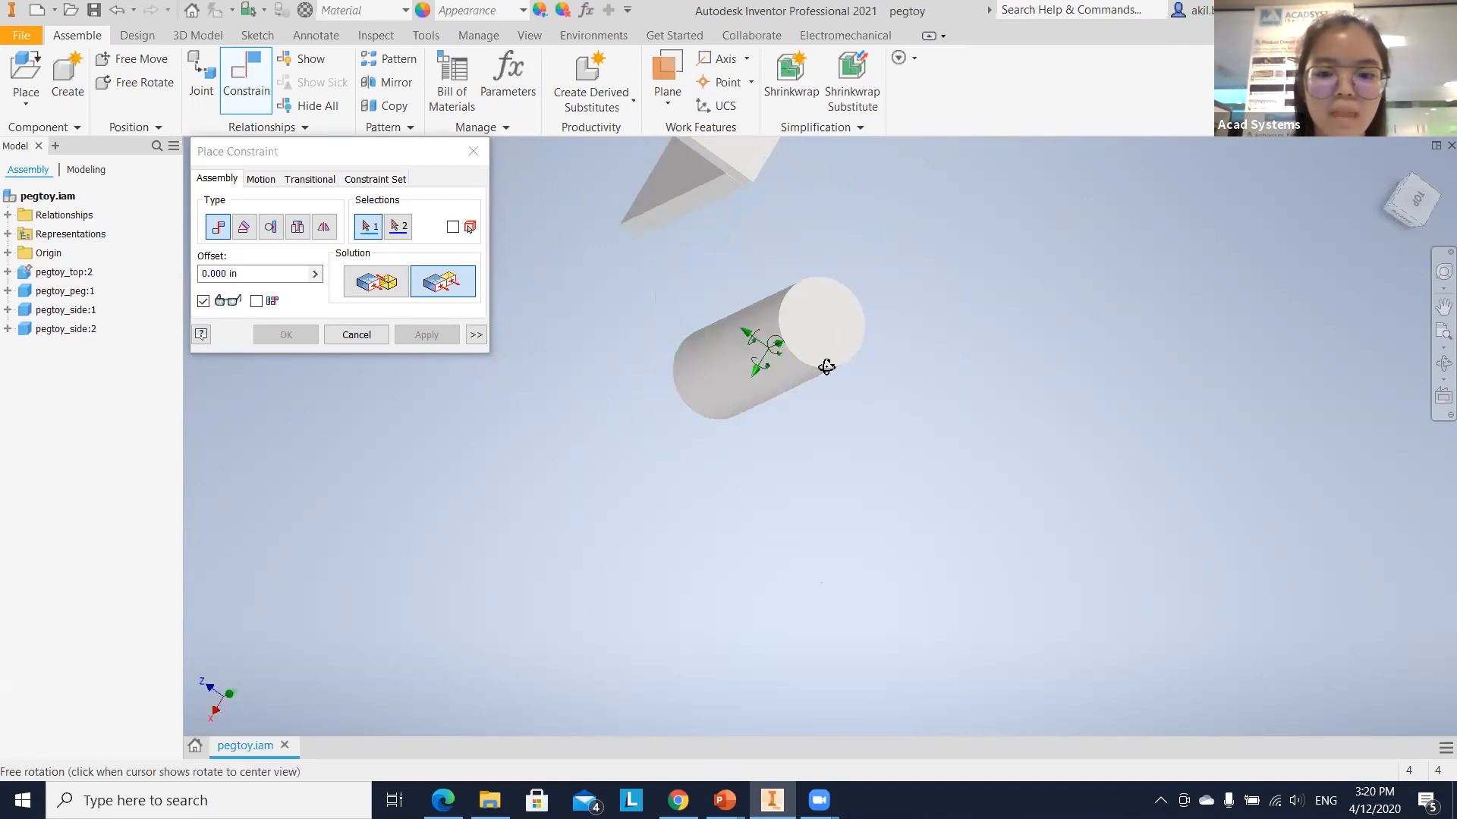
shift+middle_drag(826, 367, 895, 204)
shift+middle_drag(937, 374, 751, 345)
middle_drag(683, 137, 572, 430)
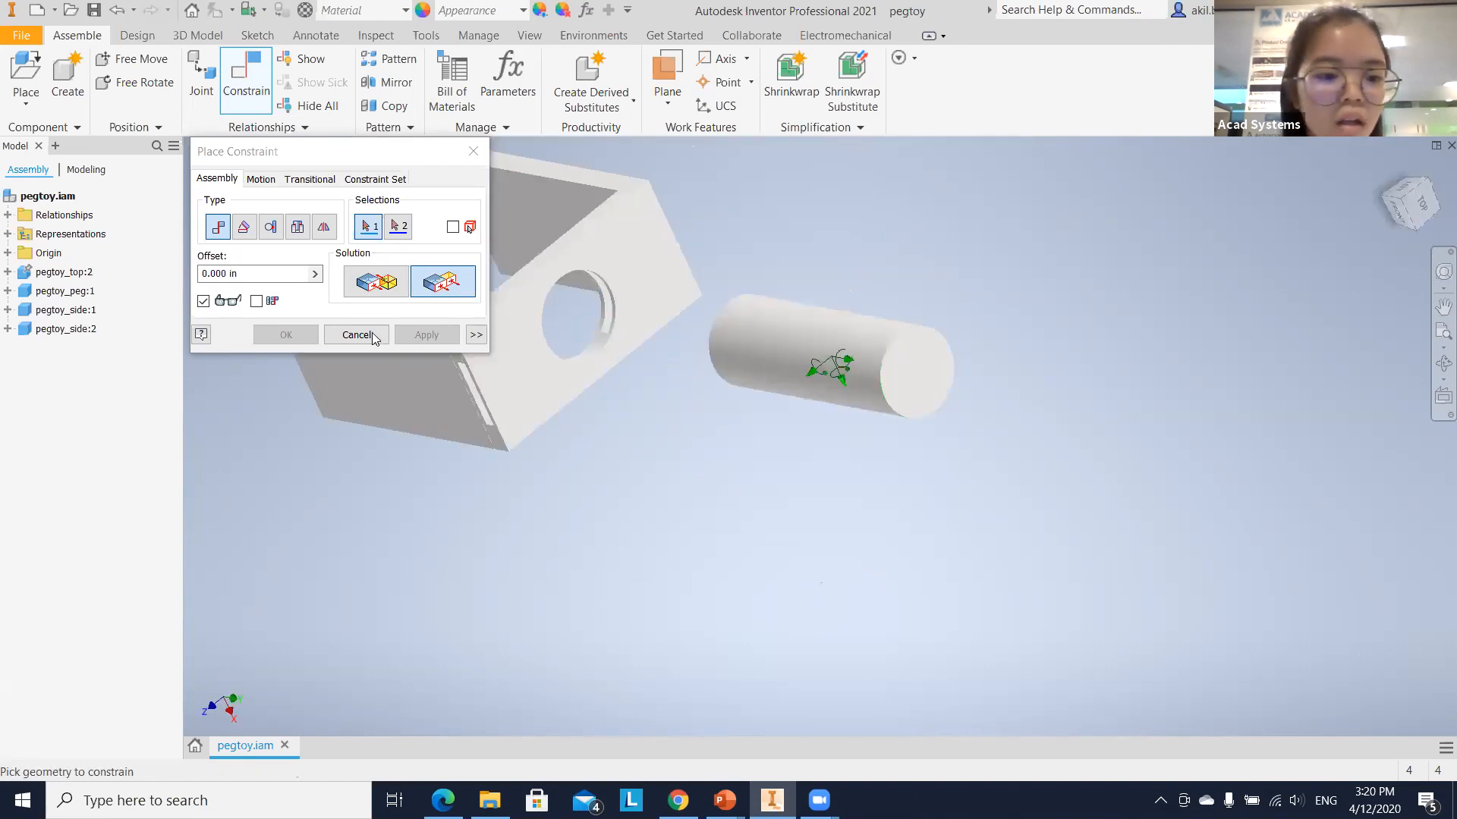
click(356, 335)
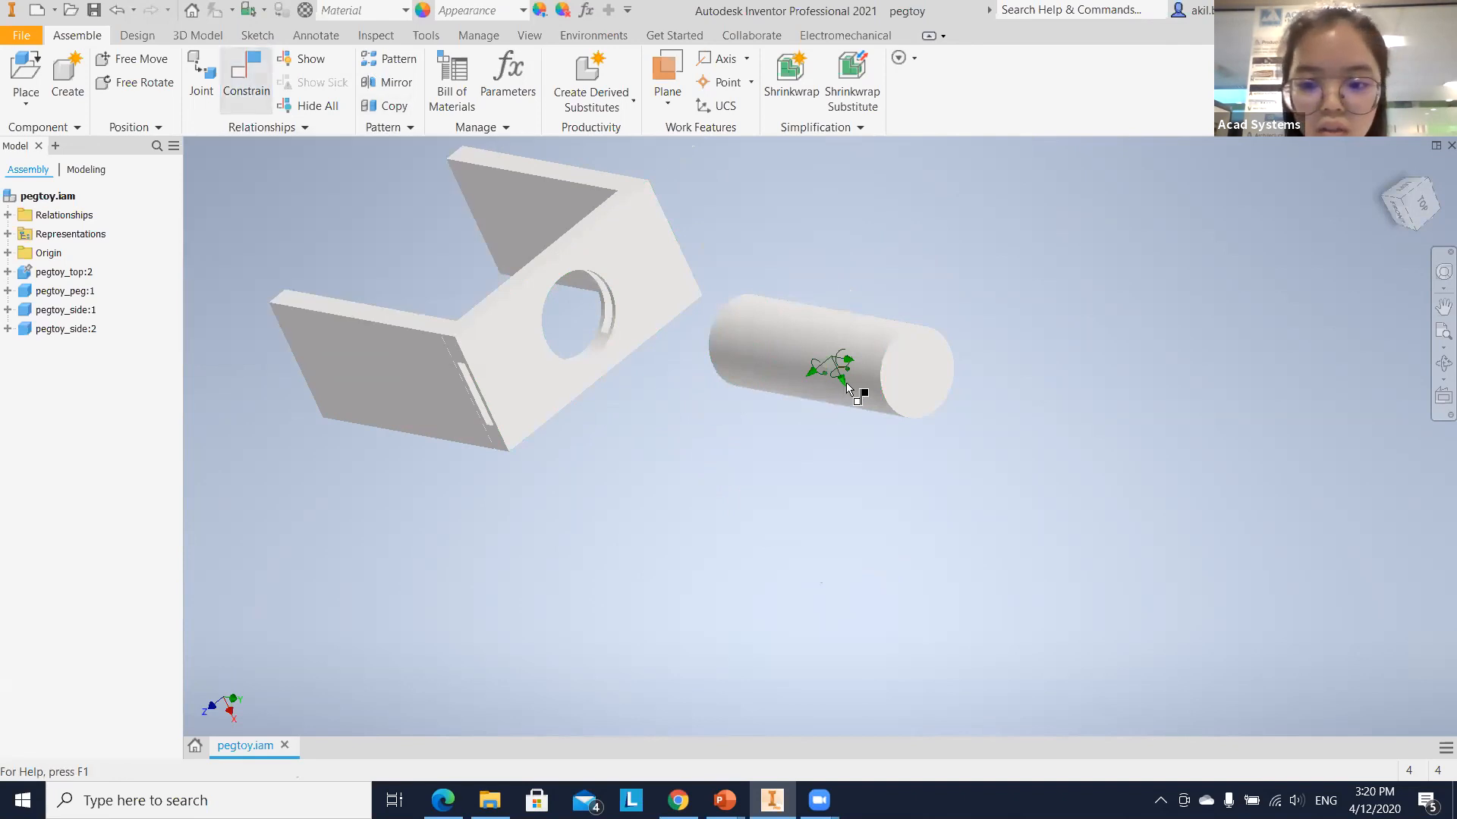
Apply a Mate constraint with 0 in offset between the peg's axis and the axis of the top part's round hole.
click(245, 82)
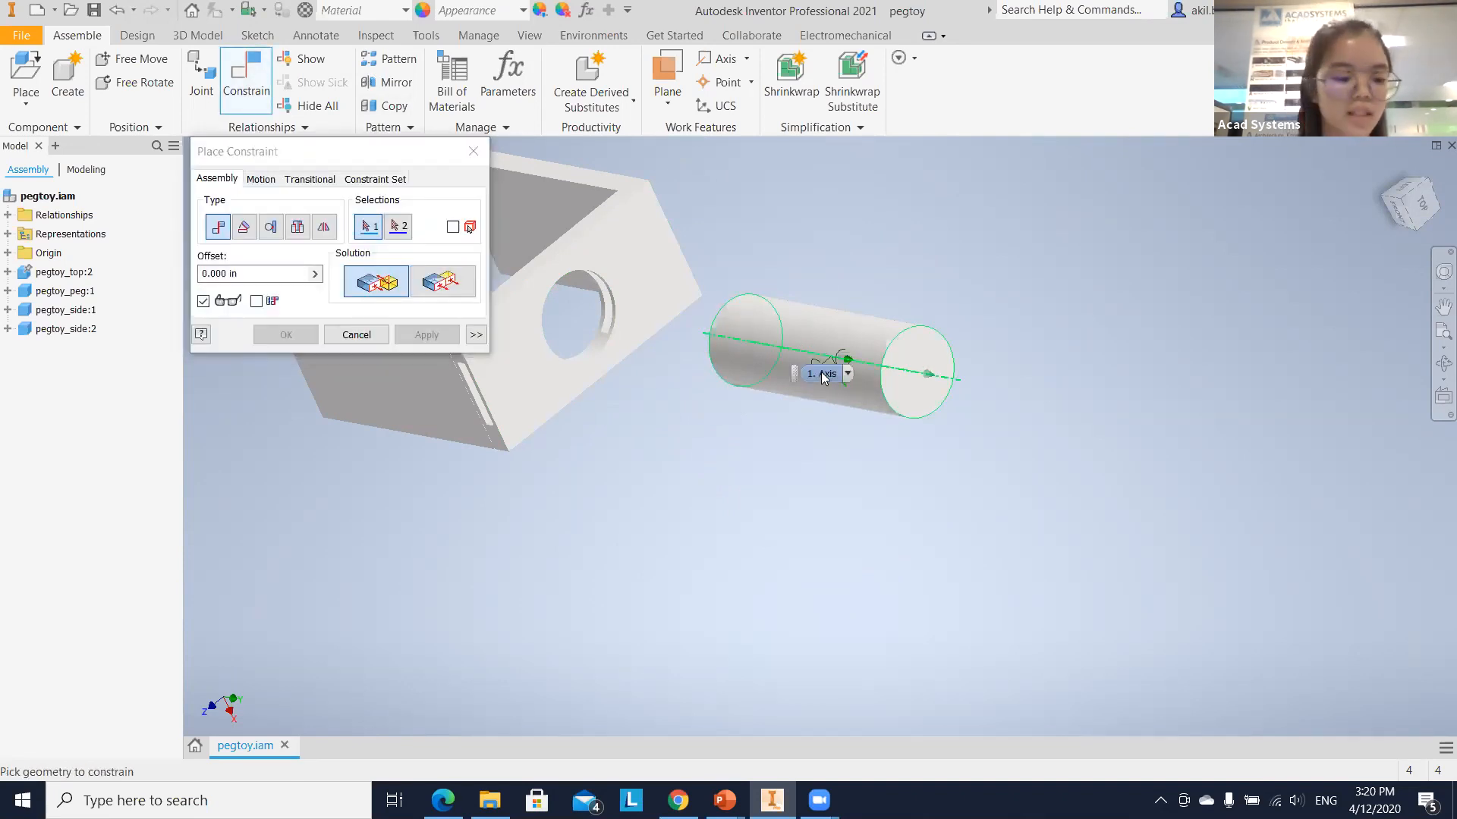
mouse_move(794, 356)
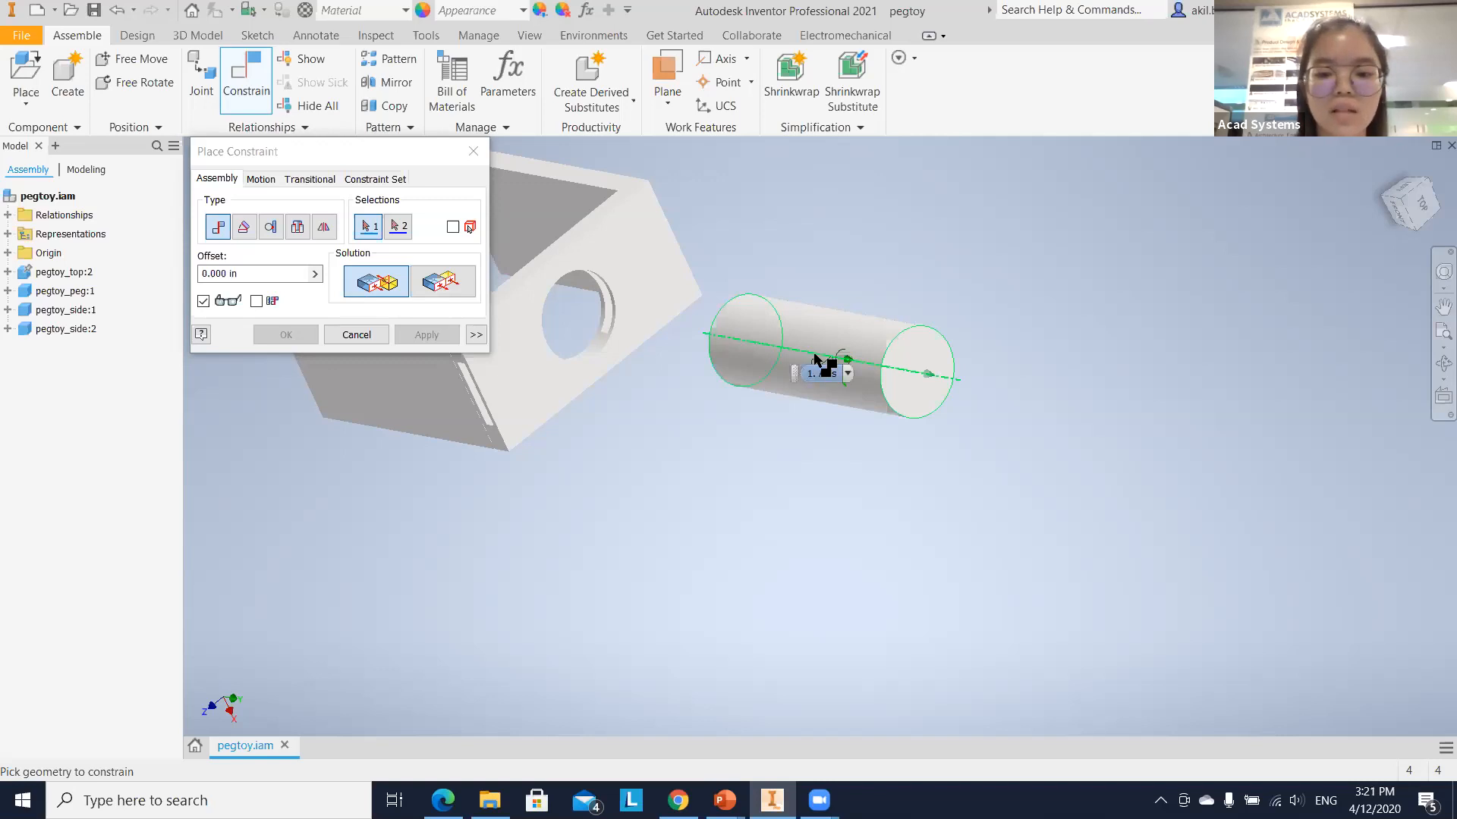
click(816, 359)
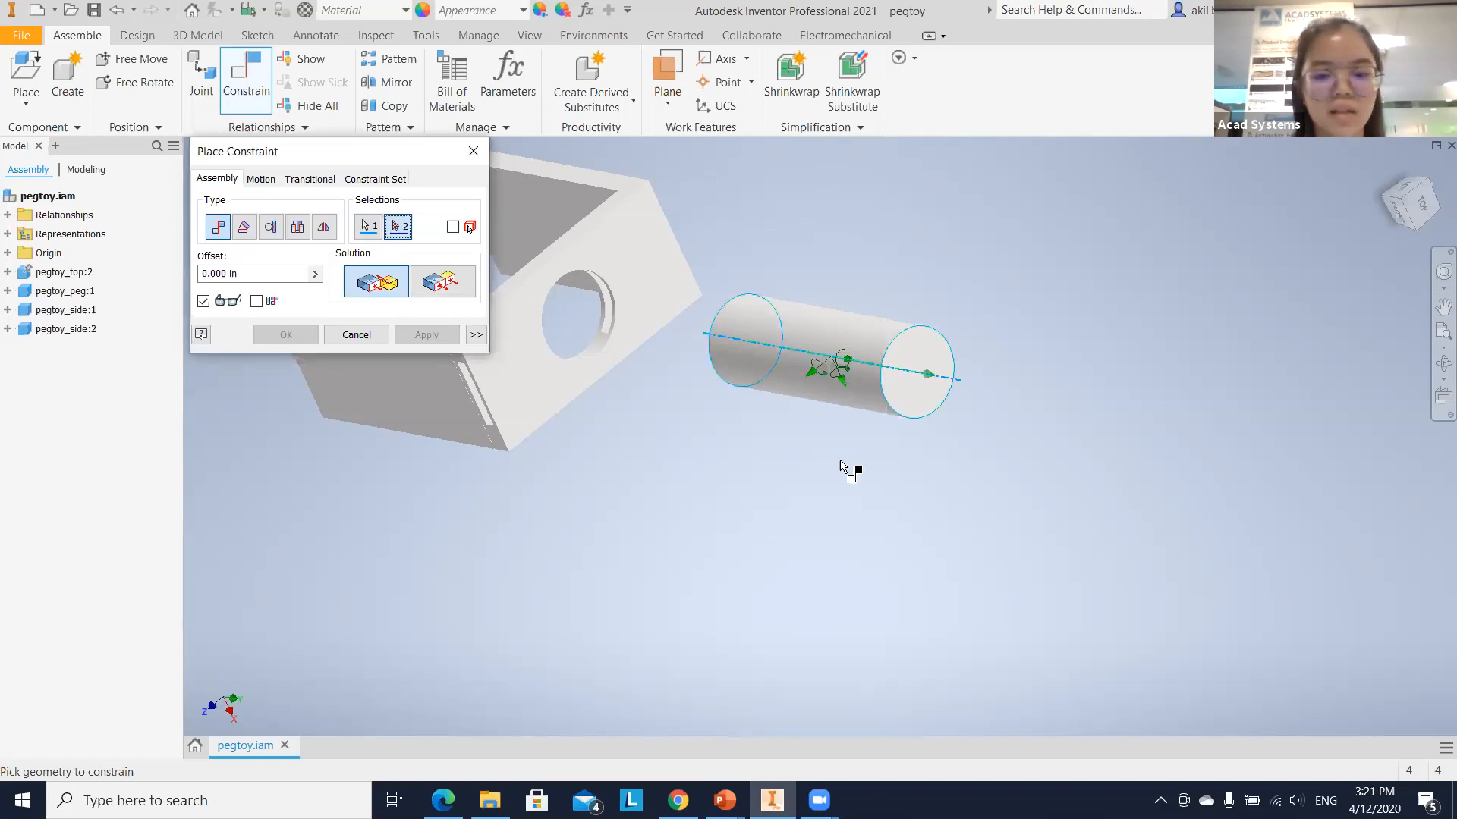
shift+middle_drag(819, 454, 740, 302)
shift+middle_drag(751, 355, 761, 387)
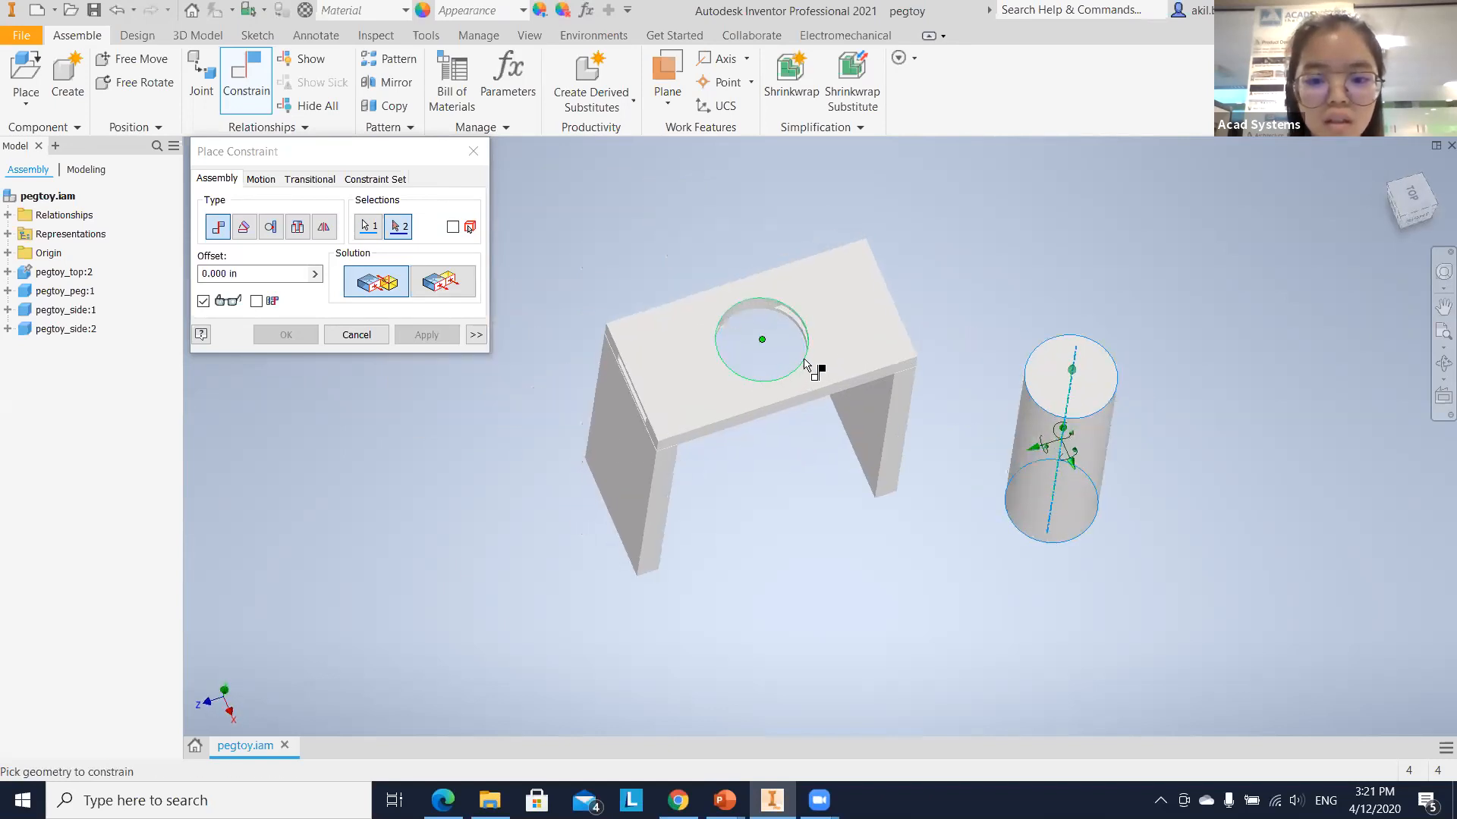
shift+middle_drag(890, 387, 737, 334)
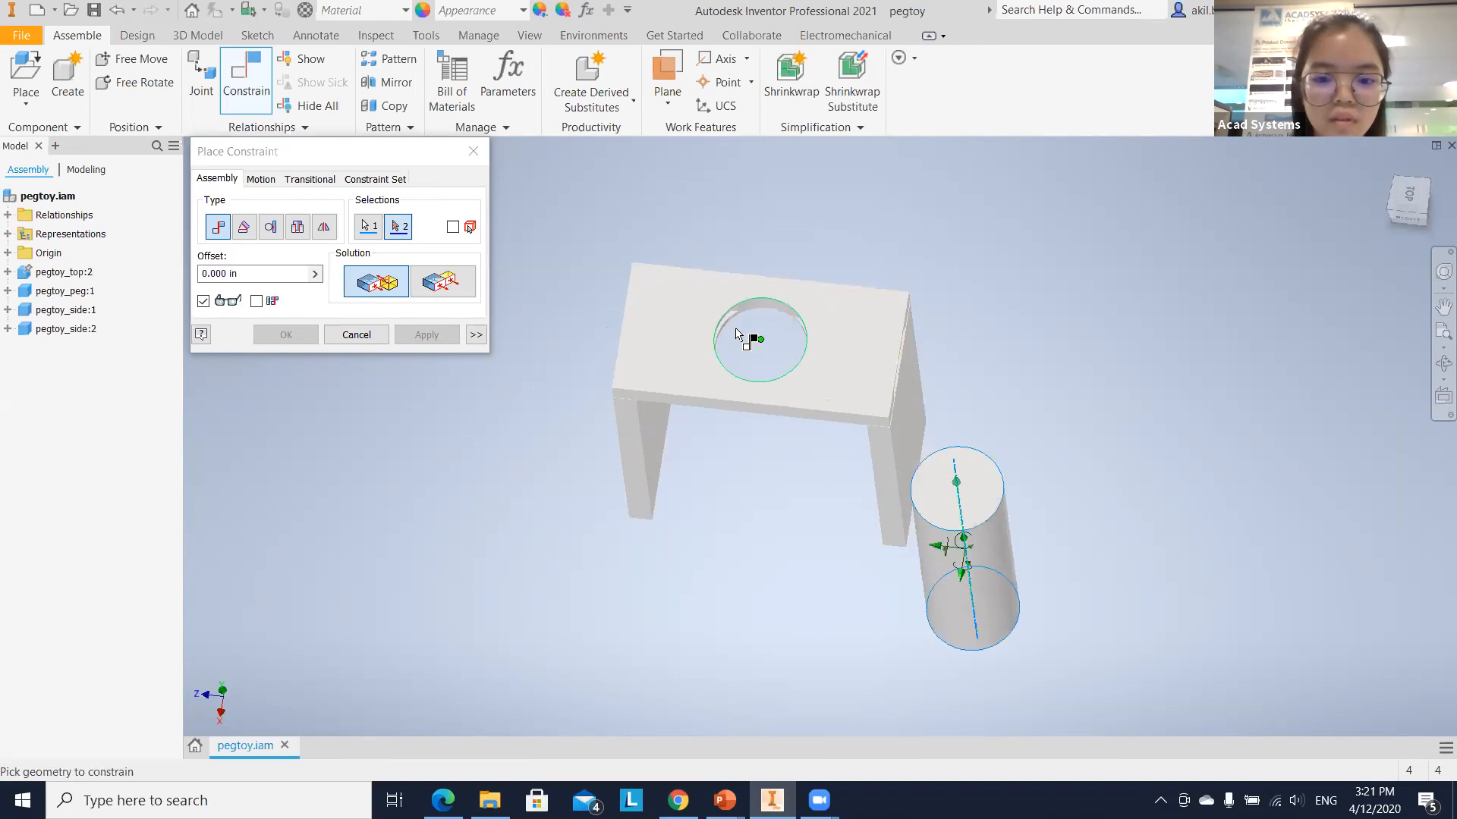
shift+middle_drag(885, 432, 754, 319)
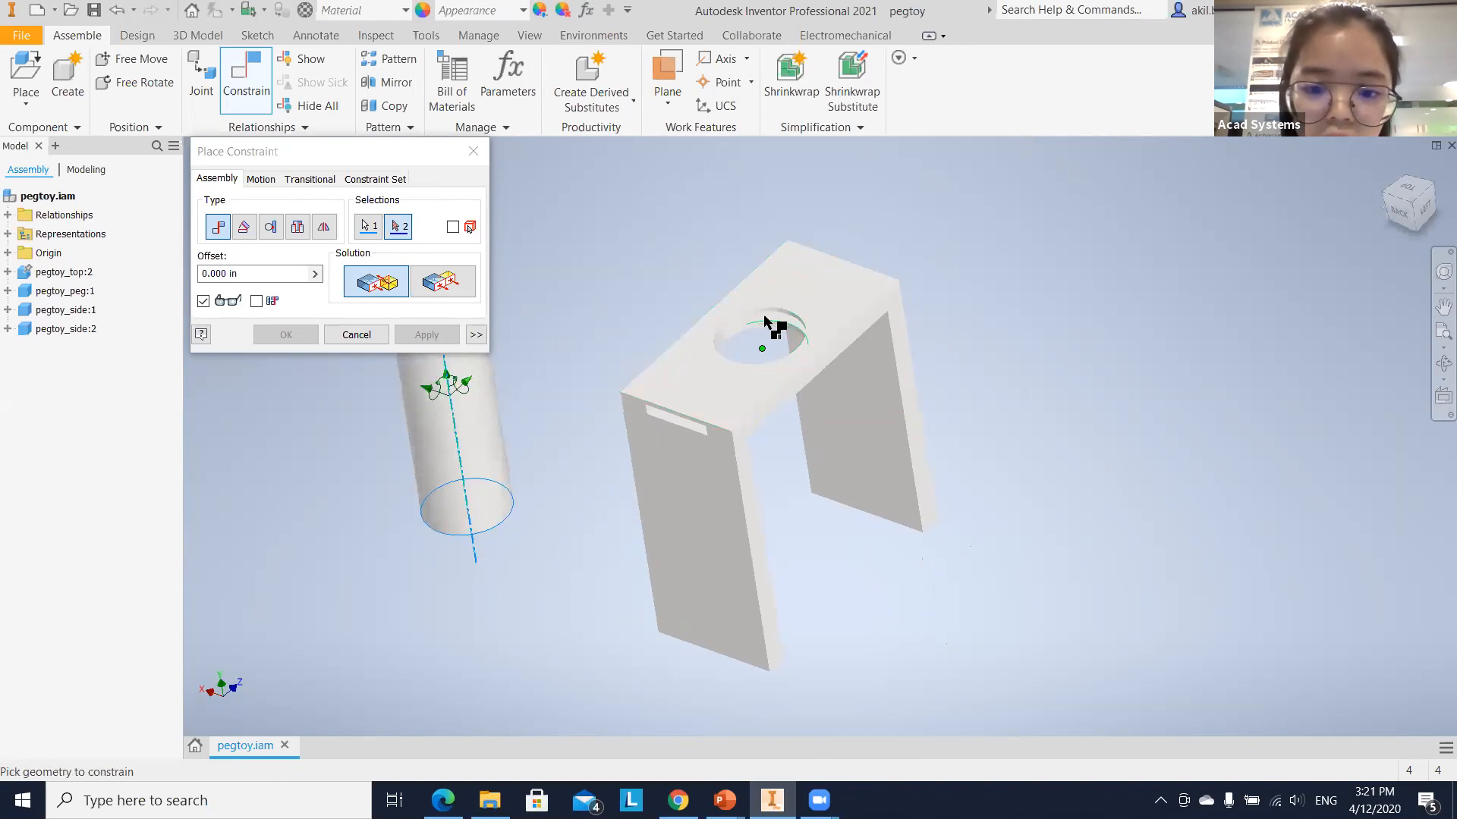
shift+middle_drag(799, 366, 741, 334)
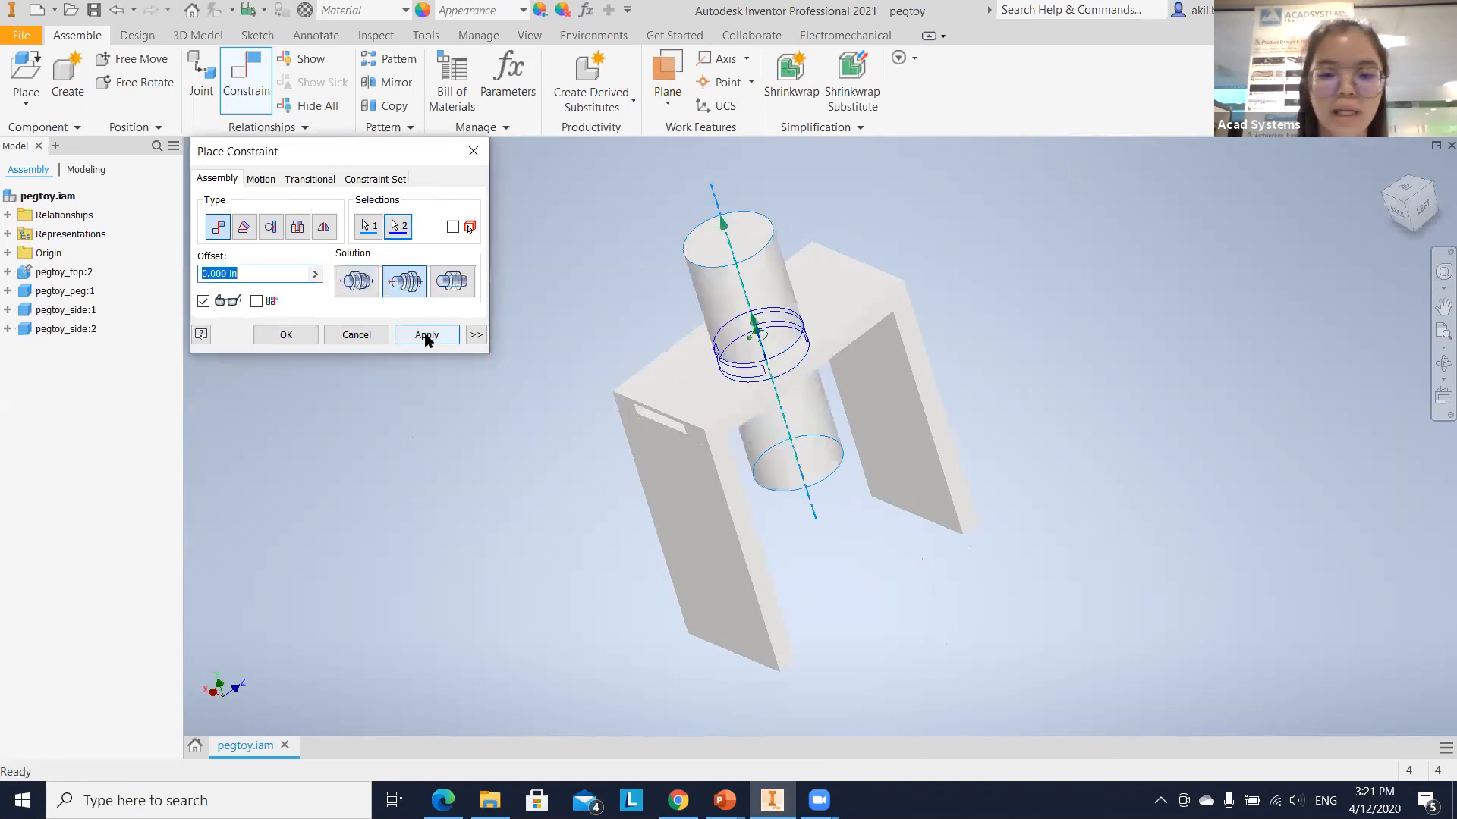
click(425, 334)
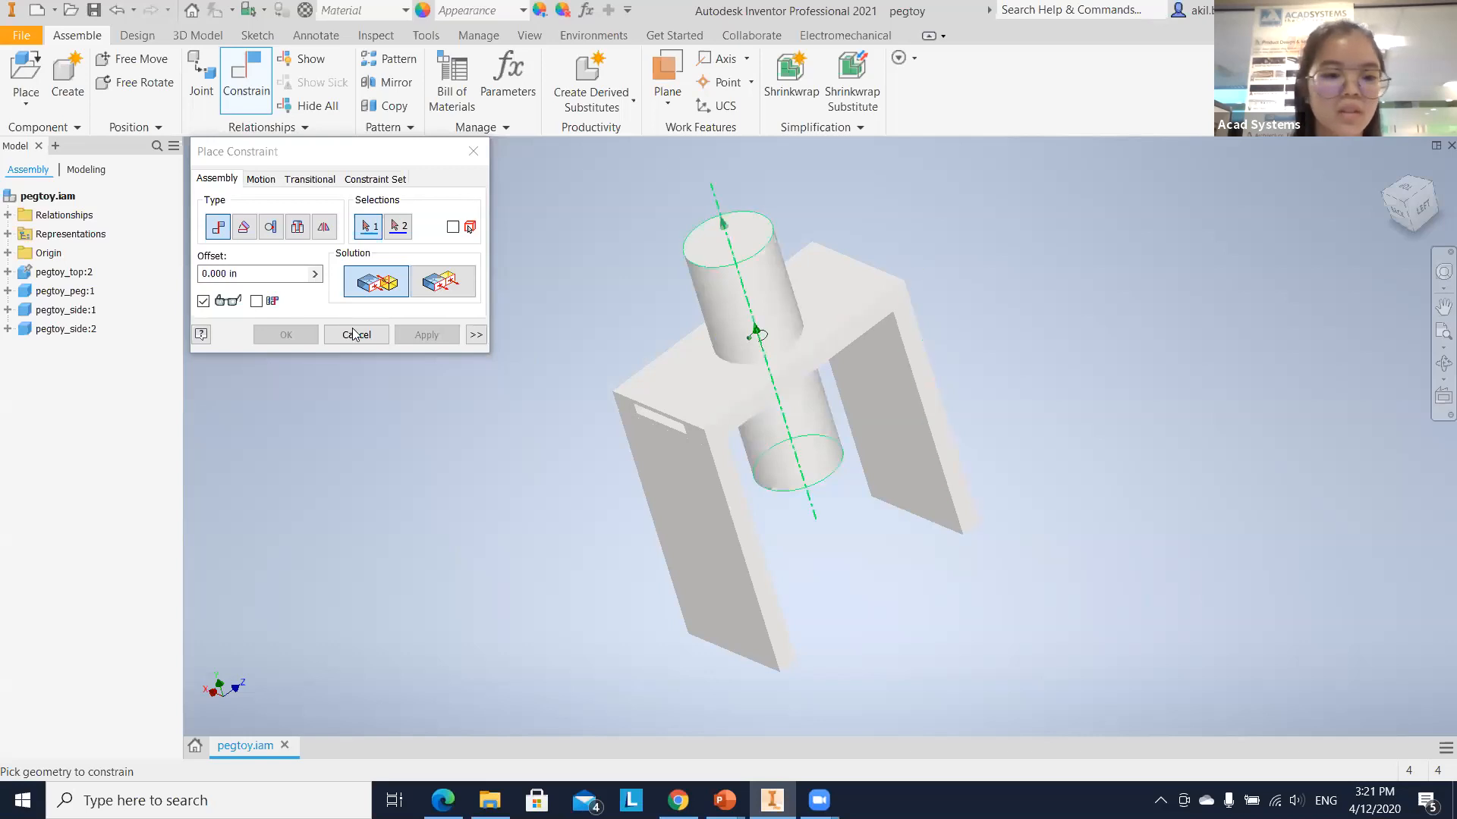
key(Escape)
Slide the peg downward along the hole's axis so more of it sits between the side plates.
mouse_move(755, 328)
mouse_down()
mouse_move(745, 316)
mouse_move(763, 353)
mouse_up()
drag(725, 244, 769, 310)
shift+middle_drag(976, 368, 734, 300)
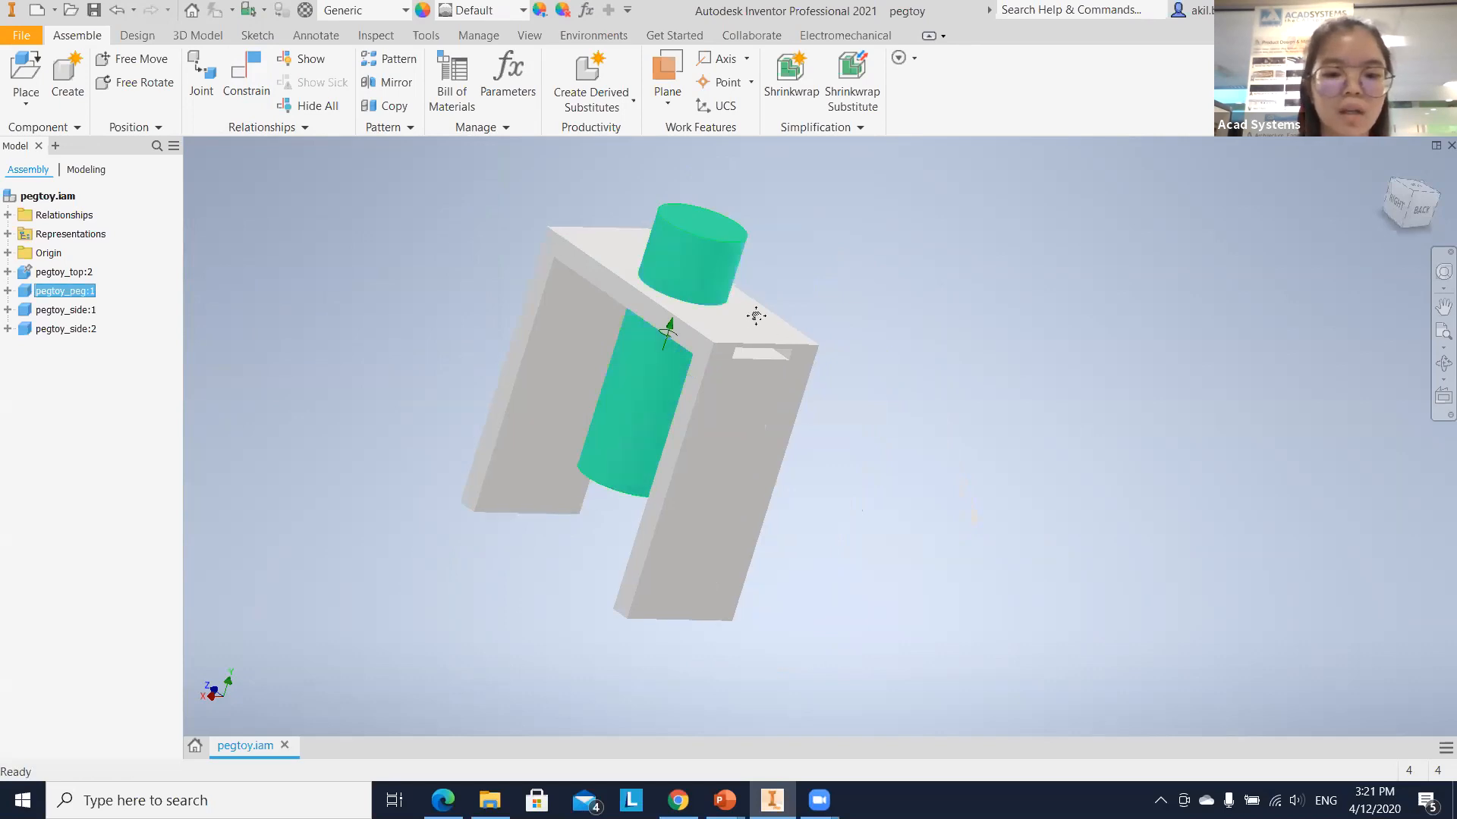
middle_drag(797, 352, 767, 317)
Apply the Gold appearance to both side plates and the Driftwood appearance to the peg.
drag(732, 384, 490, 332)
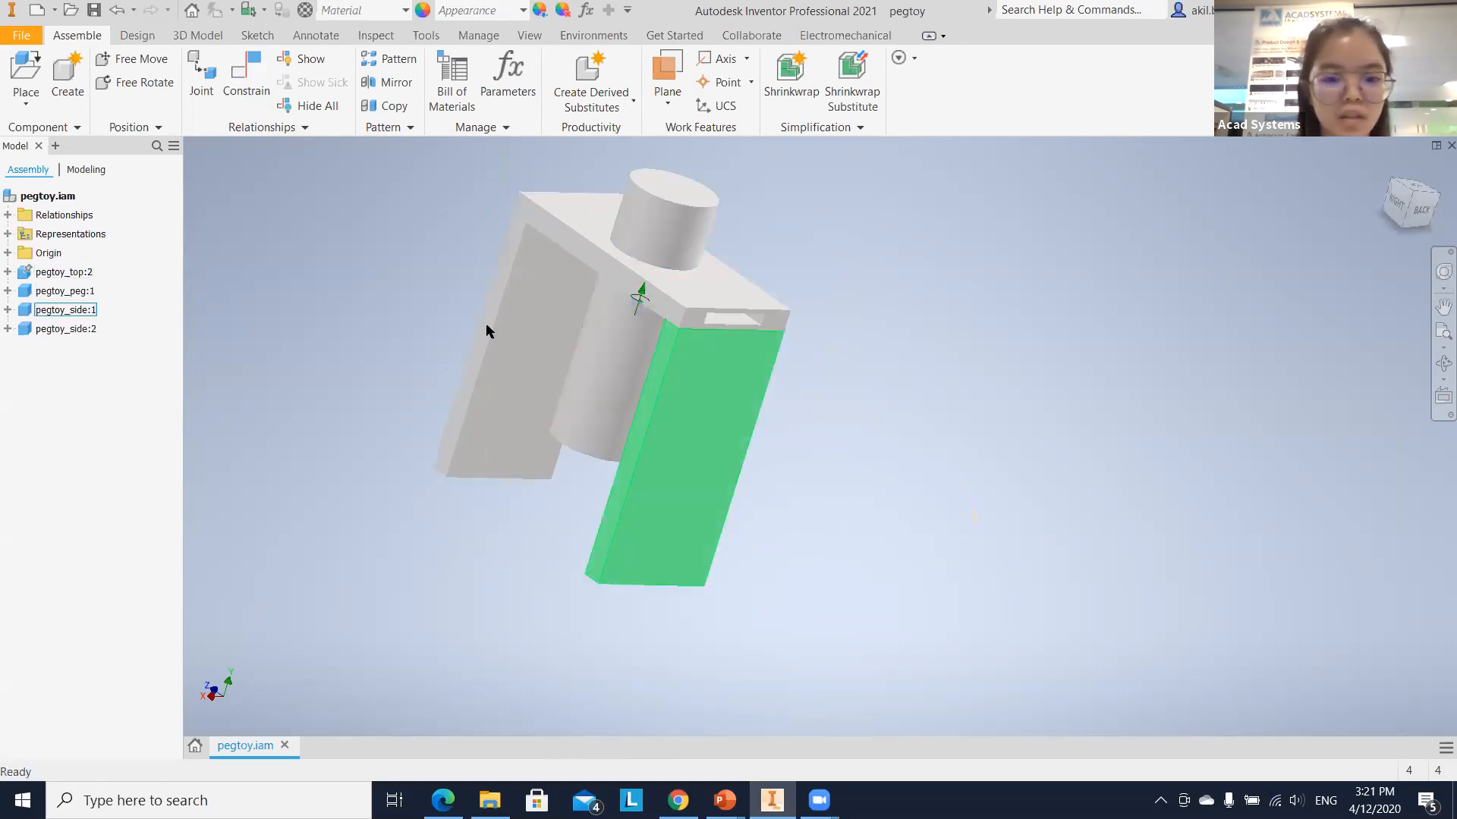
click(494, 328)
ctrl+click(689, 355)
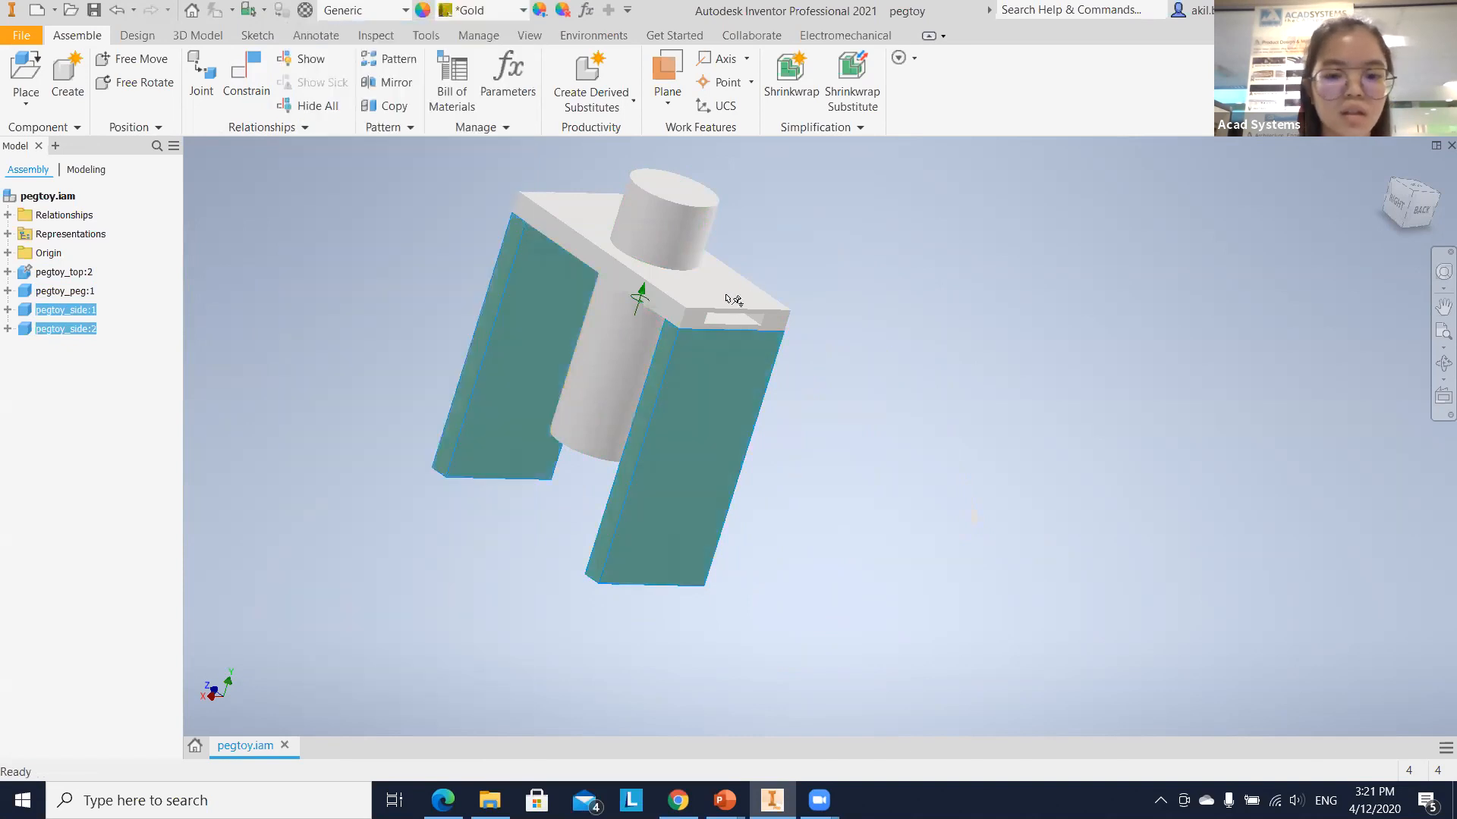
click(667, 208)
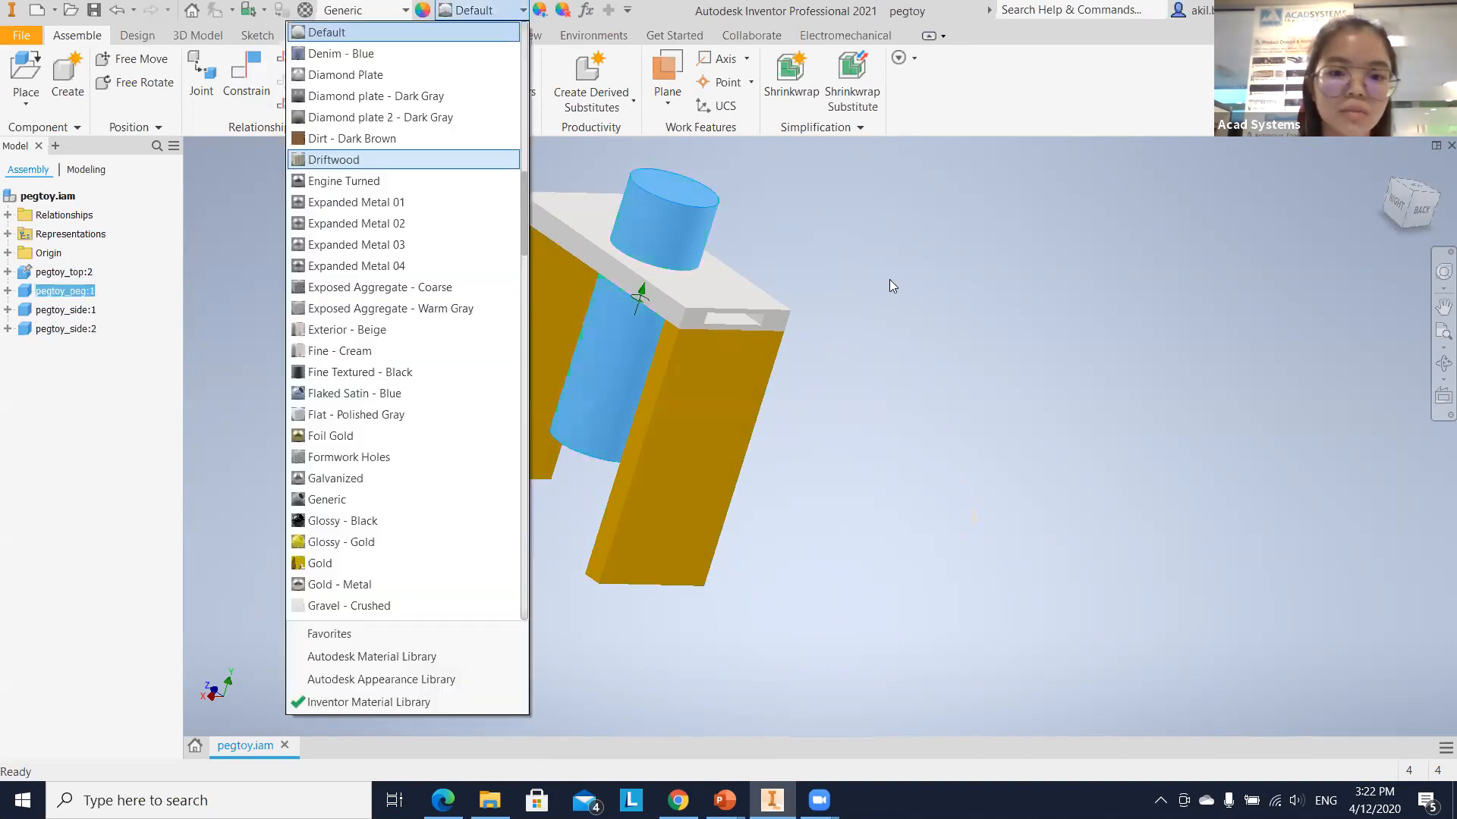
Apply the Nylon 6 appearance to the top part.
click(755, 300)
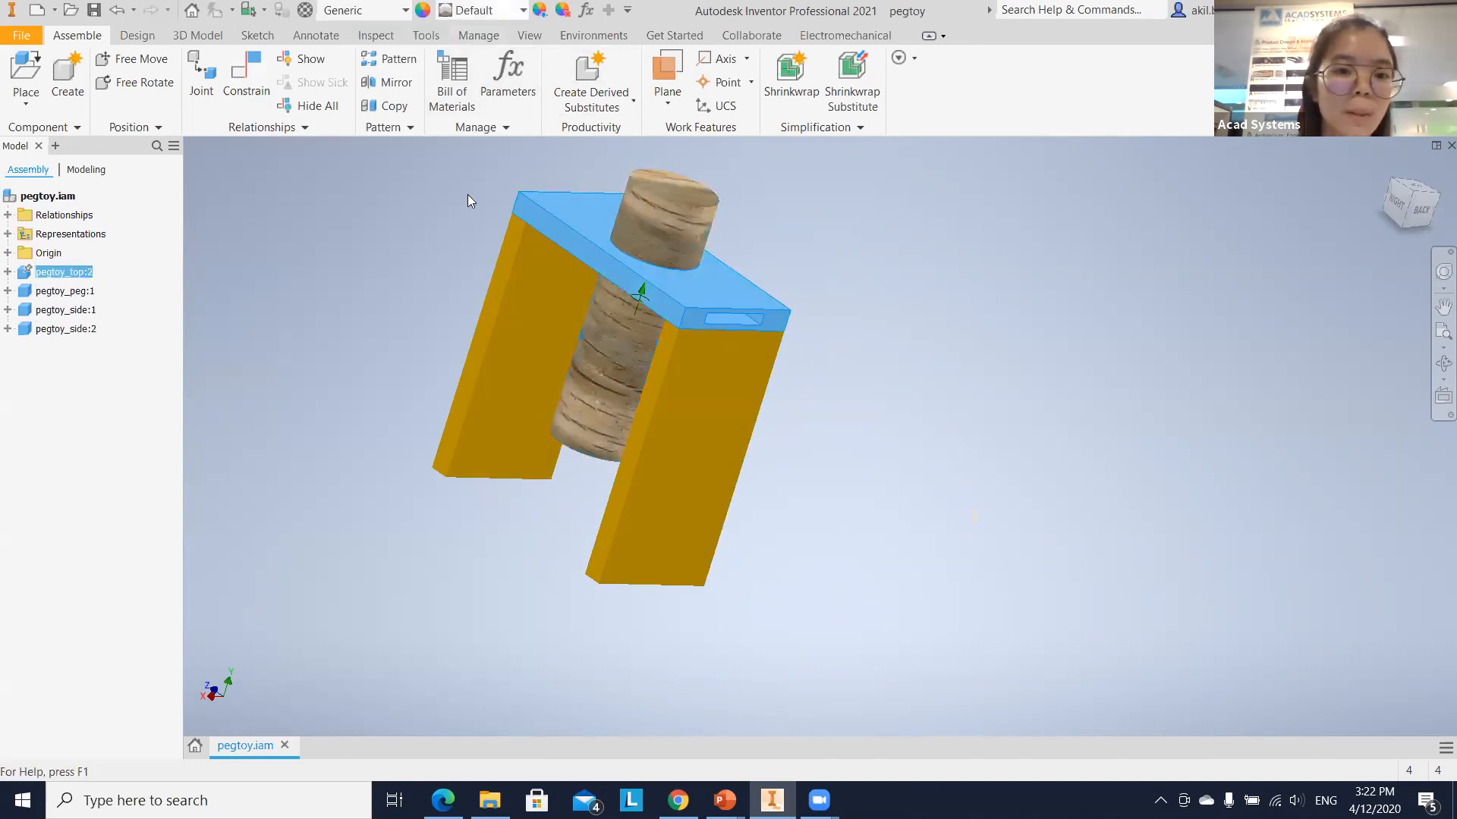
click(523, 9)
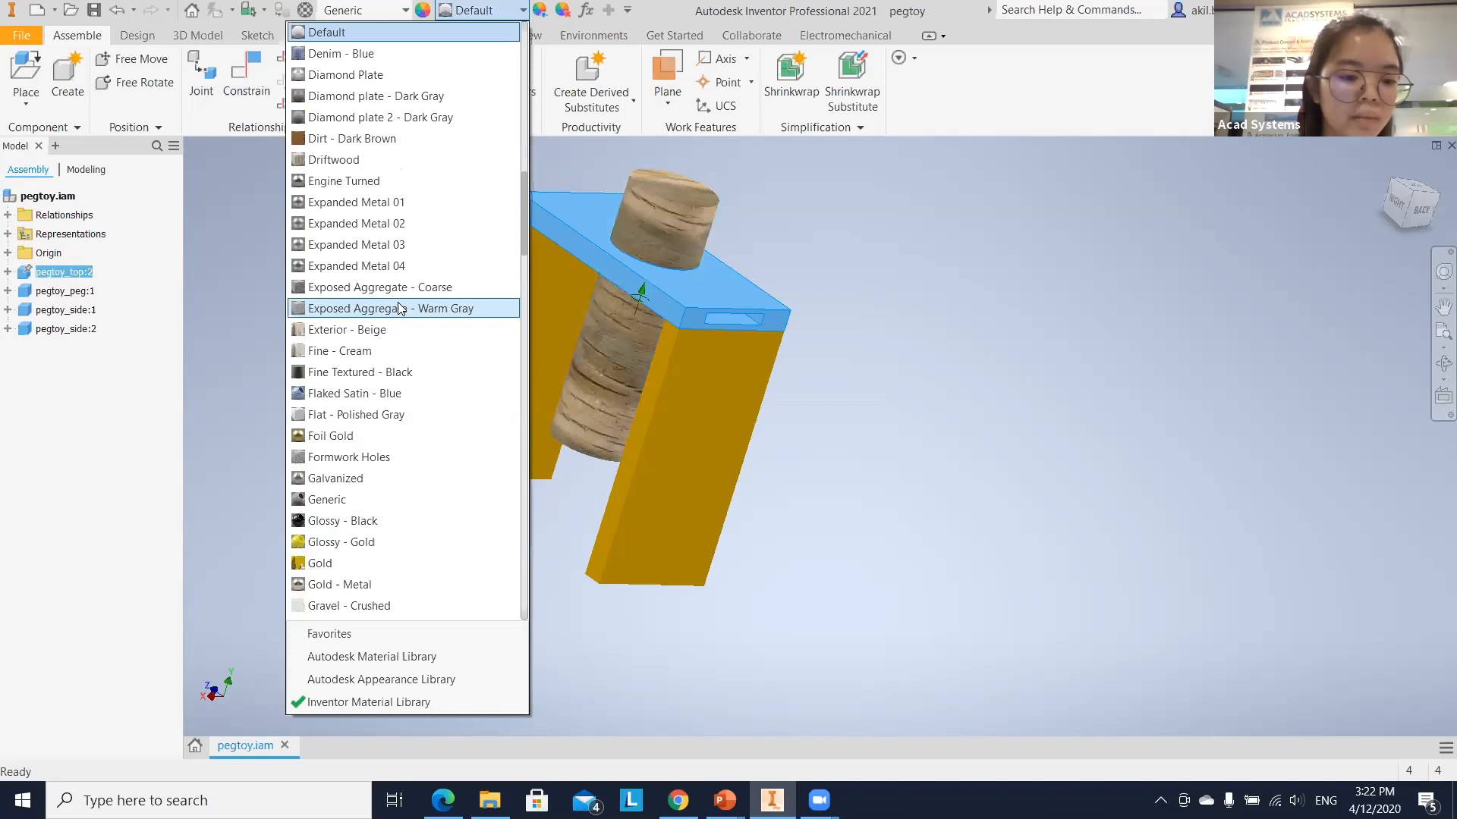
scroll(400, 306, down, 10)
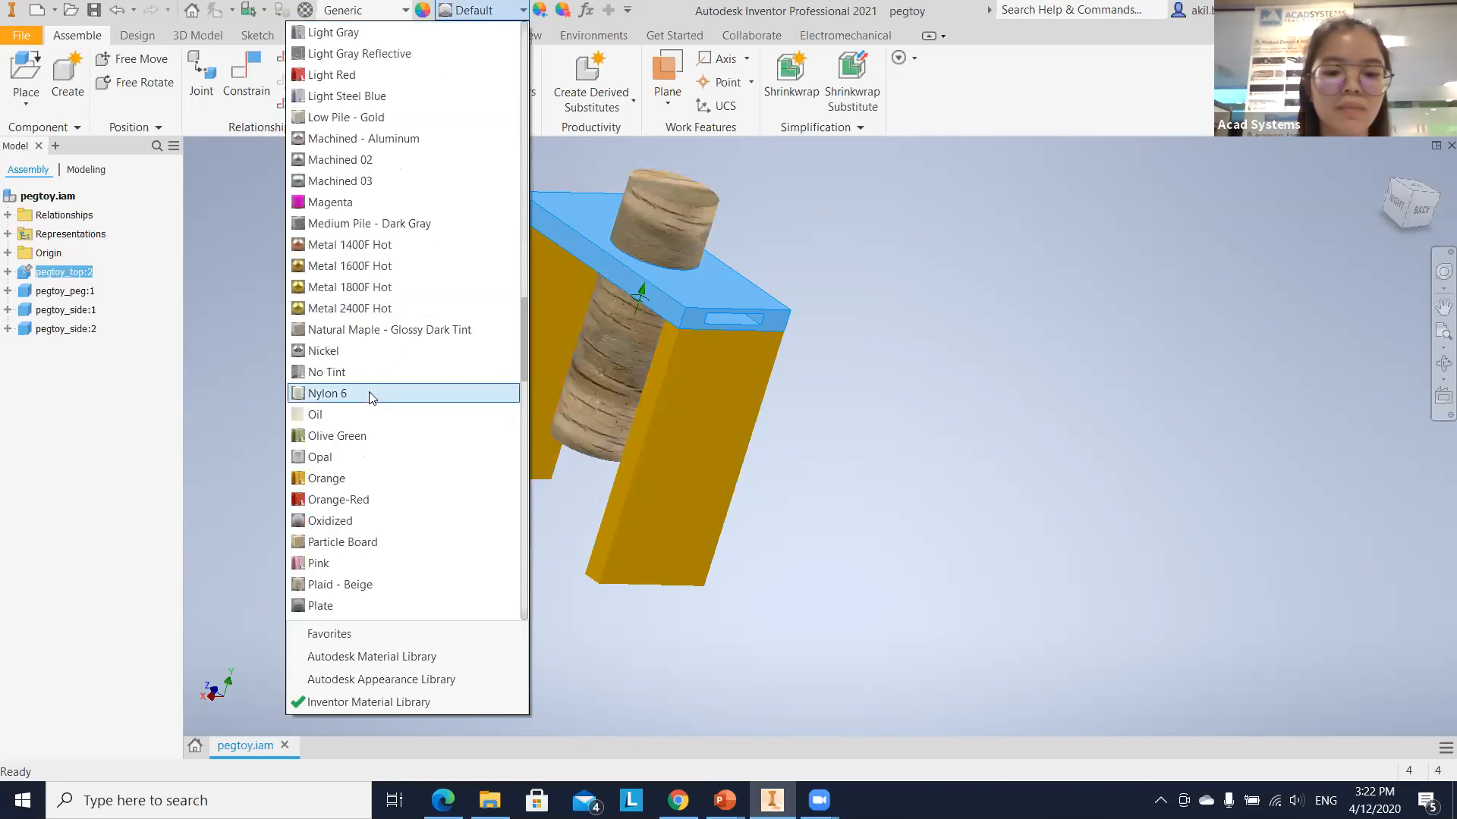
click(371, 394)
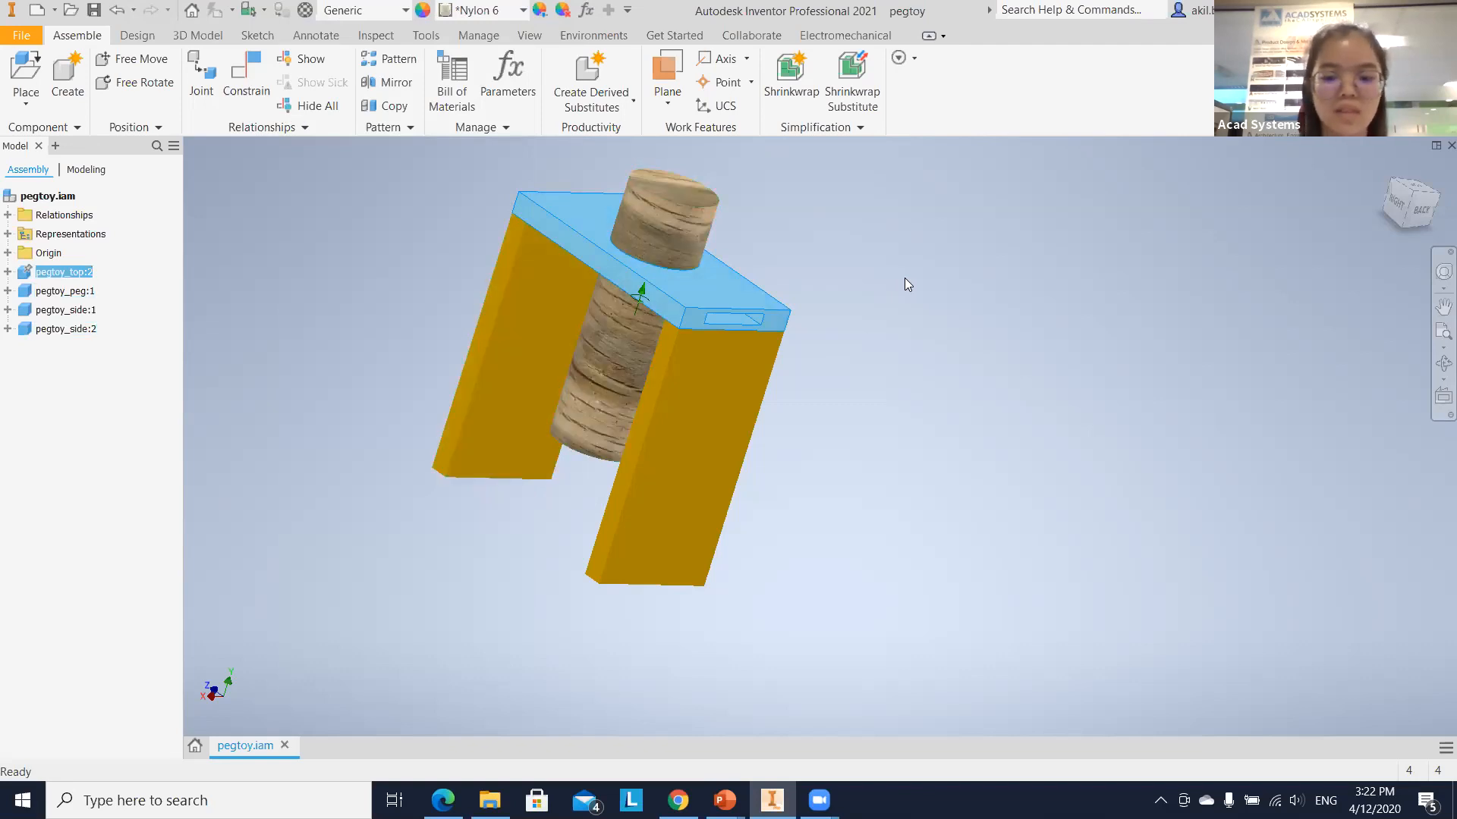
mouse_move(913, 290)
shift+middle_down()
mouse_move(725, 273)
mouse_move(822, 303)
mouse_move(921, 300)
mouse_move(854, 285)
mouse_move(949, 290)
mouse_move(930, 286)
shift+middle_up()
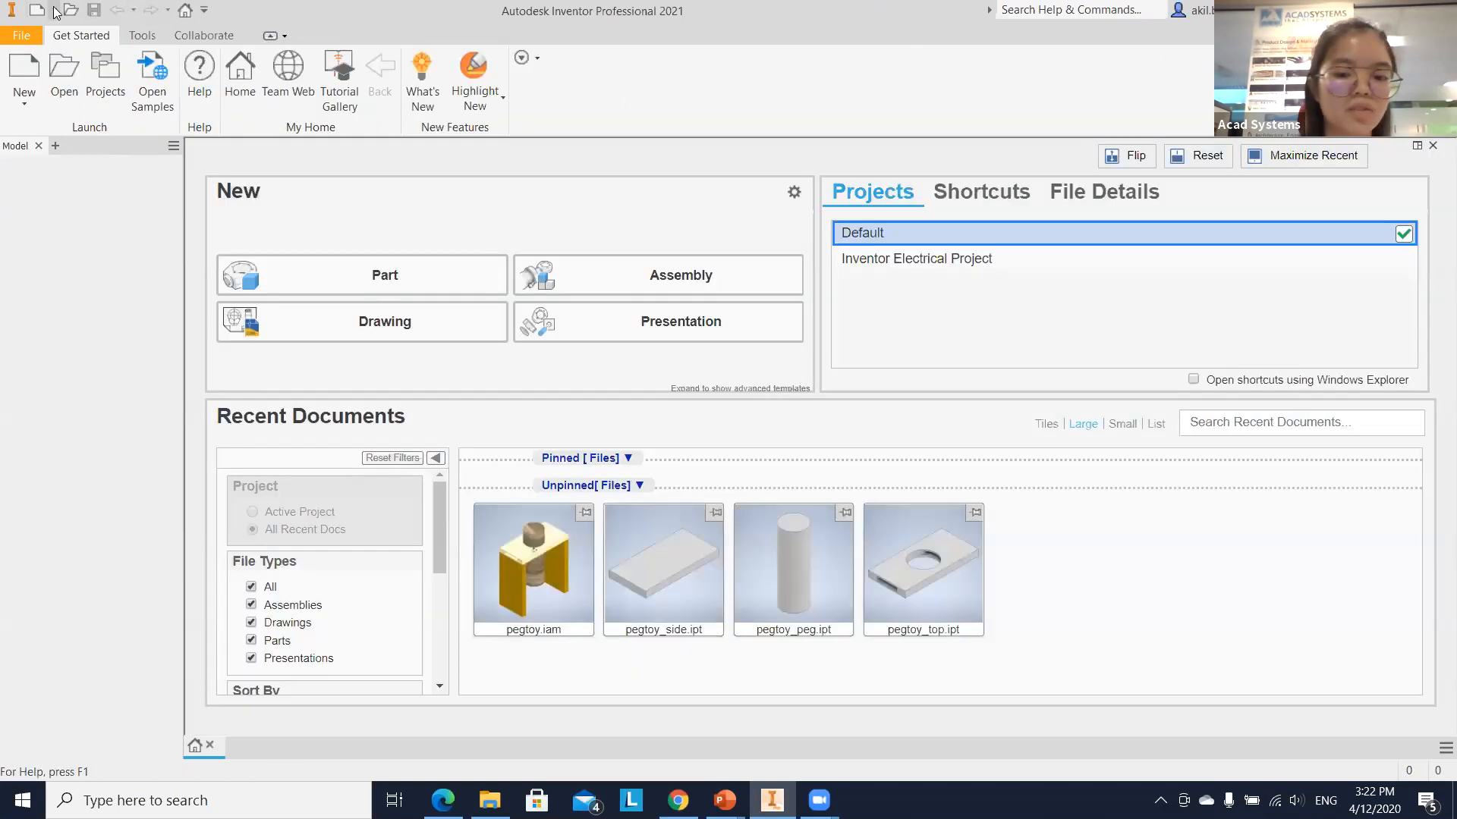
Create a new drawing and delete the ANSI - Large title block from its sheet.
click(55, 10)
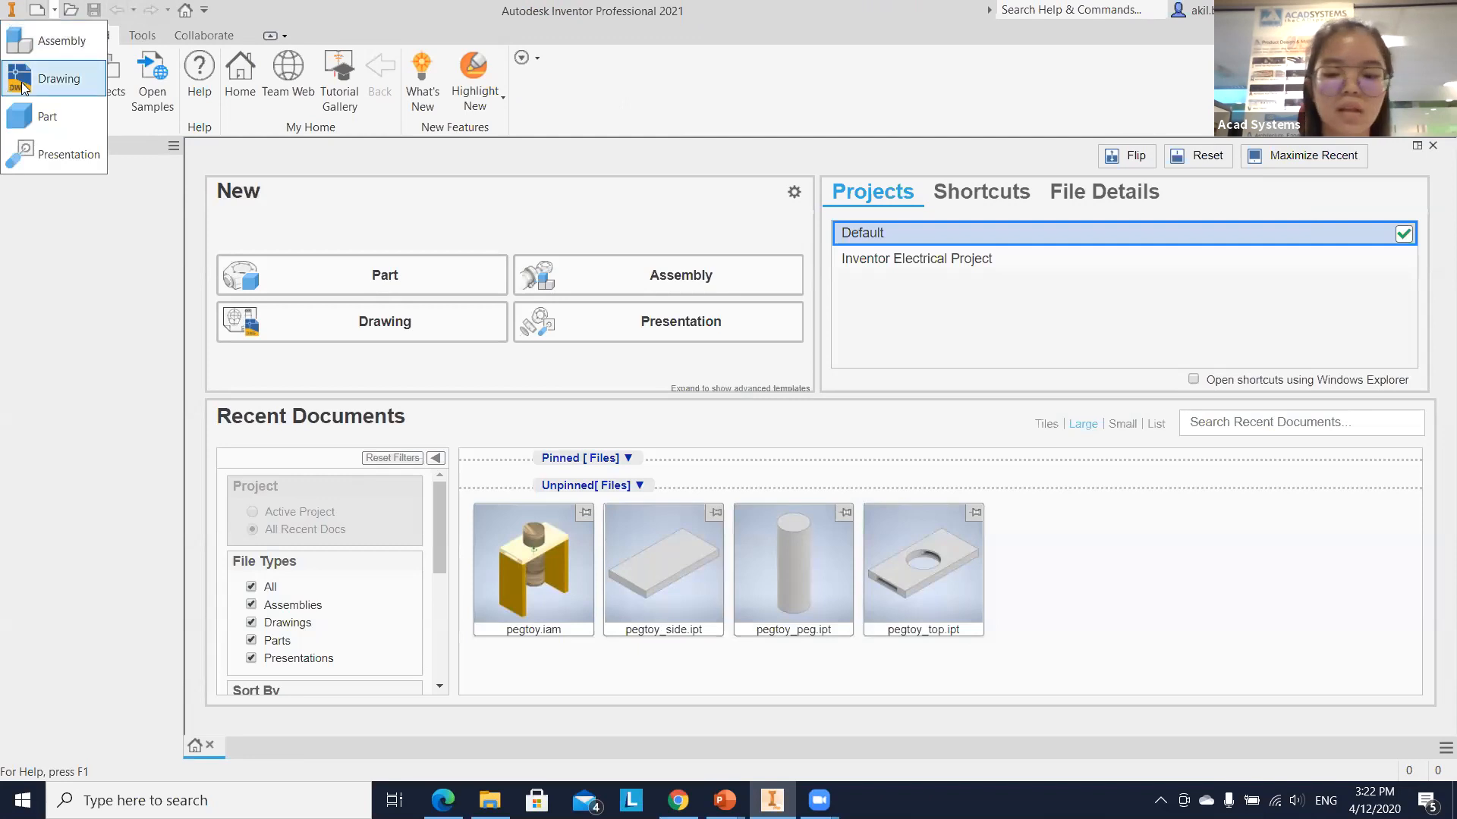
click(59, 78)
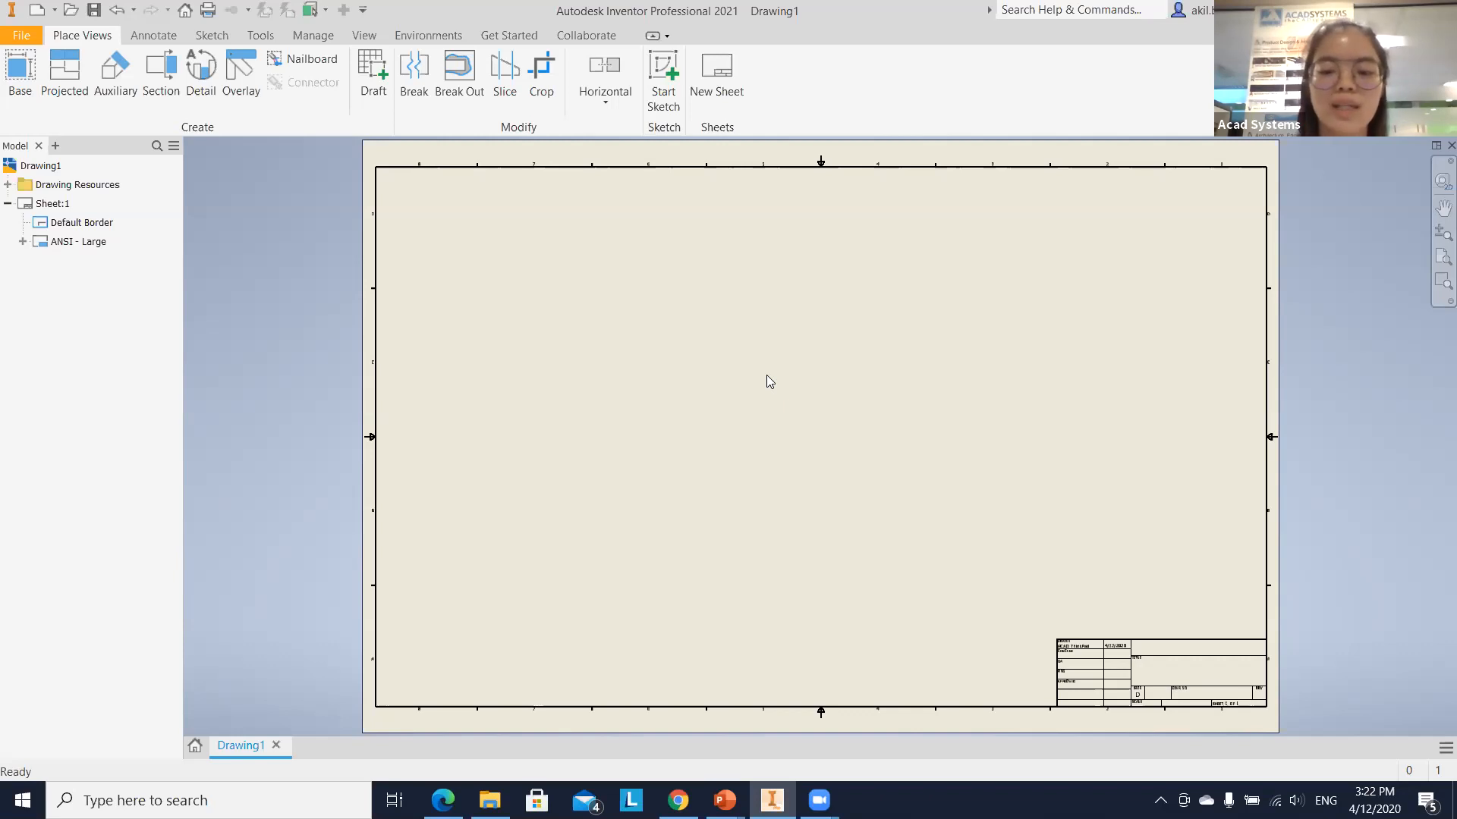
click(92, 246)
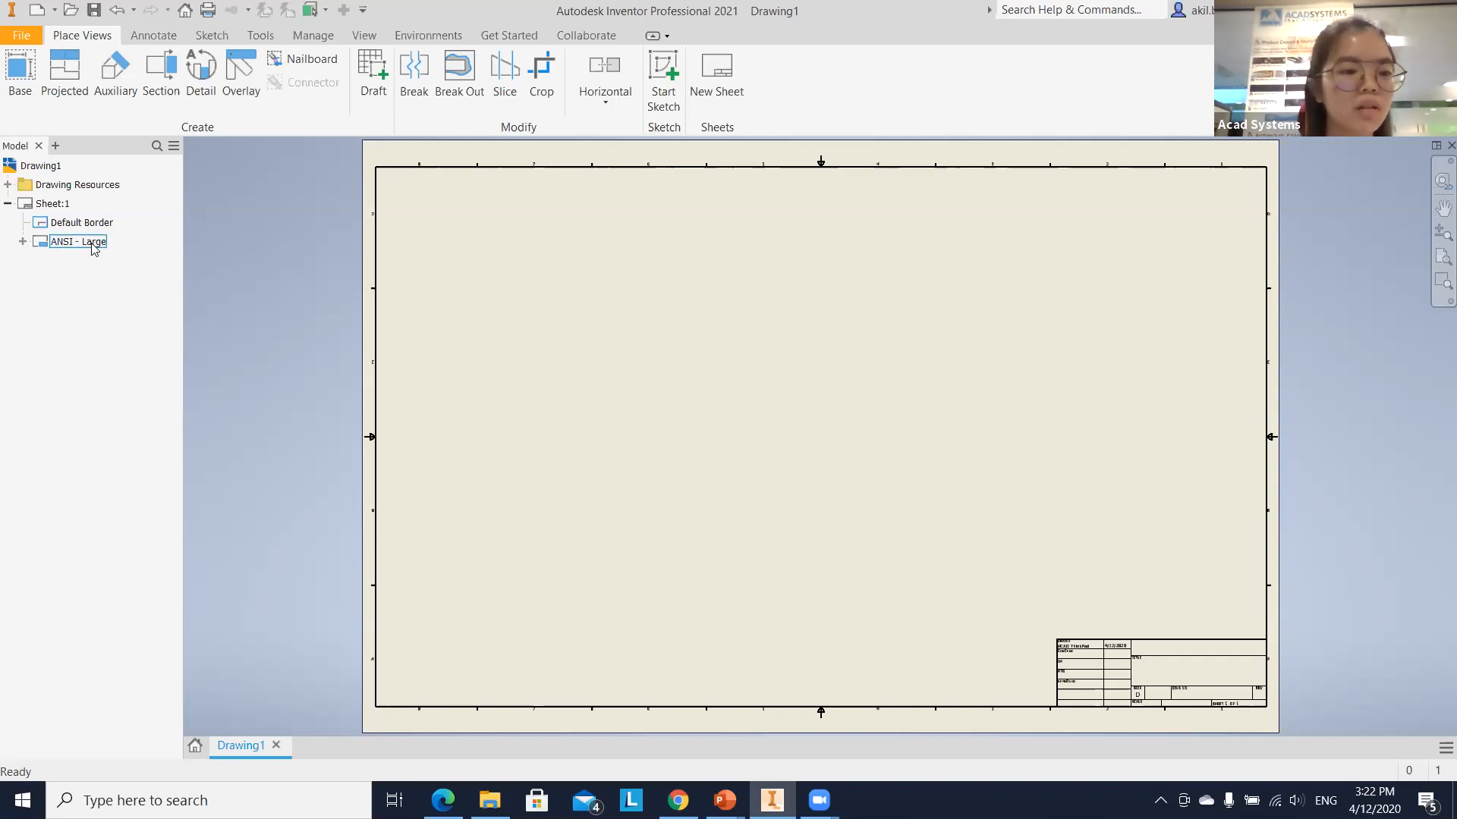
click(103, 242)
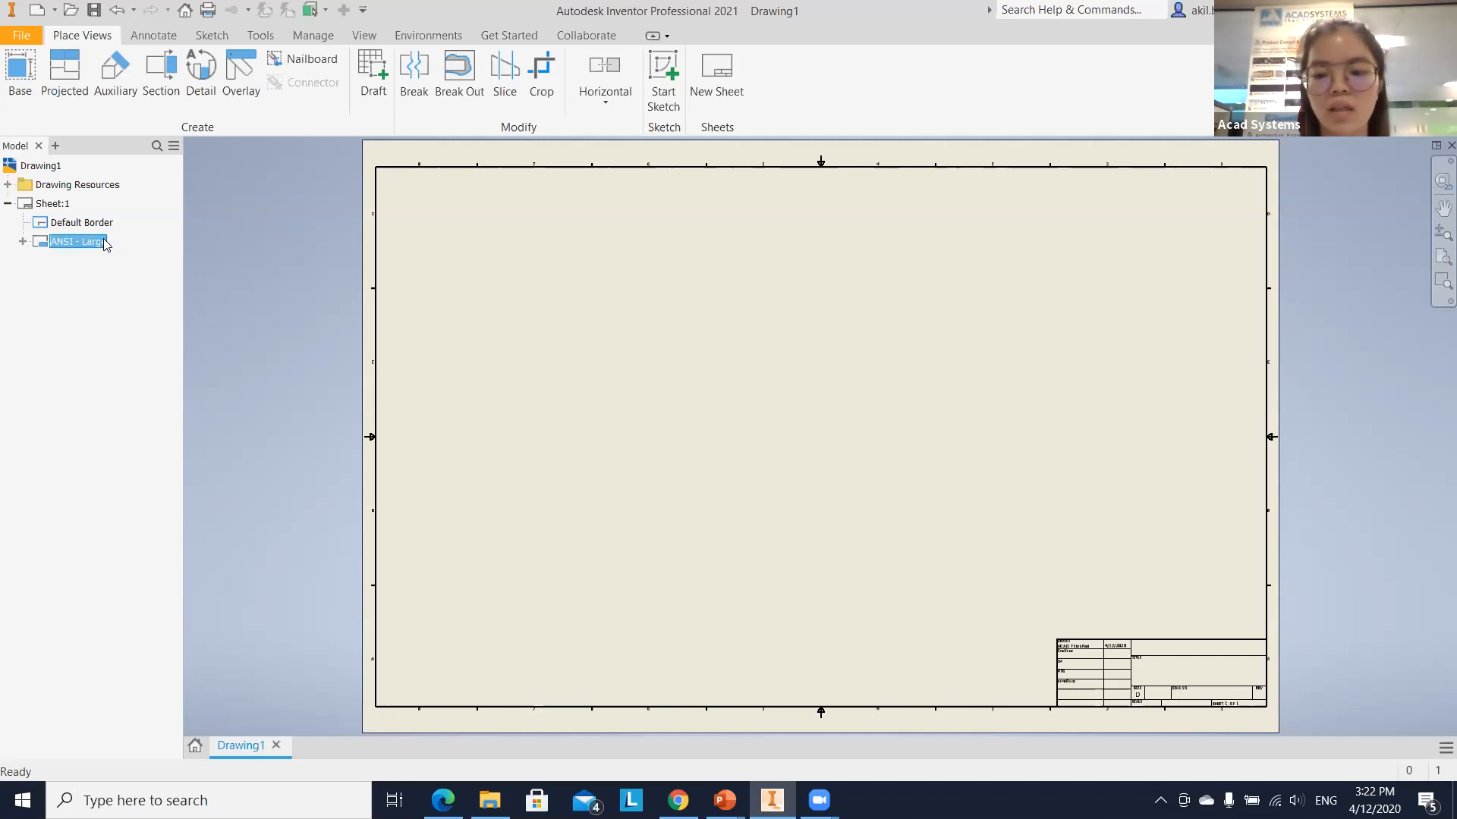
key(Delete)
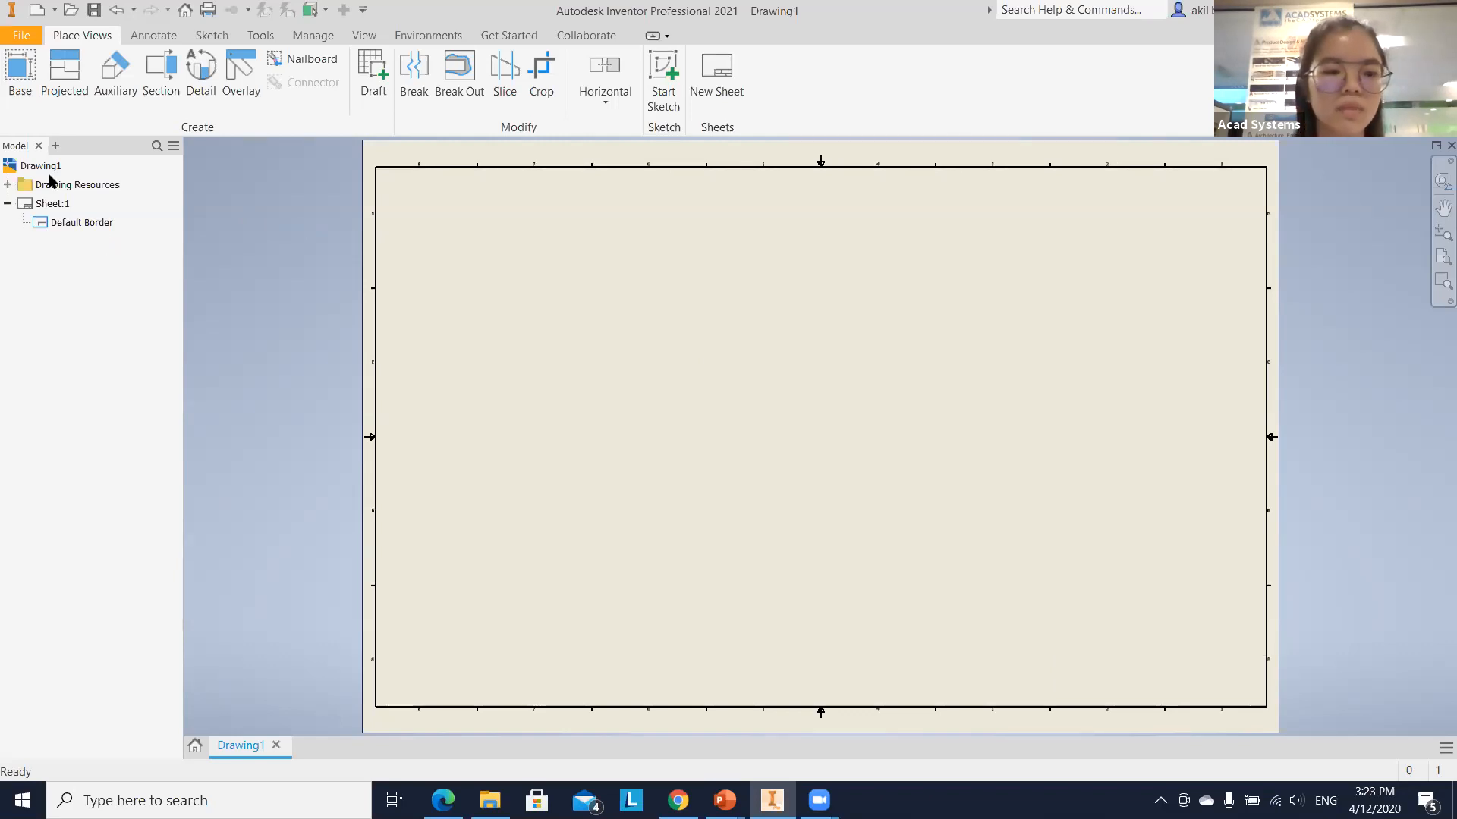
Change the drawing sheet's size to A4, keeping the landscape orientation.
click(49, 204)
click(47, 205)
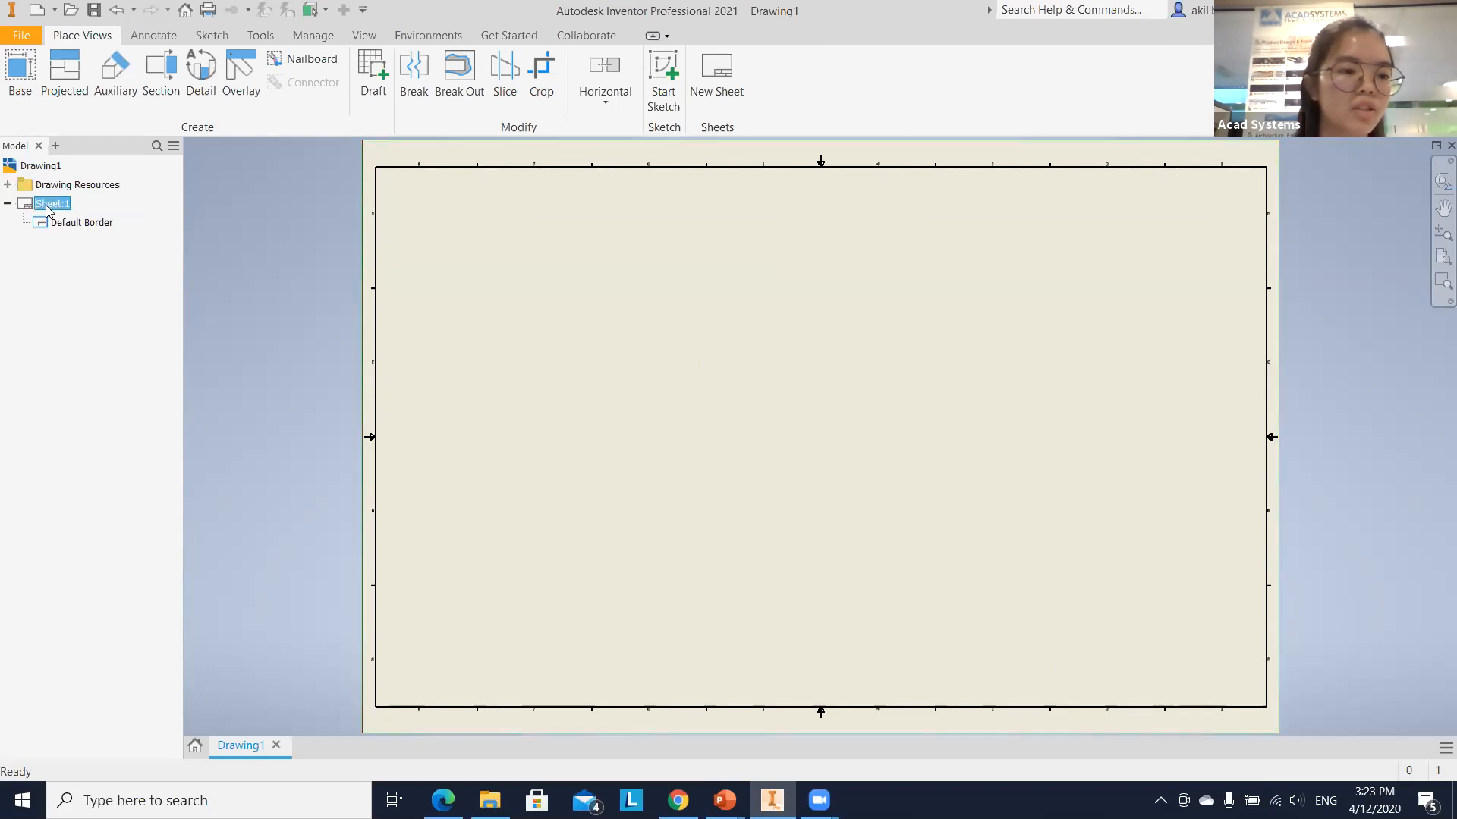
right_click(47, 206)
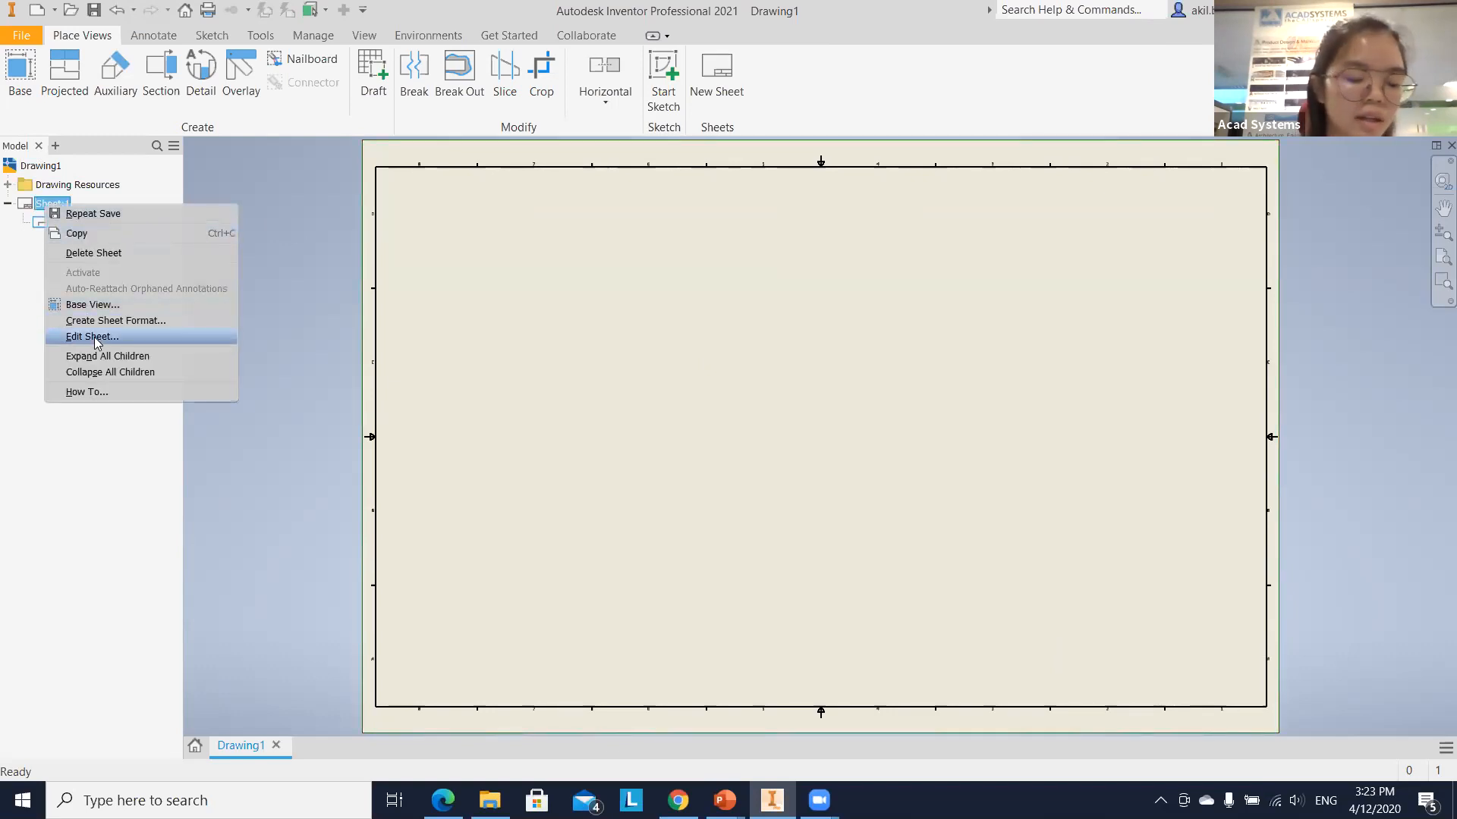
click(94, 337)
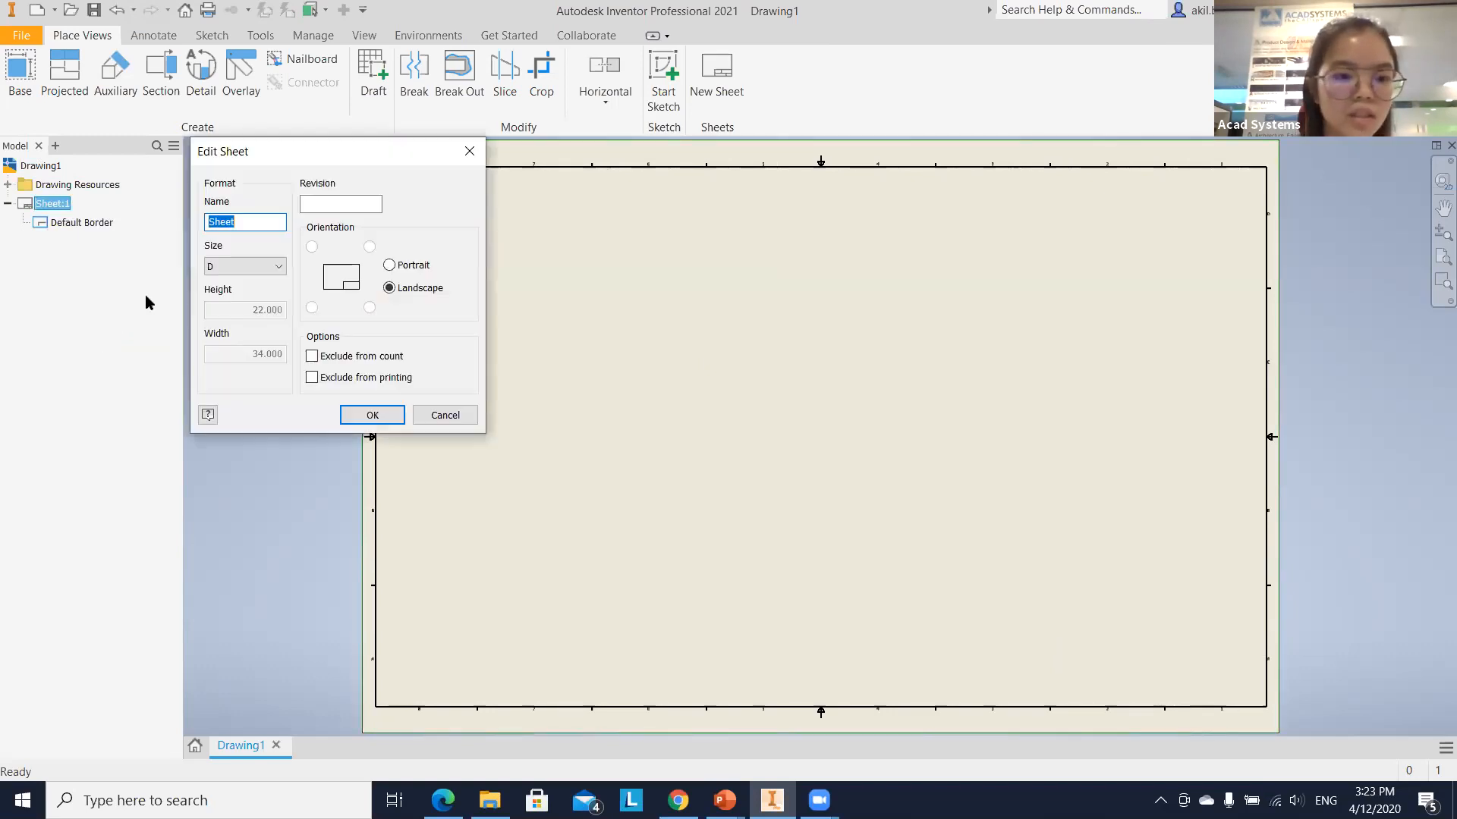
click(277, 271)
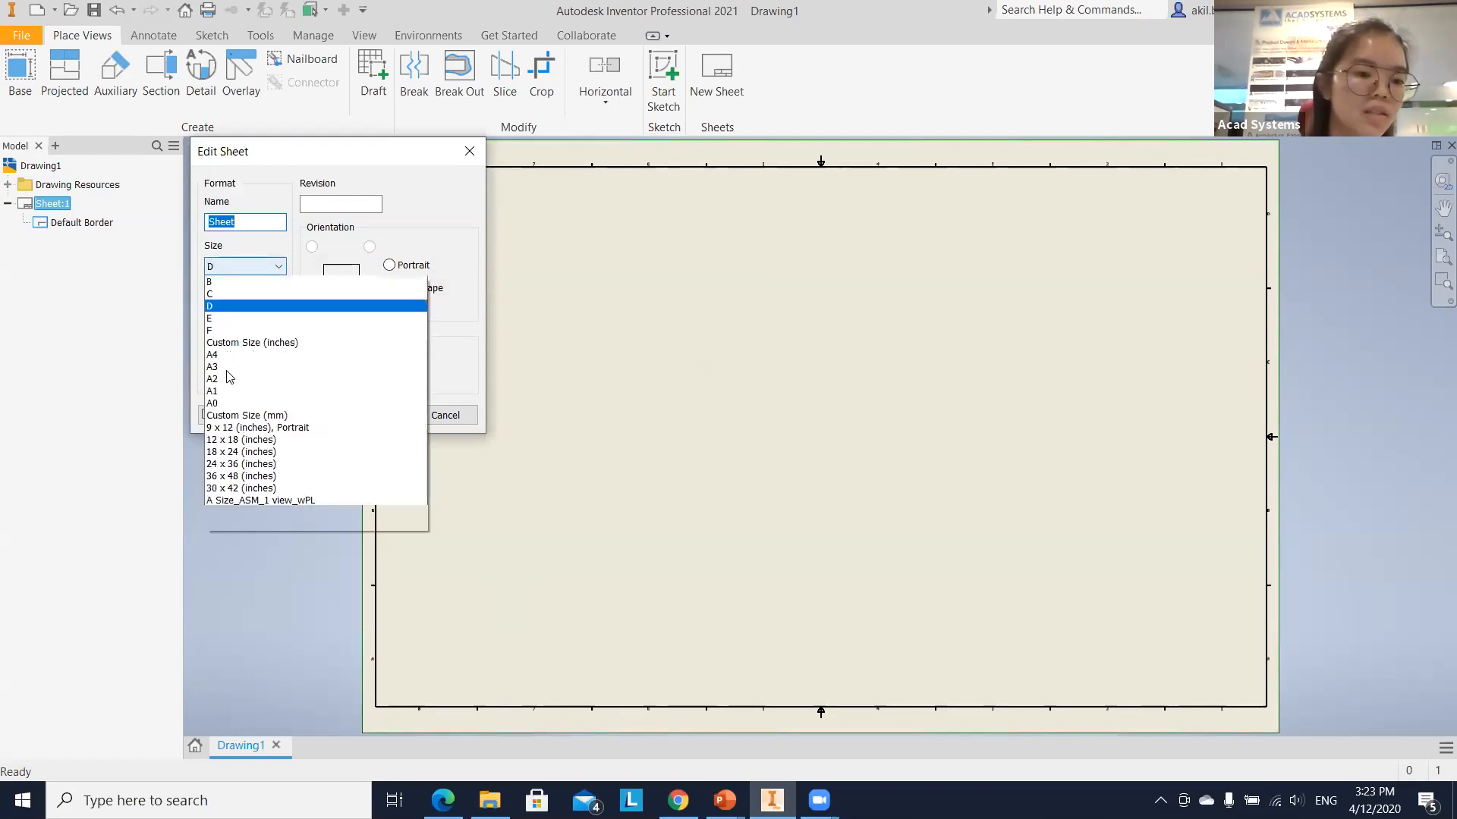
click(225, 372)
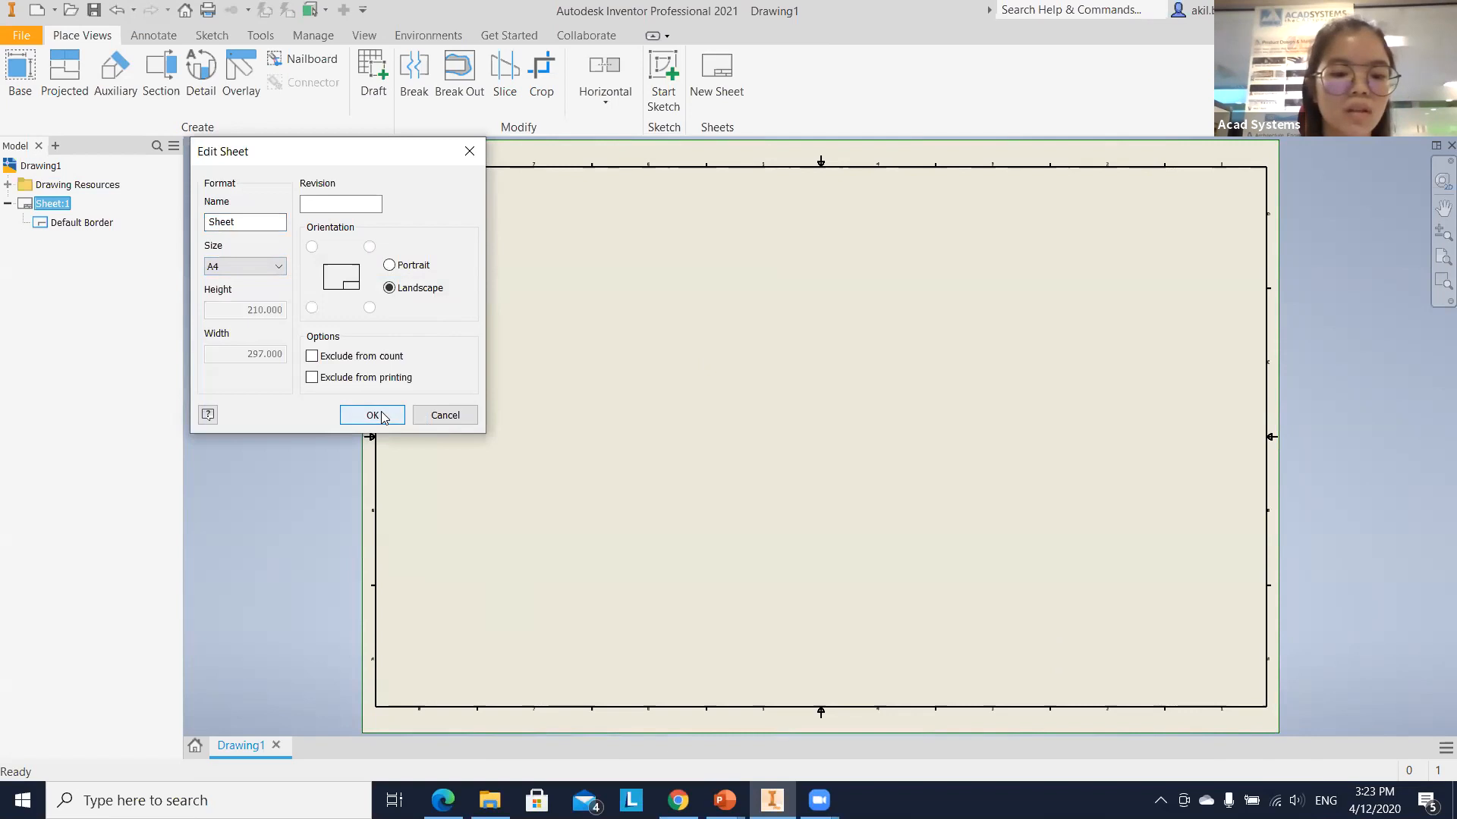
click(374, 415)
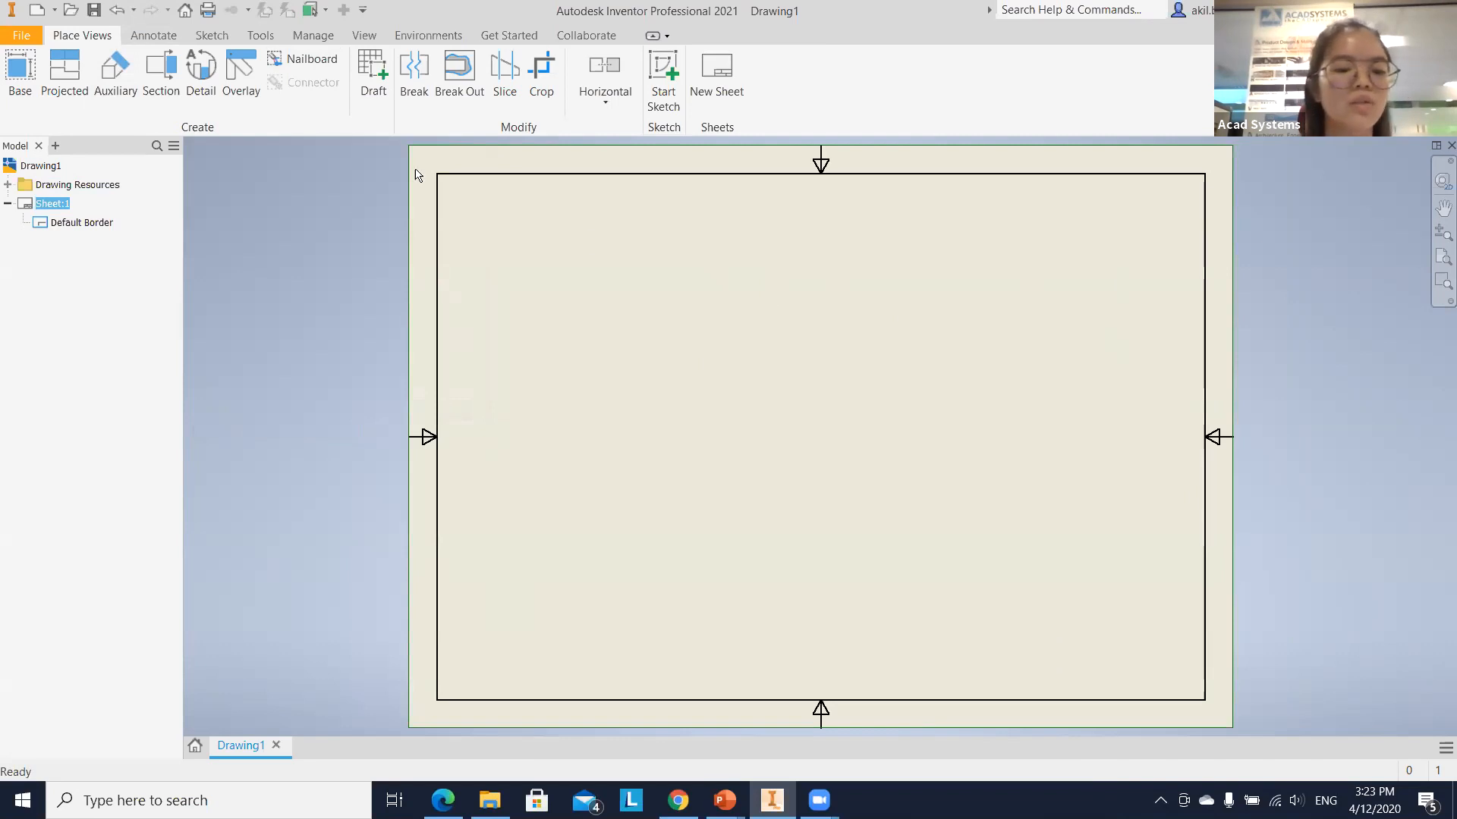
Save the drawing as pegtoy in the PEG TOY folder as an Inventor drawing (.dwg) file.
click(91, 10)
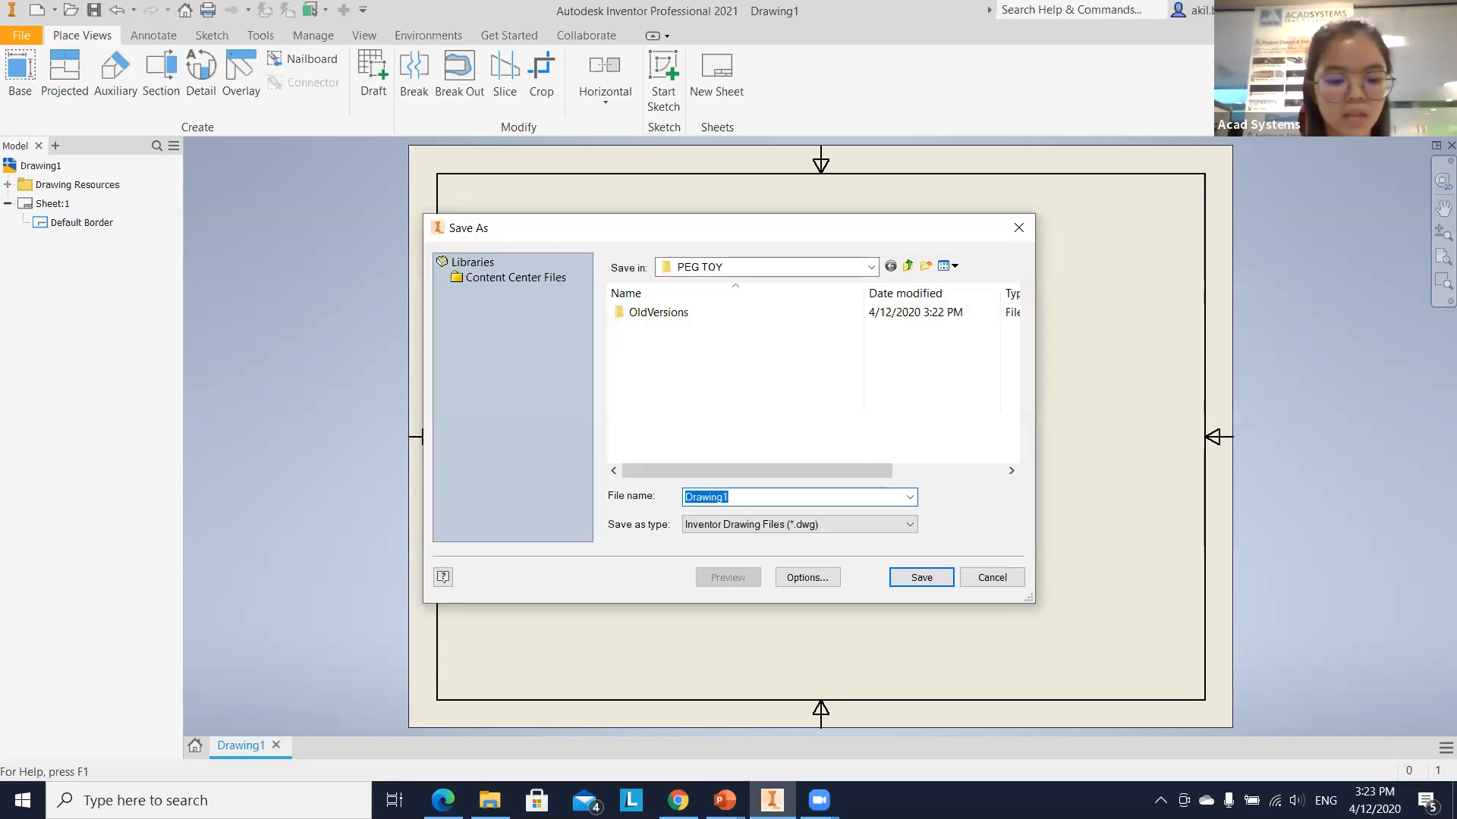
text(pegtoy)
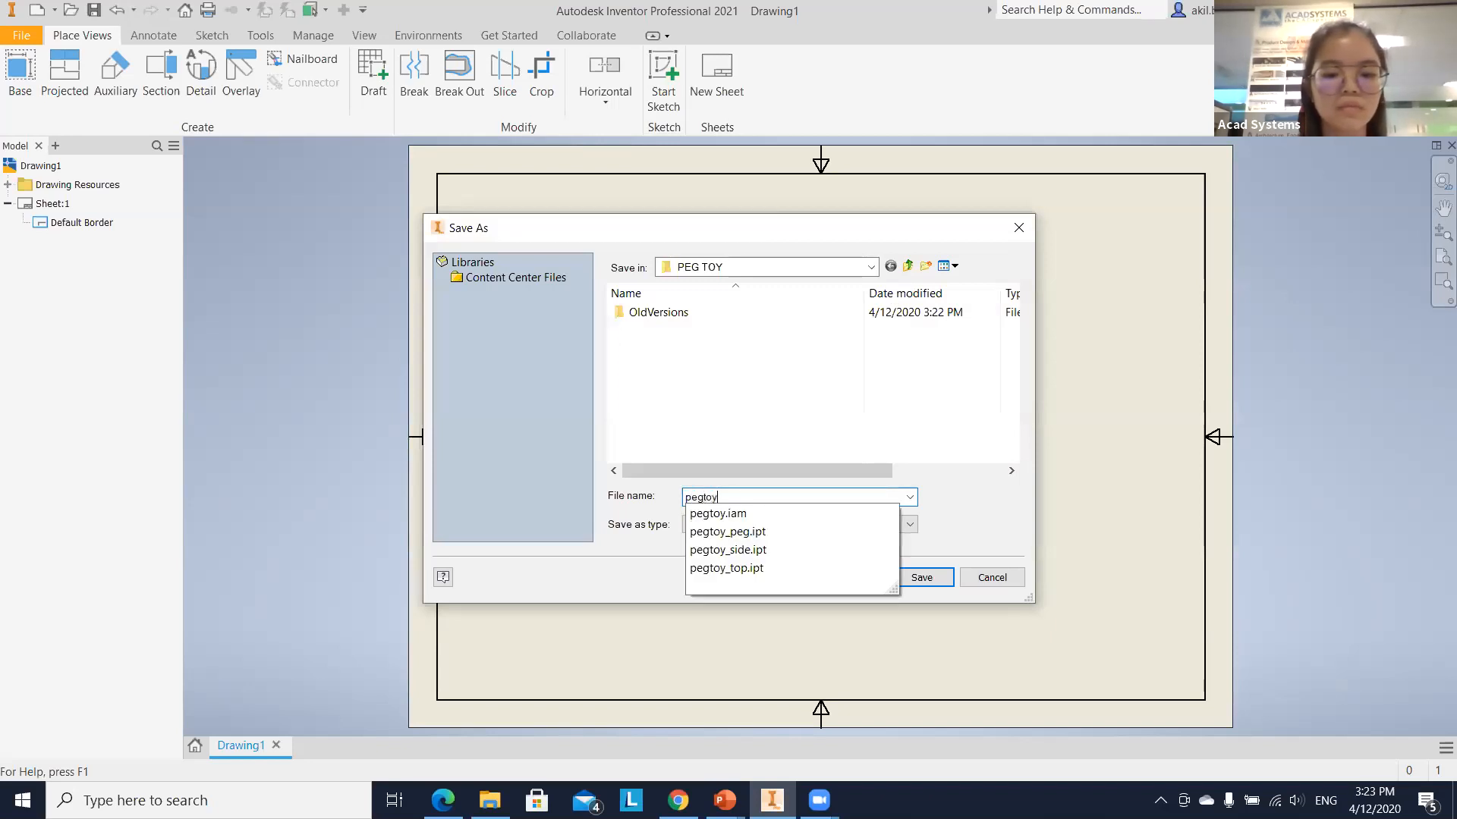
key(Return)
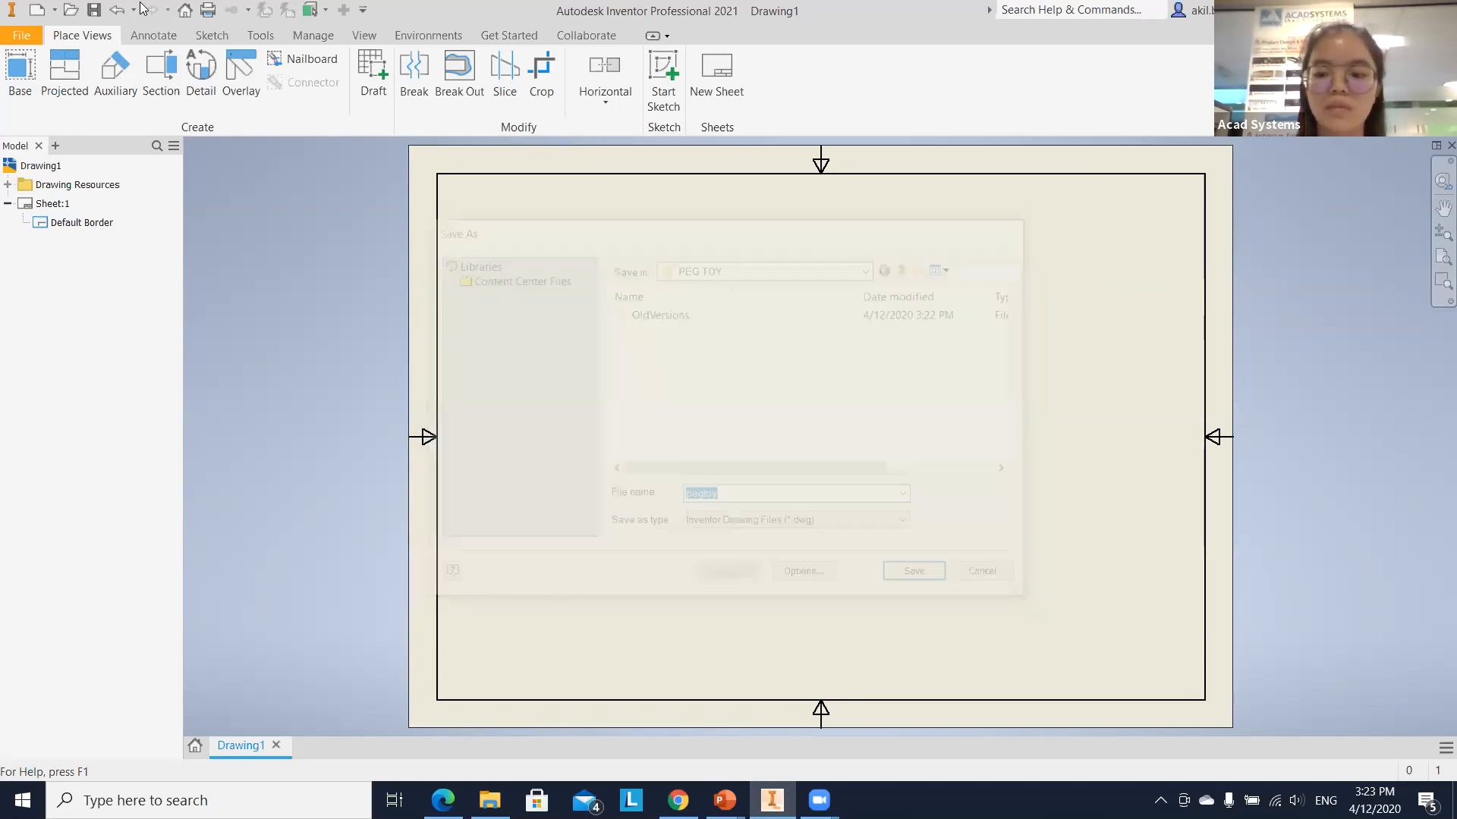
Start a base view on the sheet using the pegtoy assembly from the PEG TOY folder.
click(24, 73)
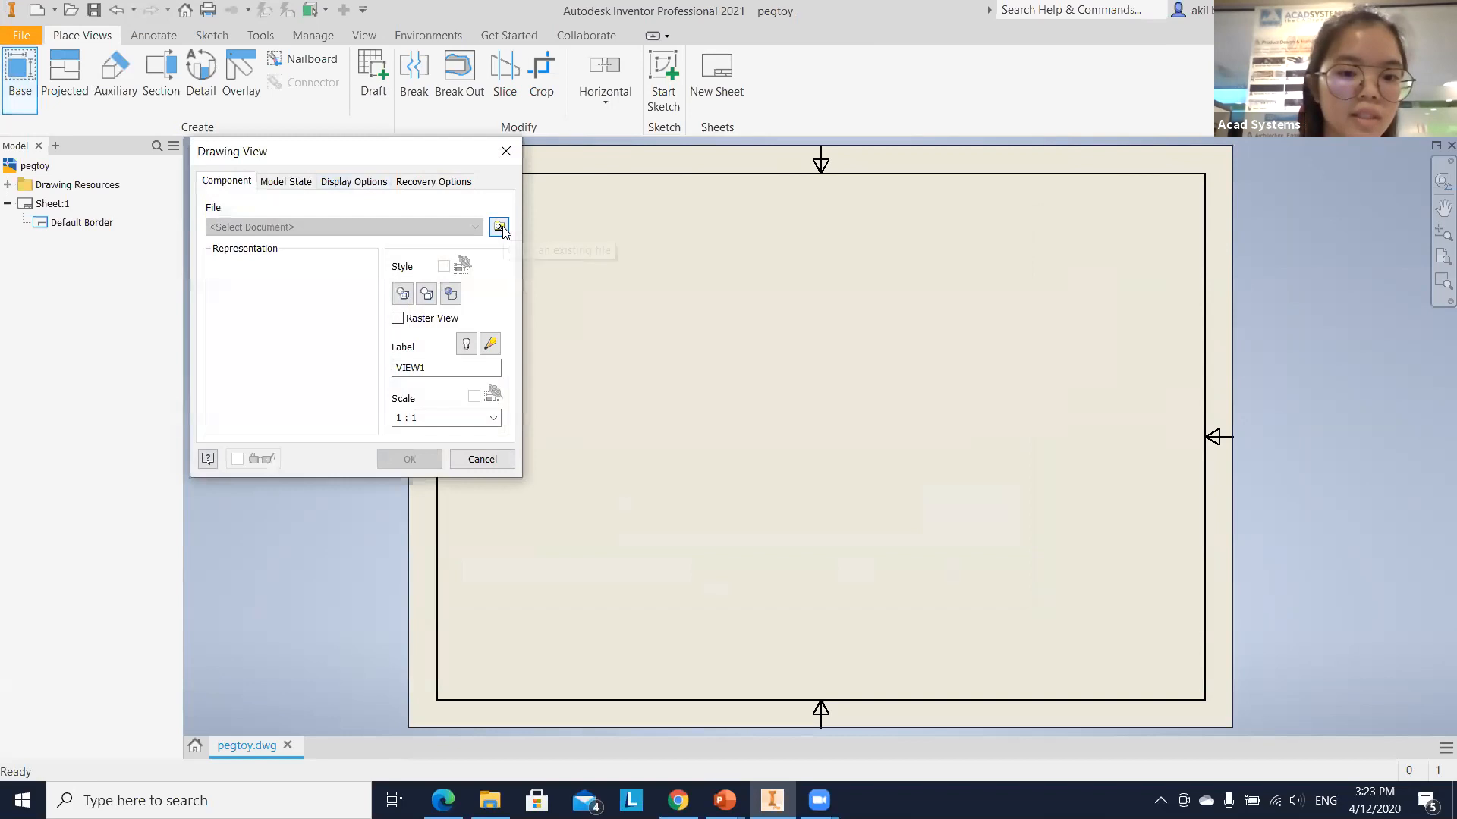
click(500, 227)
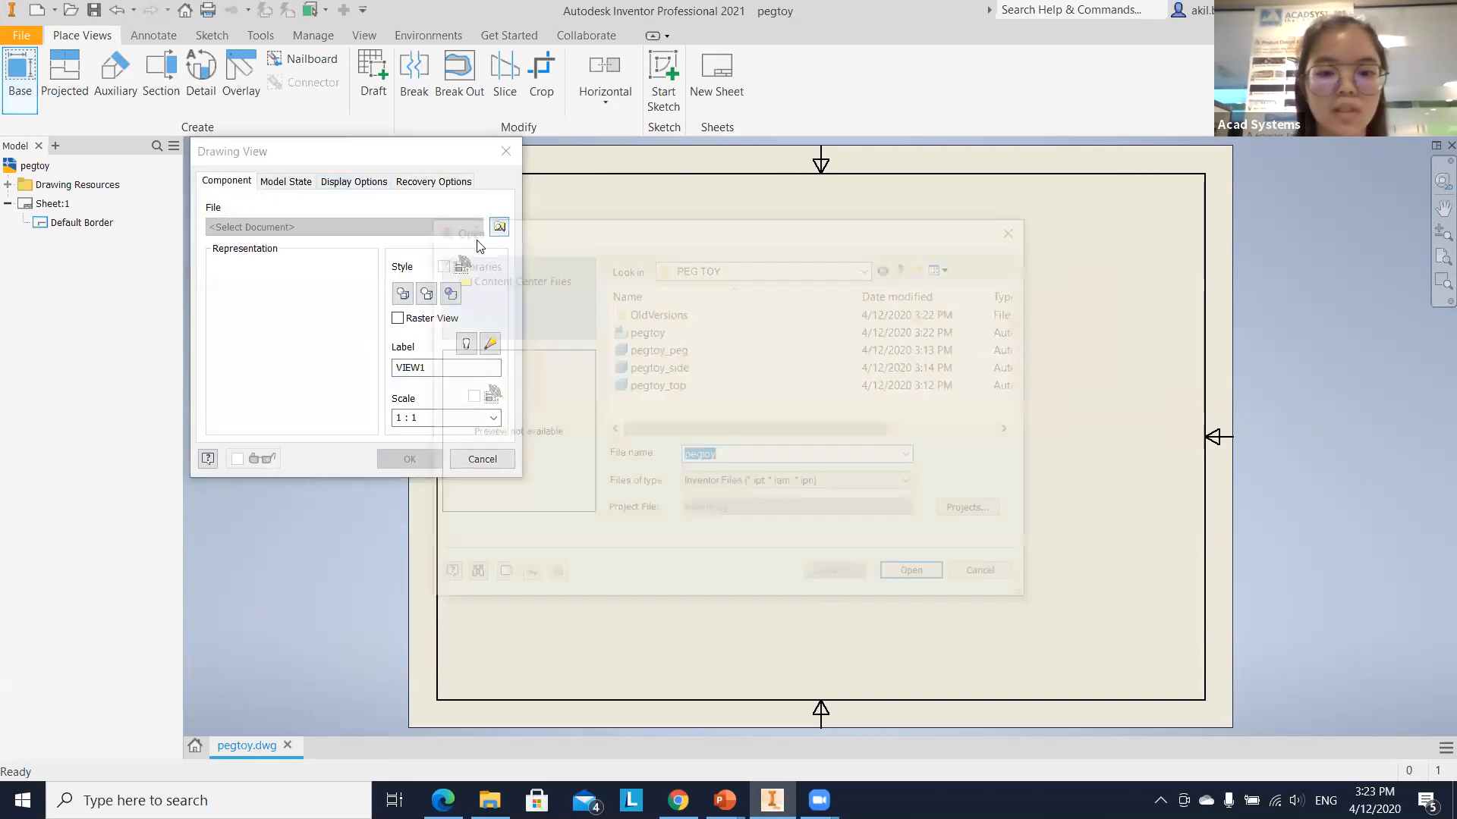
click(648, 331)
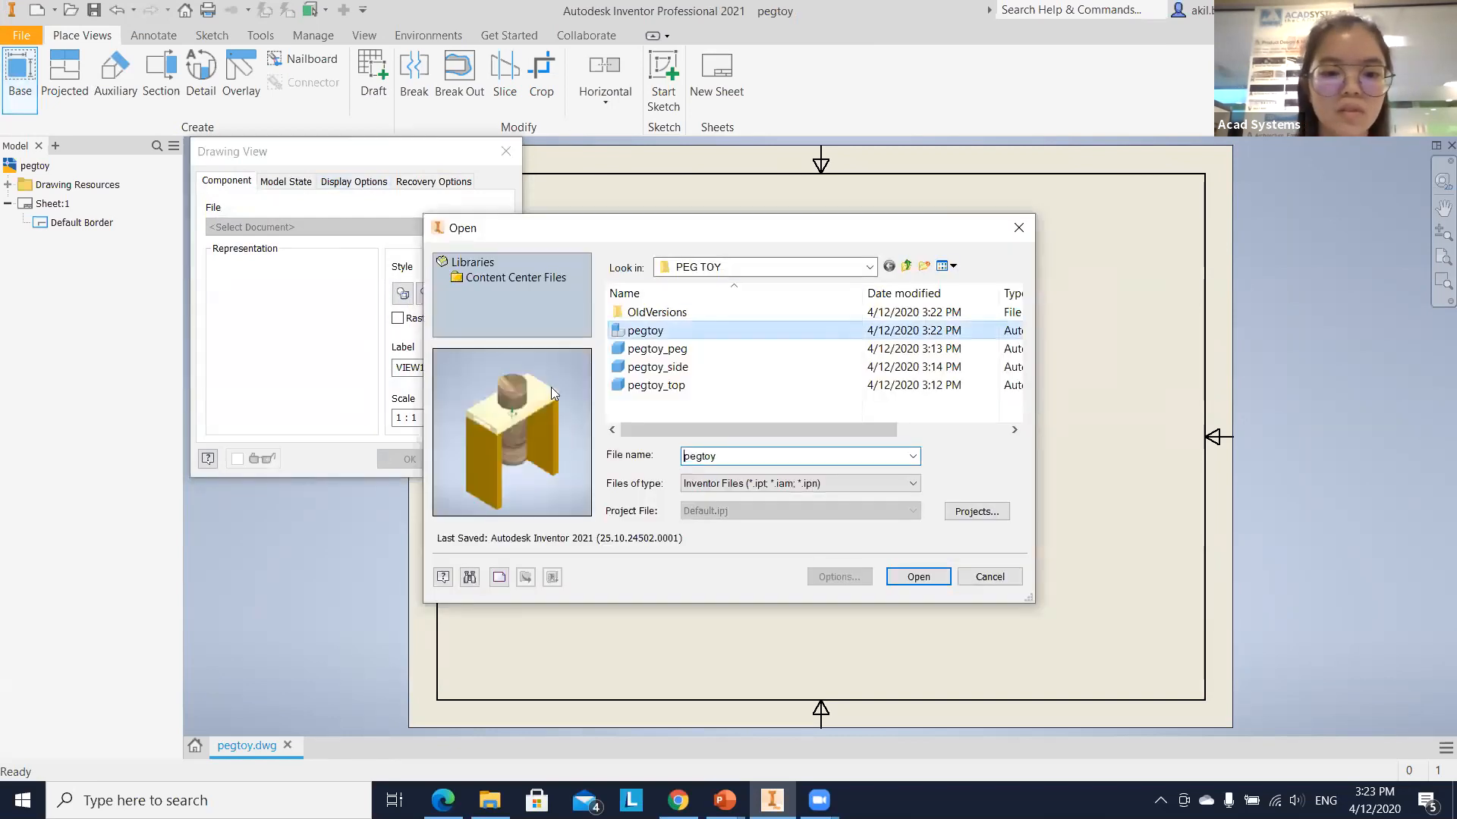
click(905, 578)
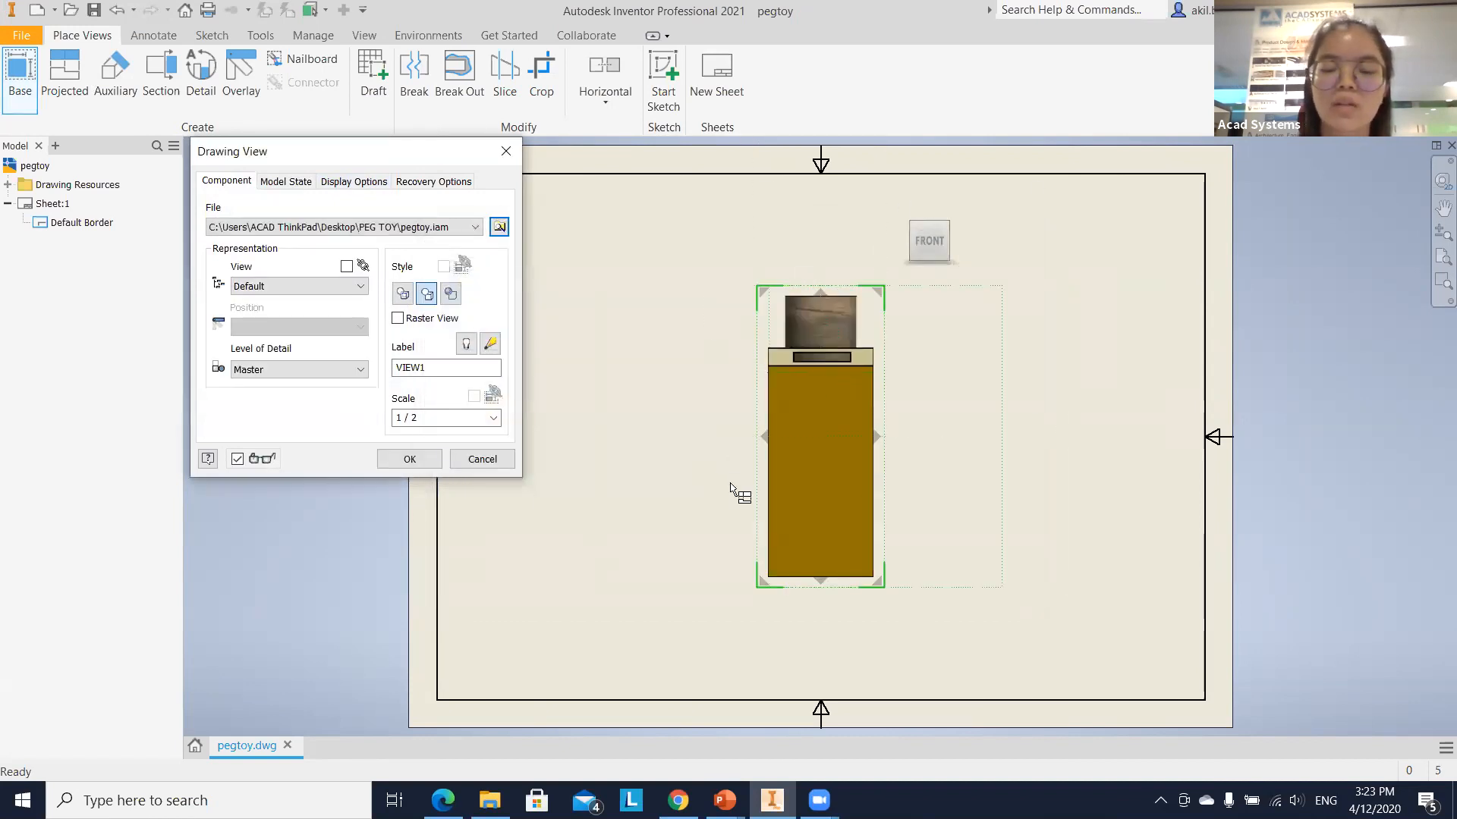
Orient the base view to the isometric corner between the top, front and right faces, shaded with hidden lines.
mouse_move(914, 211)
click(958, 239)
click(902, 241)
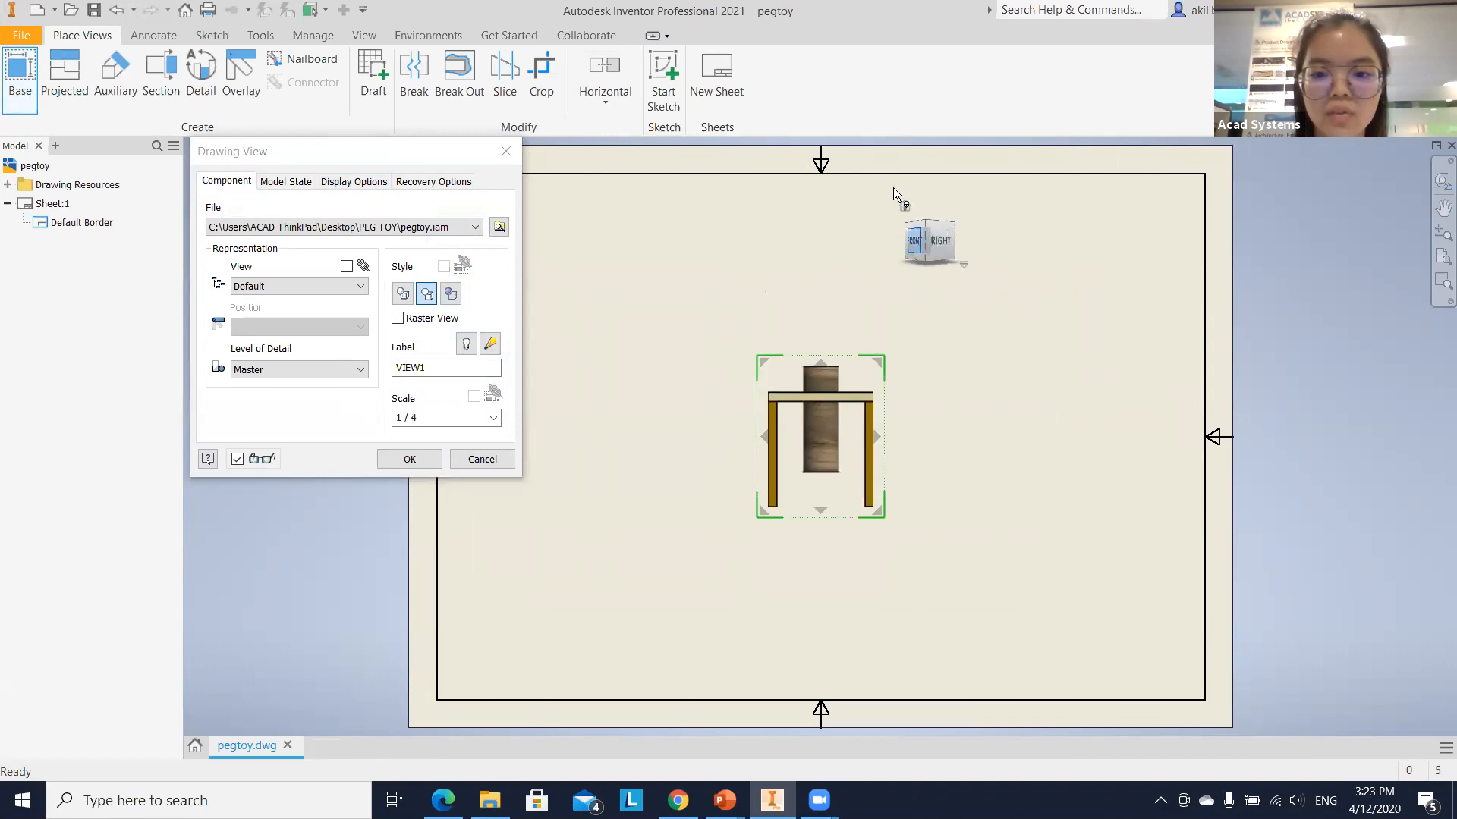
click(905, 208)
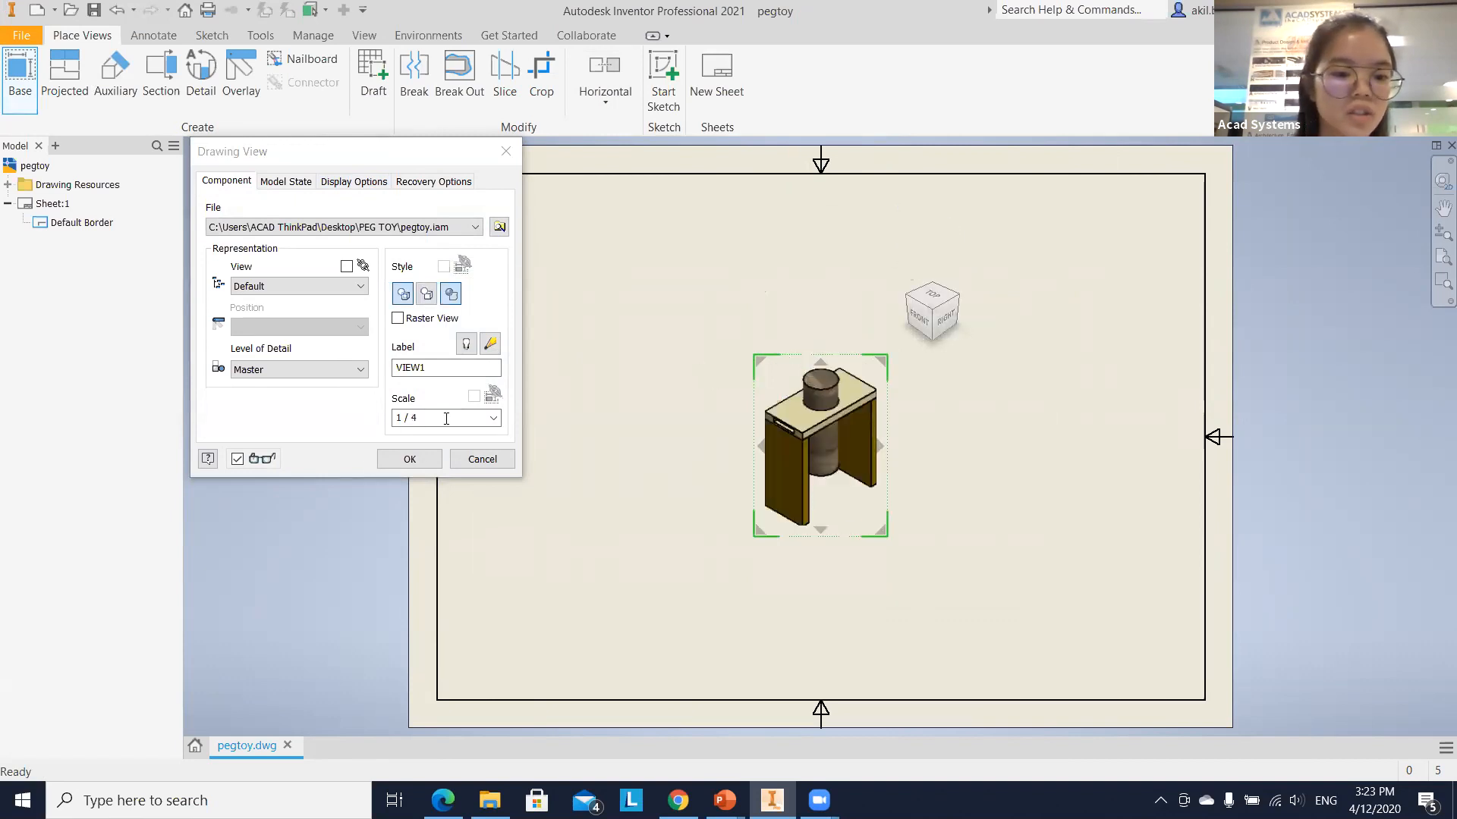
Set the base view's scale to 1 / 2.
click(489, 418)
click(493, 418)
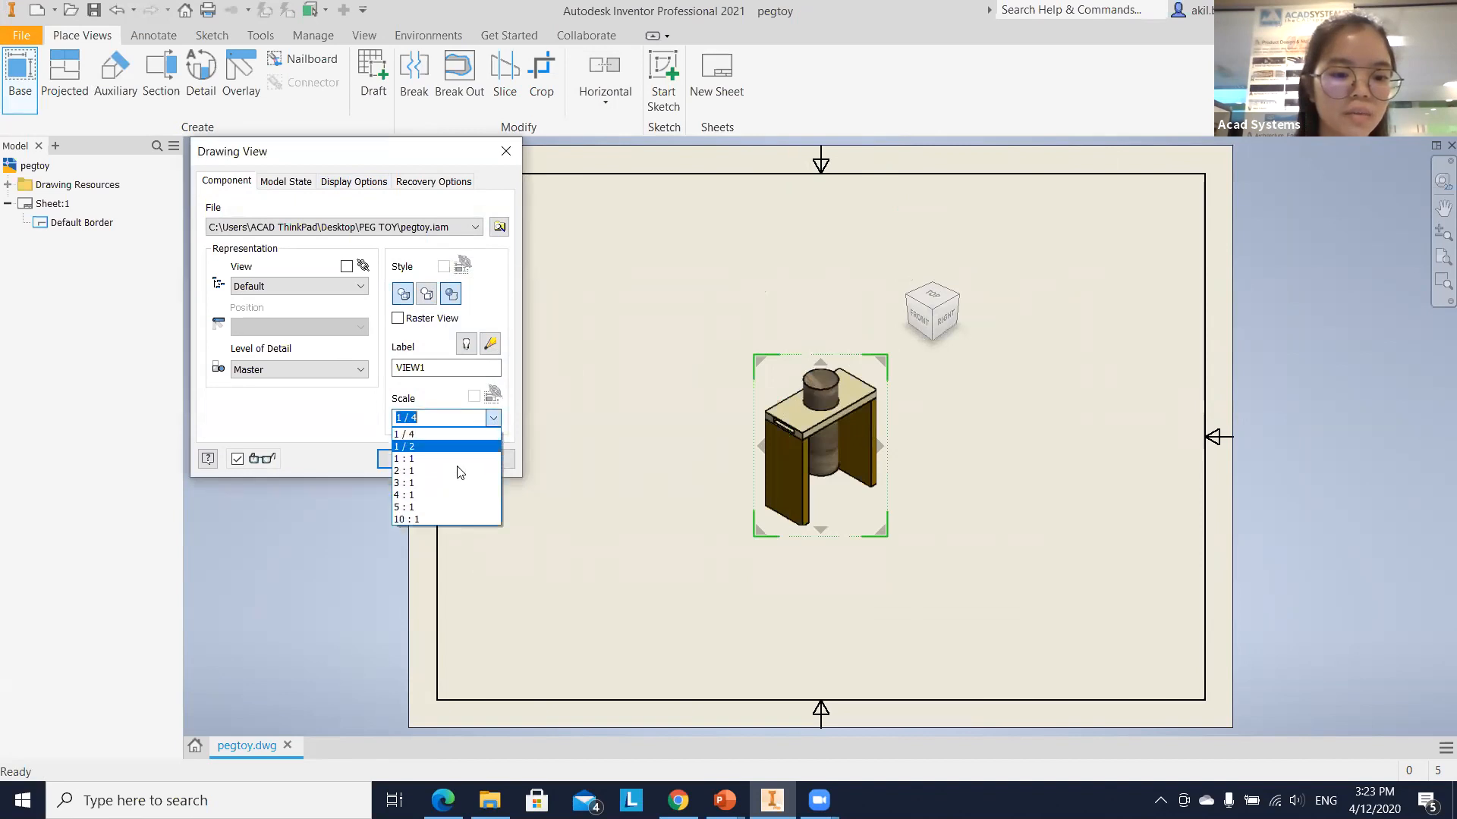
click(461, 471)
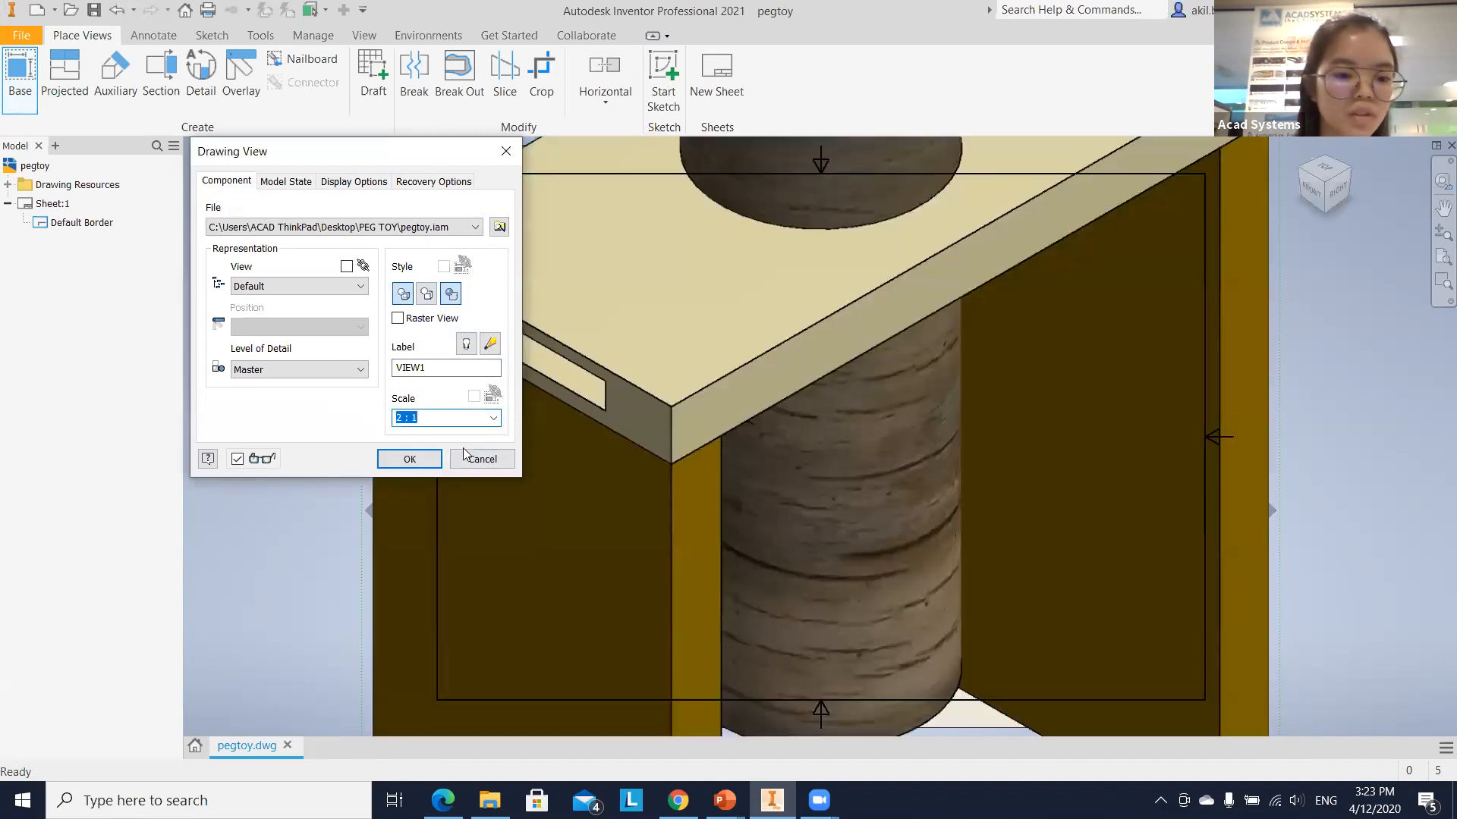
key(alt+Down)
key(Return)
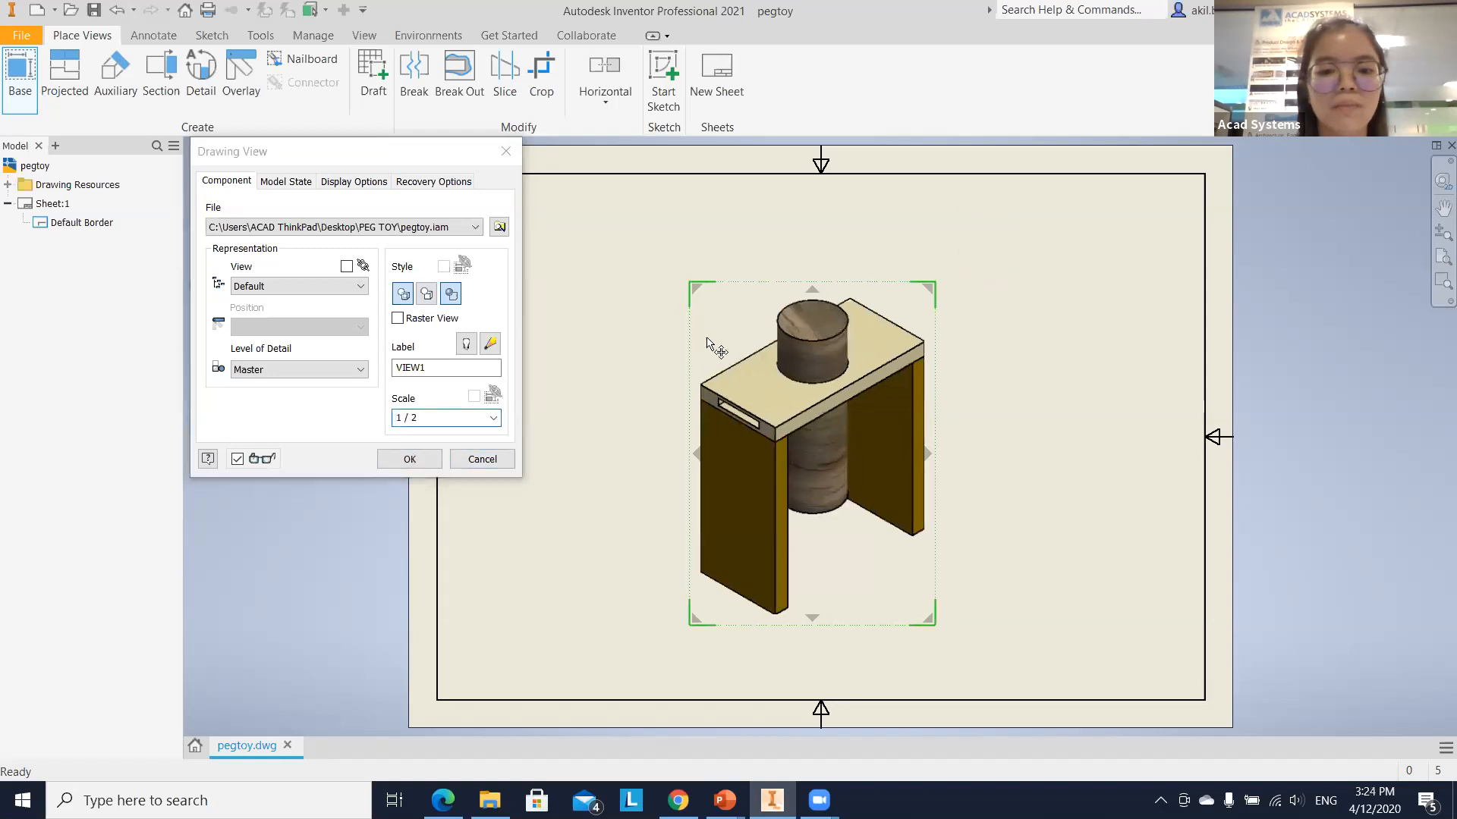
Position the isometric base view in the sheet's left half and create a projected view to its right.
click(771, 402)
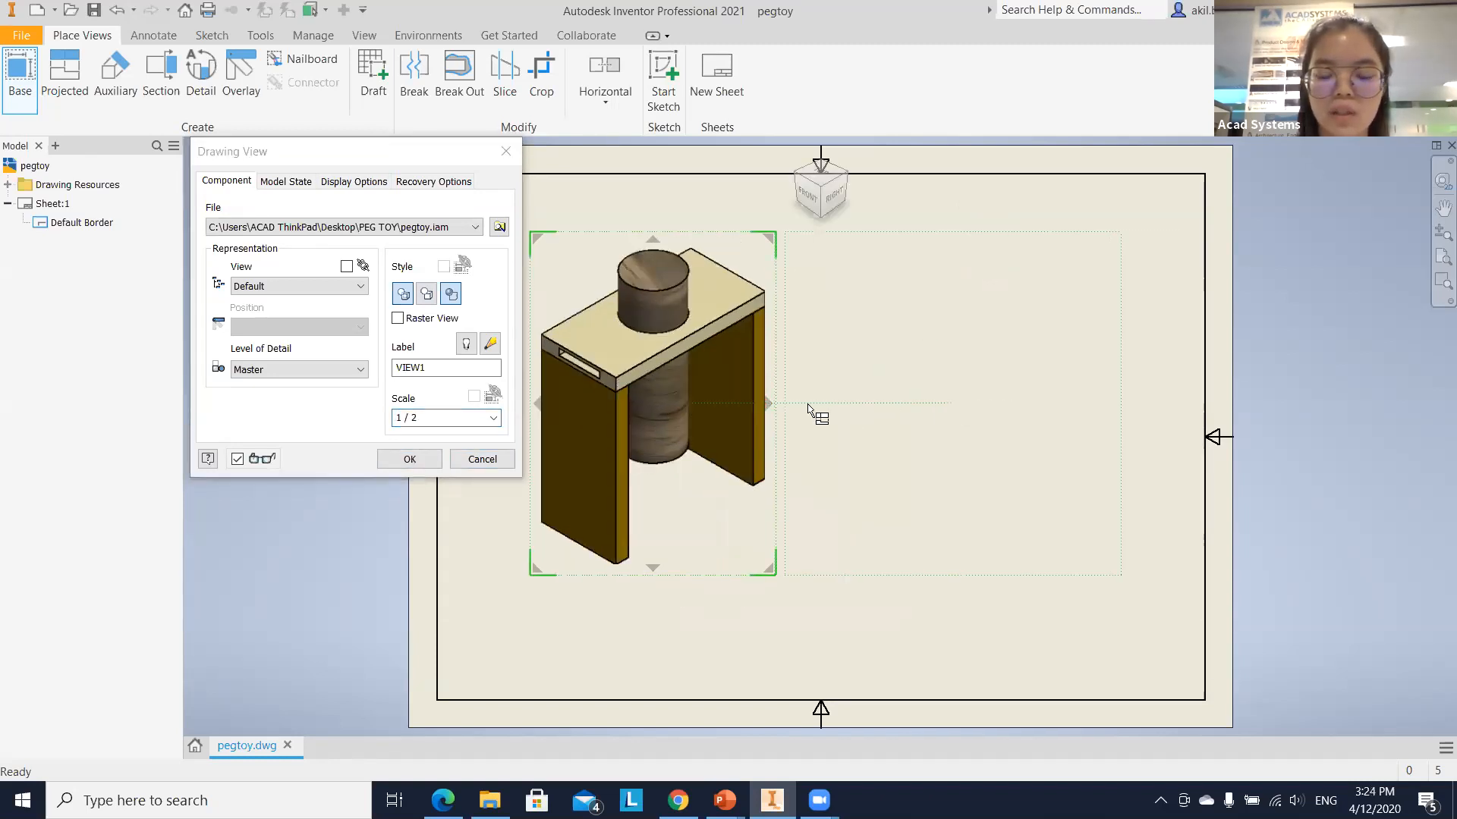
click(1039, 430)
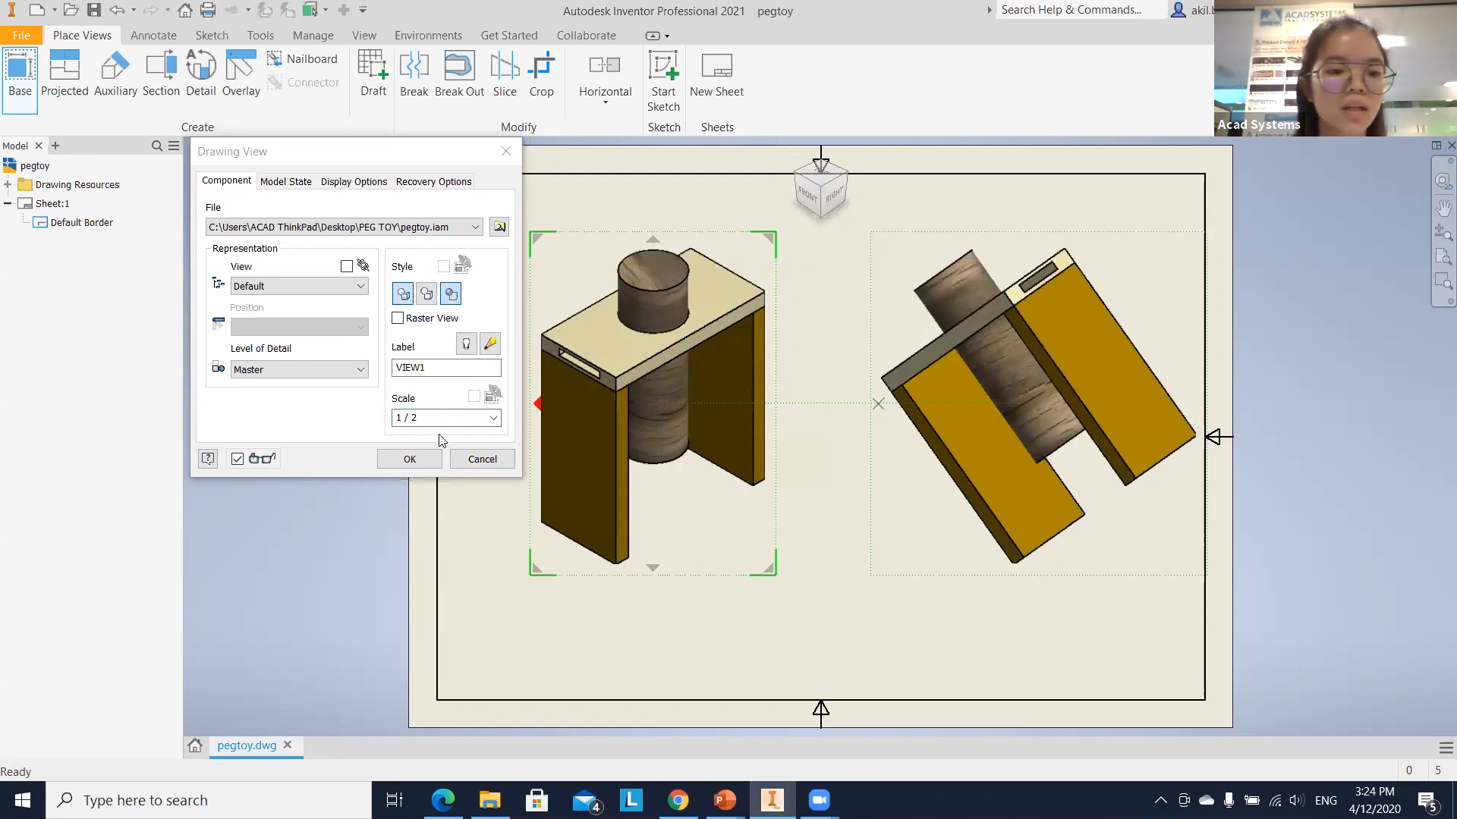
click(401, 460)
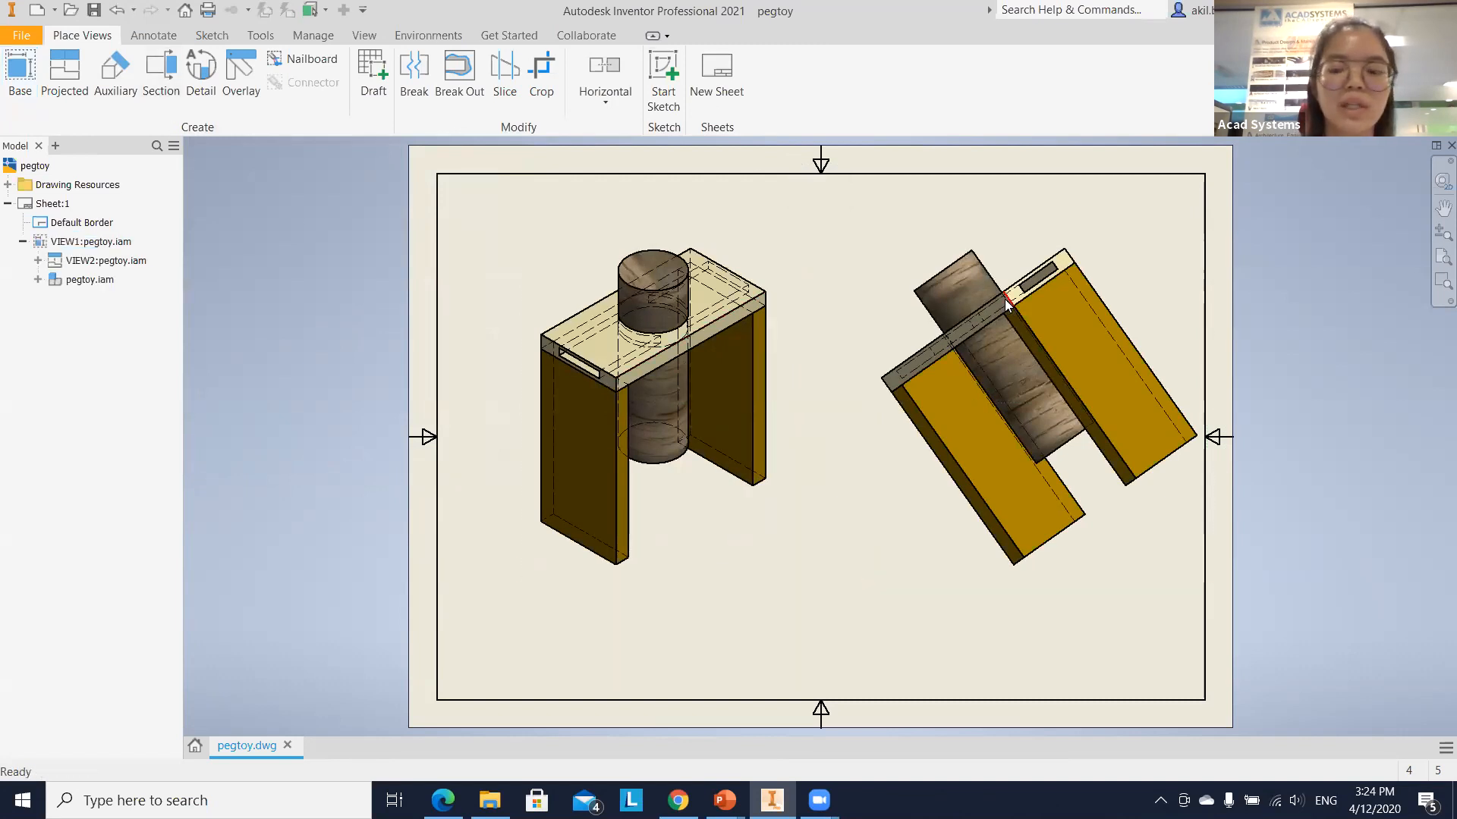
Create a parts list from the isometric base view and place it in the lower right corner of the sheet border.
click(156, 35)
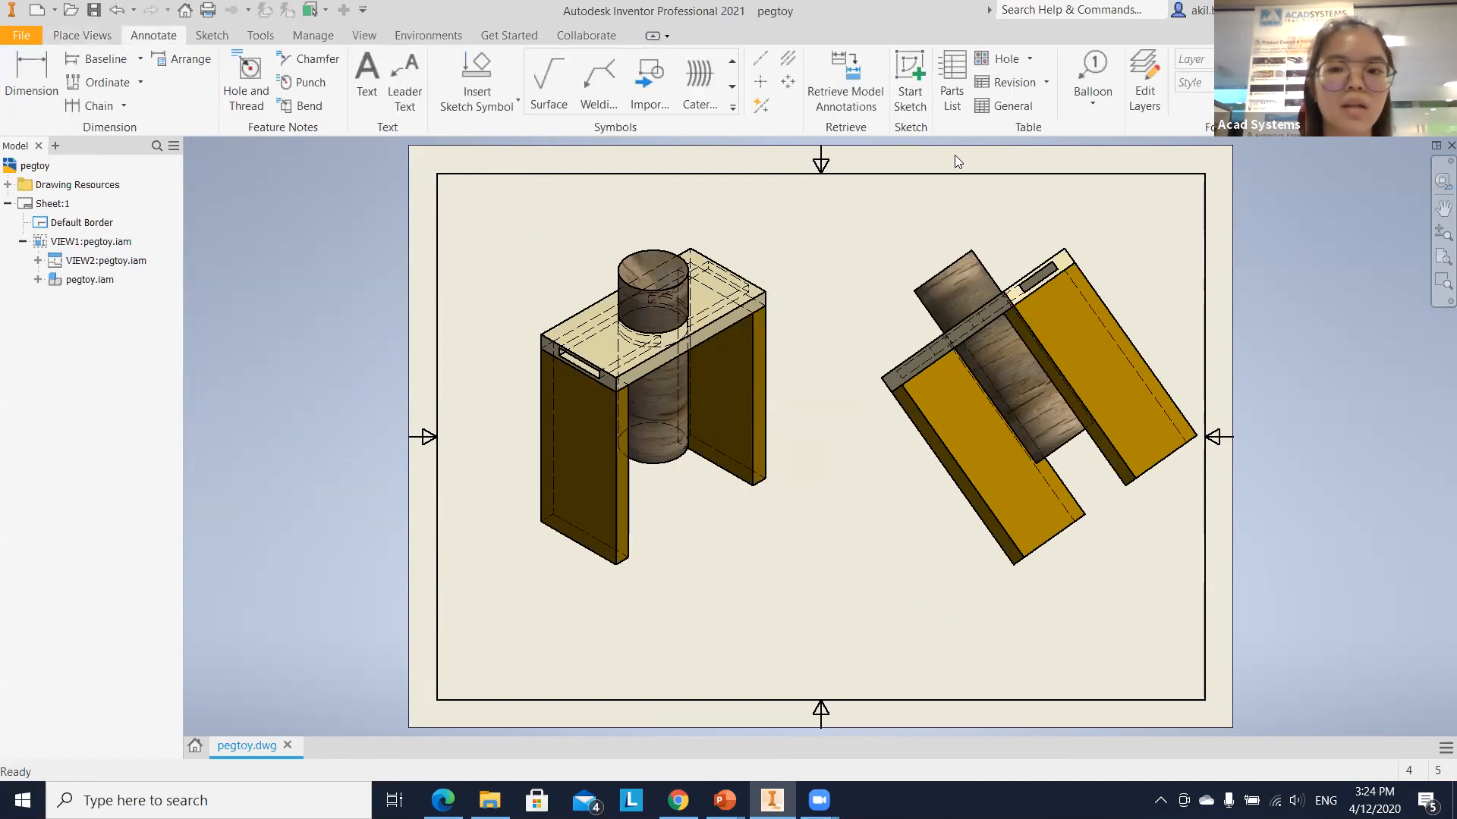
click(951, 76)
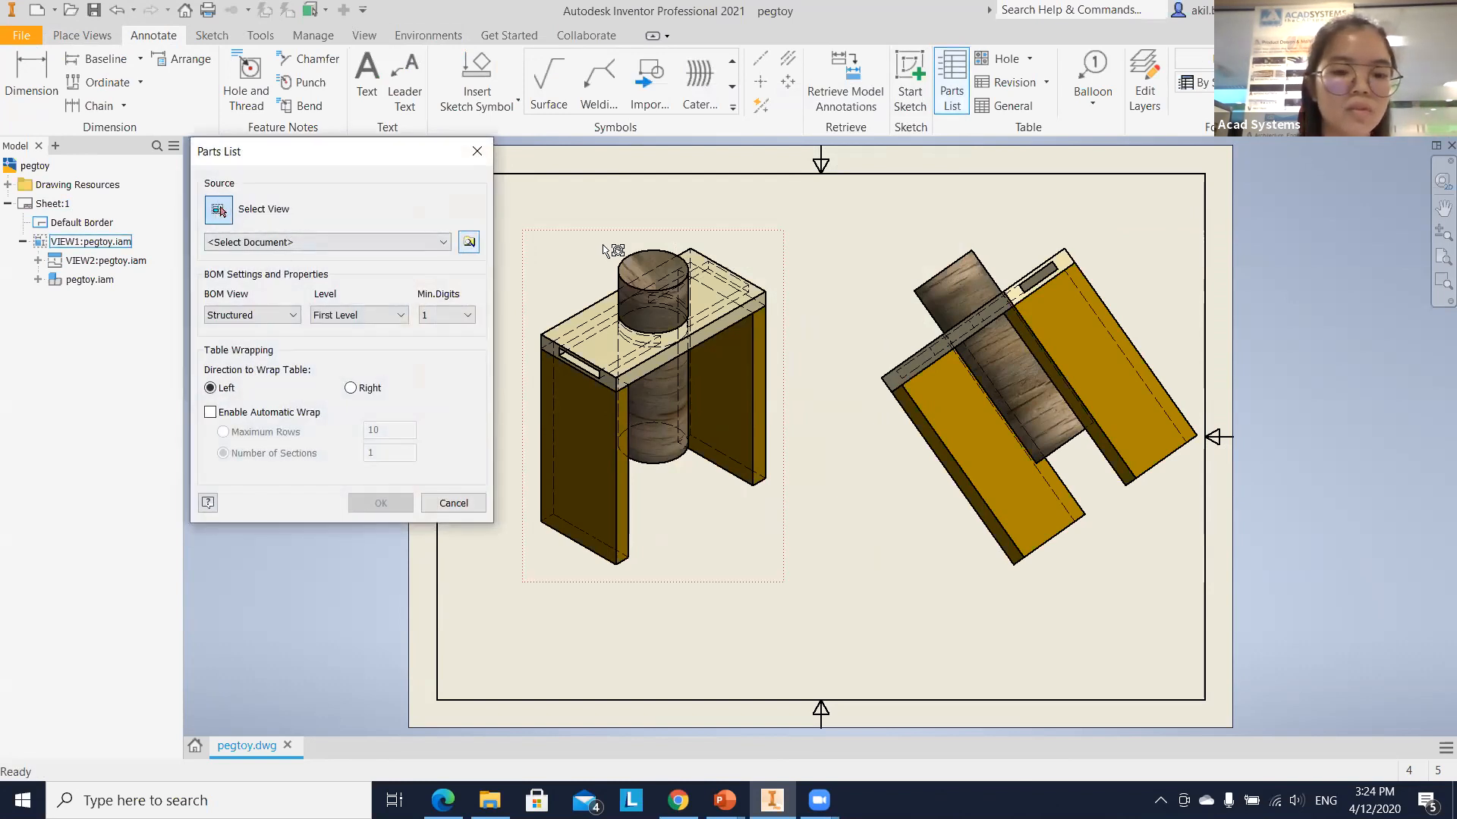
click(616, 229)
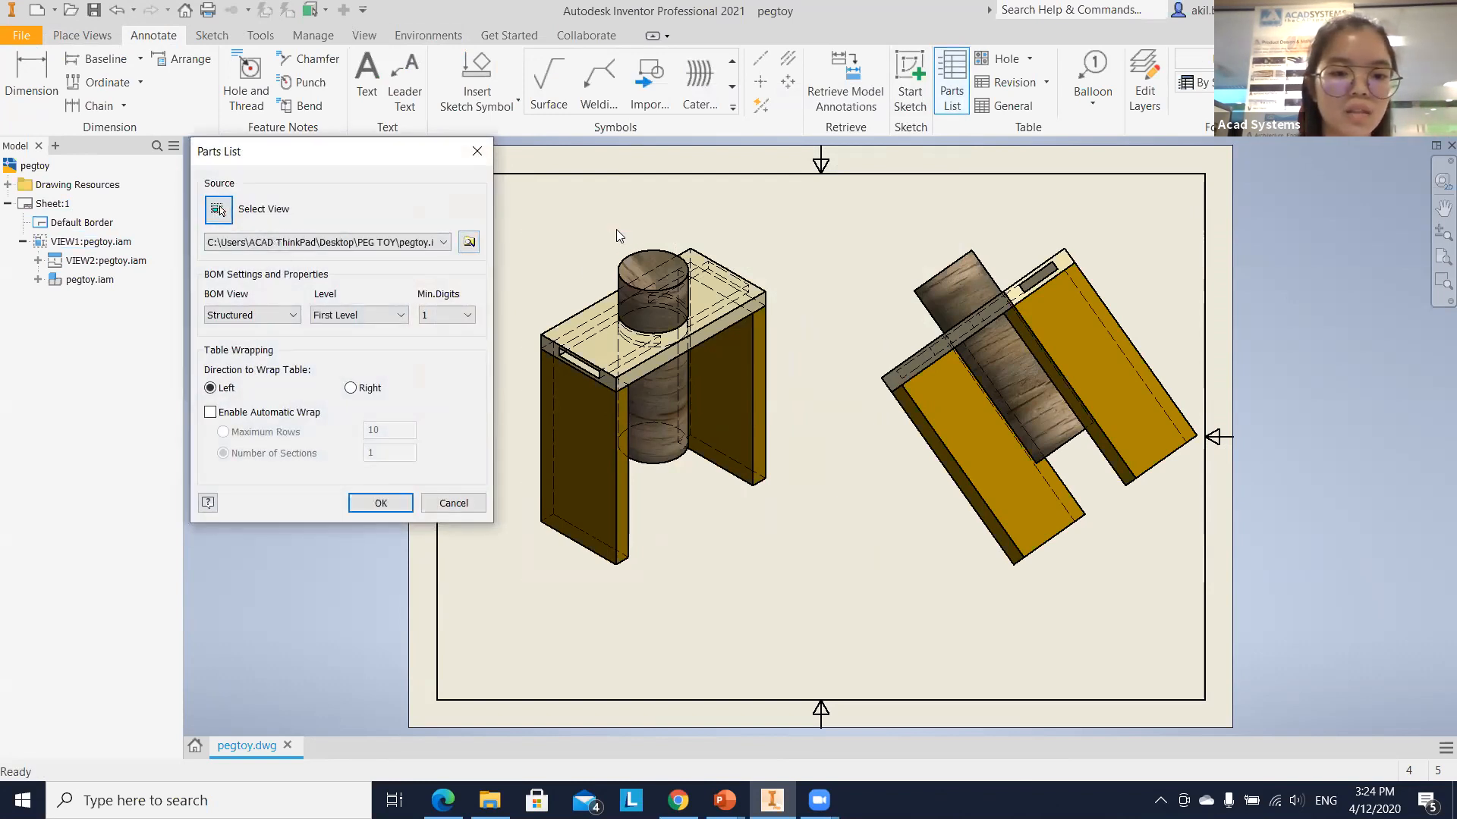
click(380, 503)
click(374, 404)
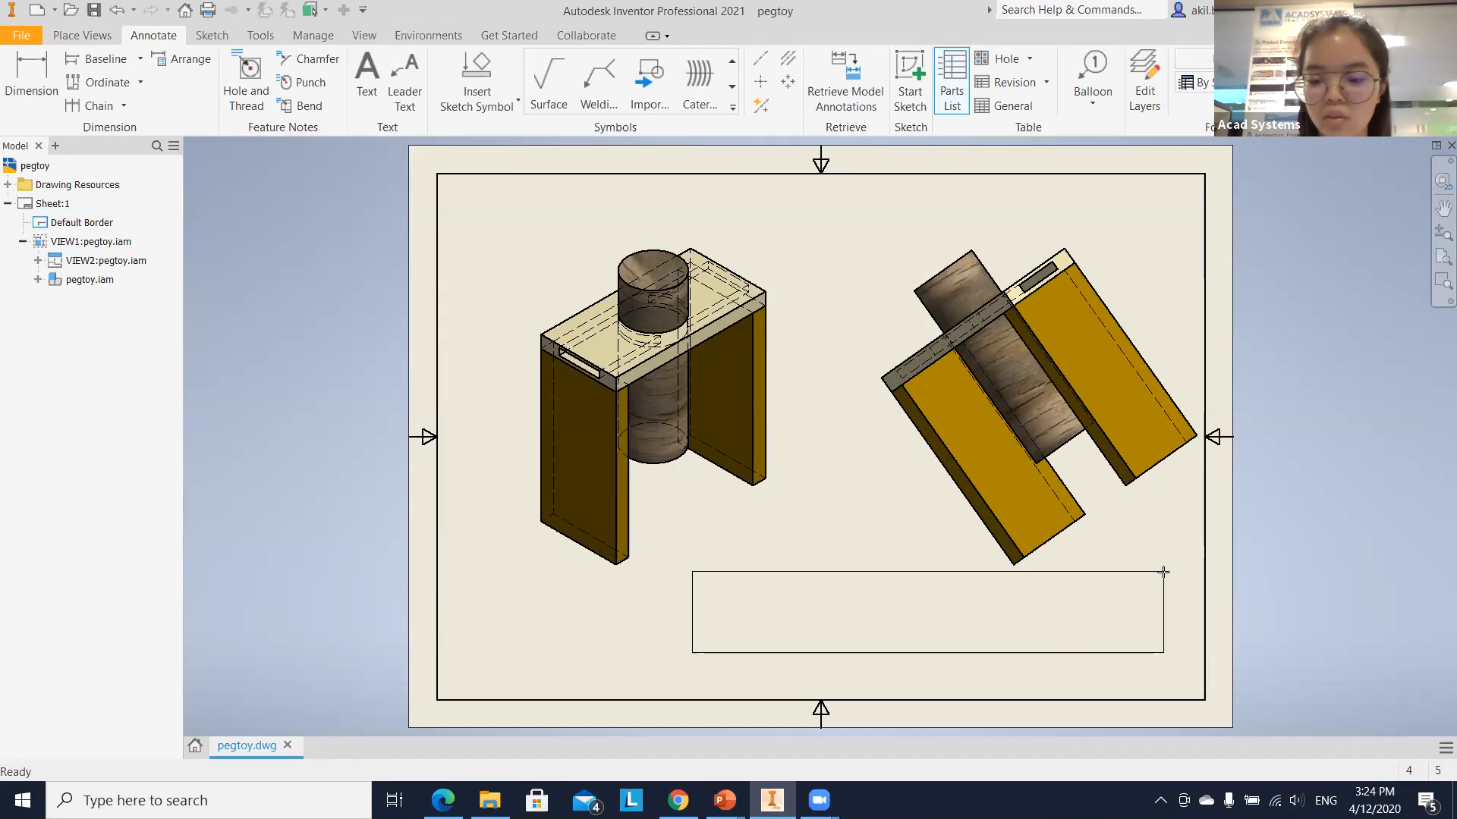
click(1203, 619)
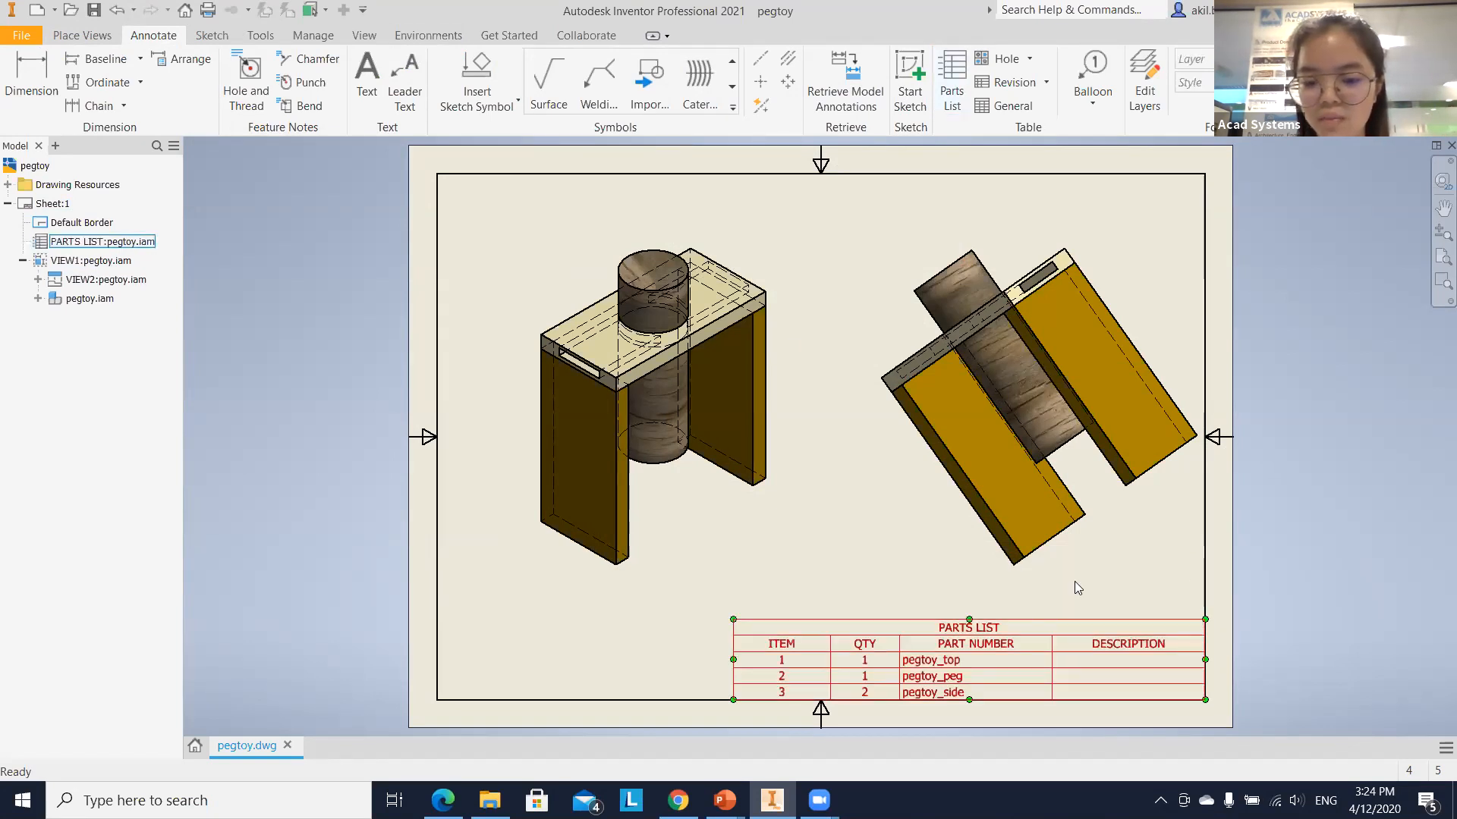
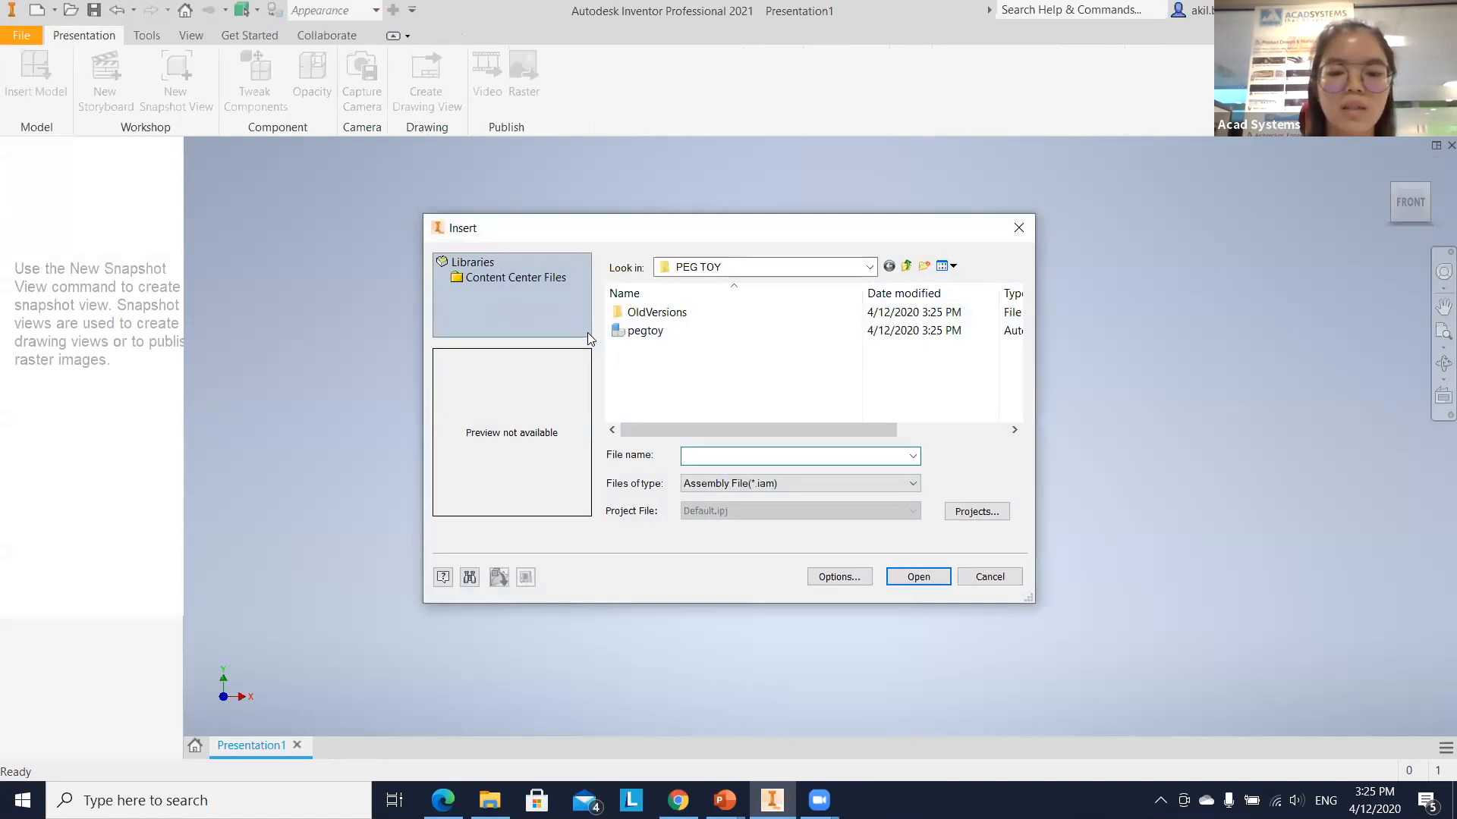
Insert the pegtoy assembly into the new presentation and start a component tweak with a duration of 1.5 s.
click(642, 332)
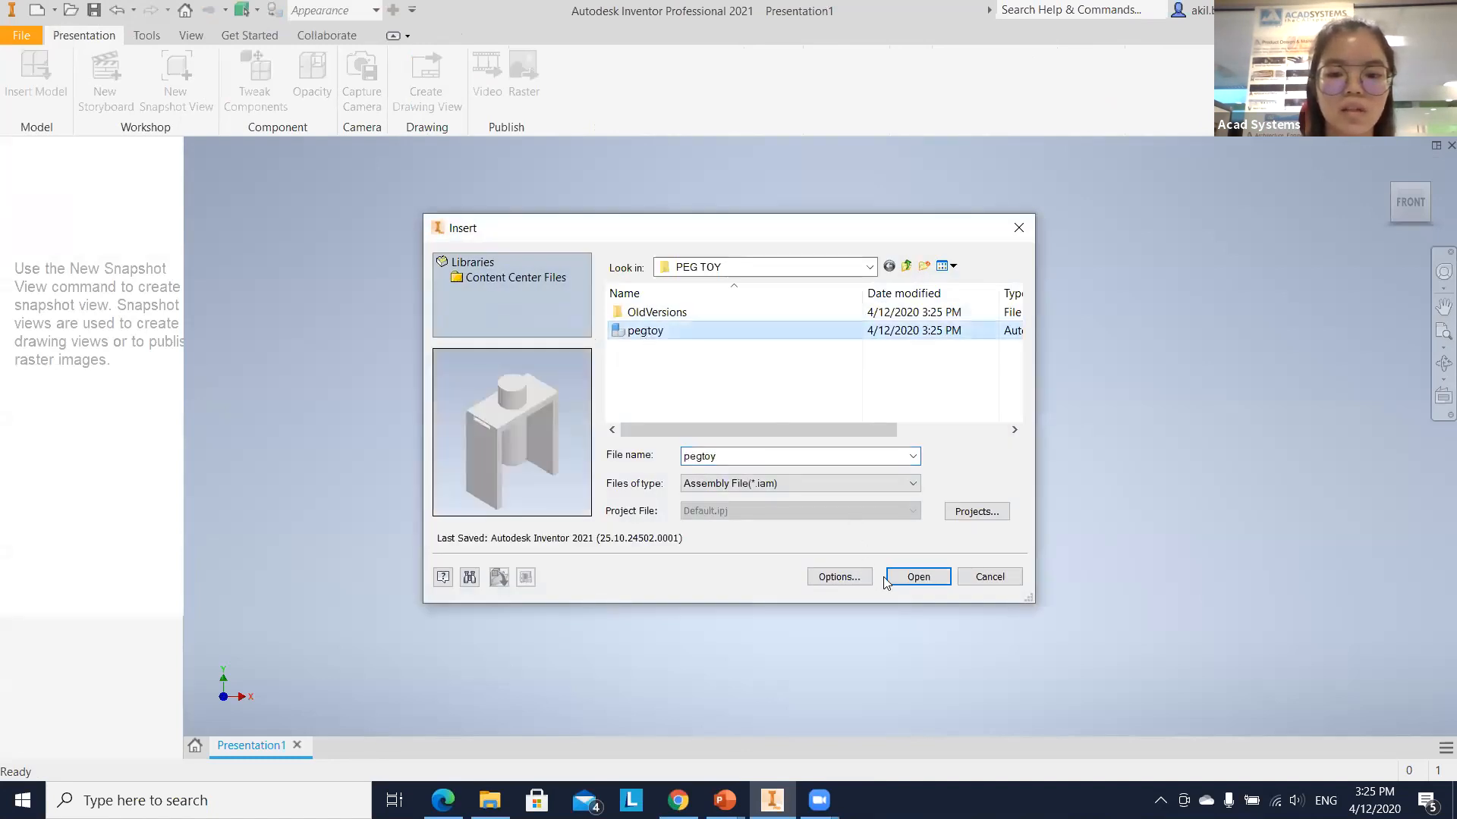
click(918, 577)
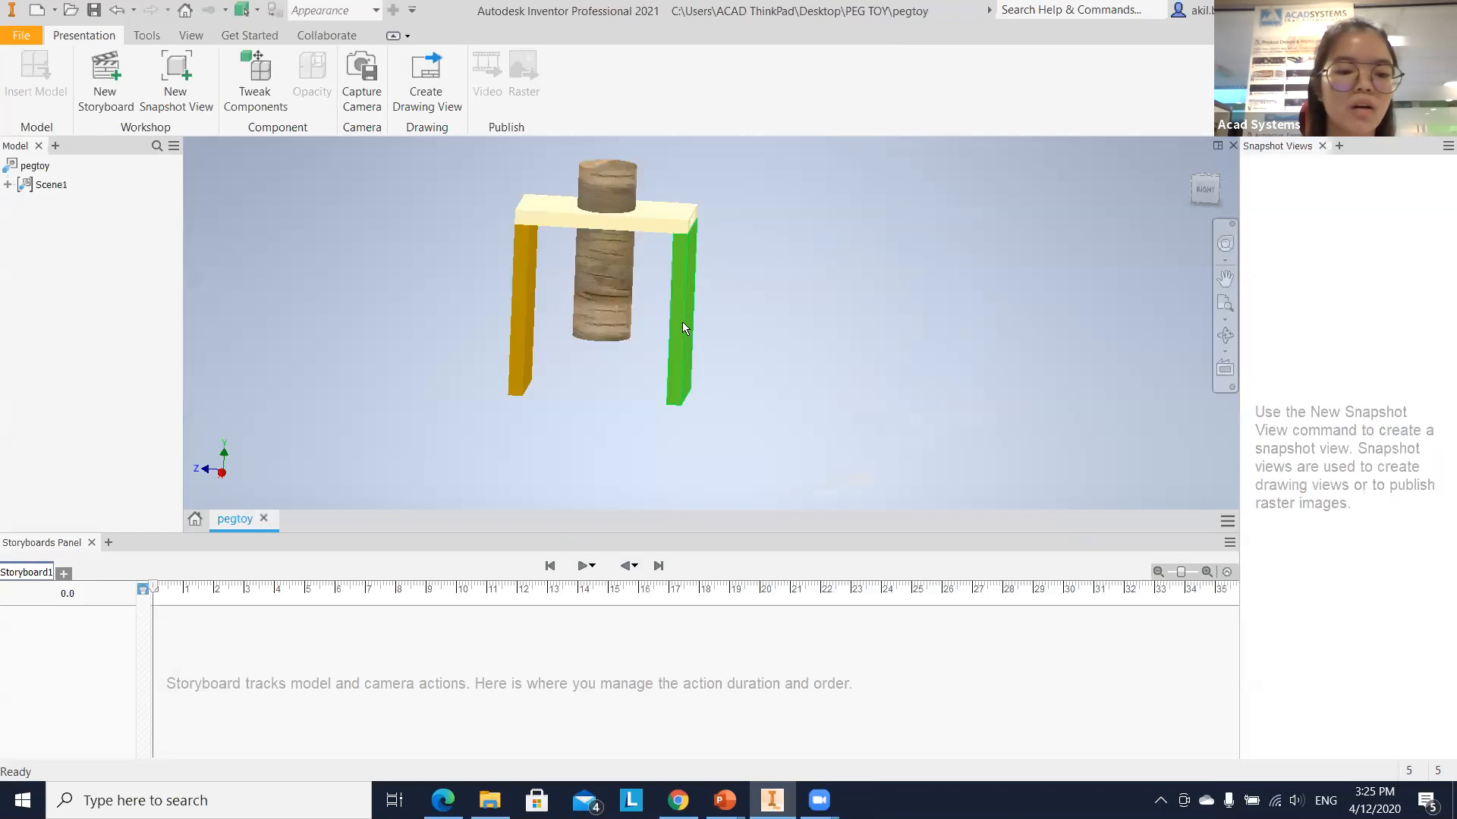
click(262, 85)
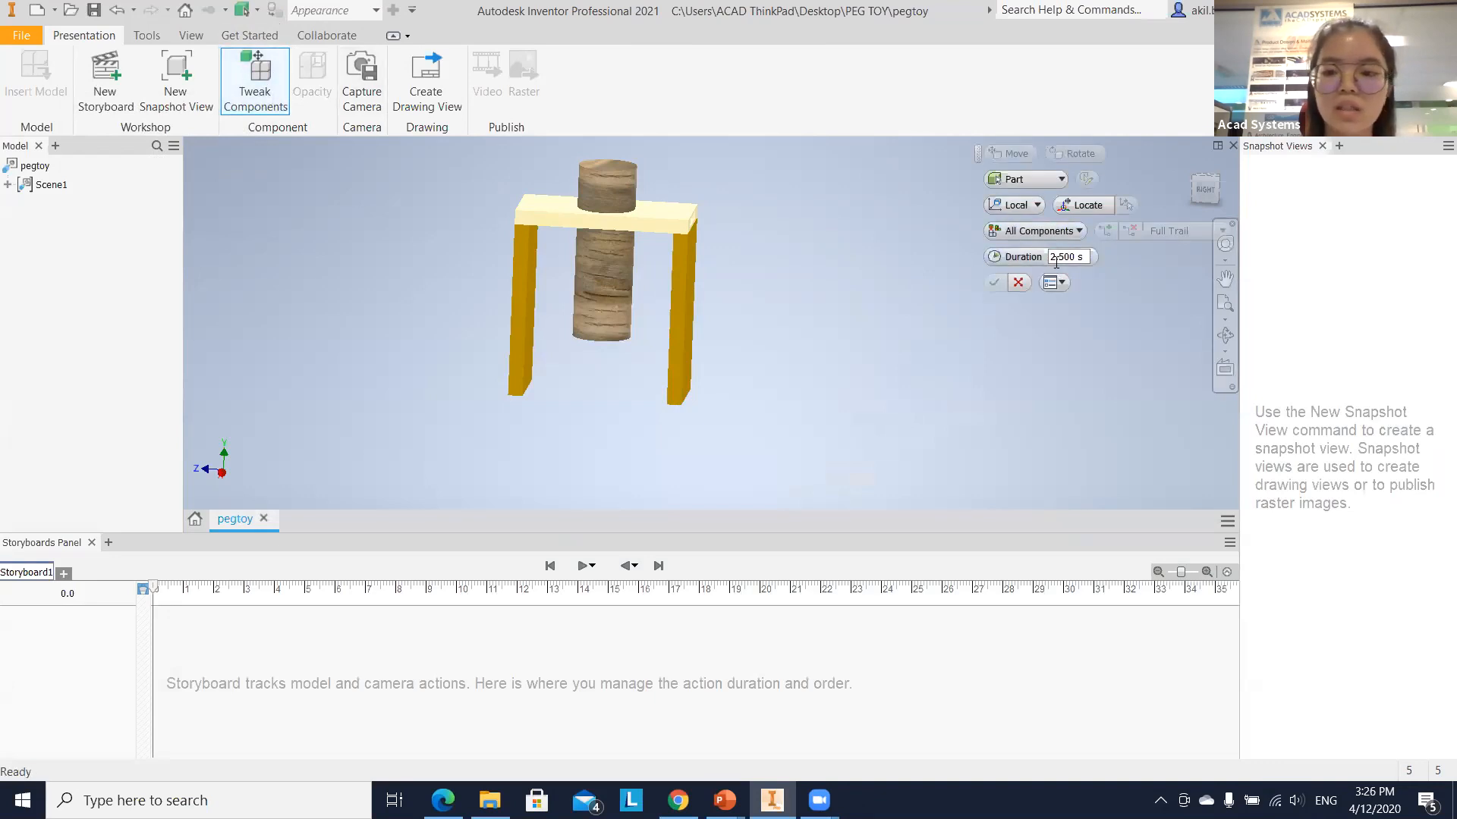
drag(1063, 256, 1042, 258)
text(1)
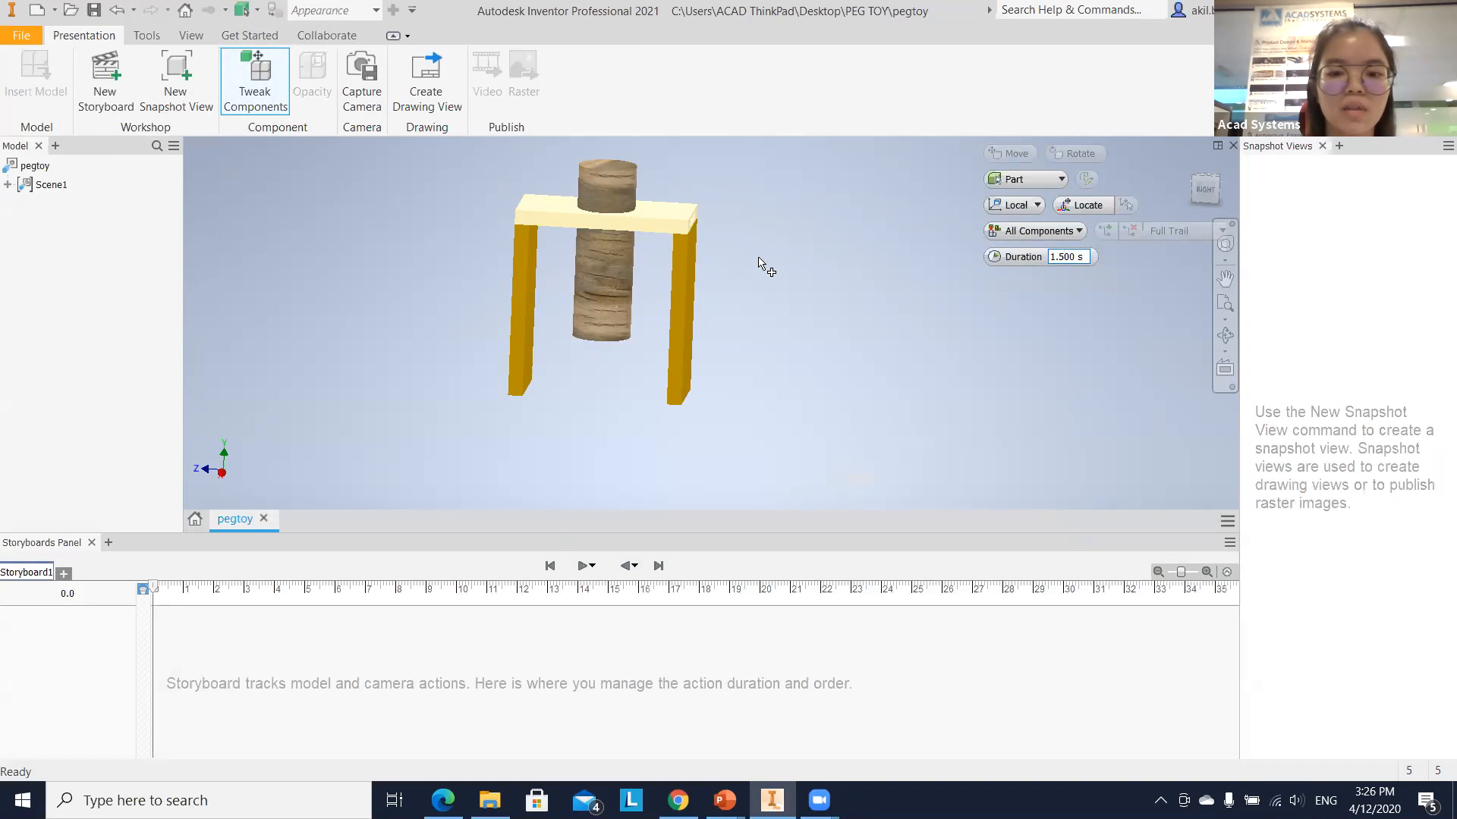
Tweak the peg upward clear of the top part in two moves, about 4.7 in and then about 3.2 in.
scroll(757, 259, up, 4)
scroll(743, 260, down, 8)
scroll(752, 266, up, 6)
middle_drag(789, 292, 776, 305)
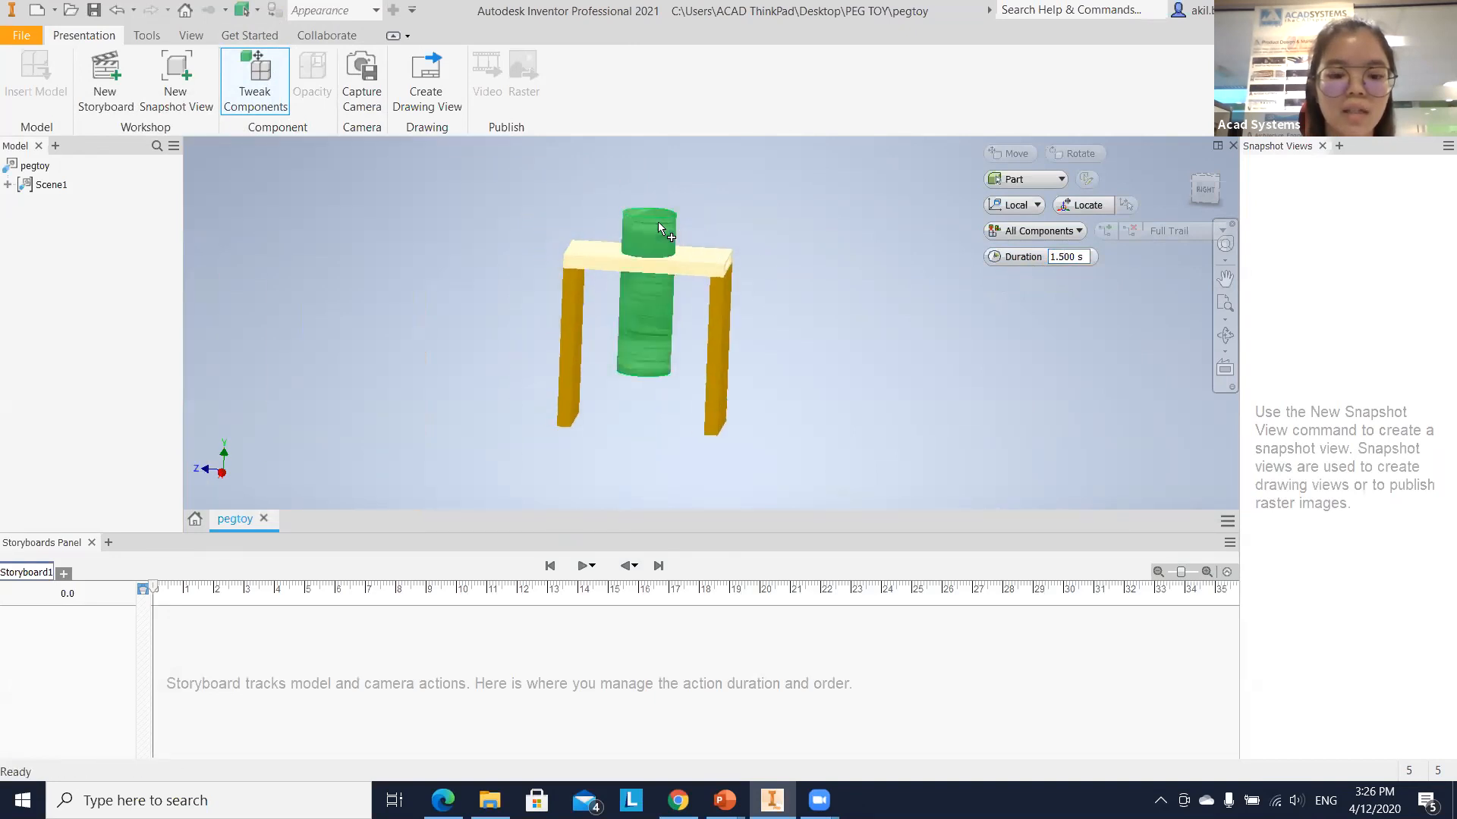
click(657, 222)
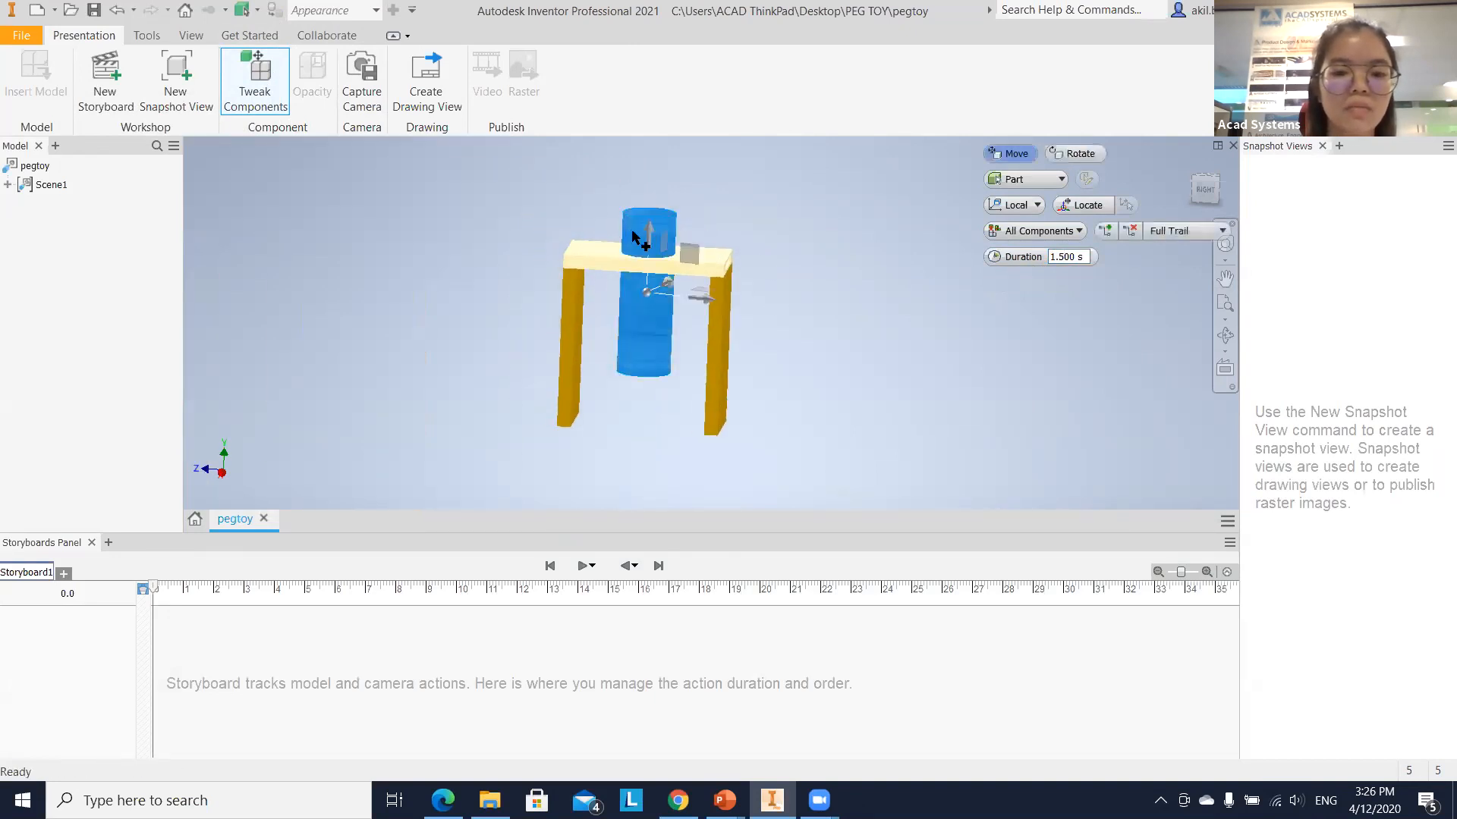
click(650, 238)
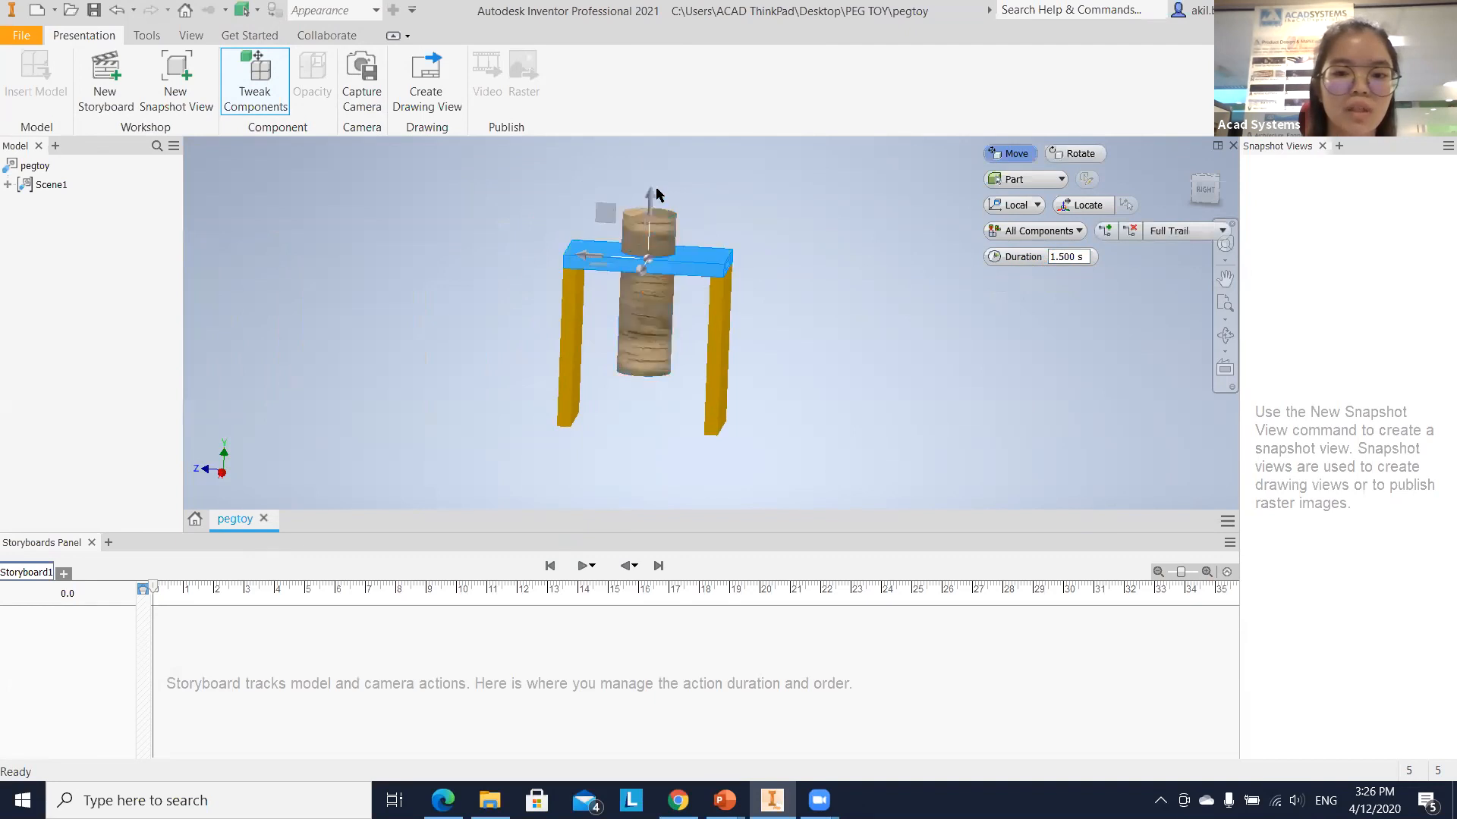
click(660, 229)
drag(668, 156, 666, 120)
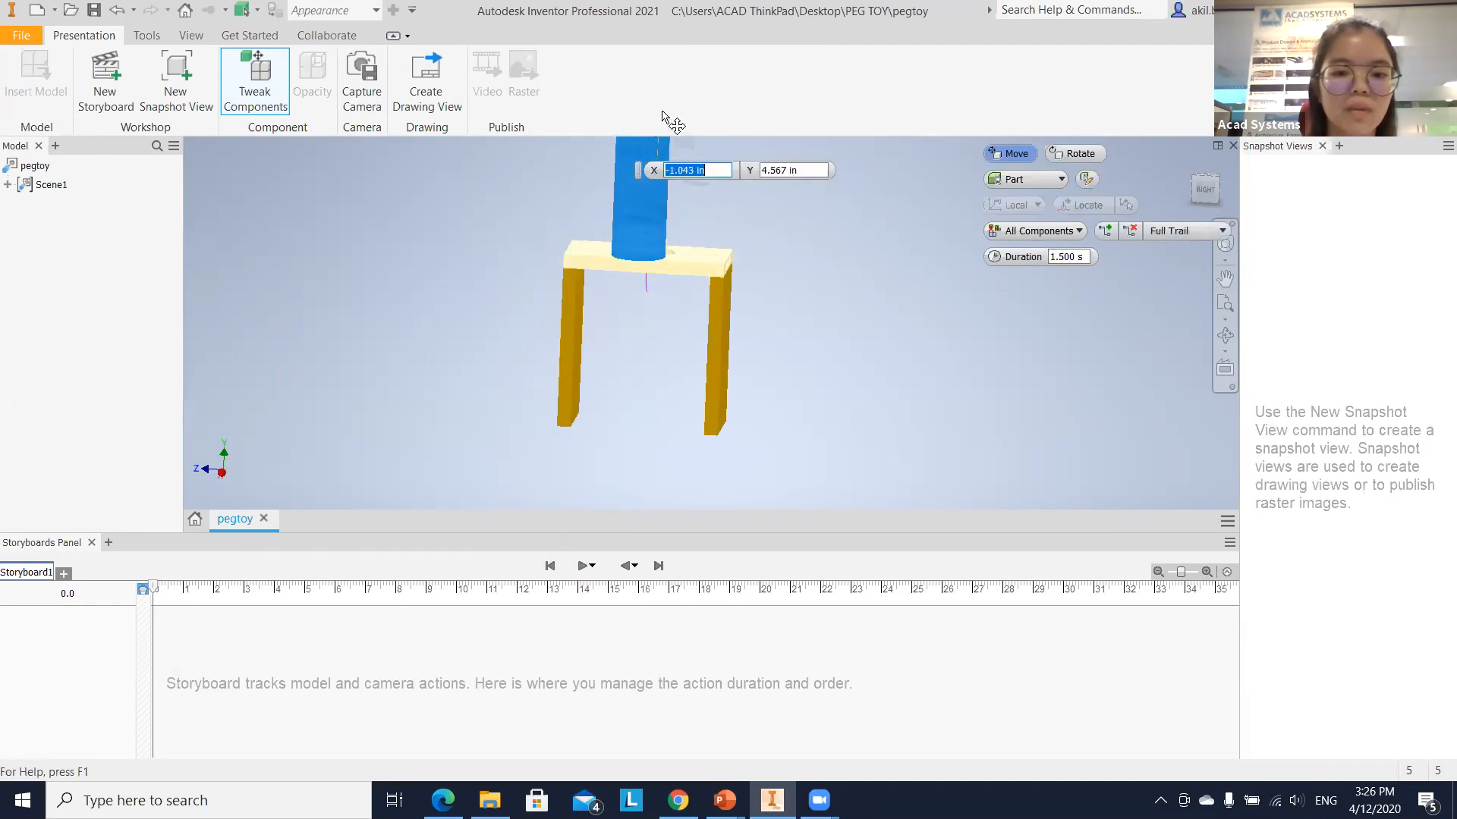
scroll(754, 262, up, 2)
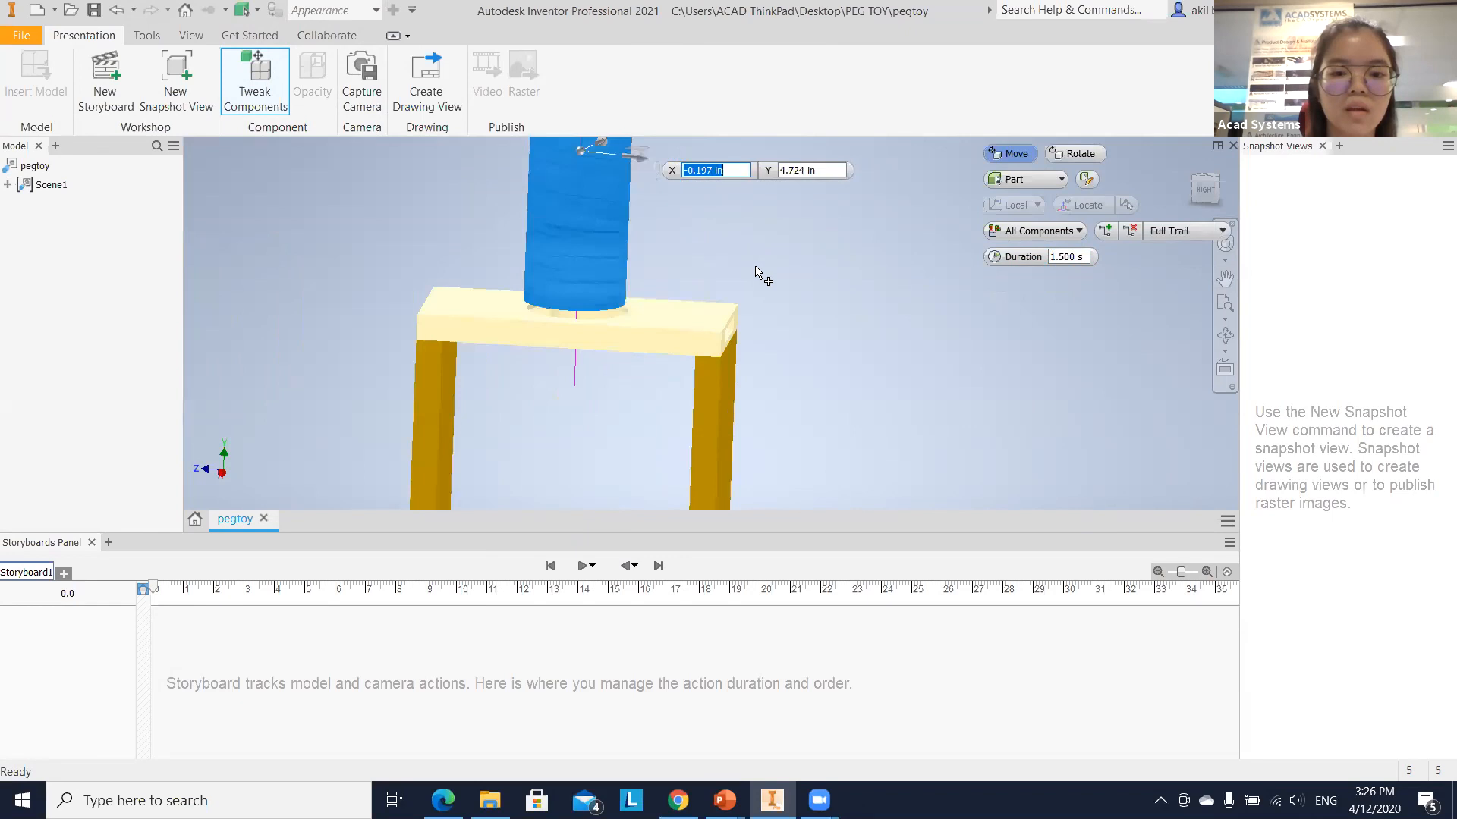
scroll(754, 271, down, 5)
drag(717, 239, 716, 250)
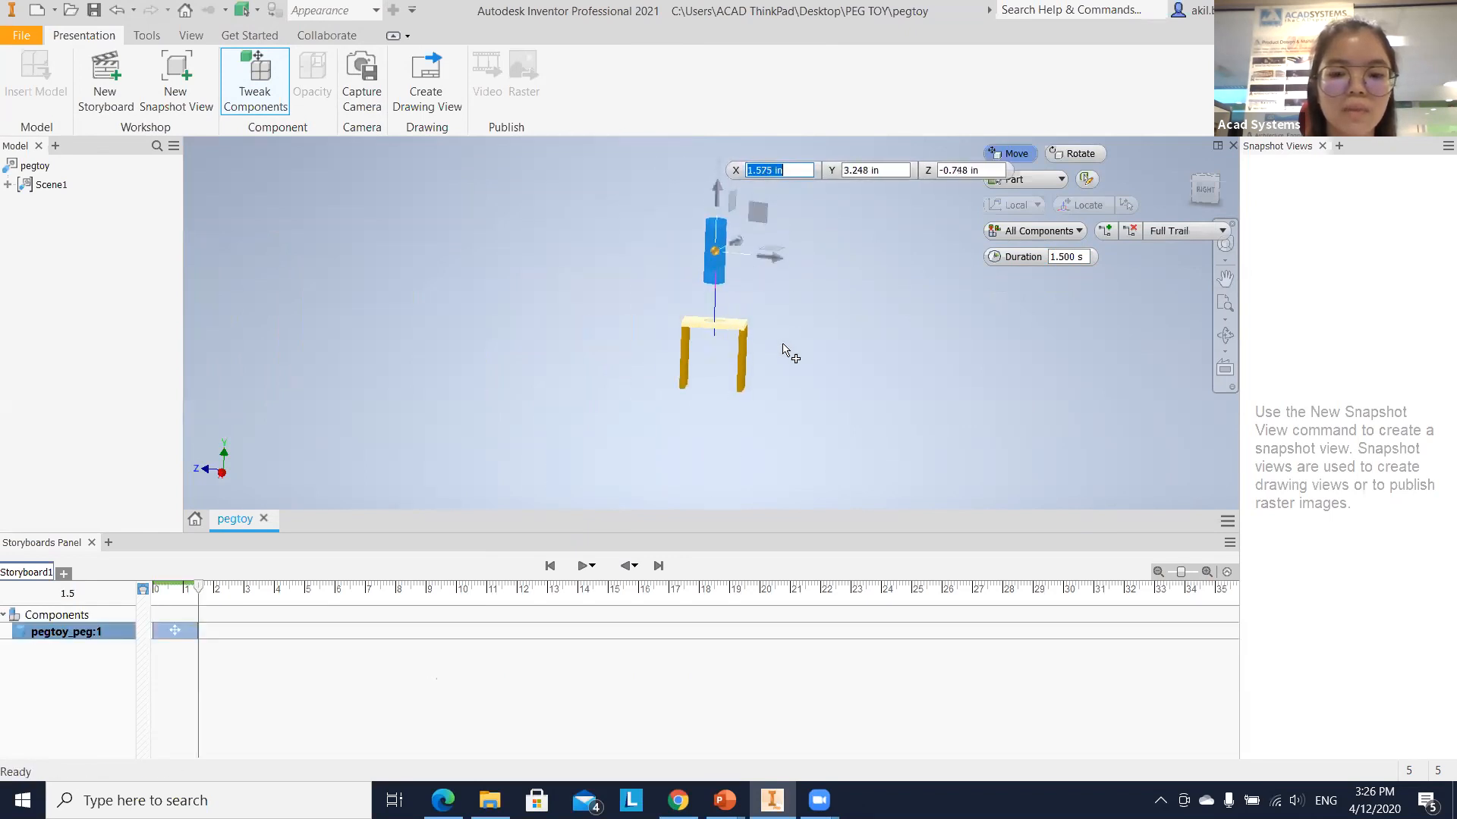
Tweak the right side panel outward from the top part and rotate it -90 degrees about its vertical axis.
click(746, 354)
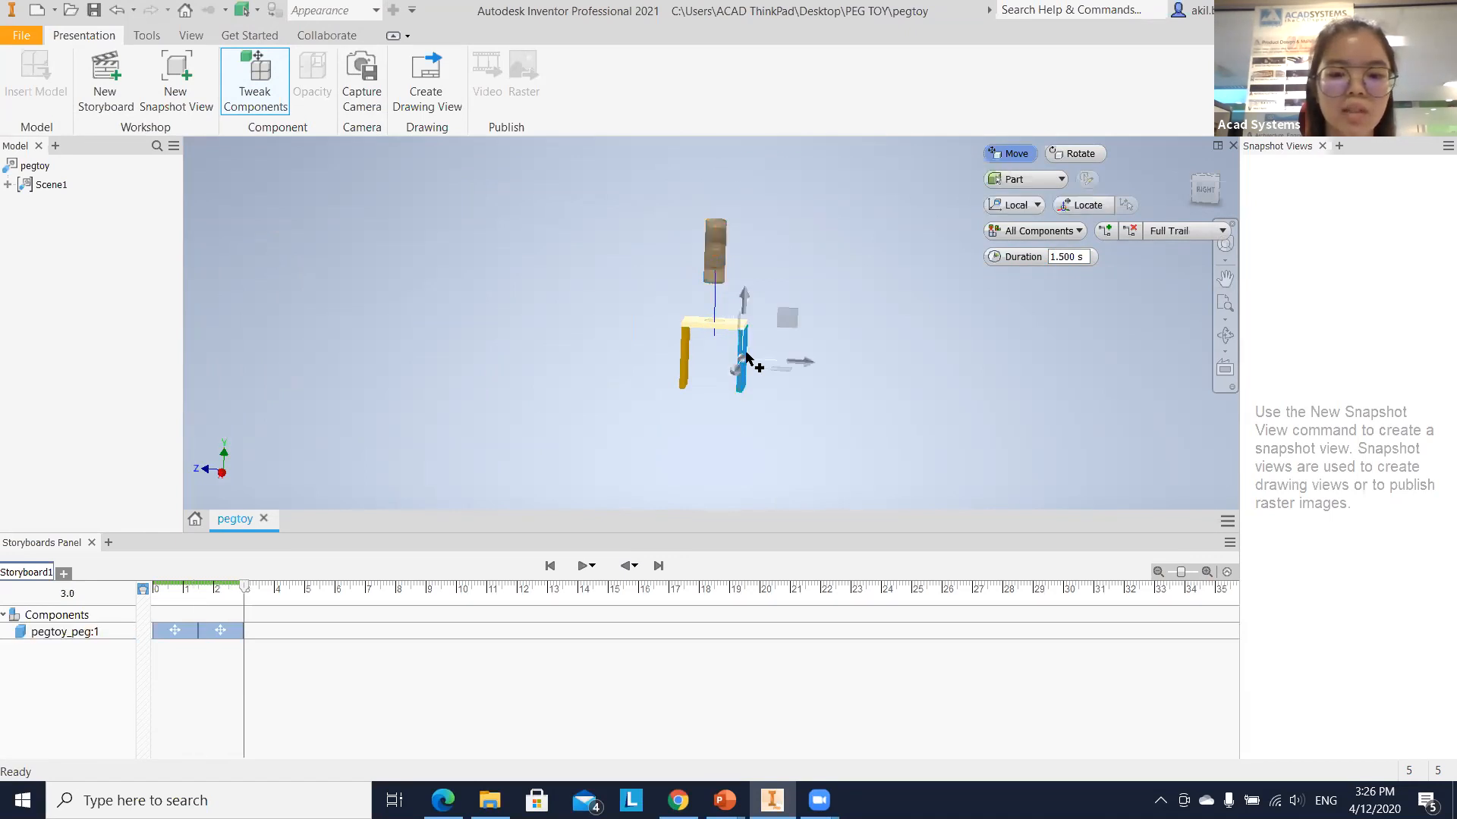
drag(807, 368, 812, 410)
click(1069, 152)
middle_drag(774, 416, 764, 389)
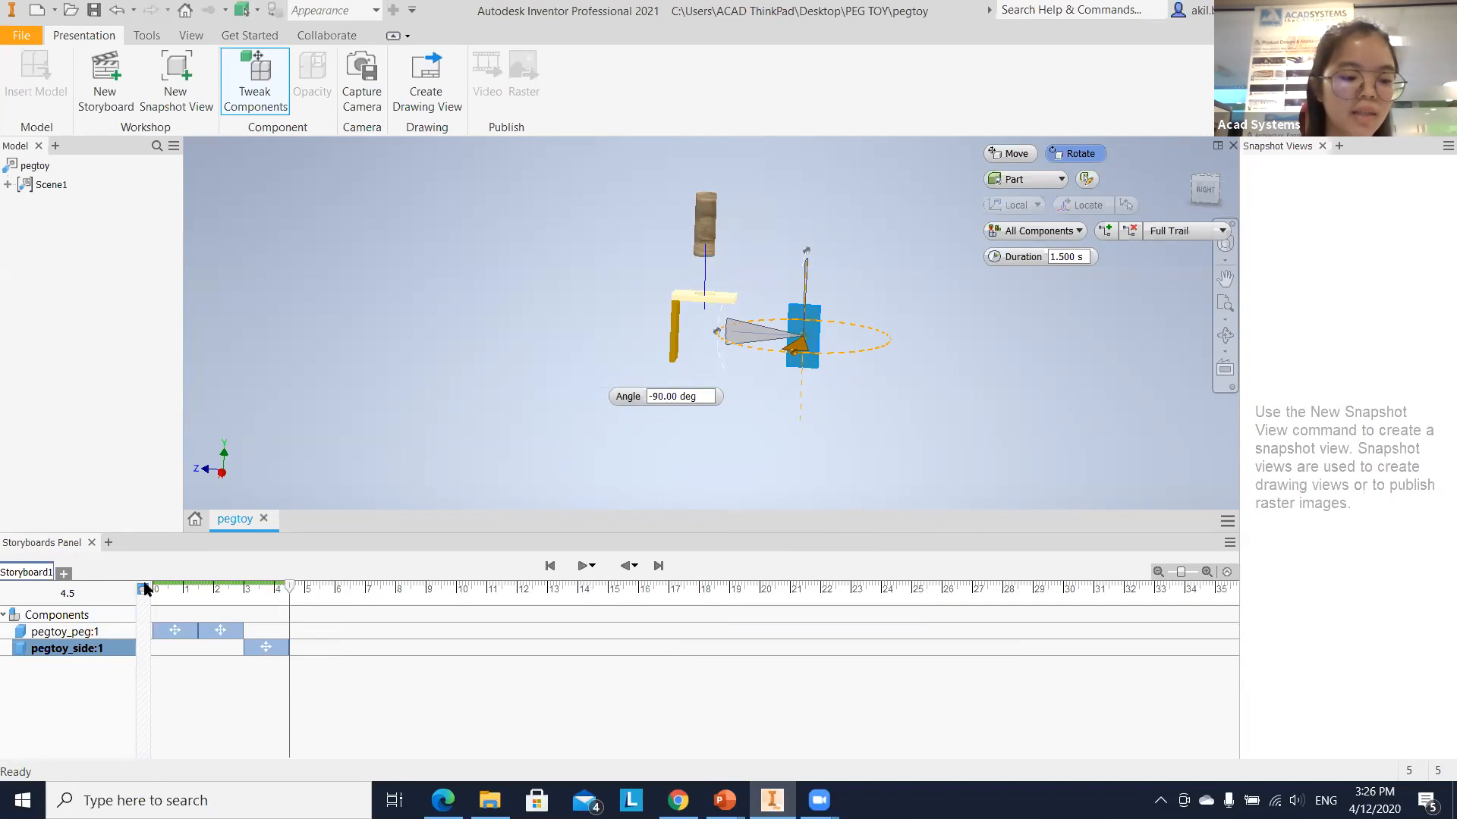
Tweak the left side panel outward about 5.3 in and rotate it -45 degrees about its vertical axis.
click(679, 327)
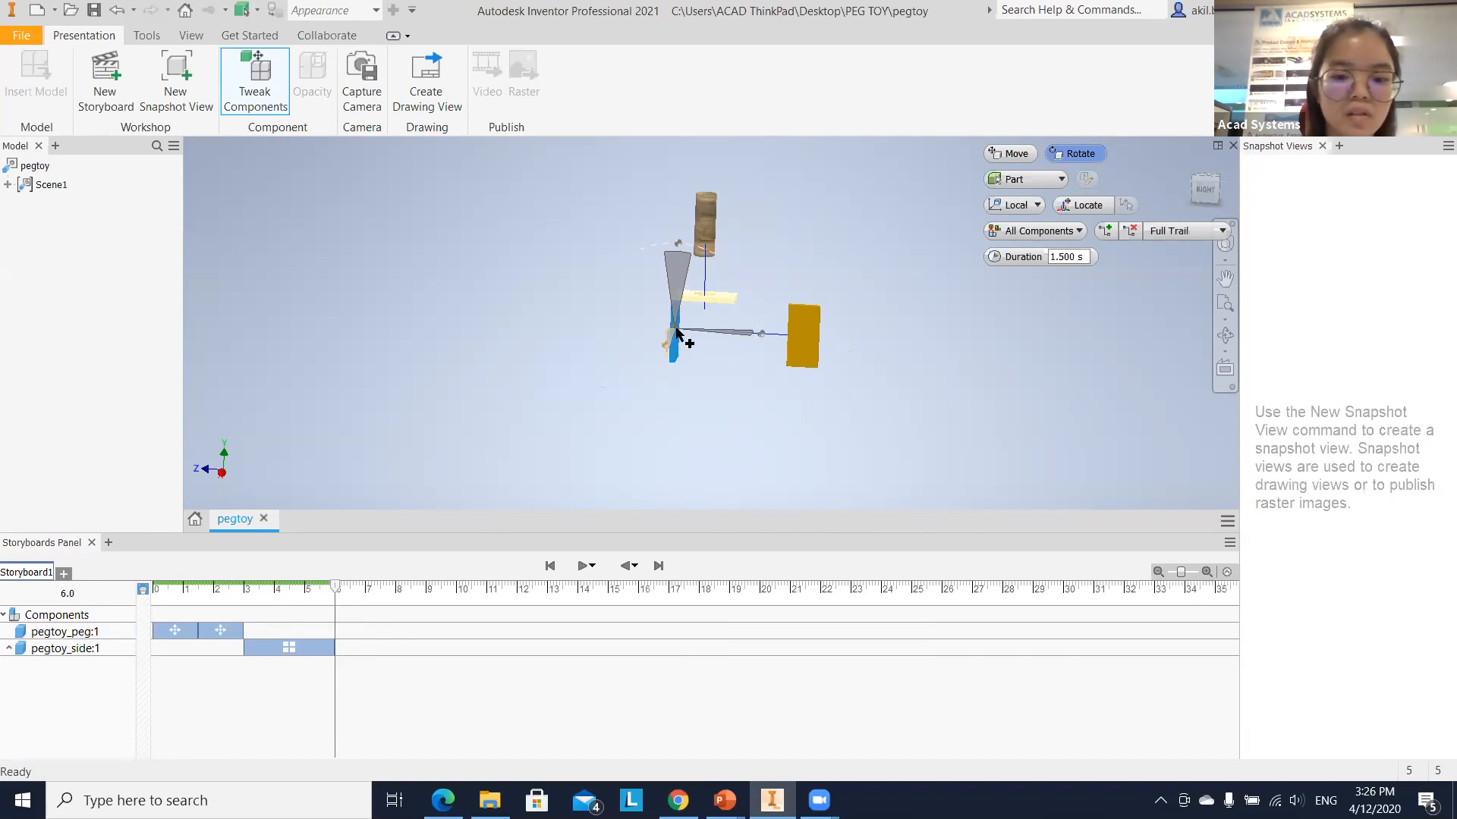
click(1011, 153)
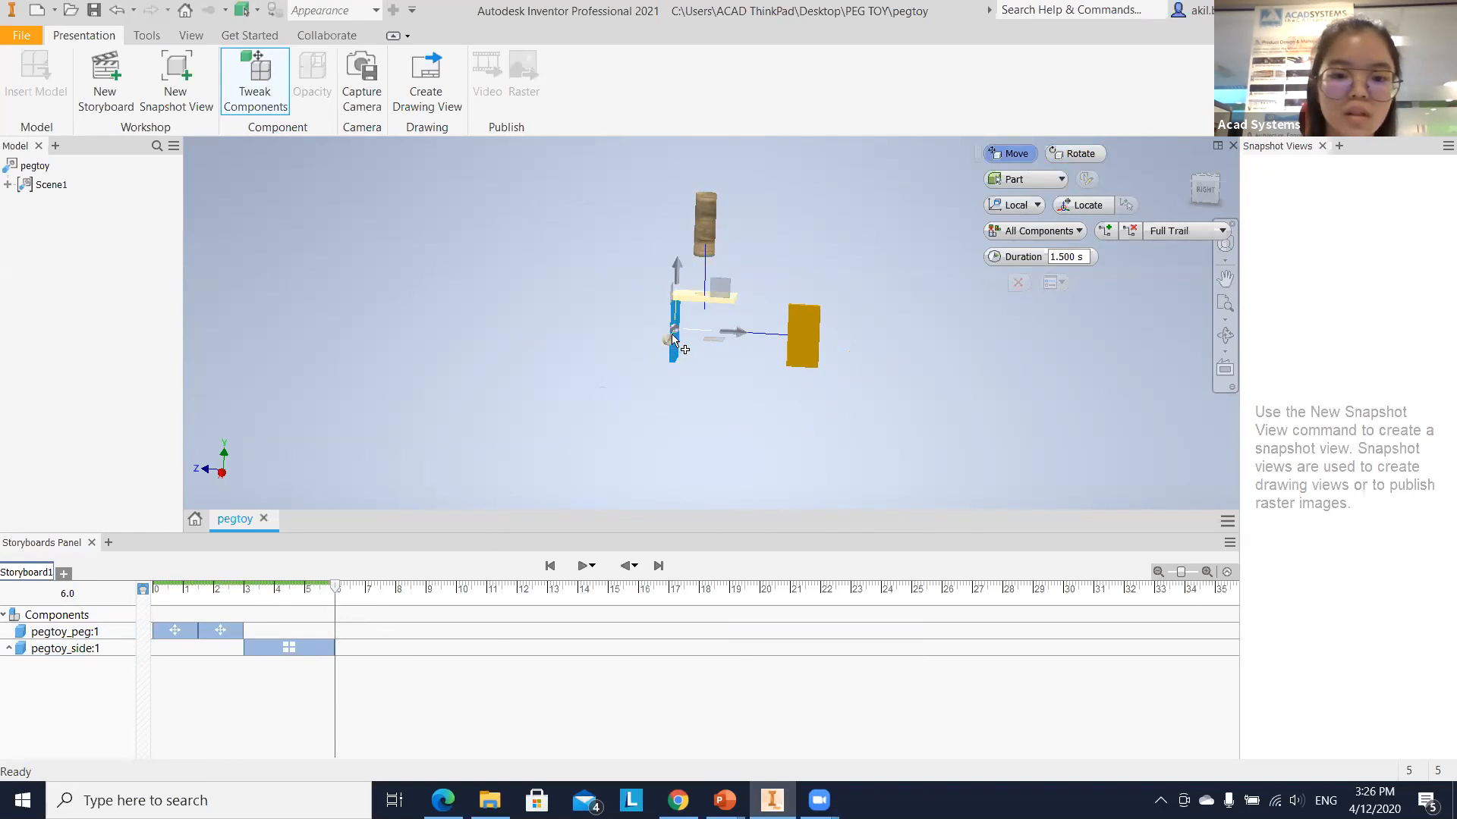
drag(672, 339, 619, 328)
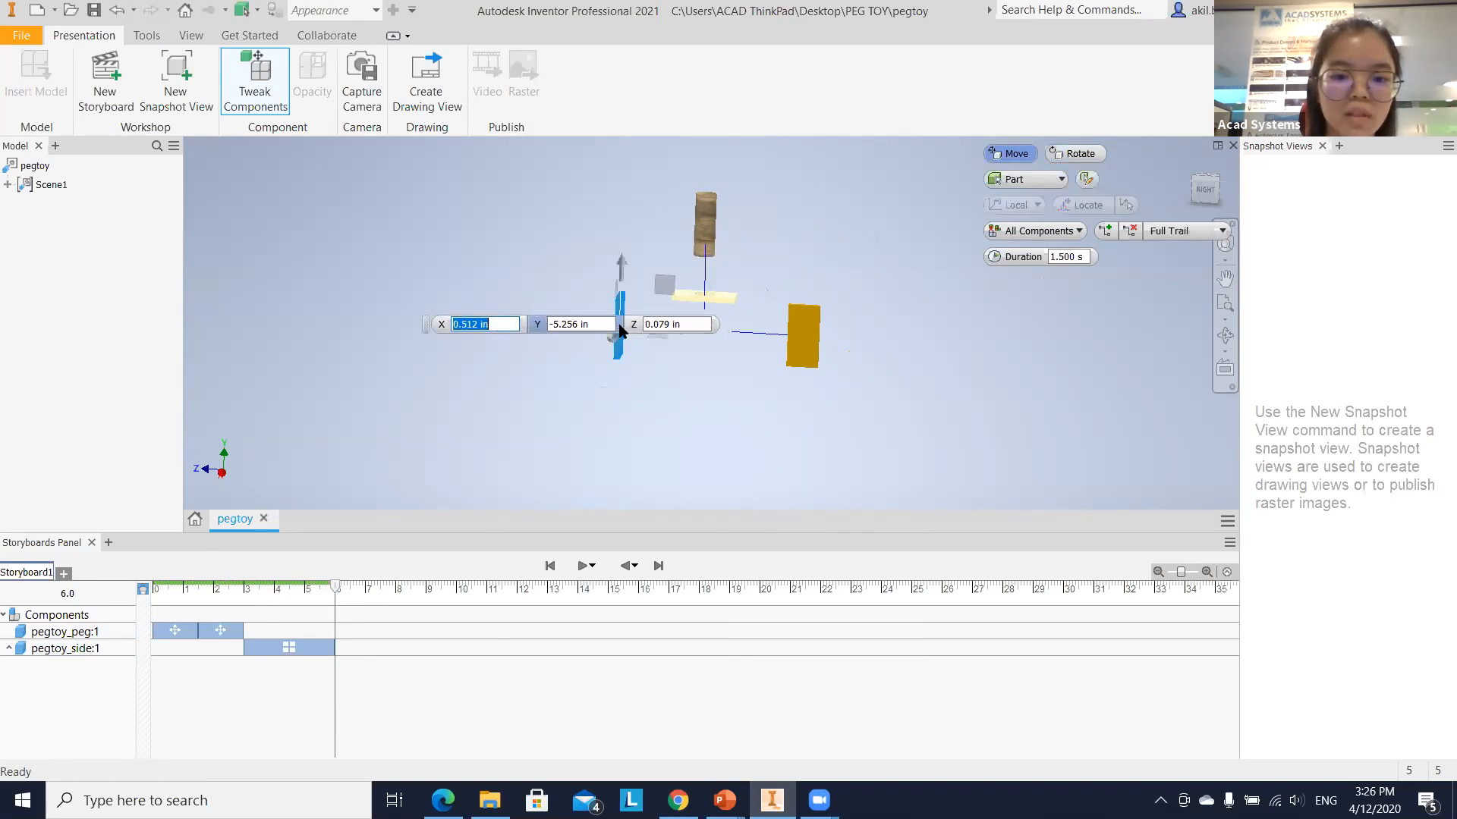
click(1075, 153)
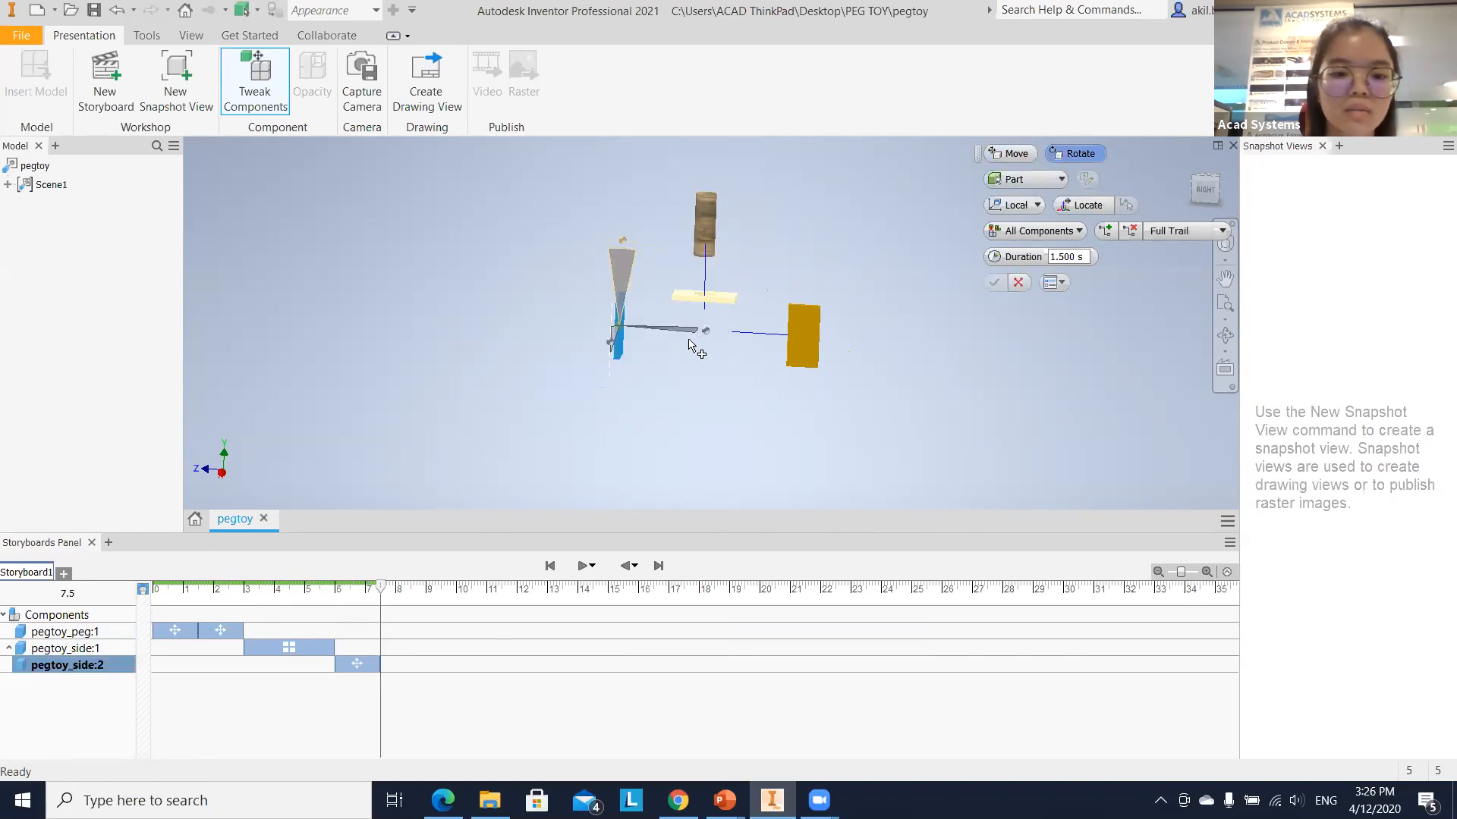
drag(690, 345, 742, 414)
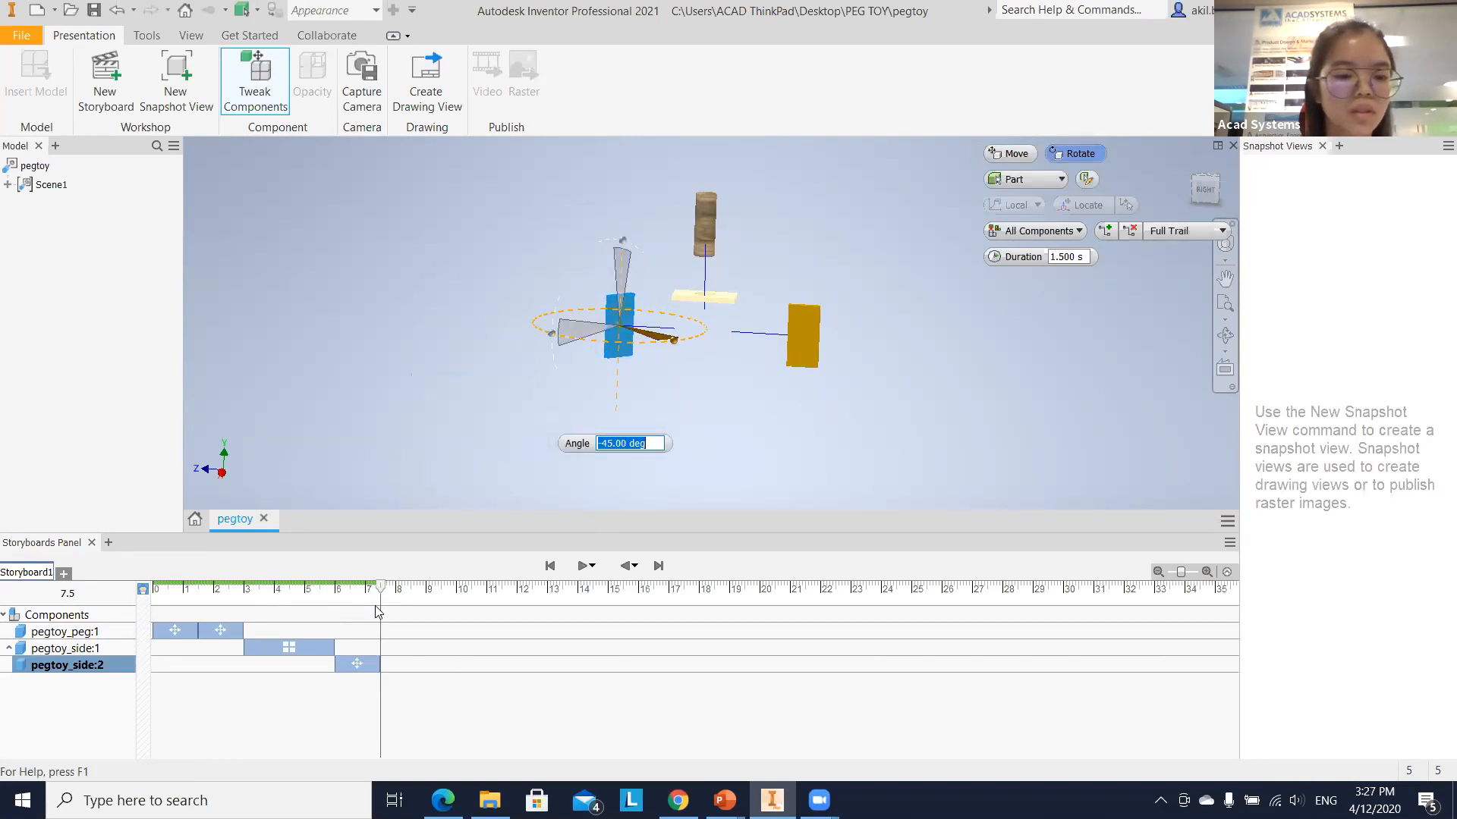
Scrub the storyboard back to its start to review the exploded motion, and finish the component tweak.
drag(385, 589, 84, 619)
drag(213, 611, 91, 607)
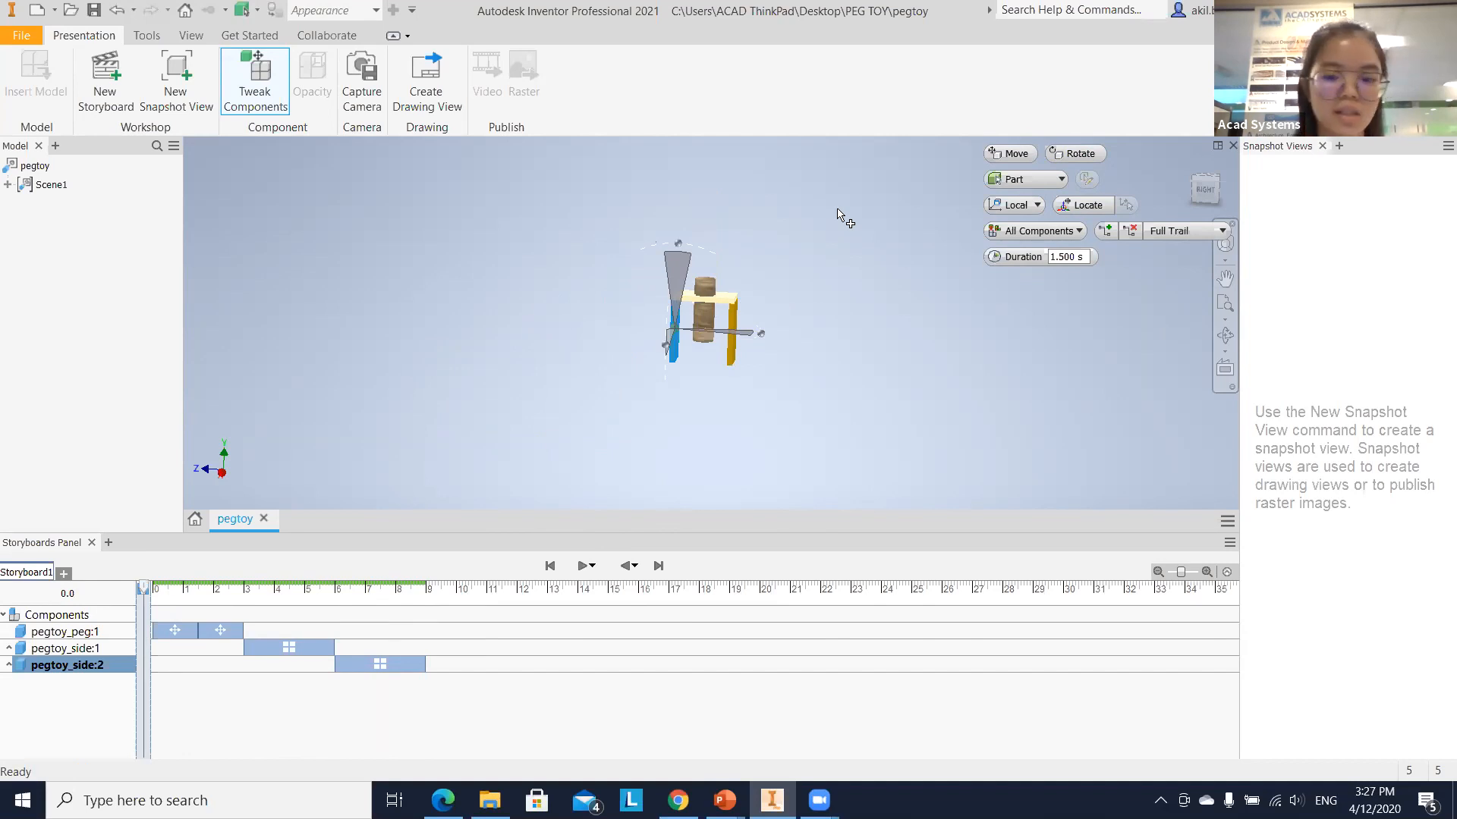
key(Escape)
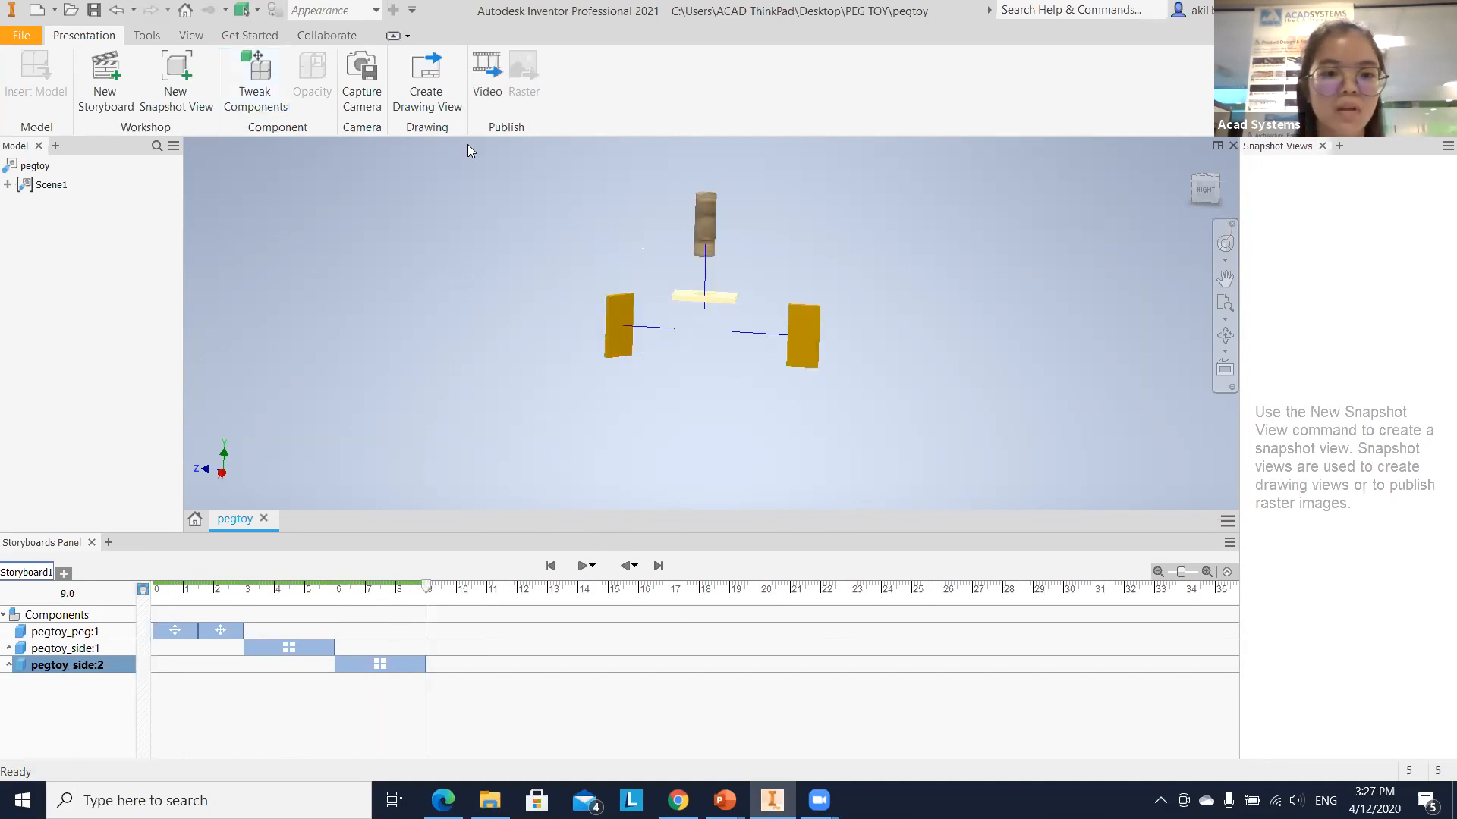
Publish the current storyboard as a WMV video named pegtoy at the current document window size.
click(484, 70)
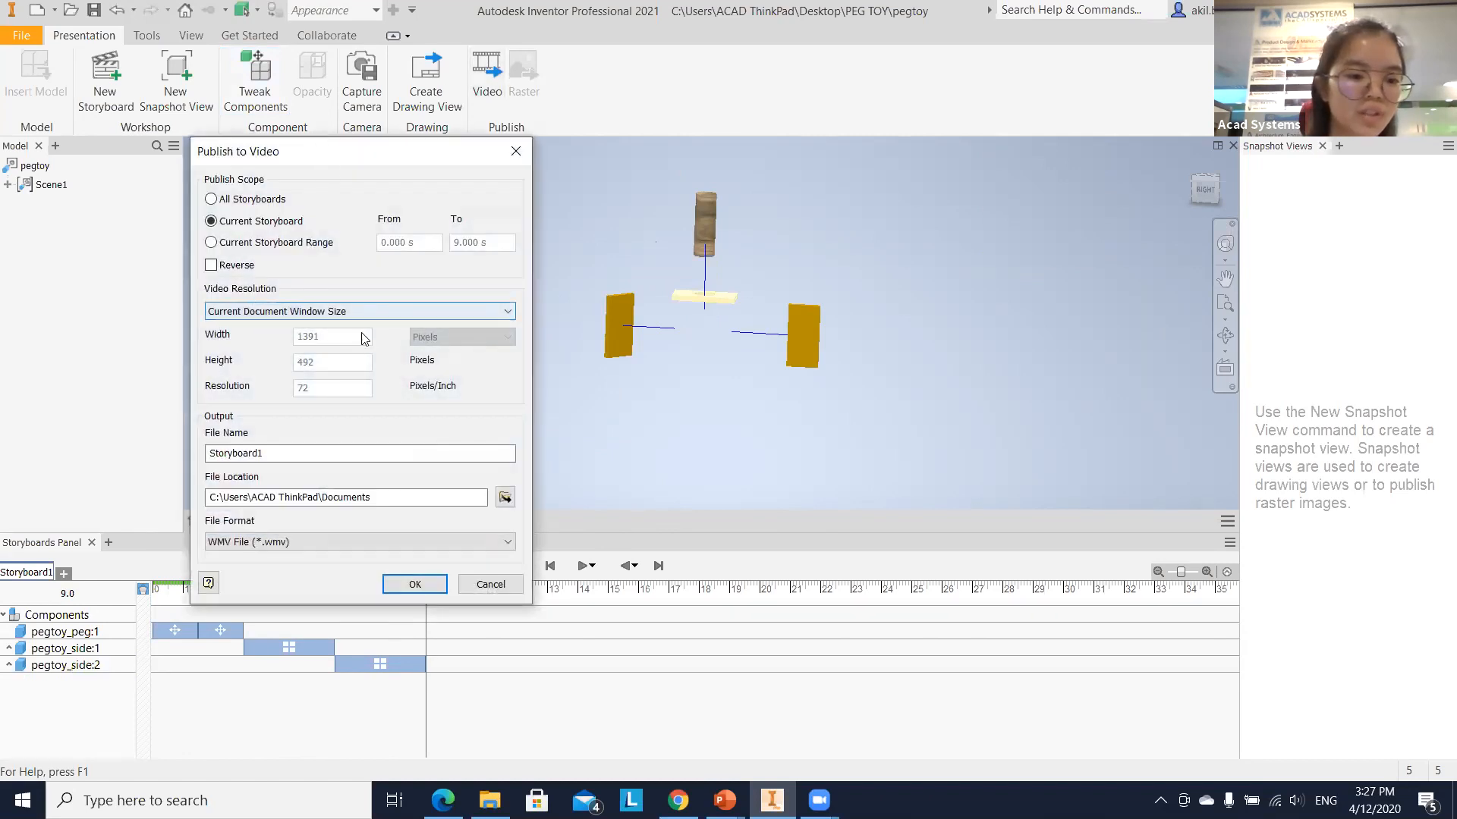
click(267, 453)
drag(267, 452, 156, 472)
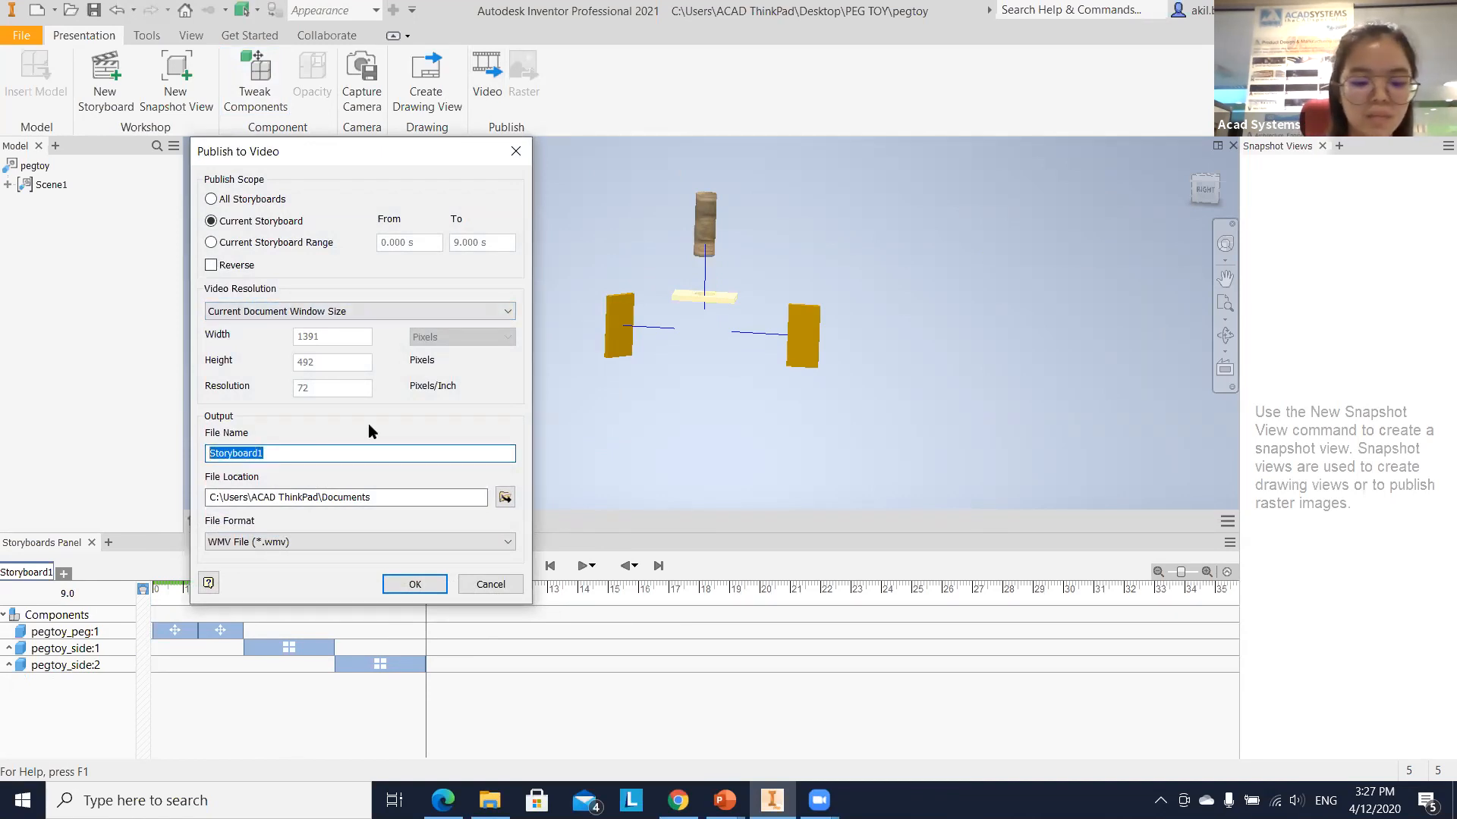
text(pegtoy)
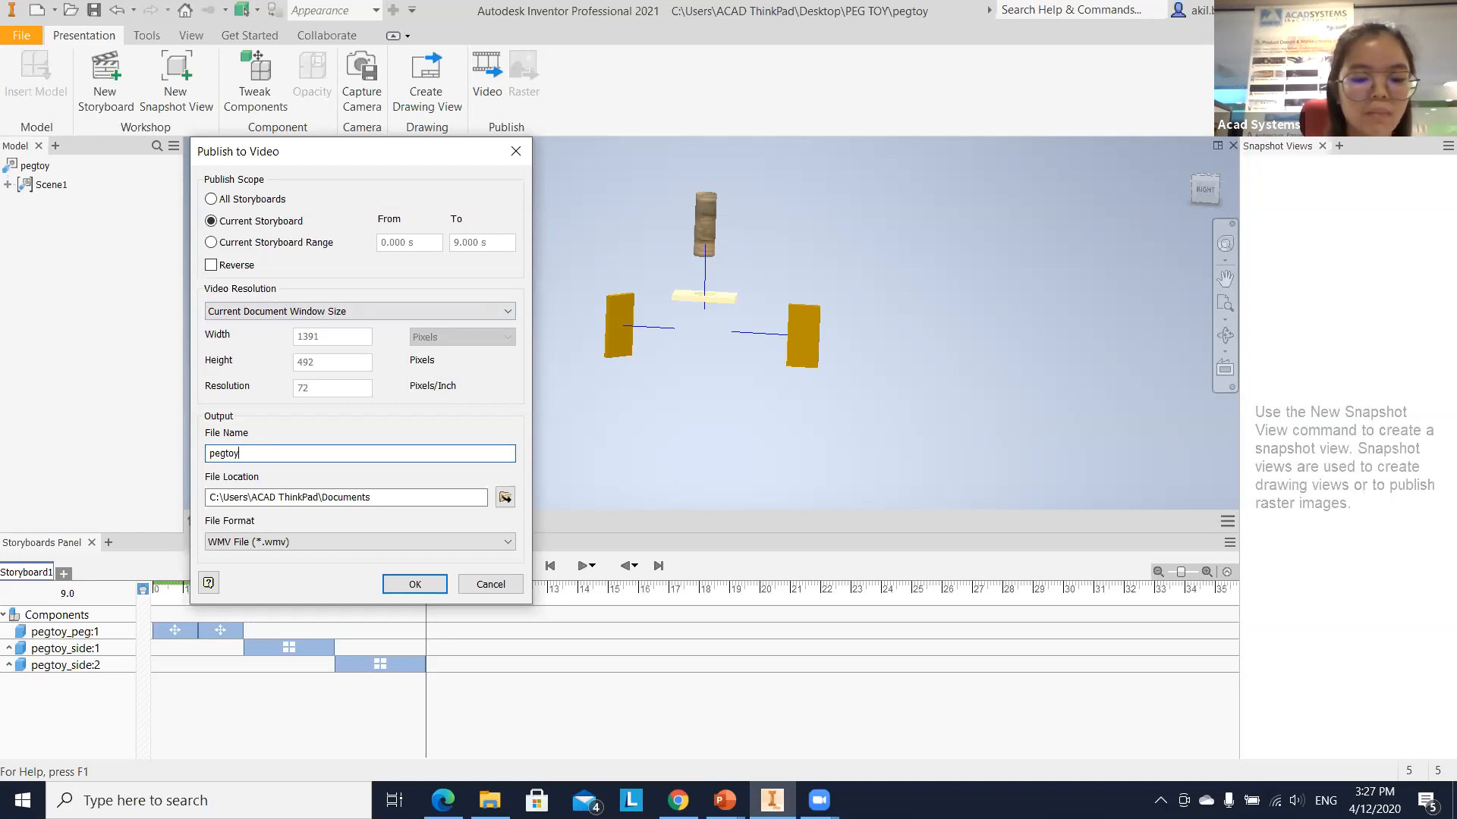
click(380, 545)
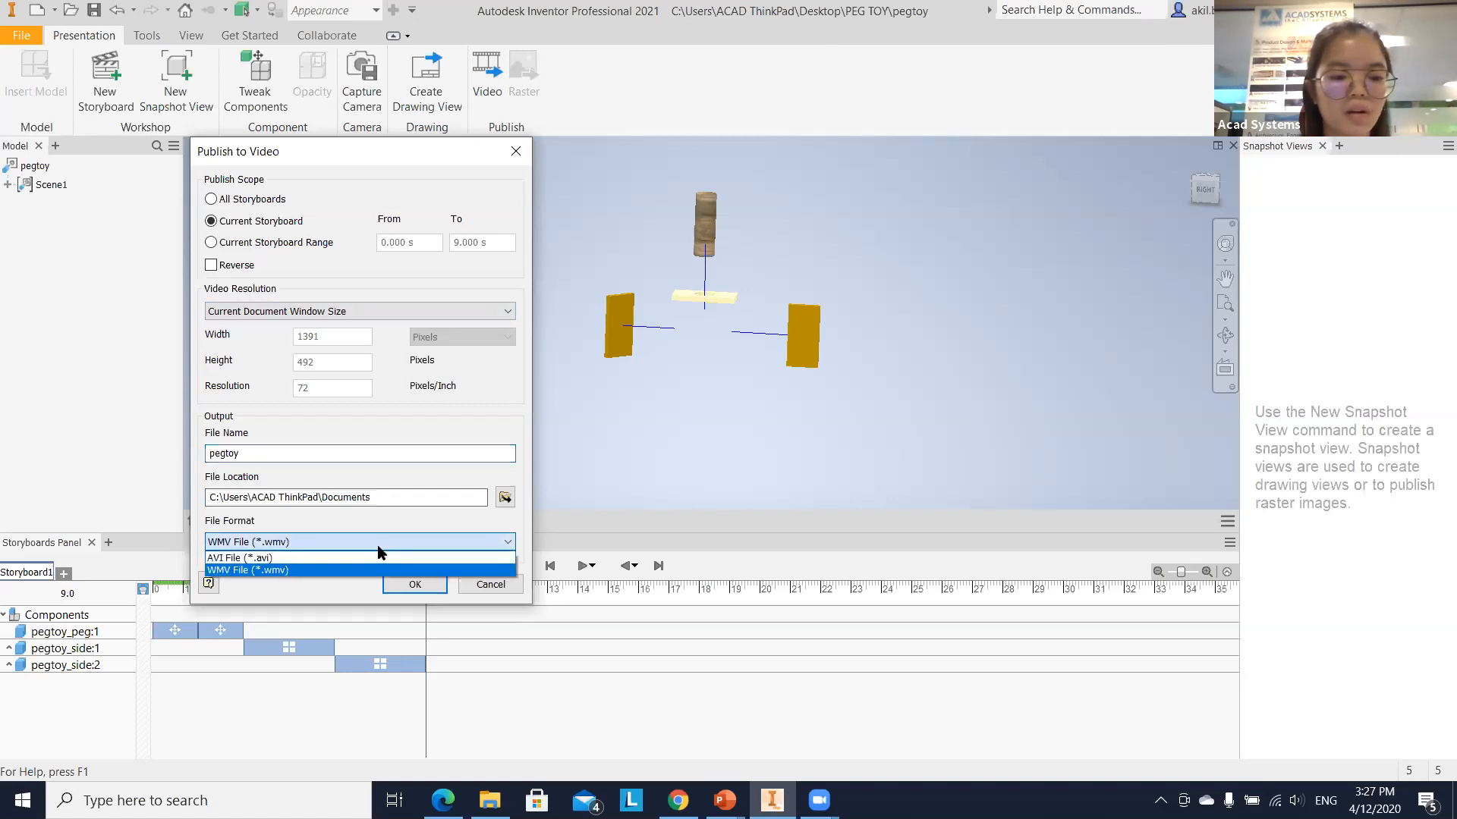
click(329, 566)
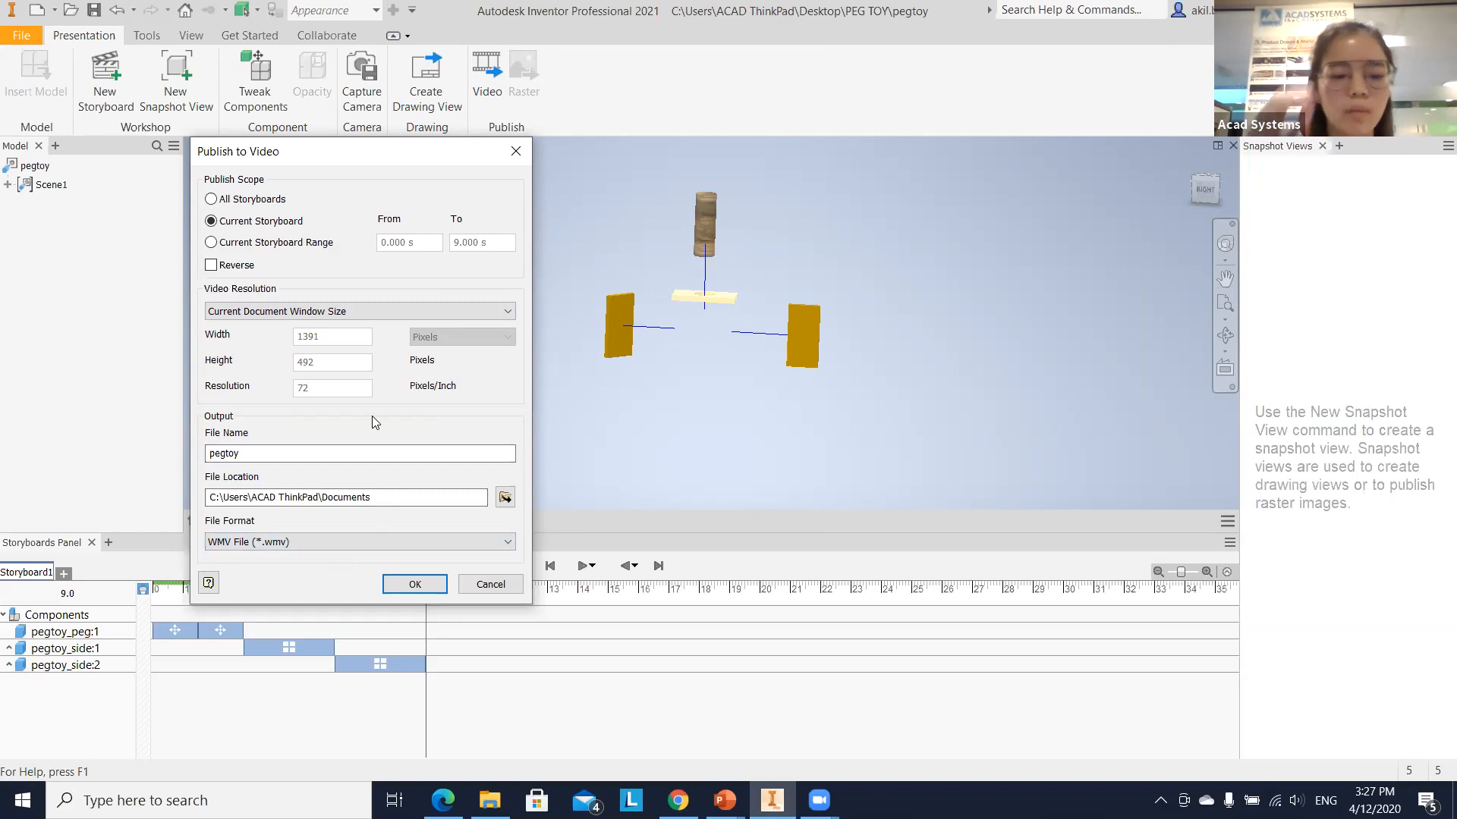
click(318, 543)
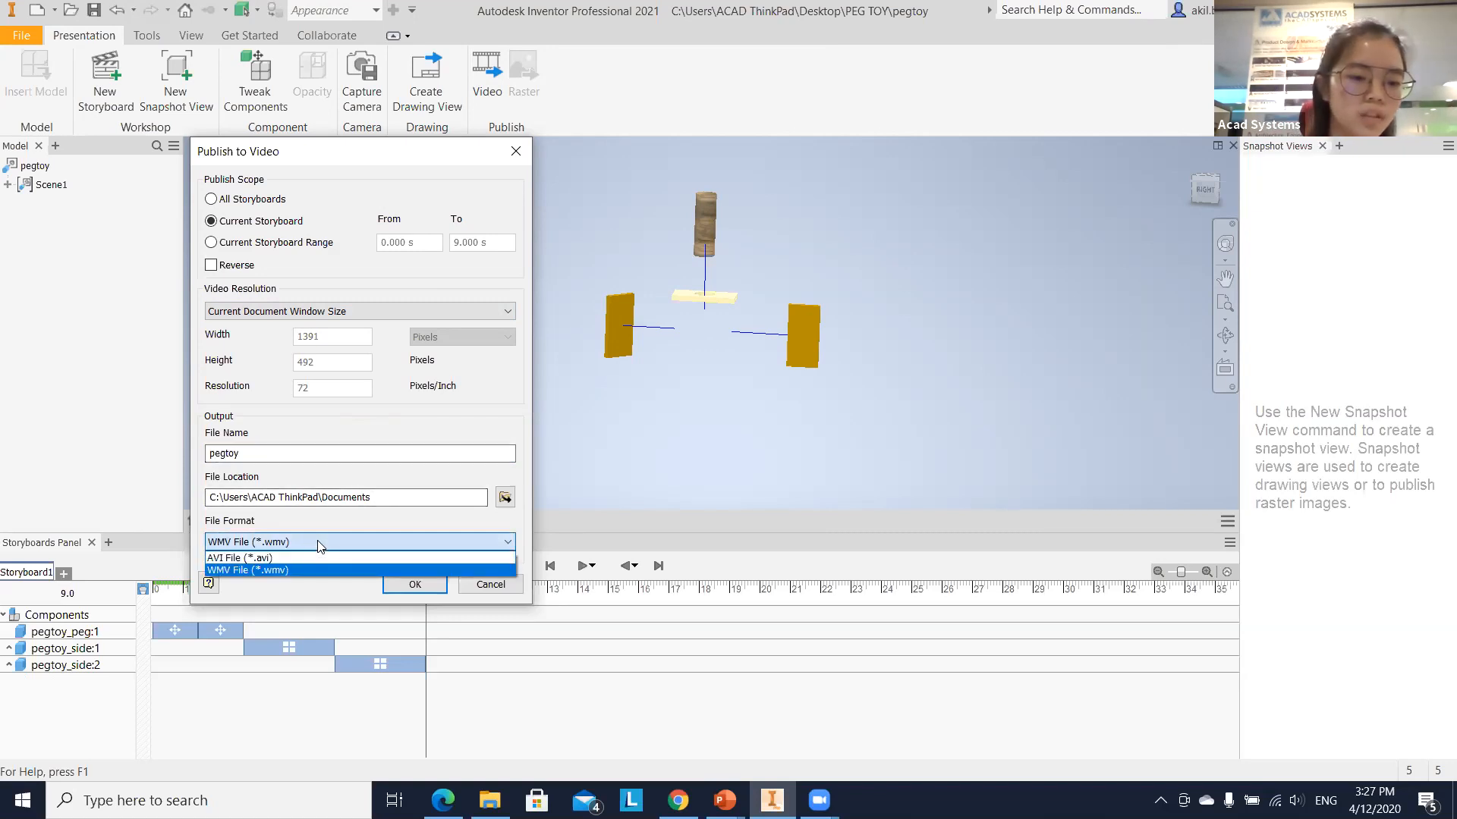
click(318, 543)
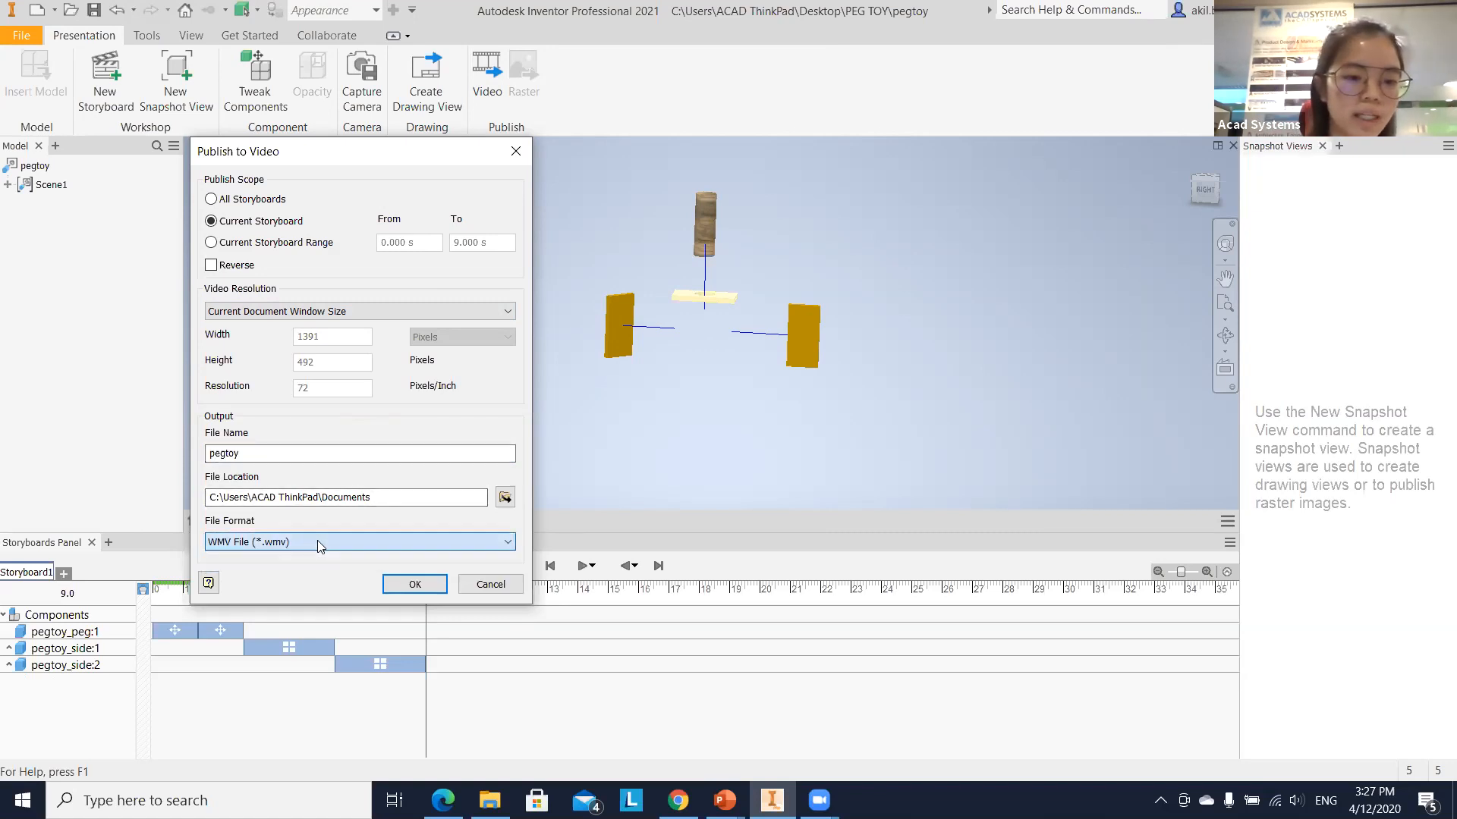
click(403, 589)
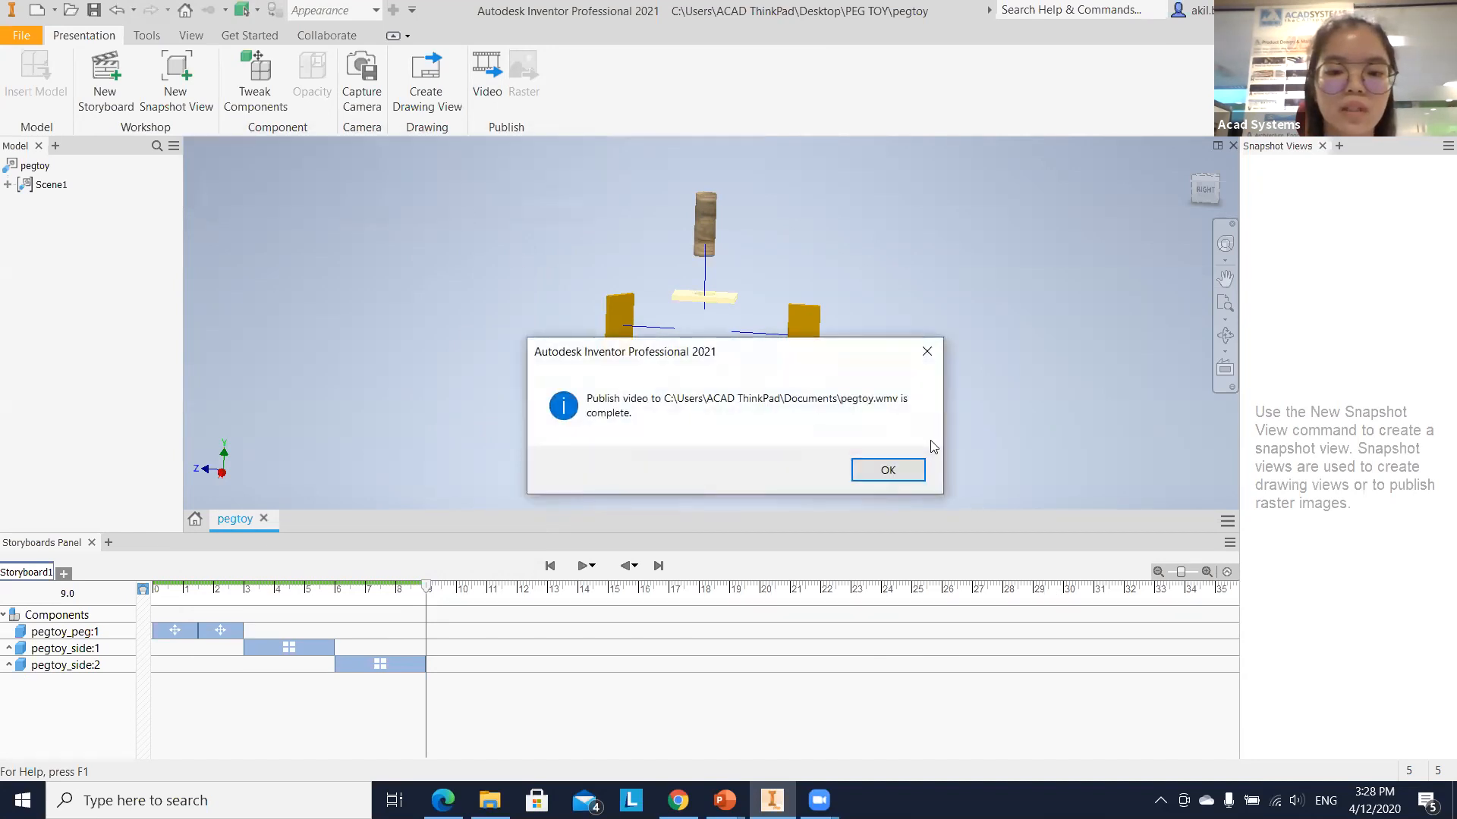
click(887, 471)
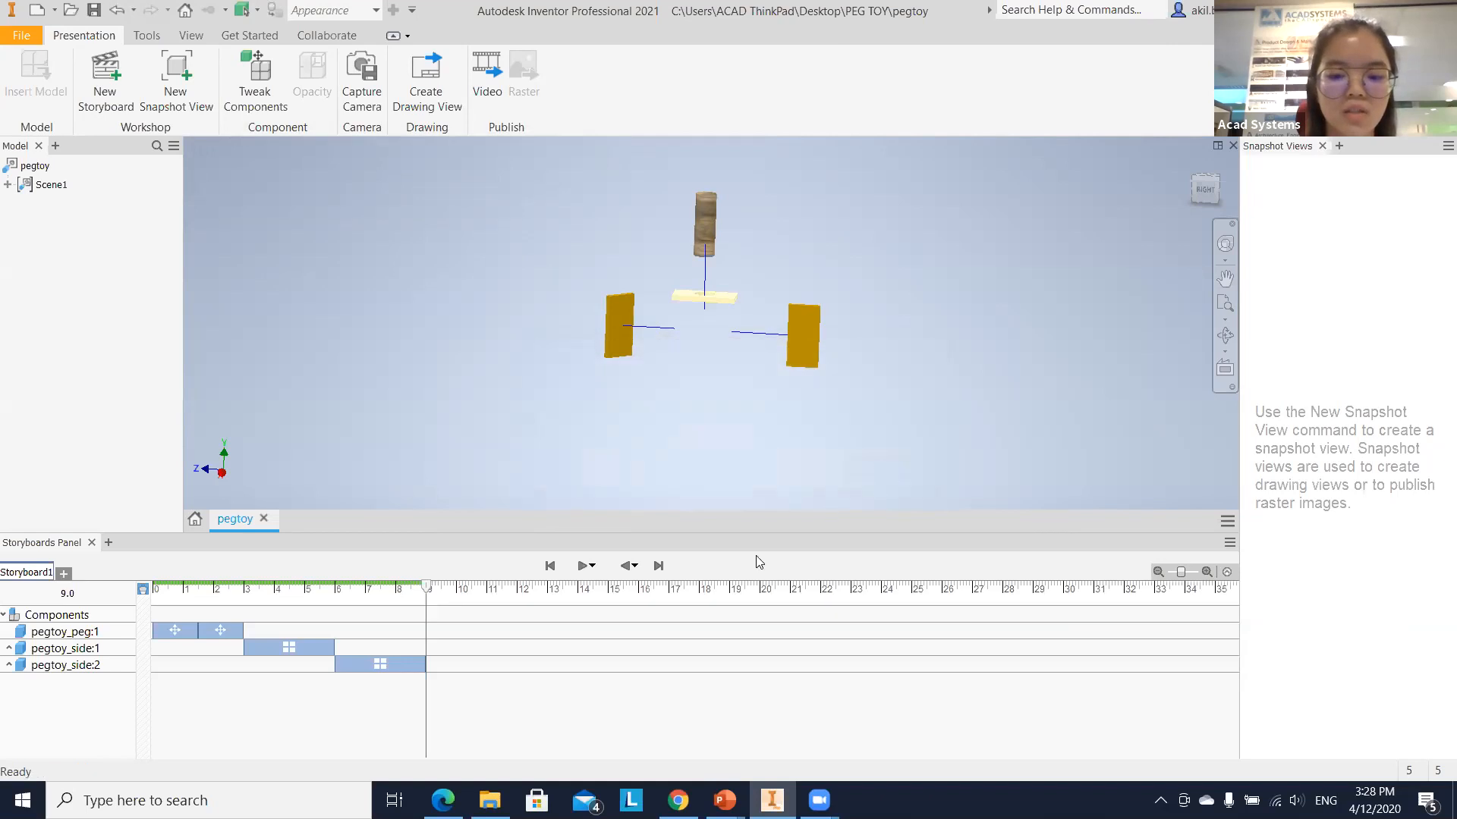
Switch to File Explorer and play the published pegtoy video from the Documents folder.
click(489, 800)
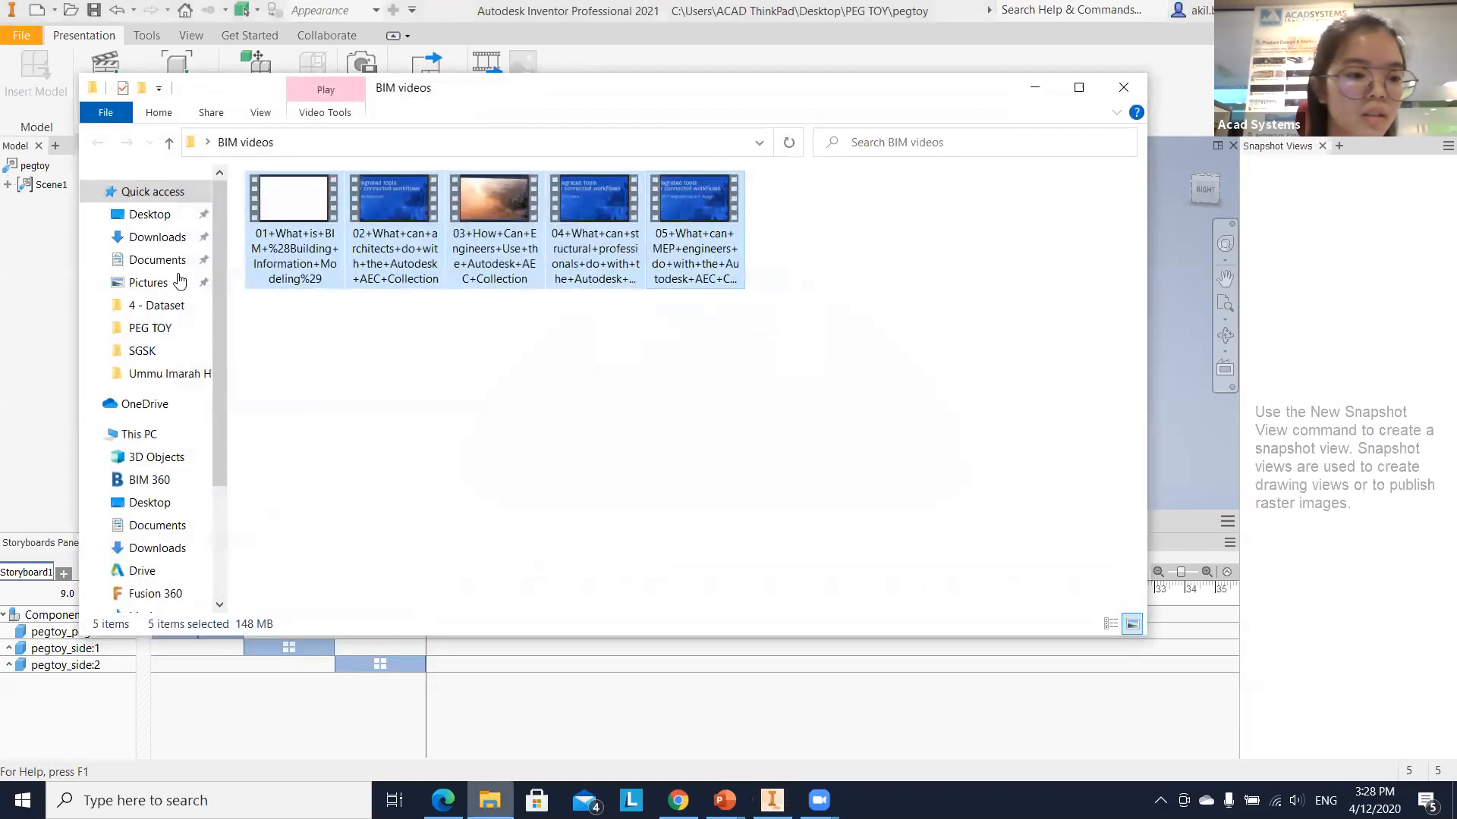
click(159, 260)
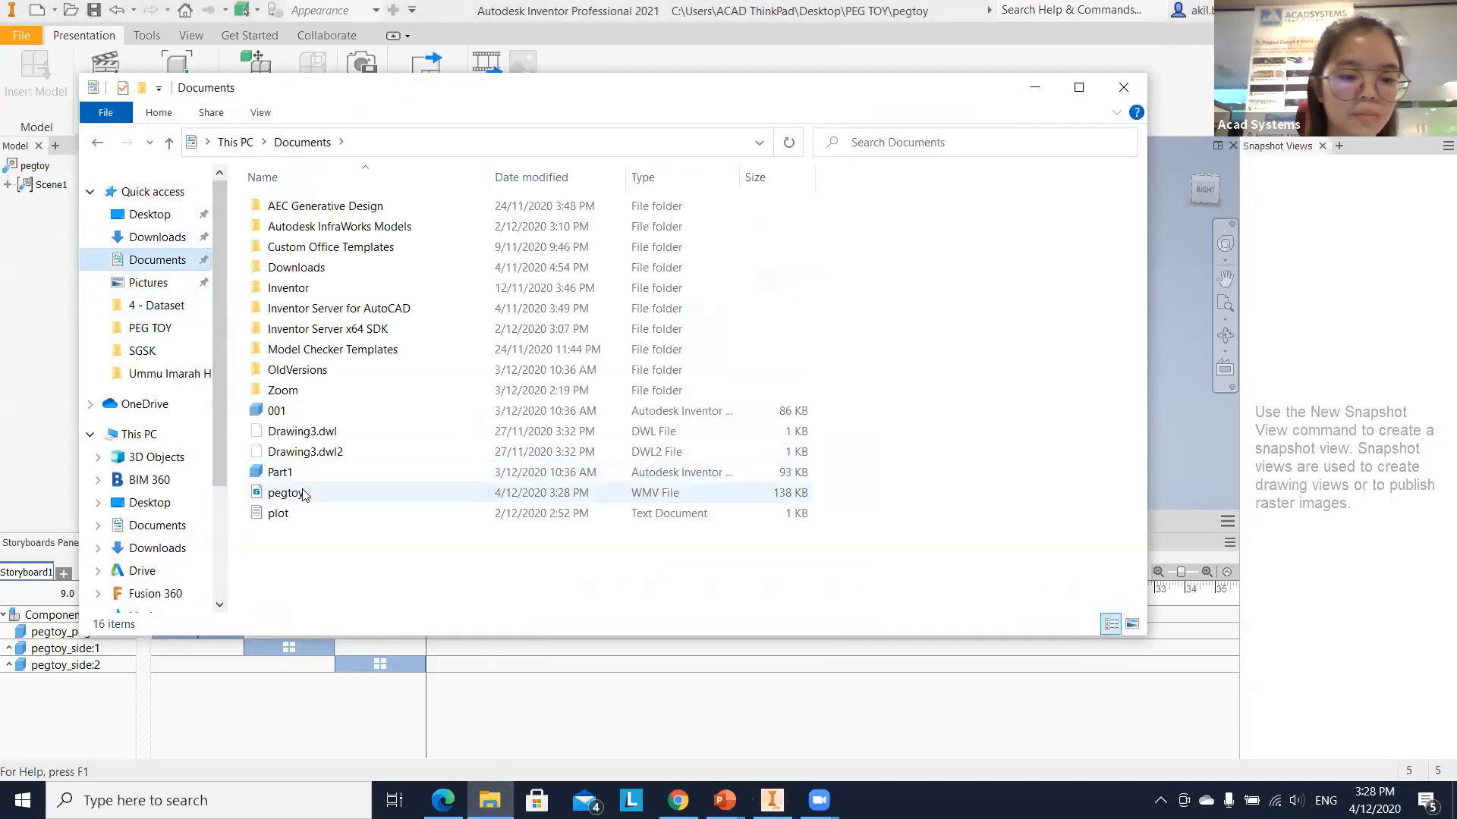
double_click(303, 494)
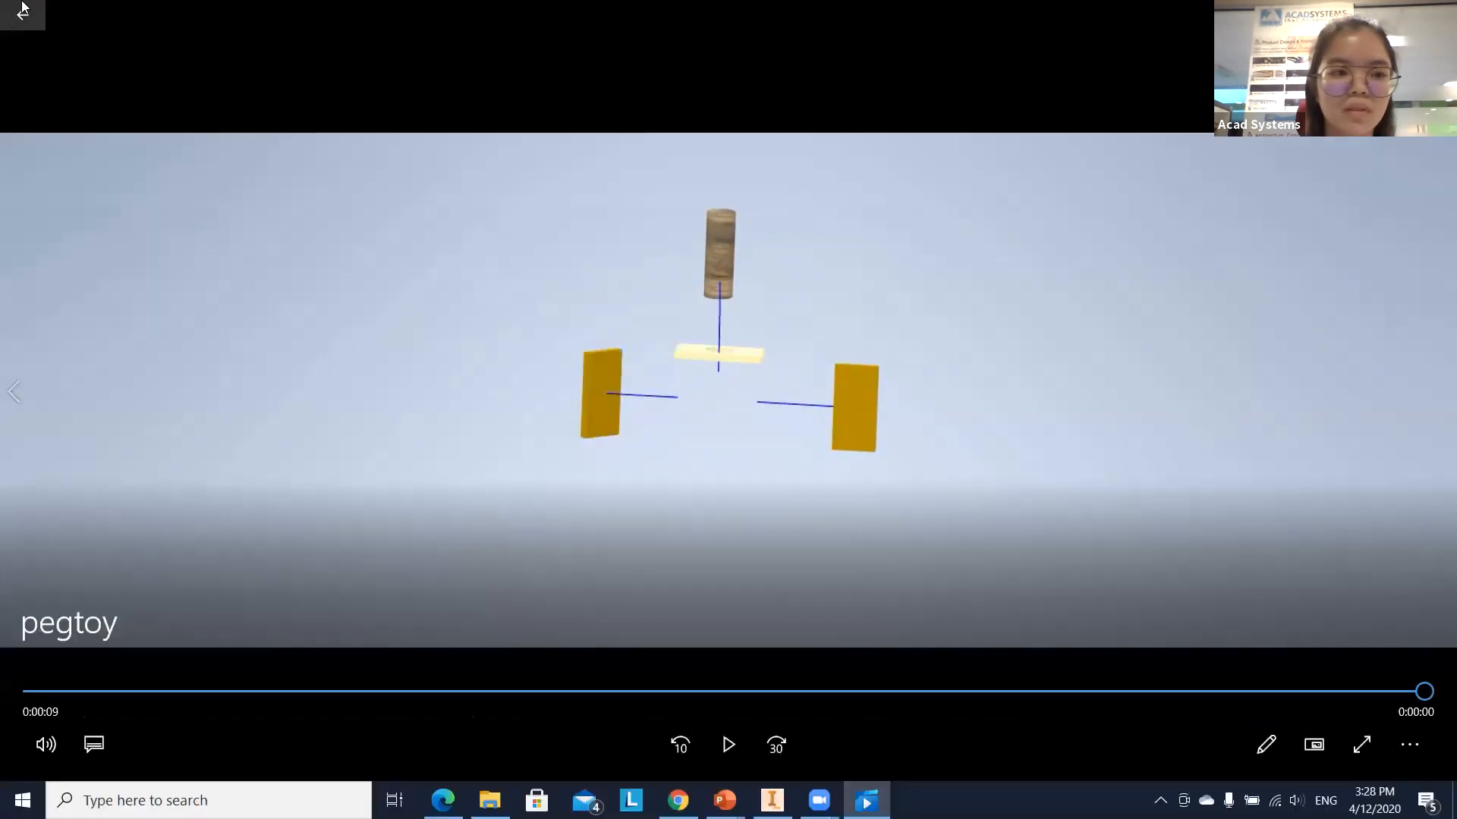
click(22, 17)
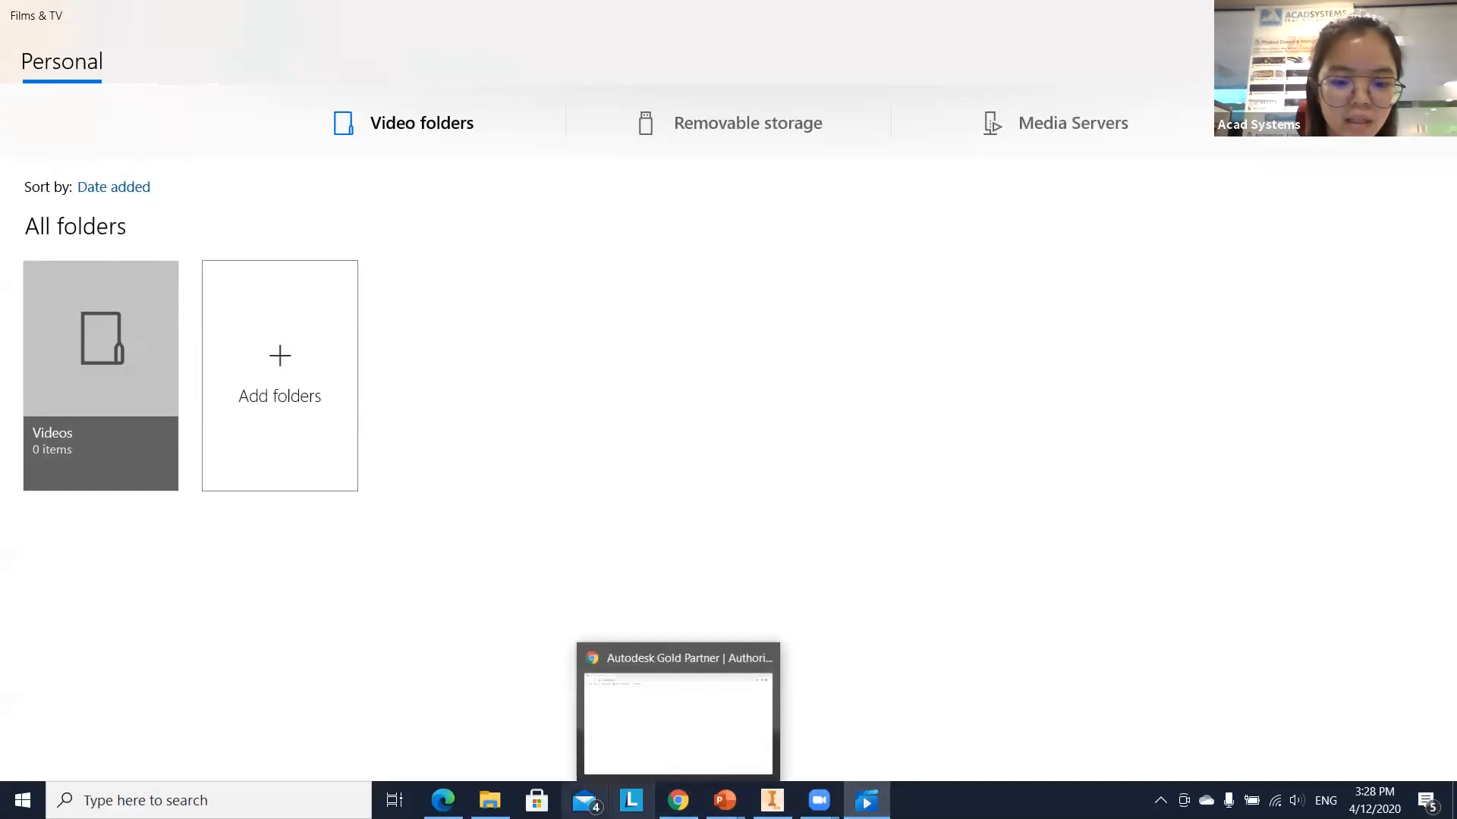
Return to Inventor and publish the current storyboard in reverse as the WMV video pegtoy, replacing the existing file.
click(771, 801)
click(490, 68)
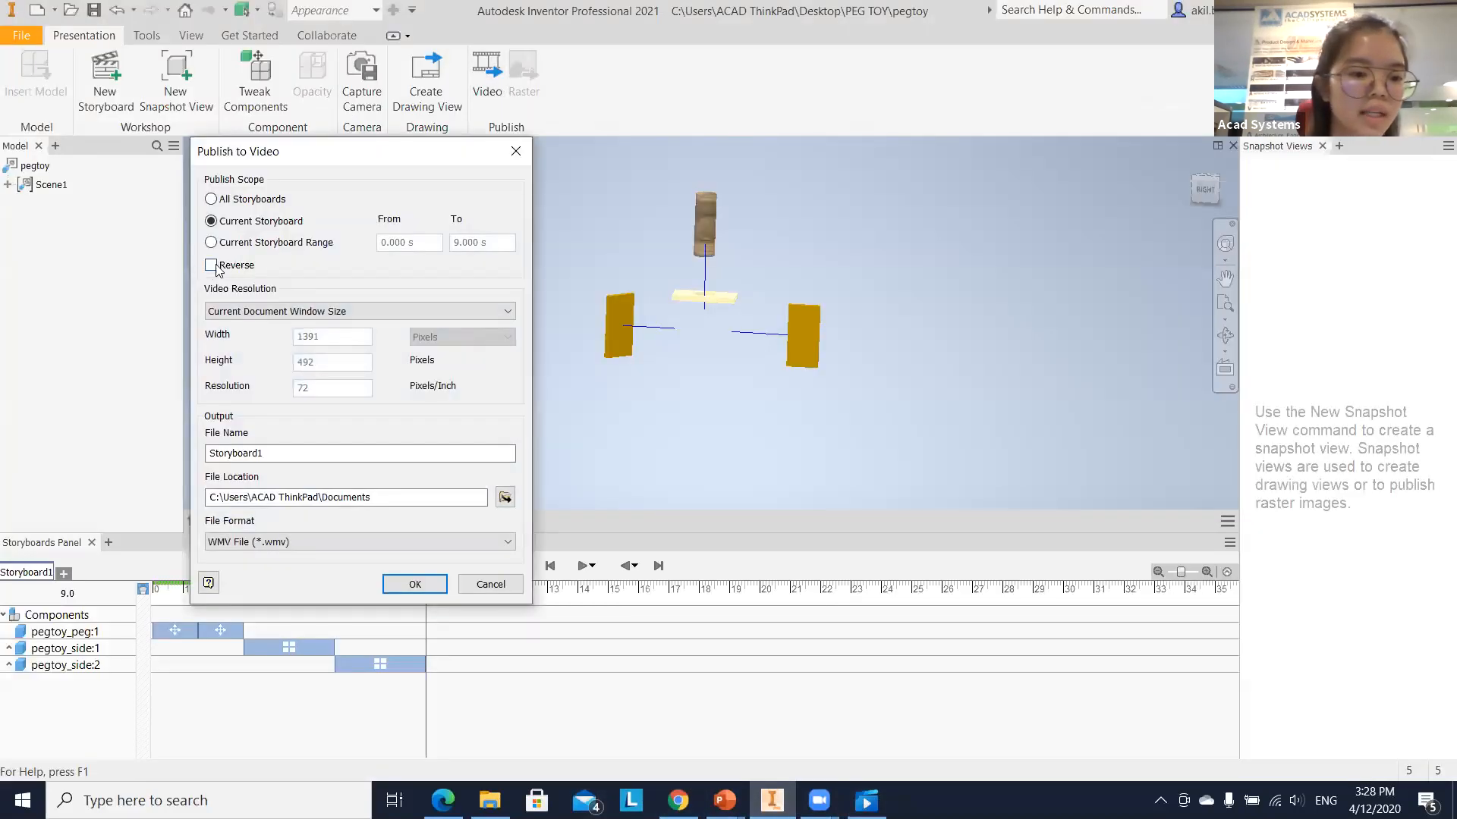
click(211, 264)
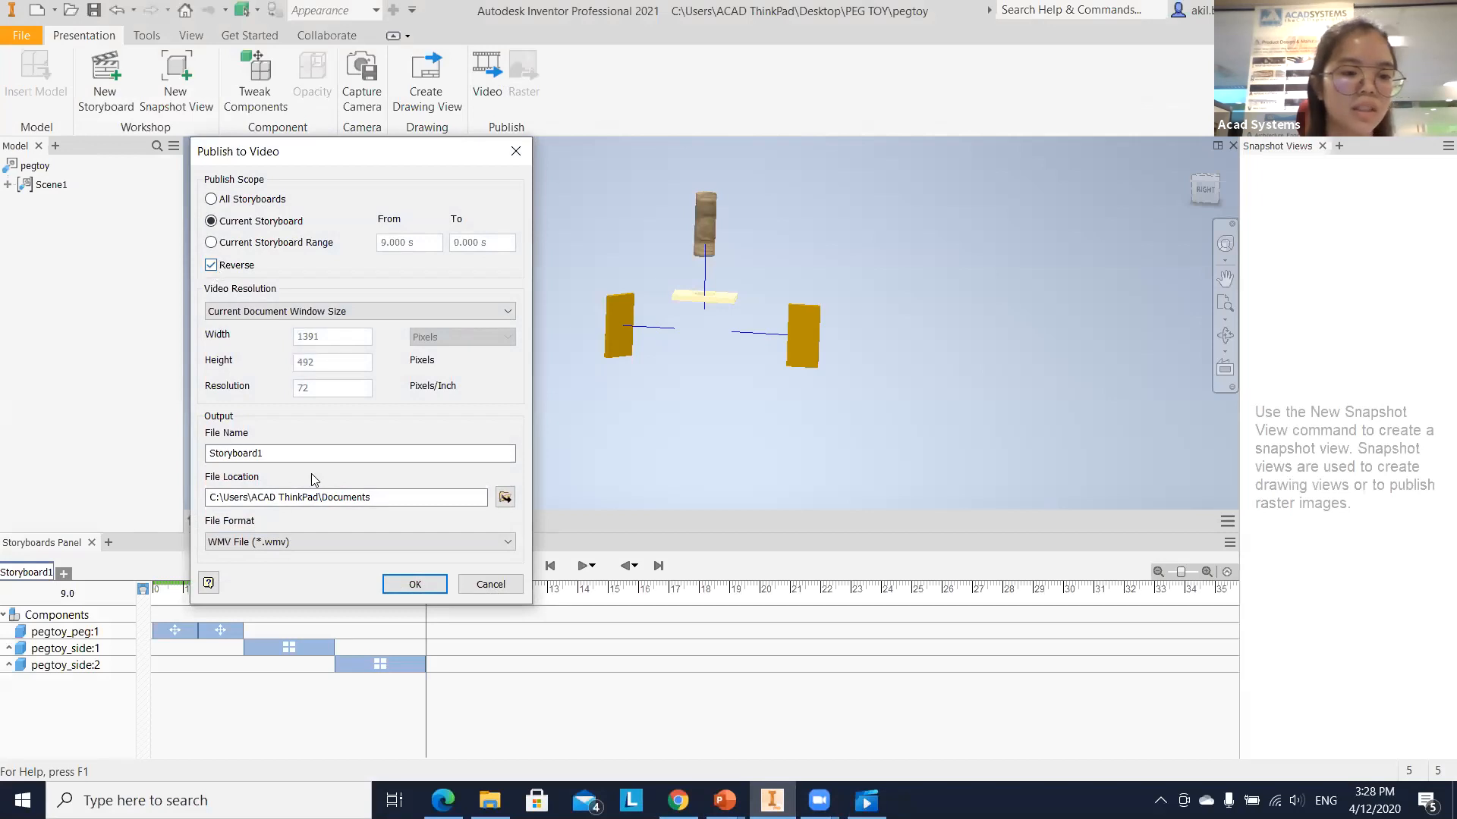
double_click(220, 453)
text(pegtoy)
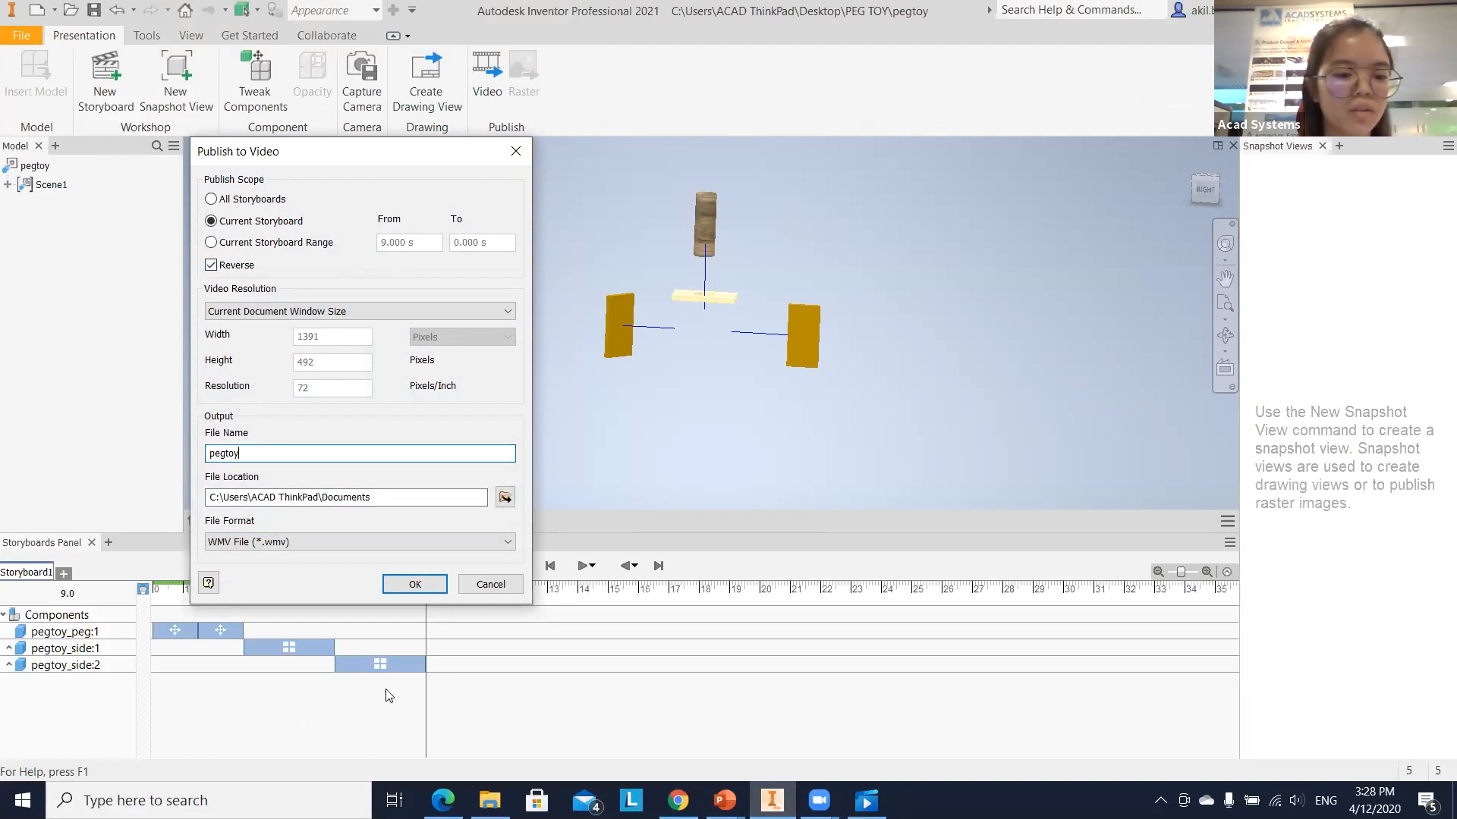
click(416, 577)
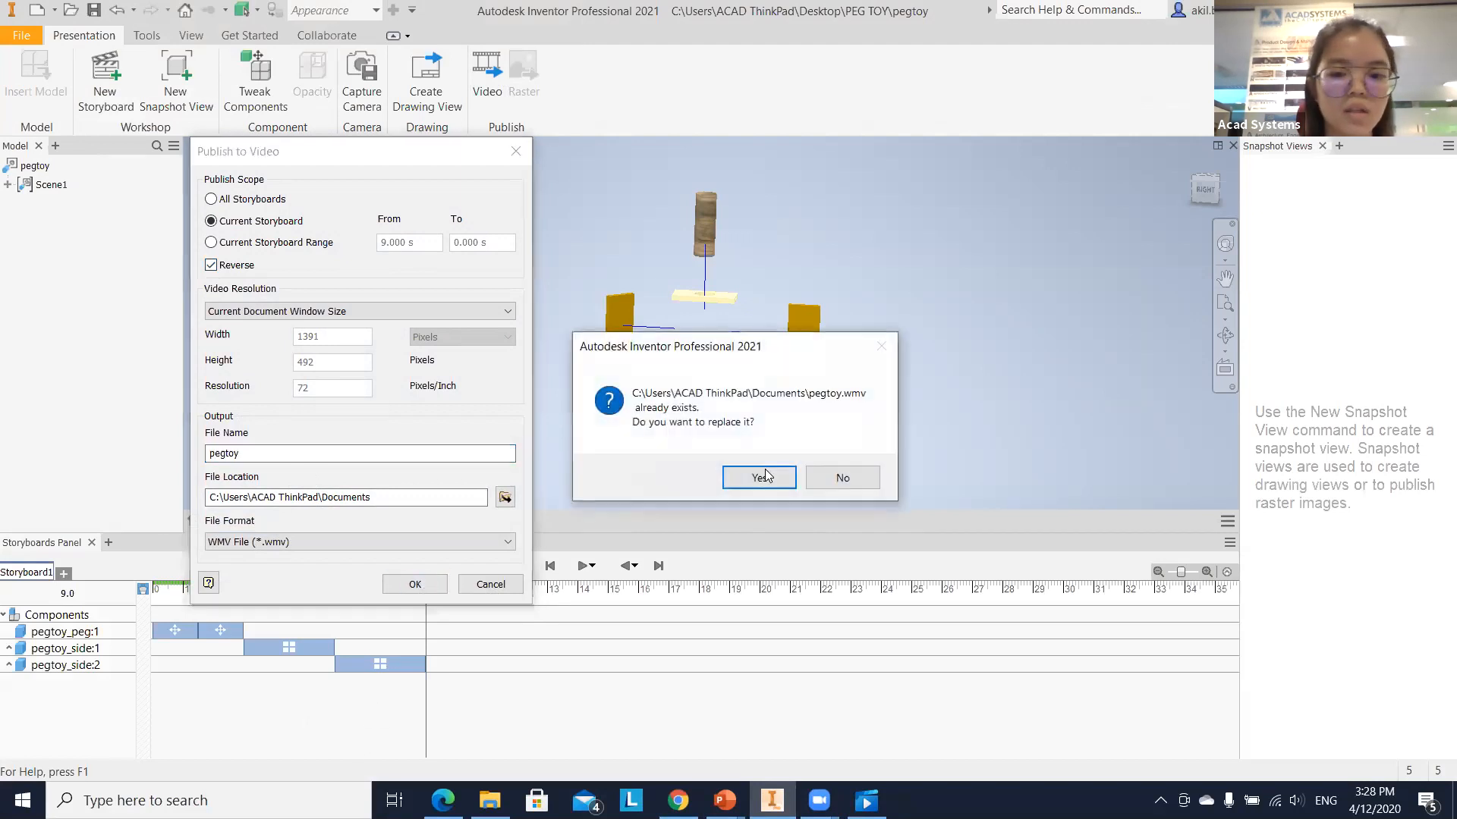
click(758, 486)
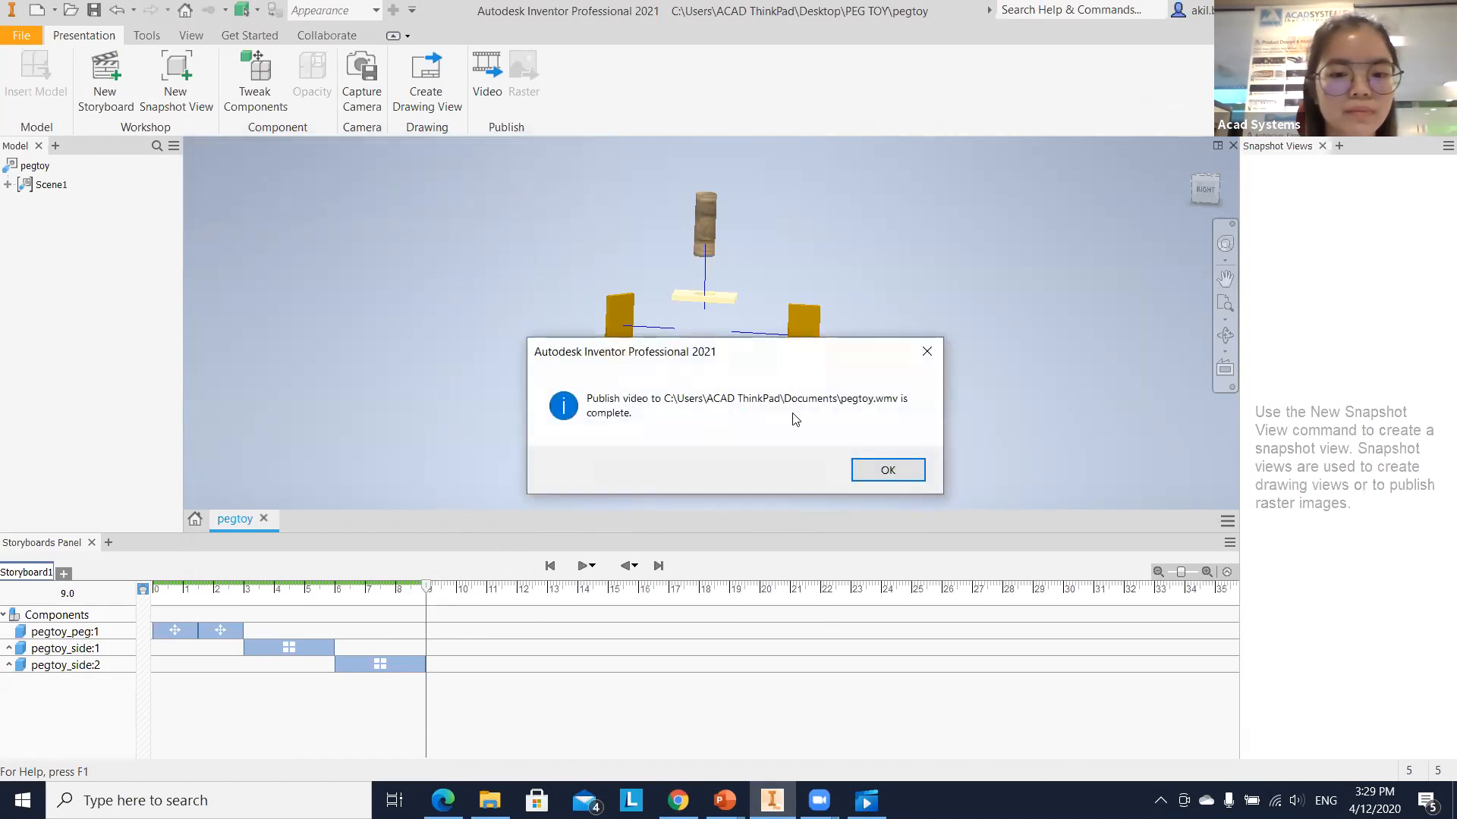
click(865, 471)
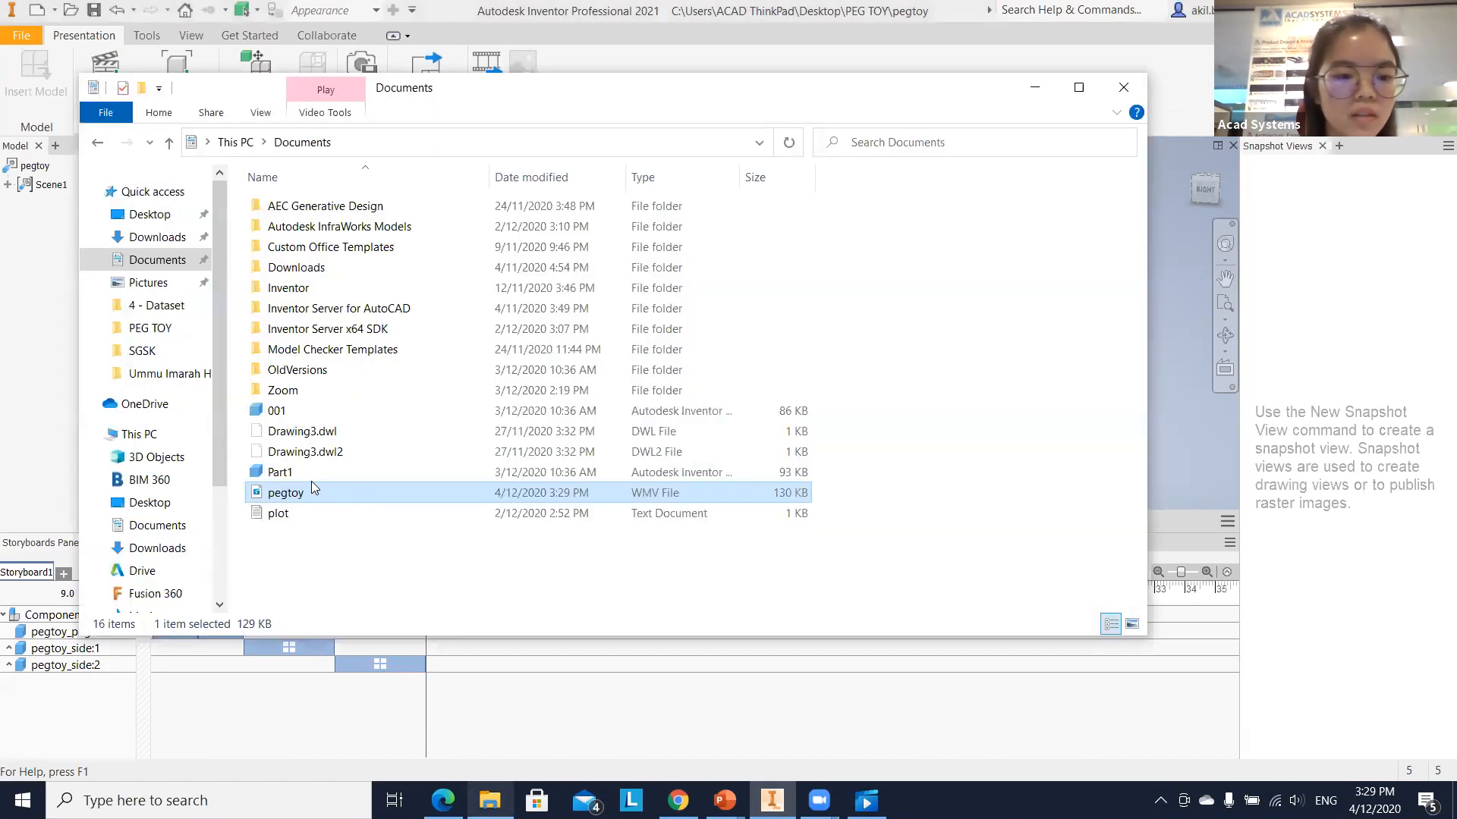
Play the reversed pegtoy video from the Documents folder, and return to Inventor.
double_click(311, 481)
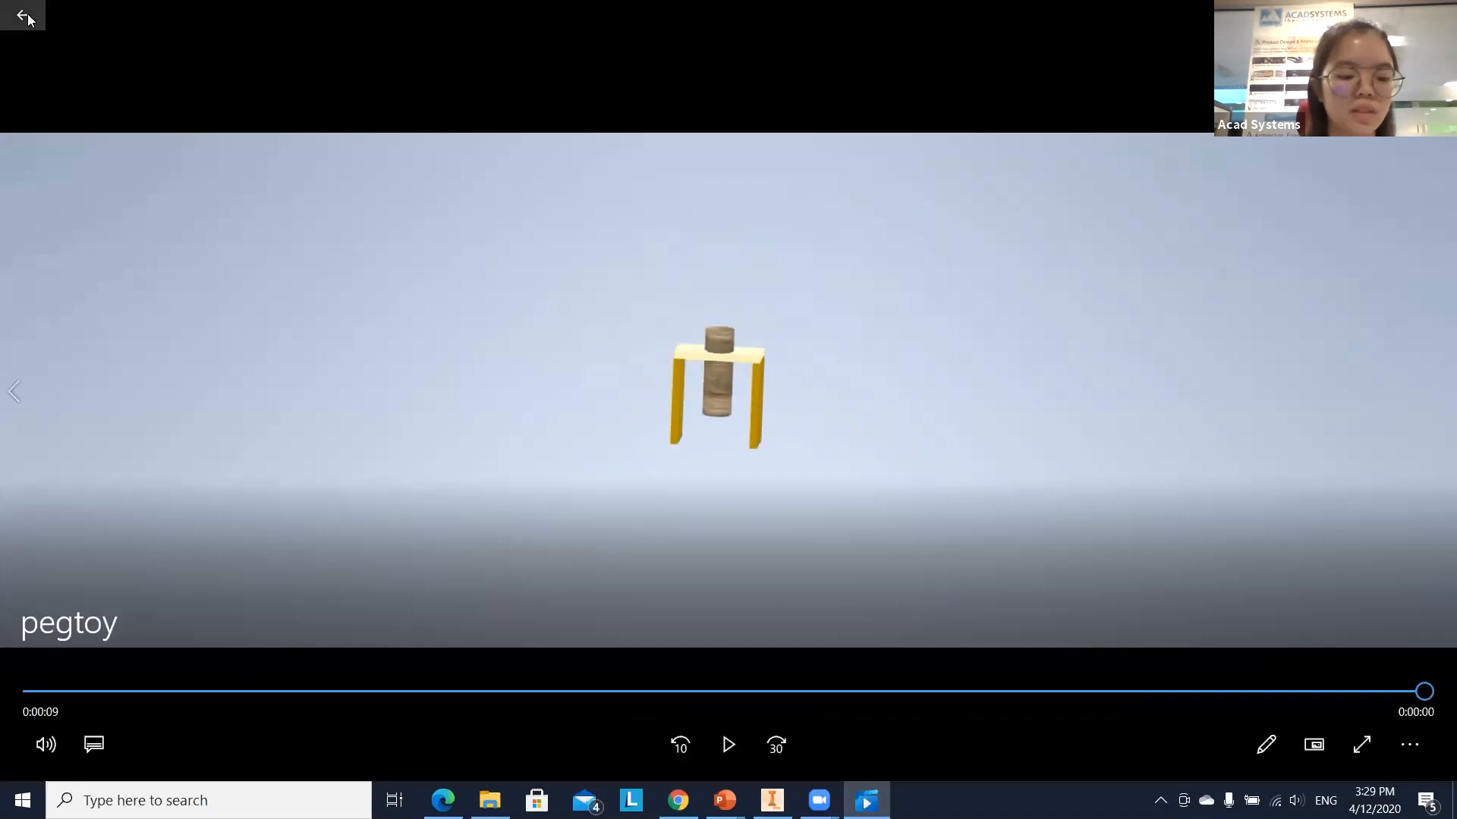
click(24, 16)
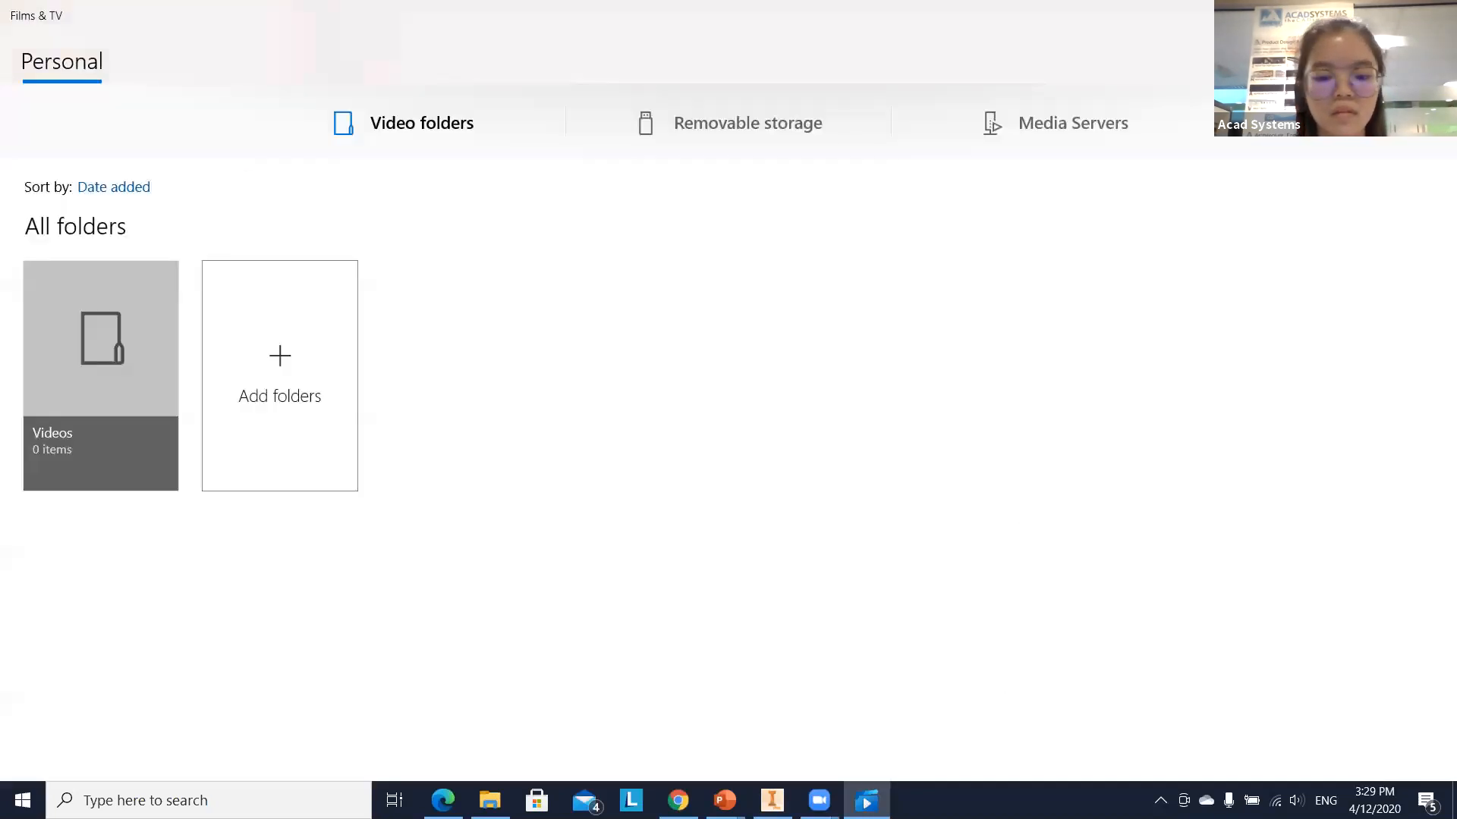
click(771, 801)
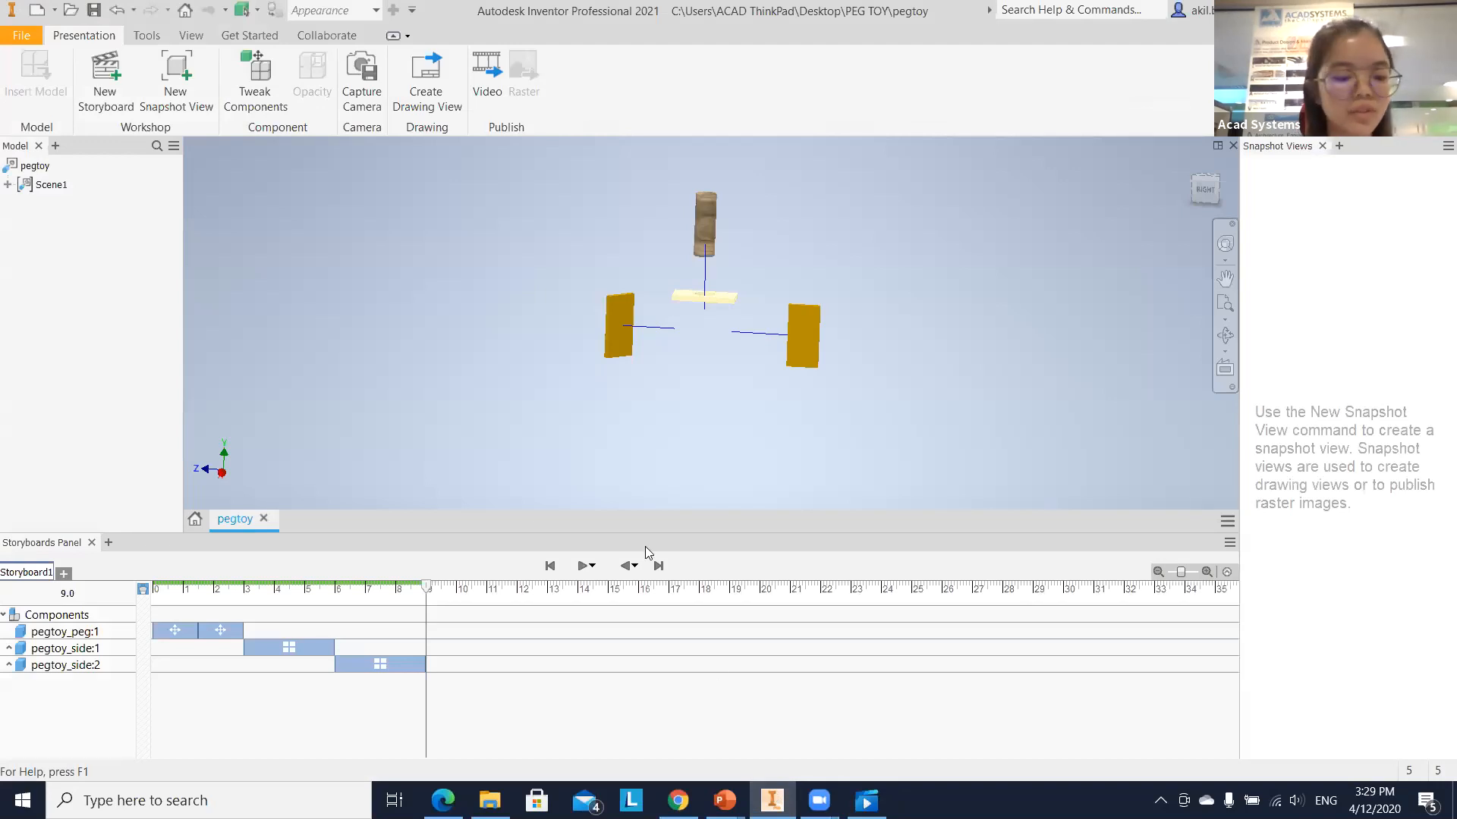
Switch to Chrome and go to the social media links in the footer of the ACAD Systems website.
key(alt+Tab)
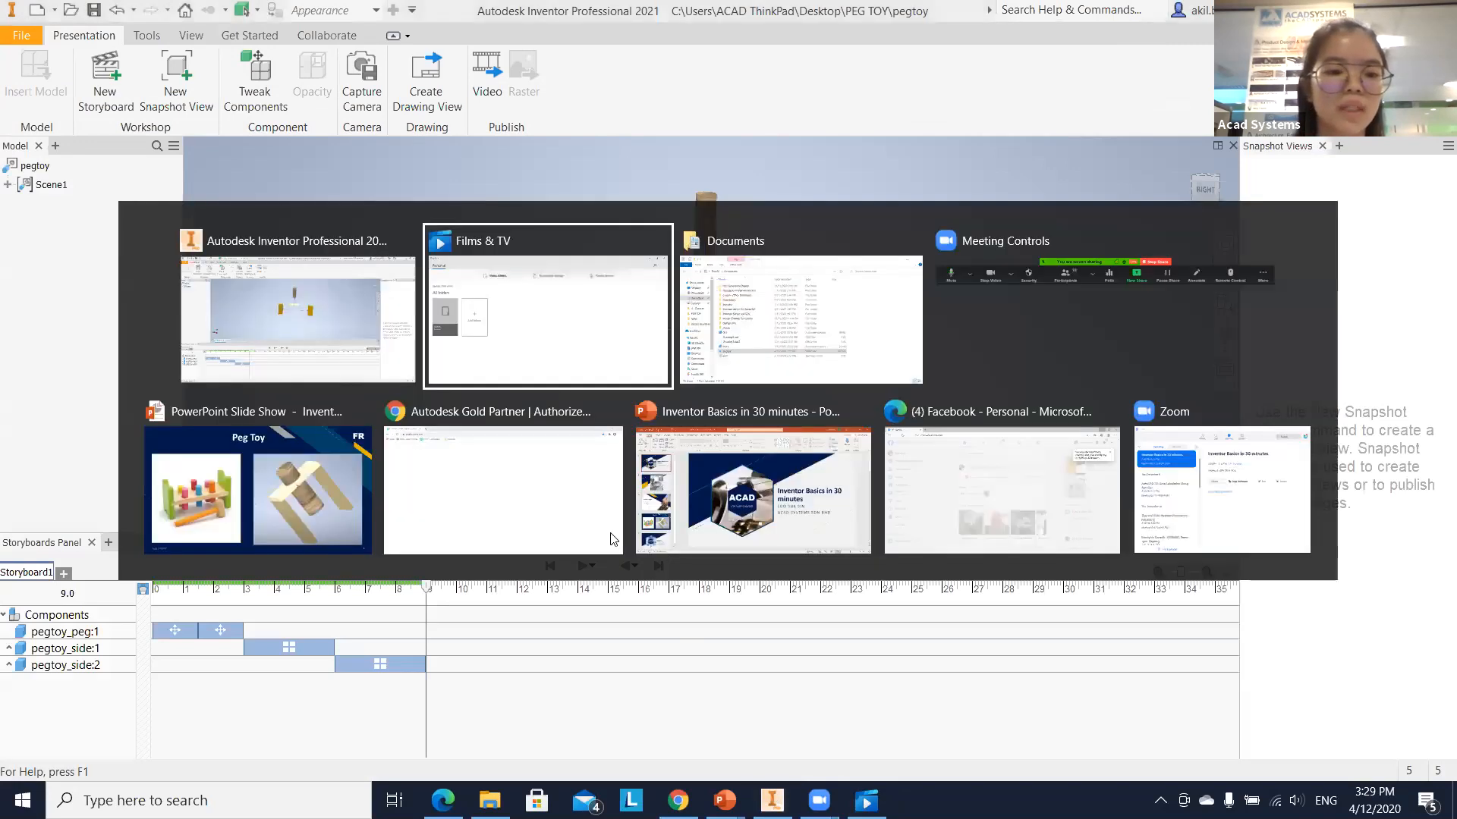
key(Tab)
key(Tab)
key(Tab)
key(Tab)
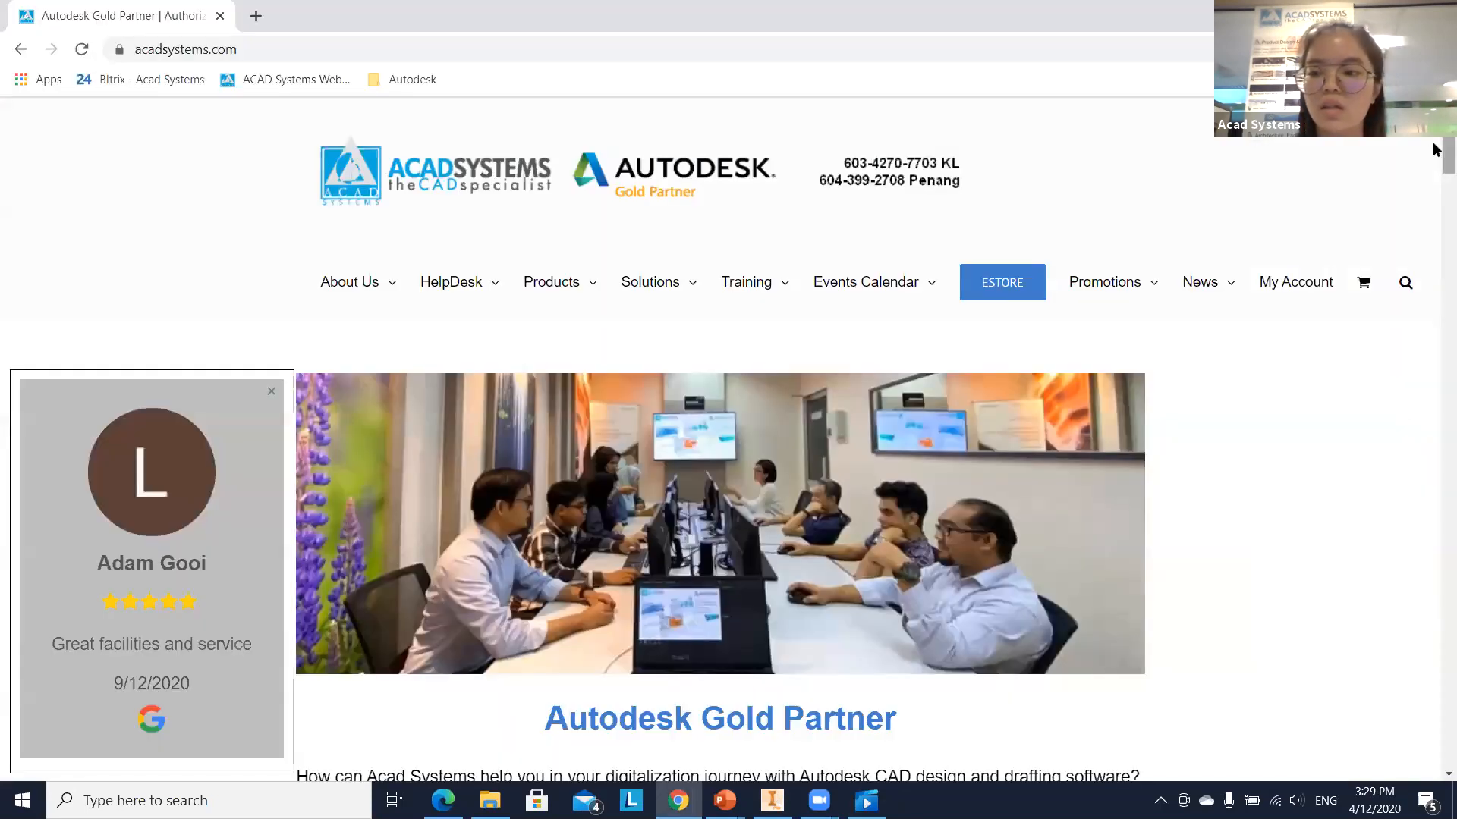
drag(1434, 145, 1434, 748)
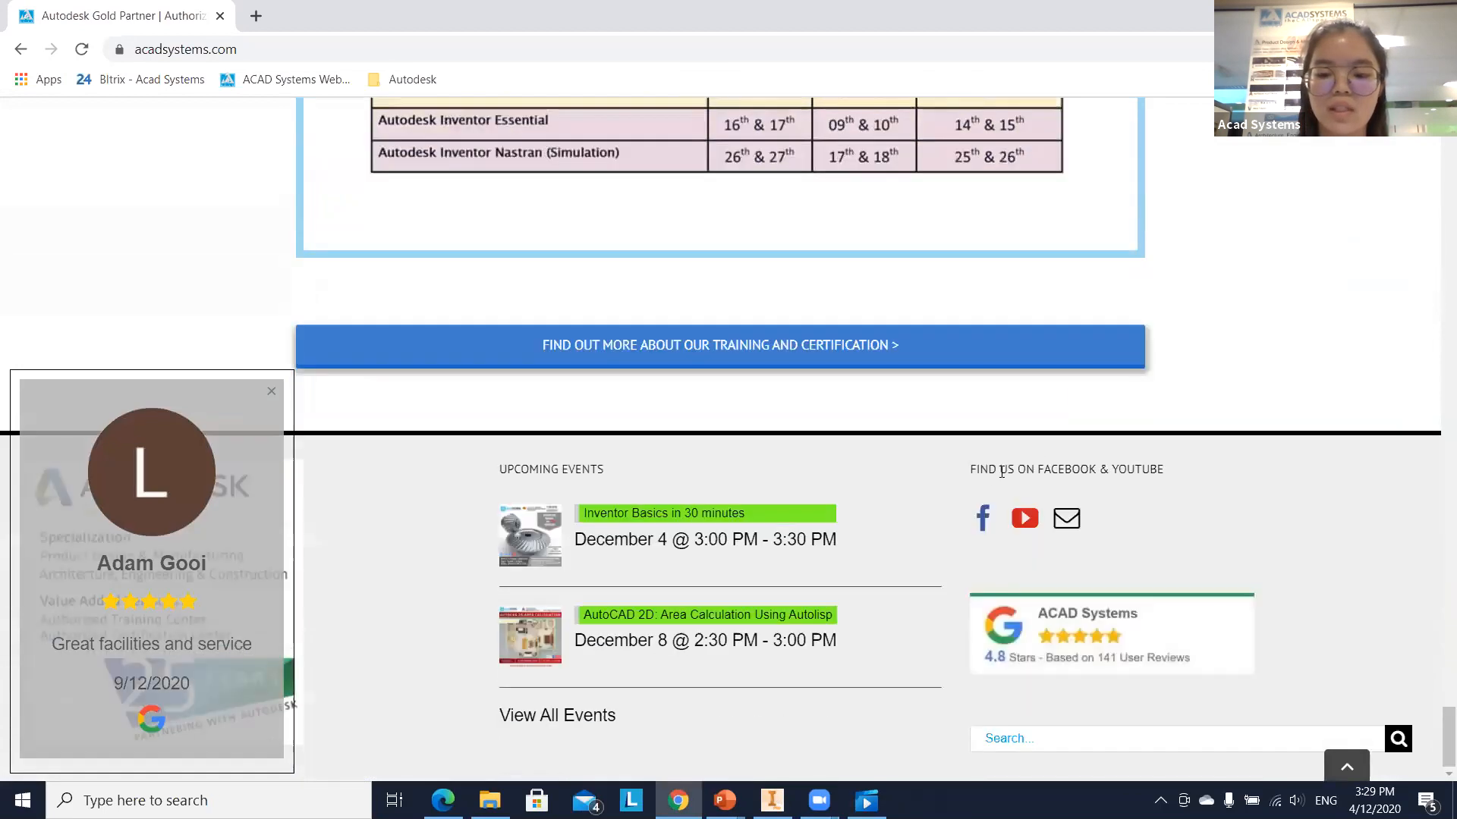
Open the company's Facebook page from the website footer, browse its posts, and open its YouTube channel from the same footer.
click(983, 521)
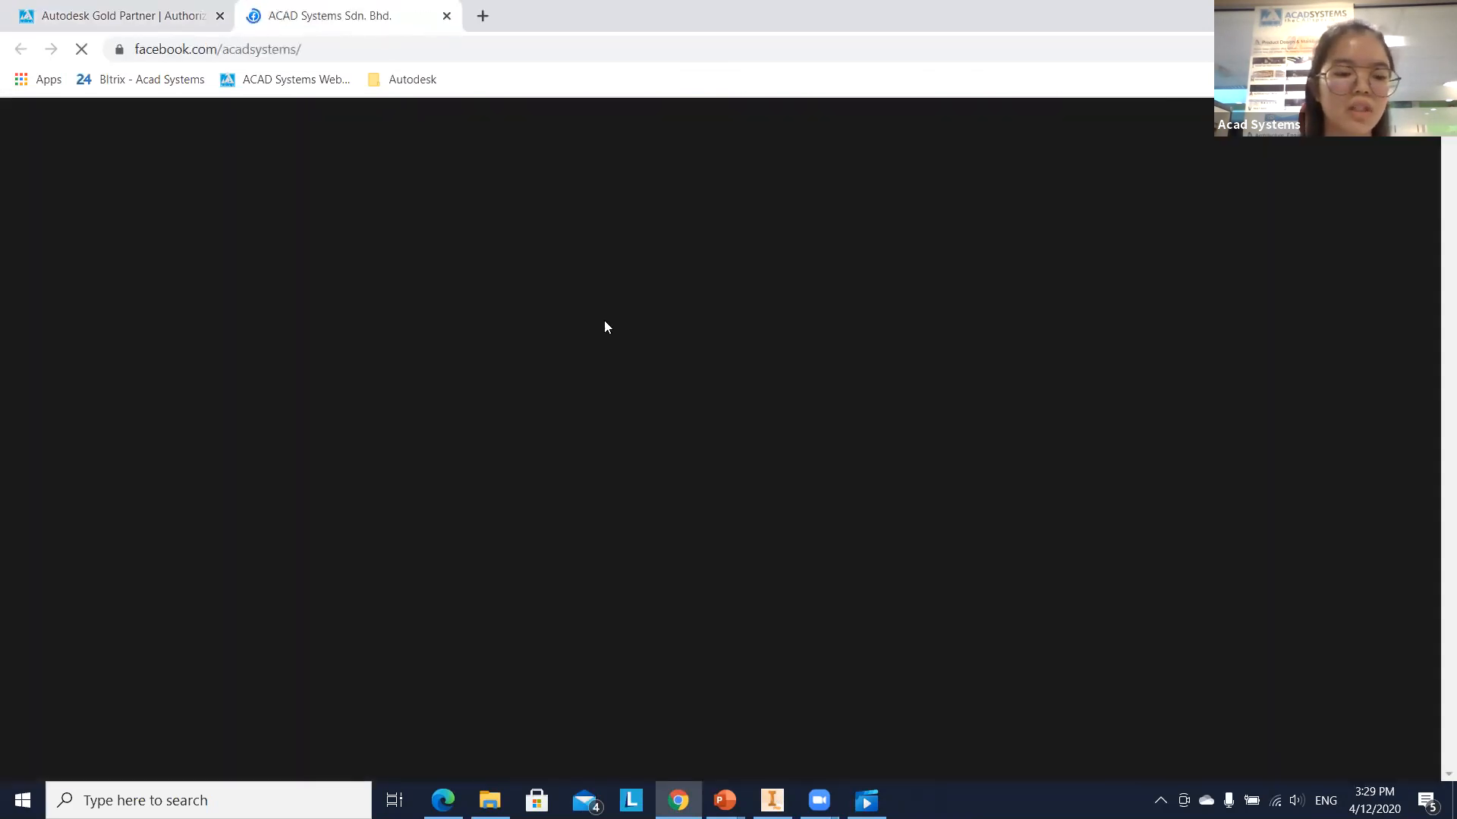
scroll(841, 334, down, 4)
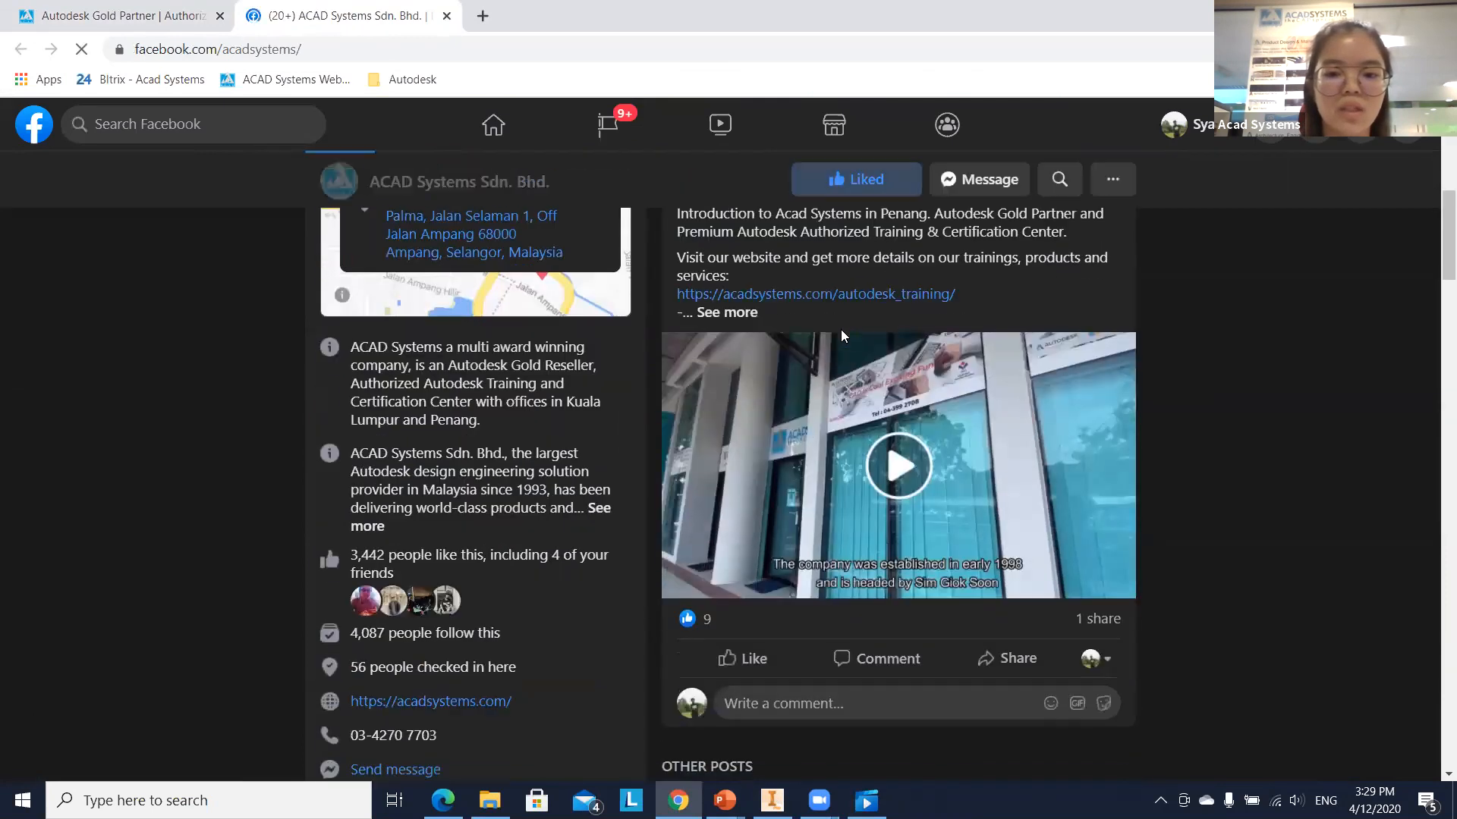
scroll(841, 330, down, 4)
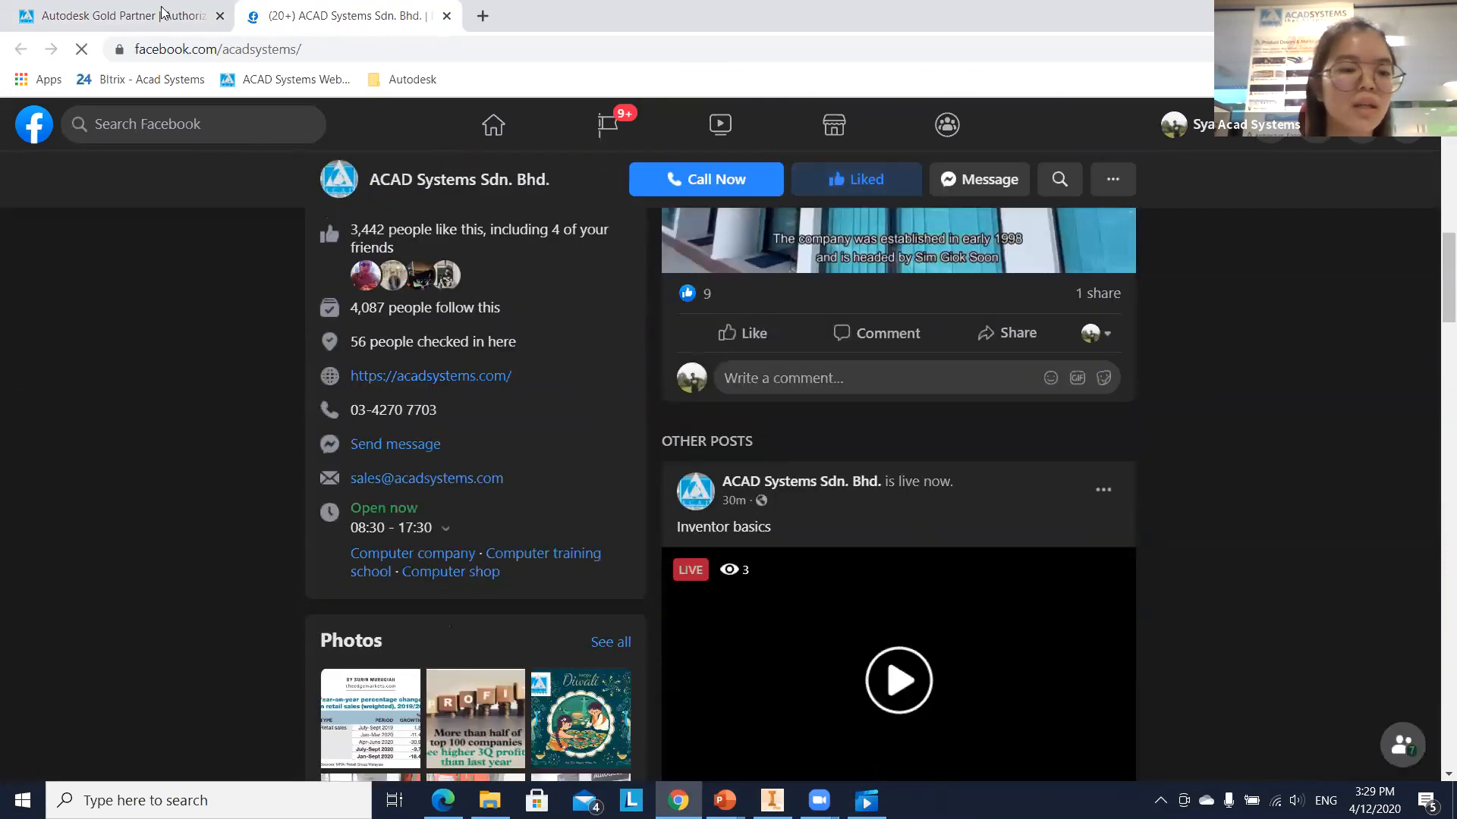
click(161, 13)
click(1024, 519)
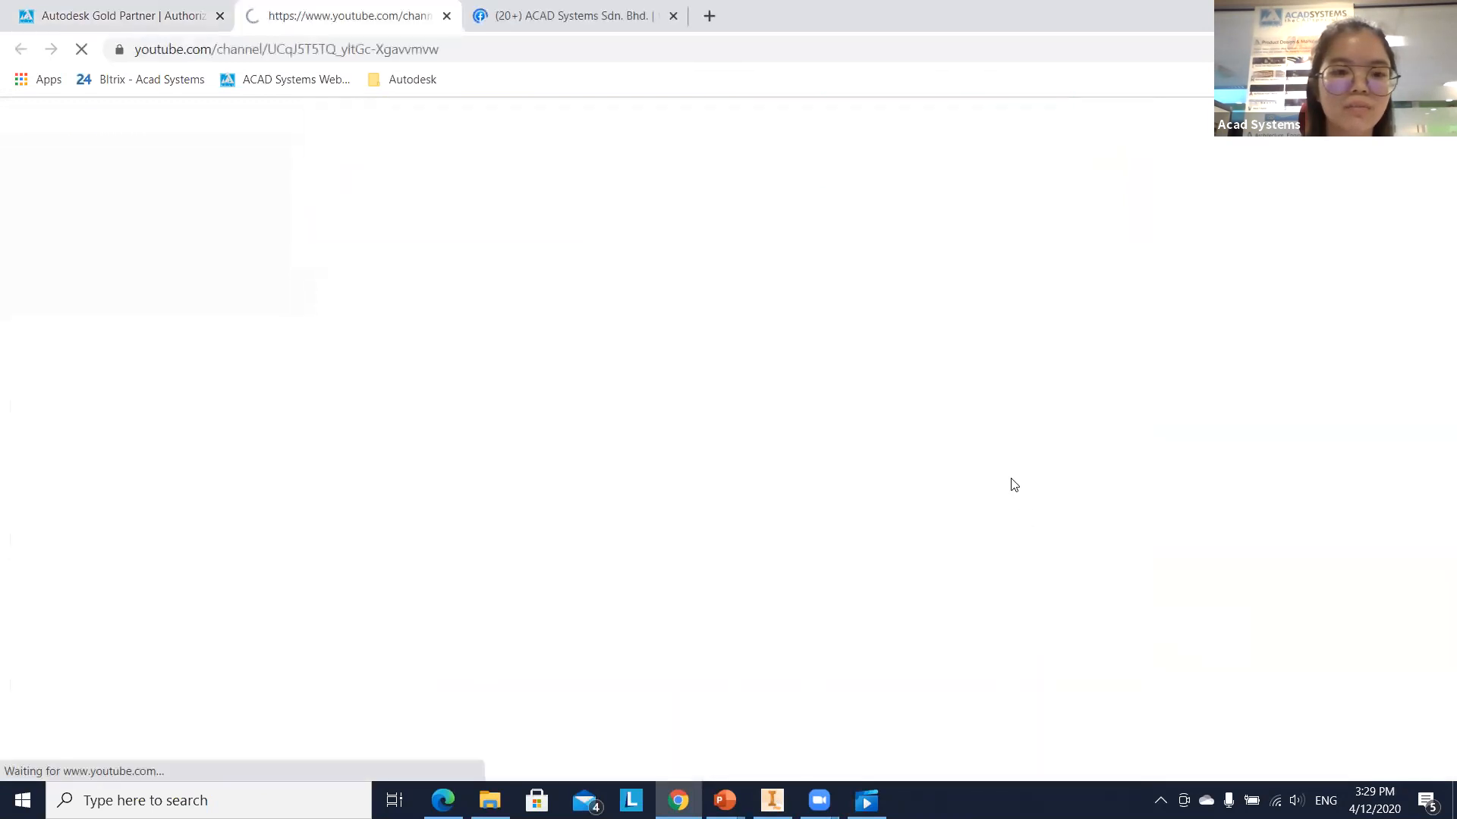